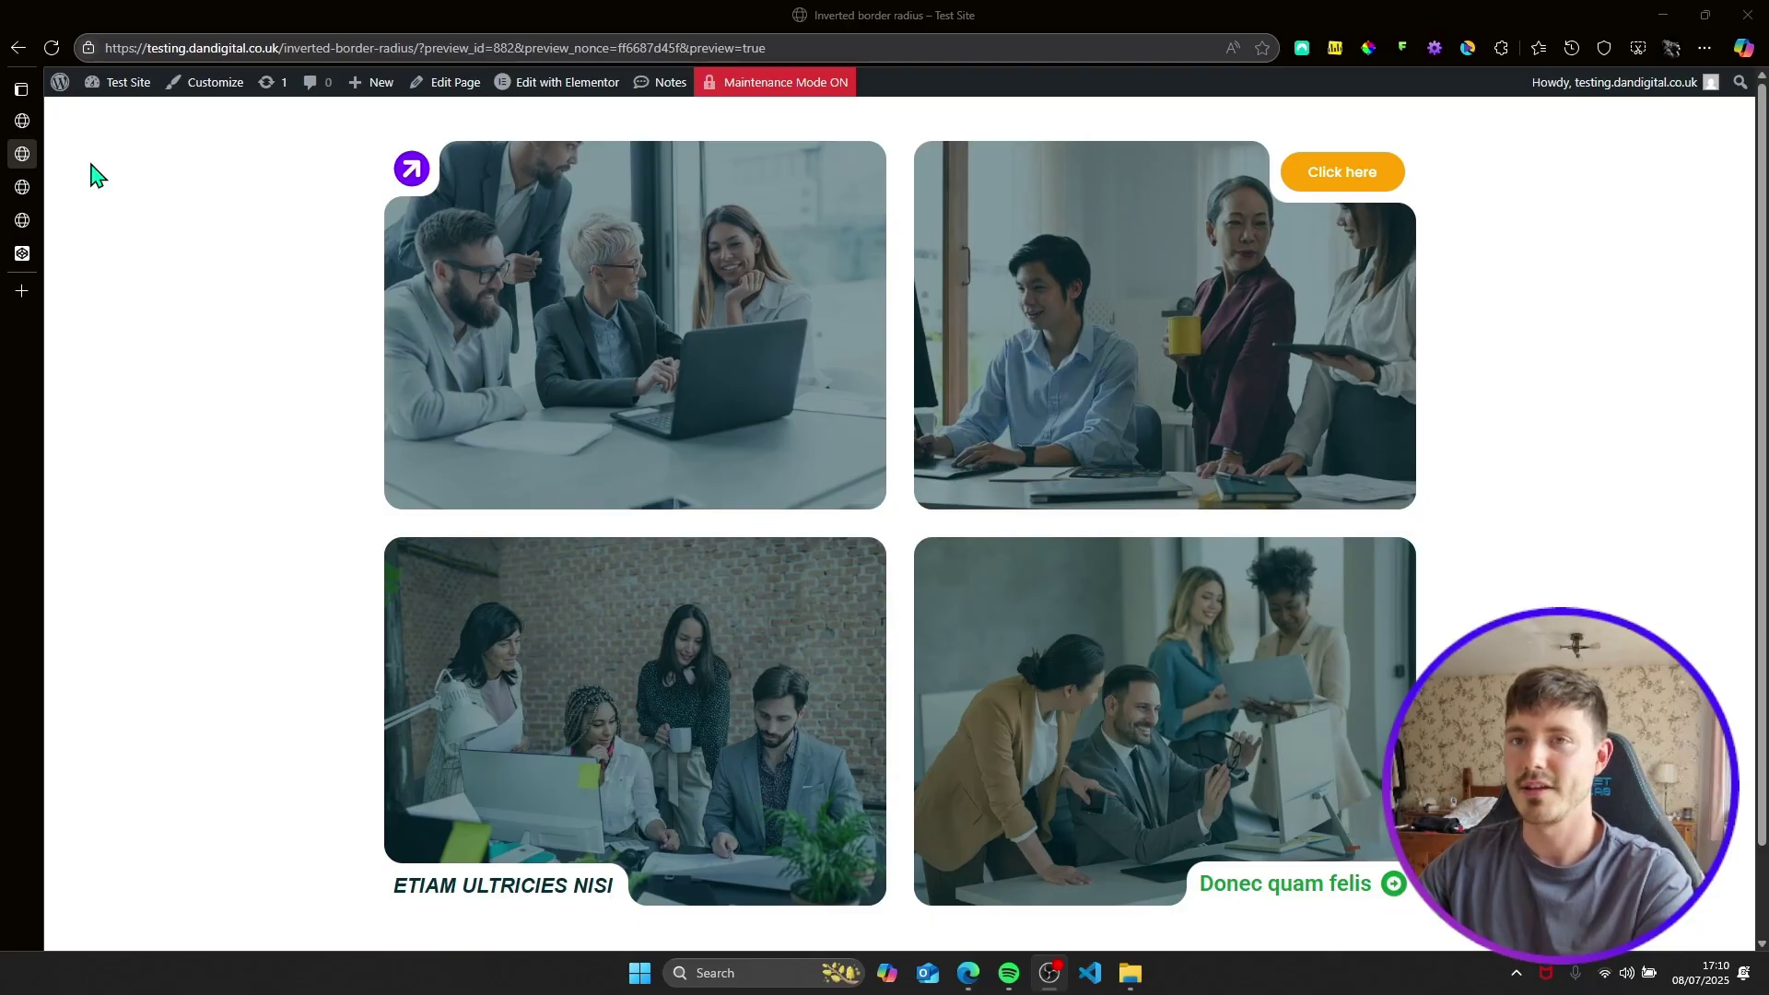
Open the finished 'Inverted border radius' page in the Elementor editor from its Edge tab.
{"action": "left_click", "coordinate": [29, 127]}
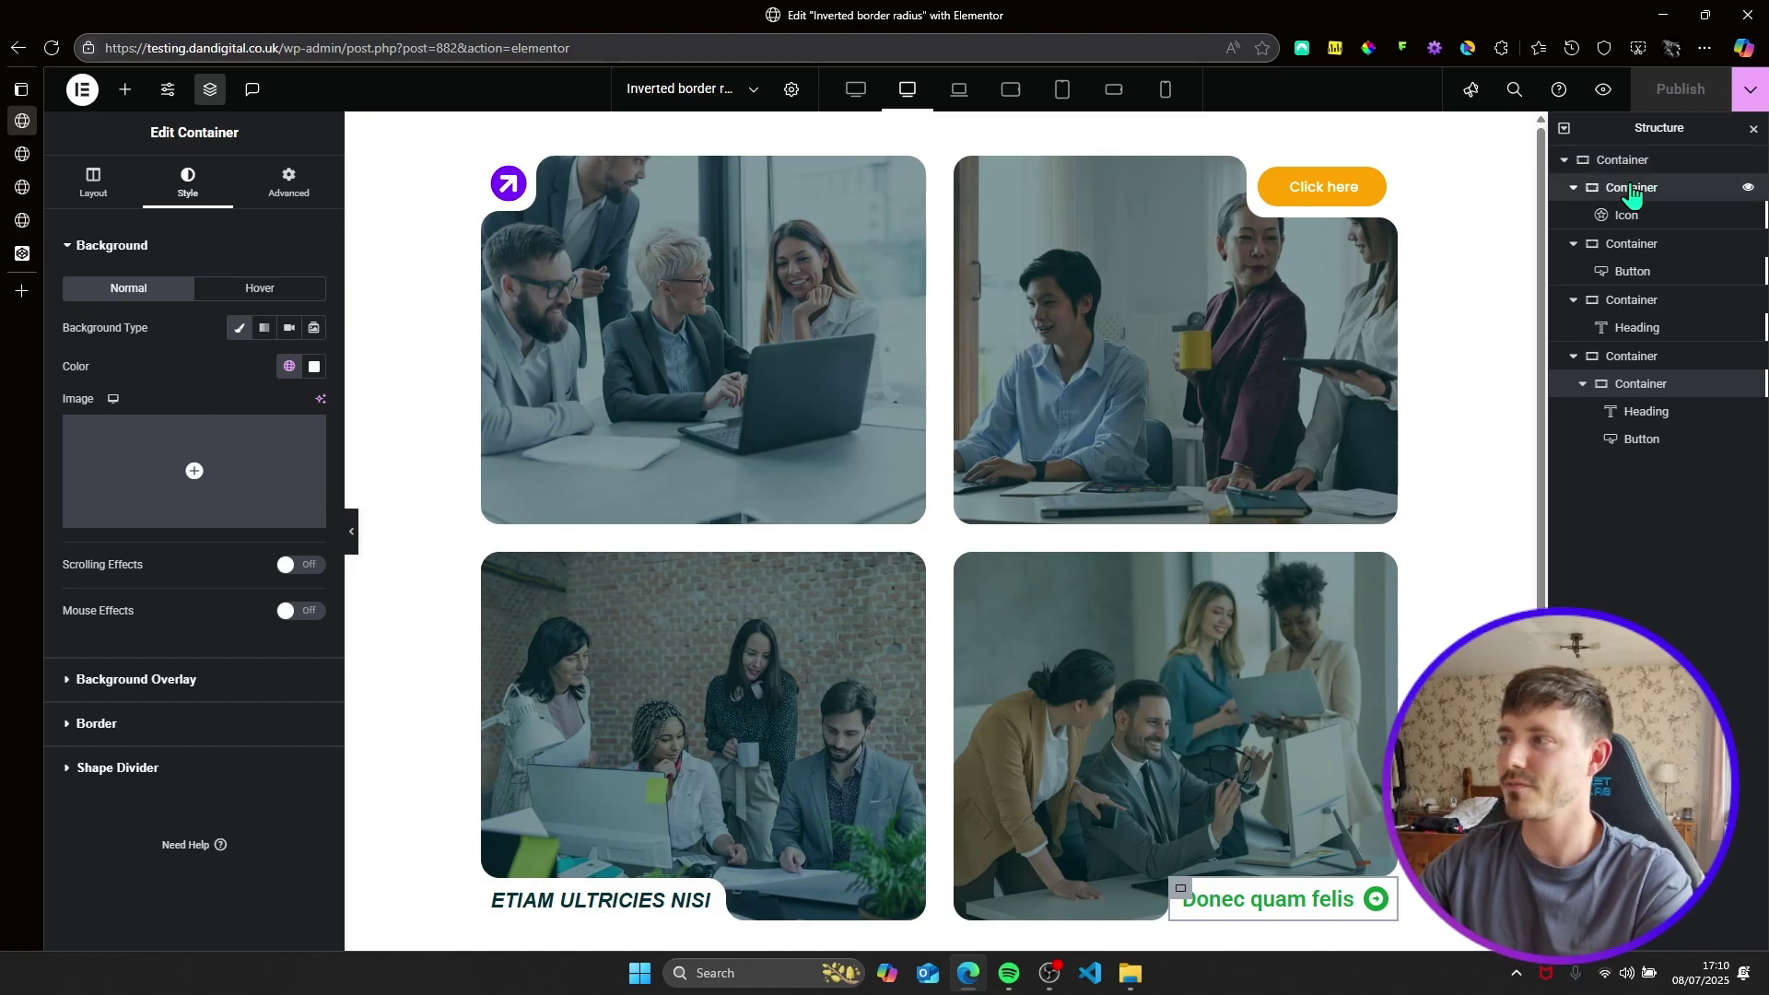
Inspect the top-left container, arrow icon, Click here button and bottom-left heading settings.
{"action": "left_click", "coordinate": [1630, 191]}
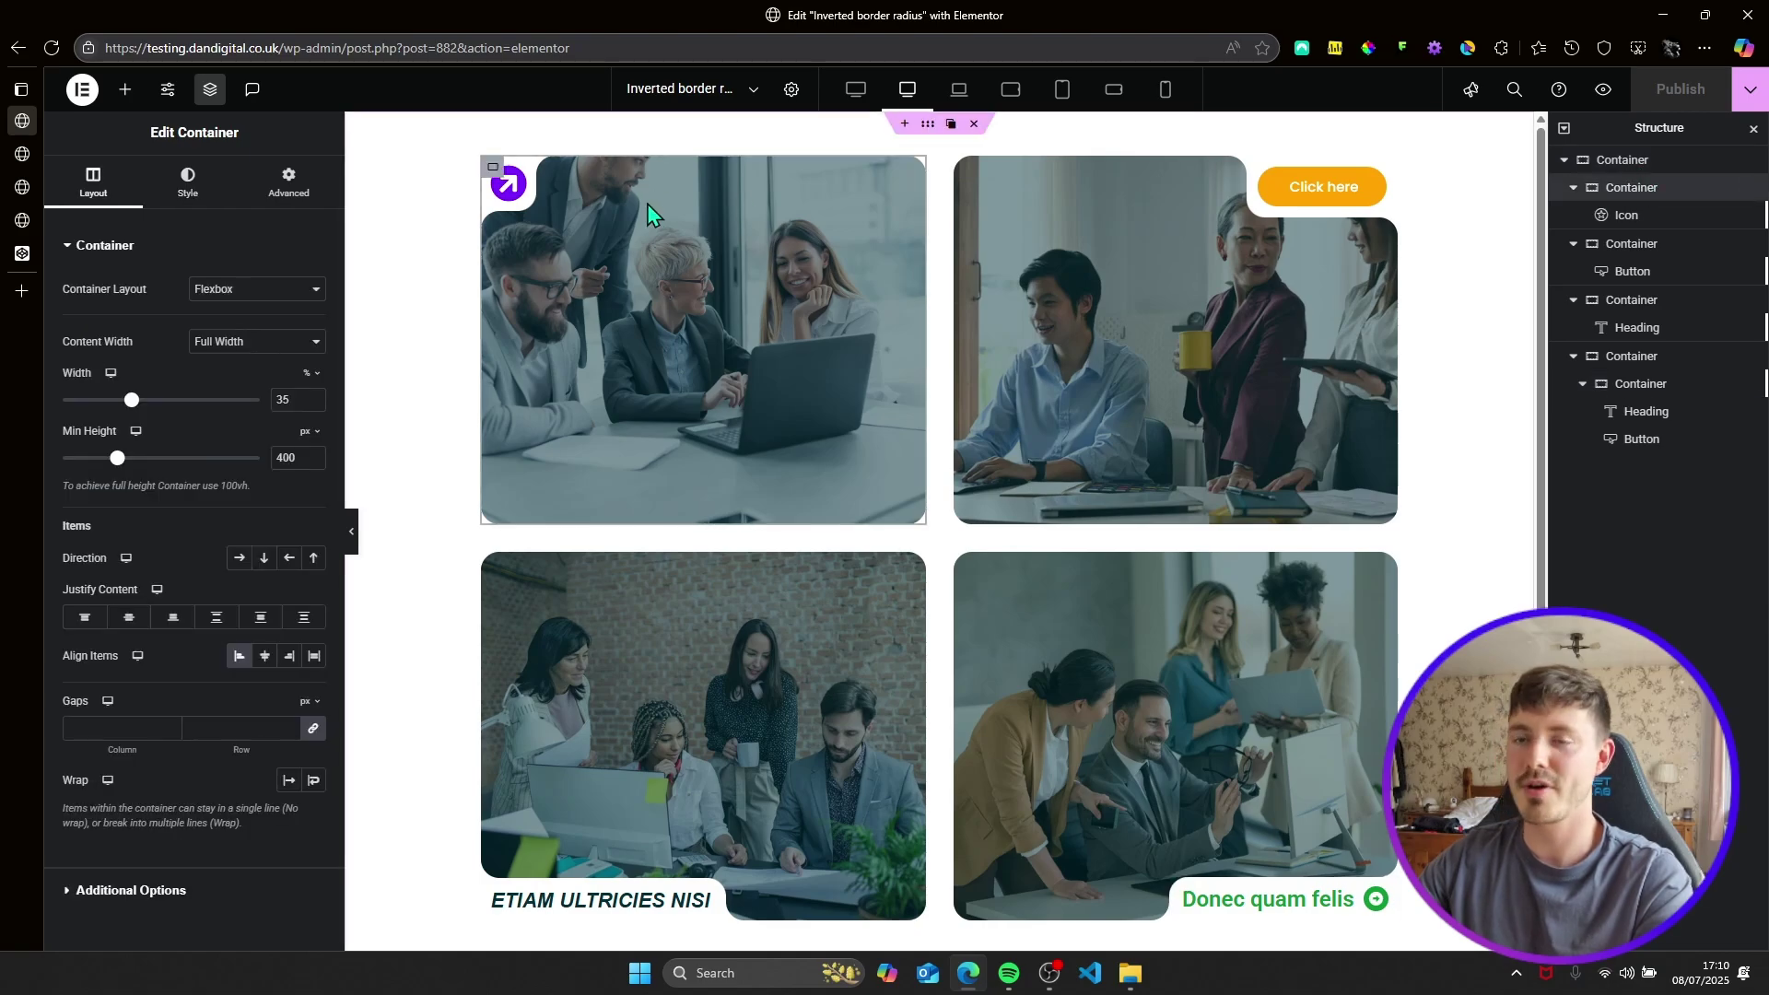
{"action": "left_click", "coordinate": [1623, 220]}
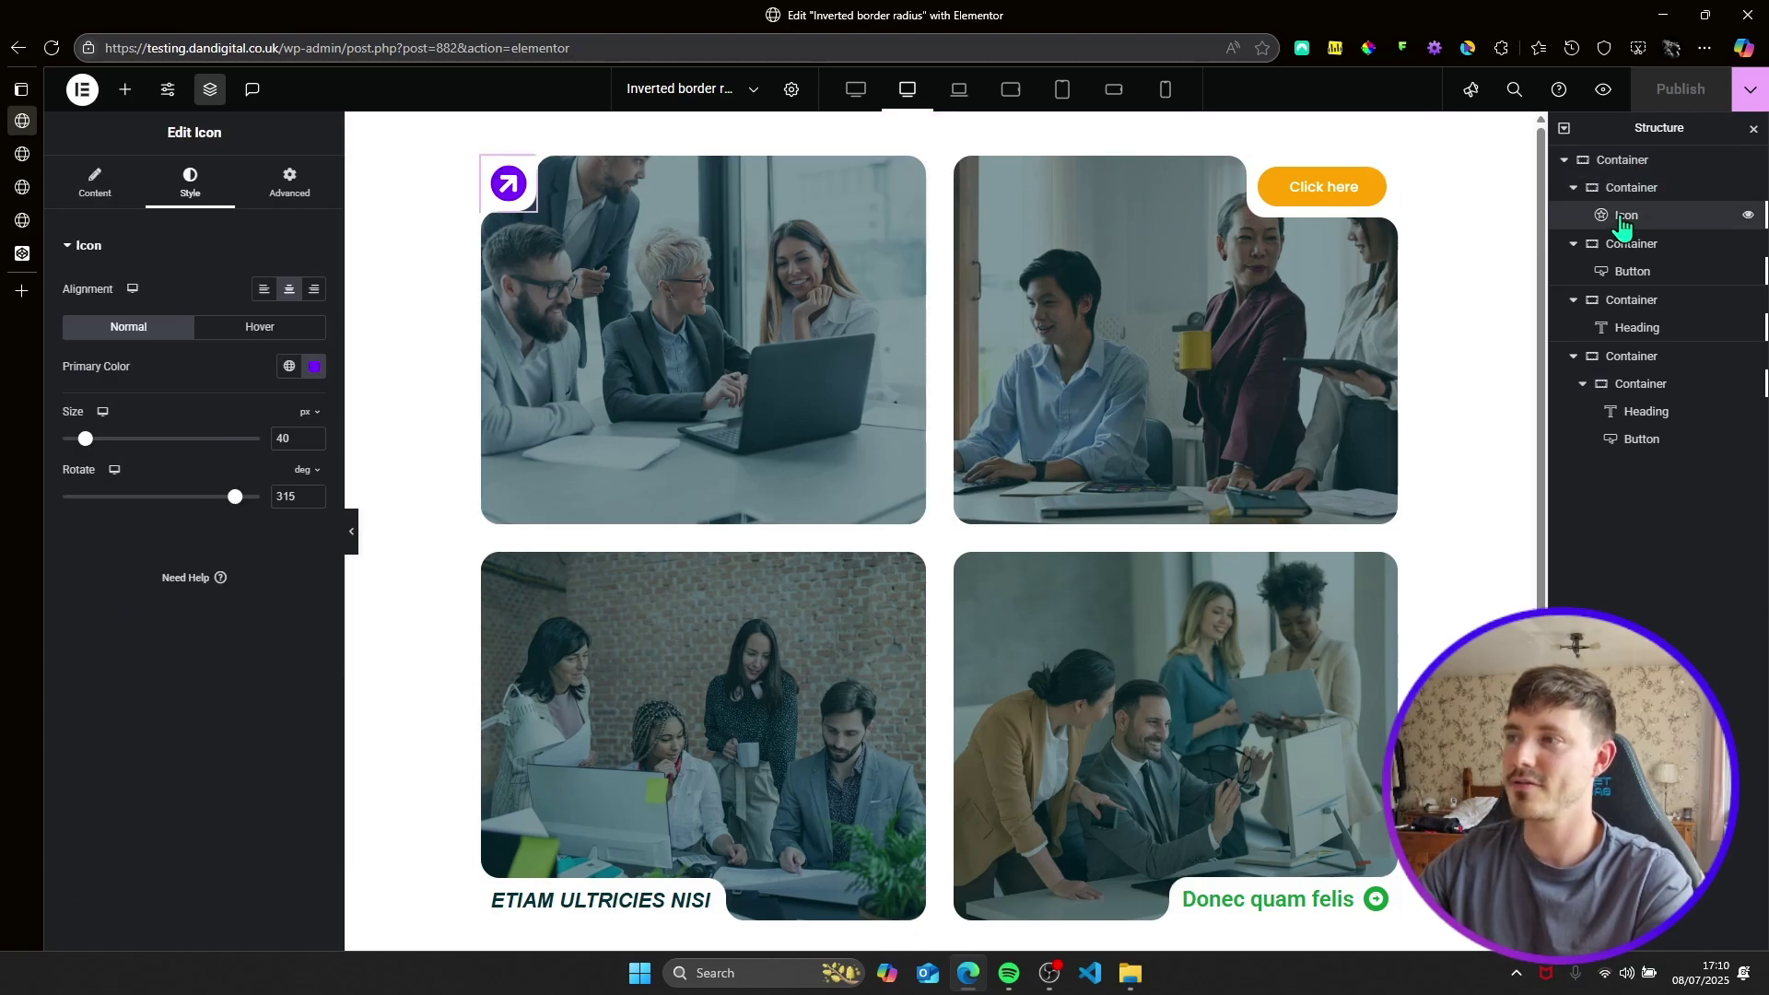
{"action": "left_click", "coordinate": [1638, 273]}
{"action": "left_click", "coordinate": [1638, 330]}
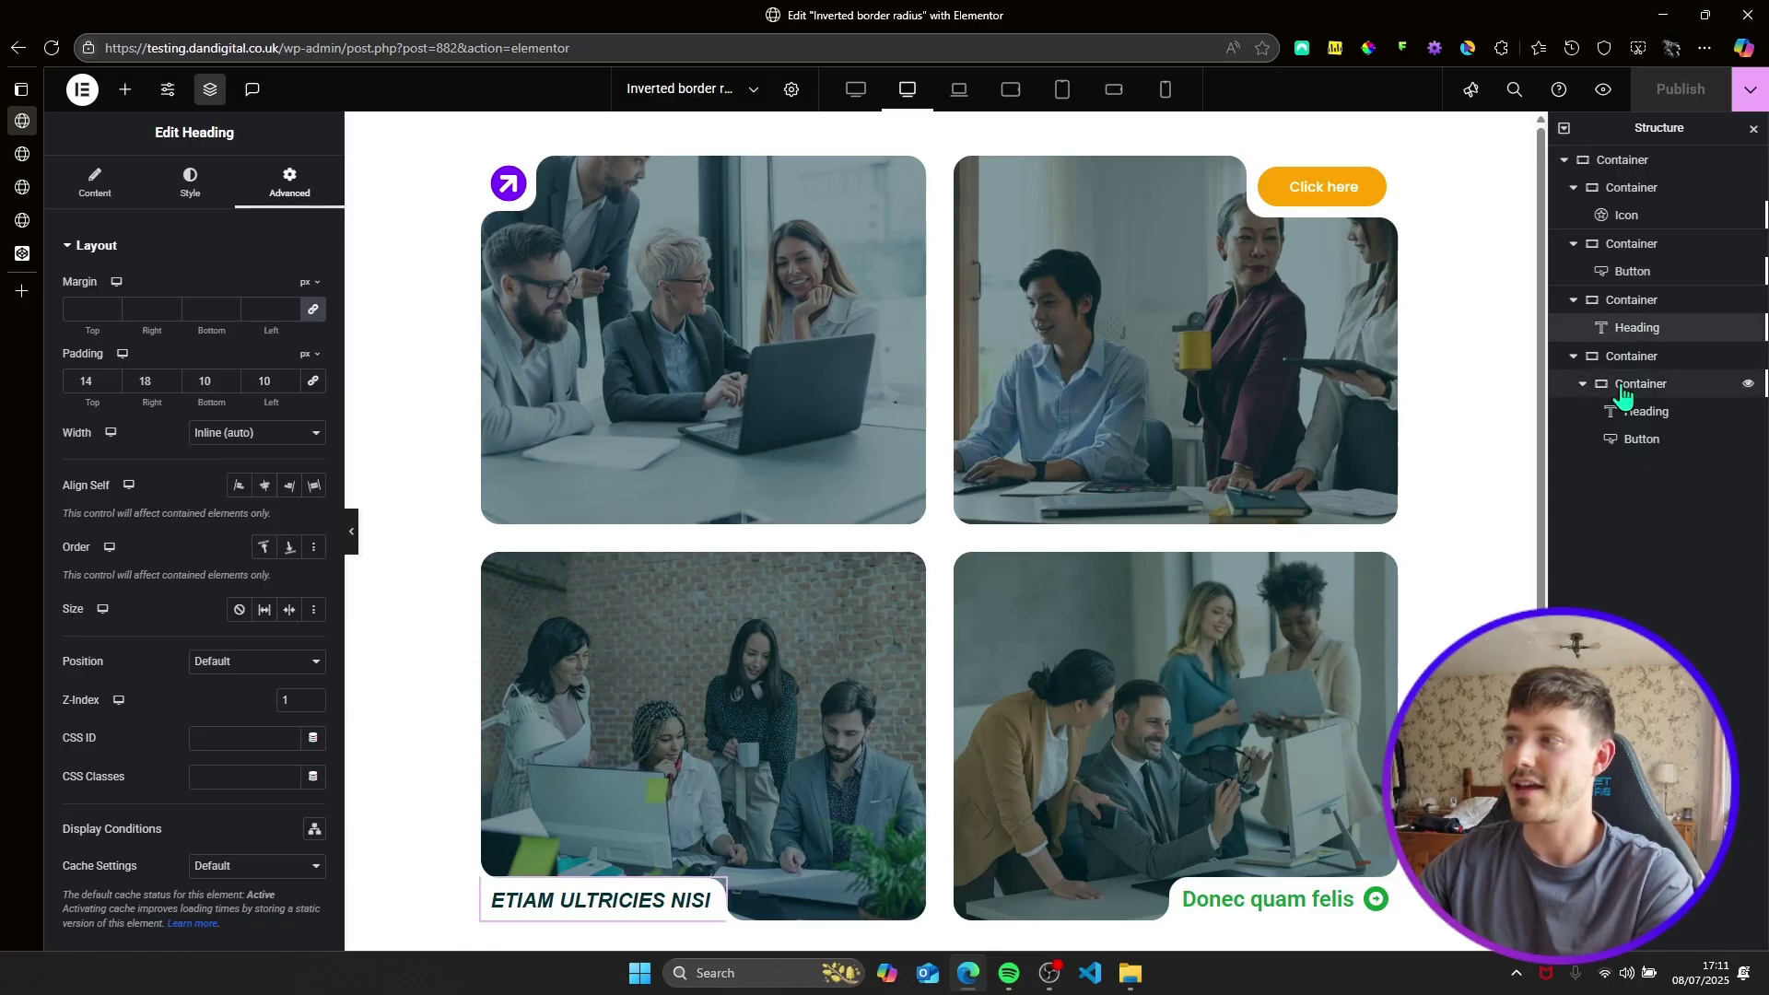
Review the card containers and arrow icon style, then switch to the Inverted Border Radius Build page.
{"action": "left_click", "coordinate": [1681, 460]}
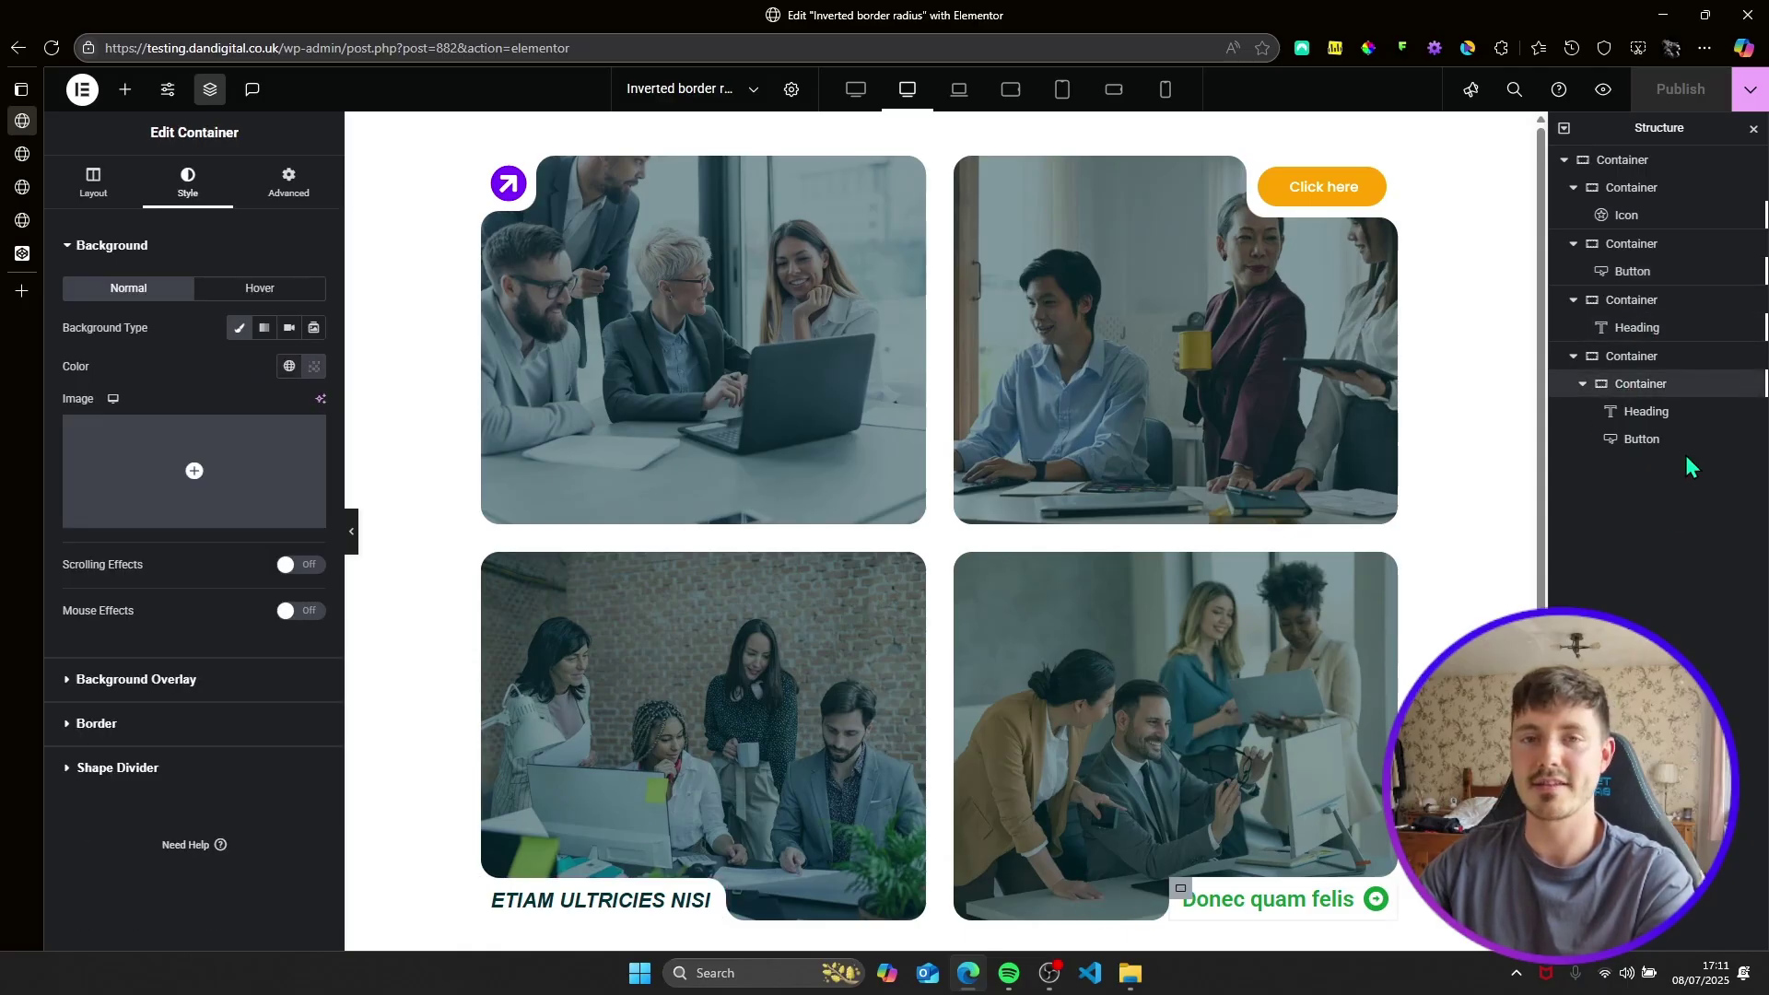
{"action": "left_click", "coordinate": [1637, 304]}
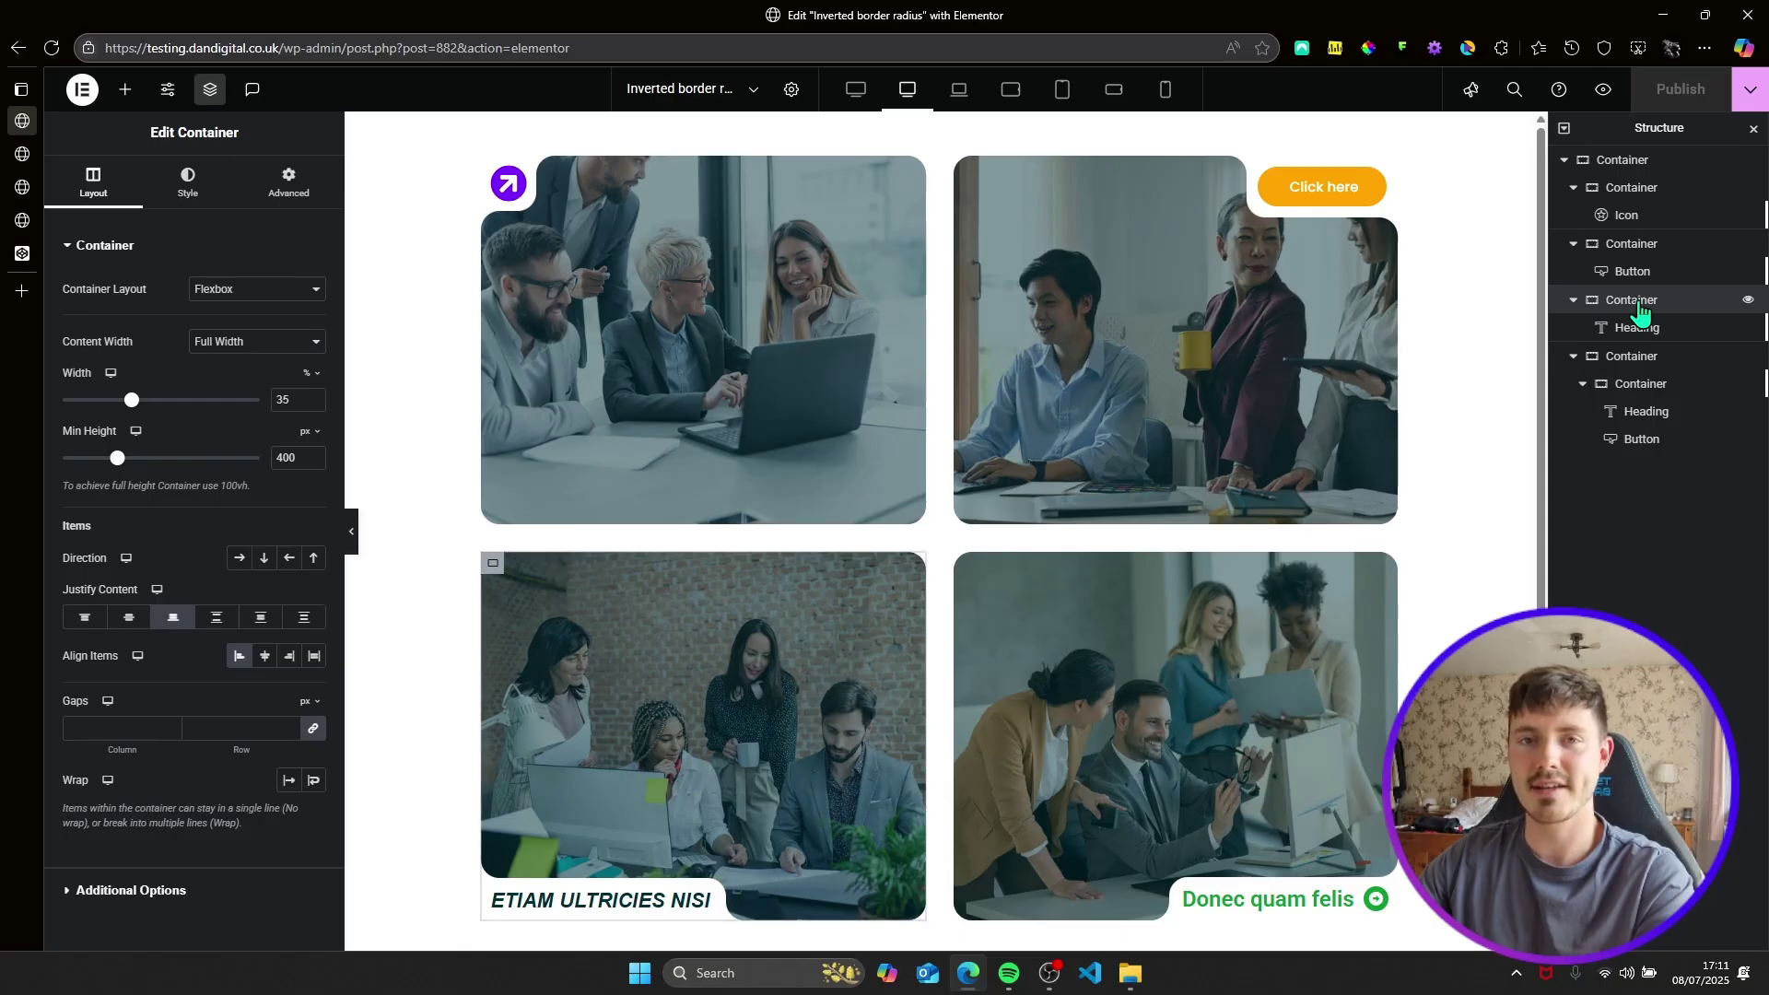
{"action": "left_click", "coordinate": [1654, 219]}
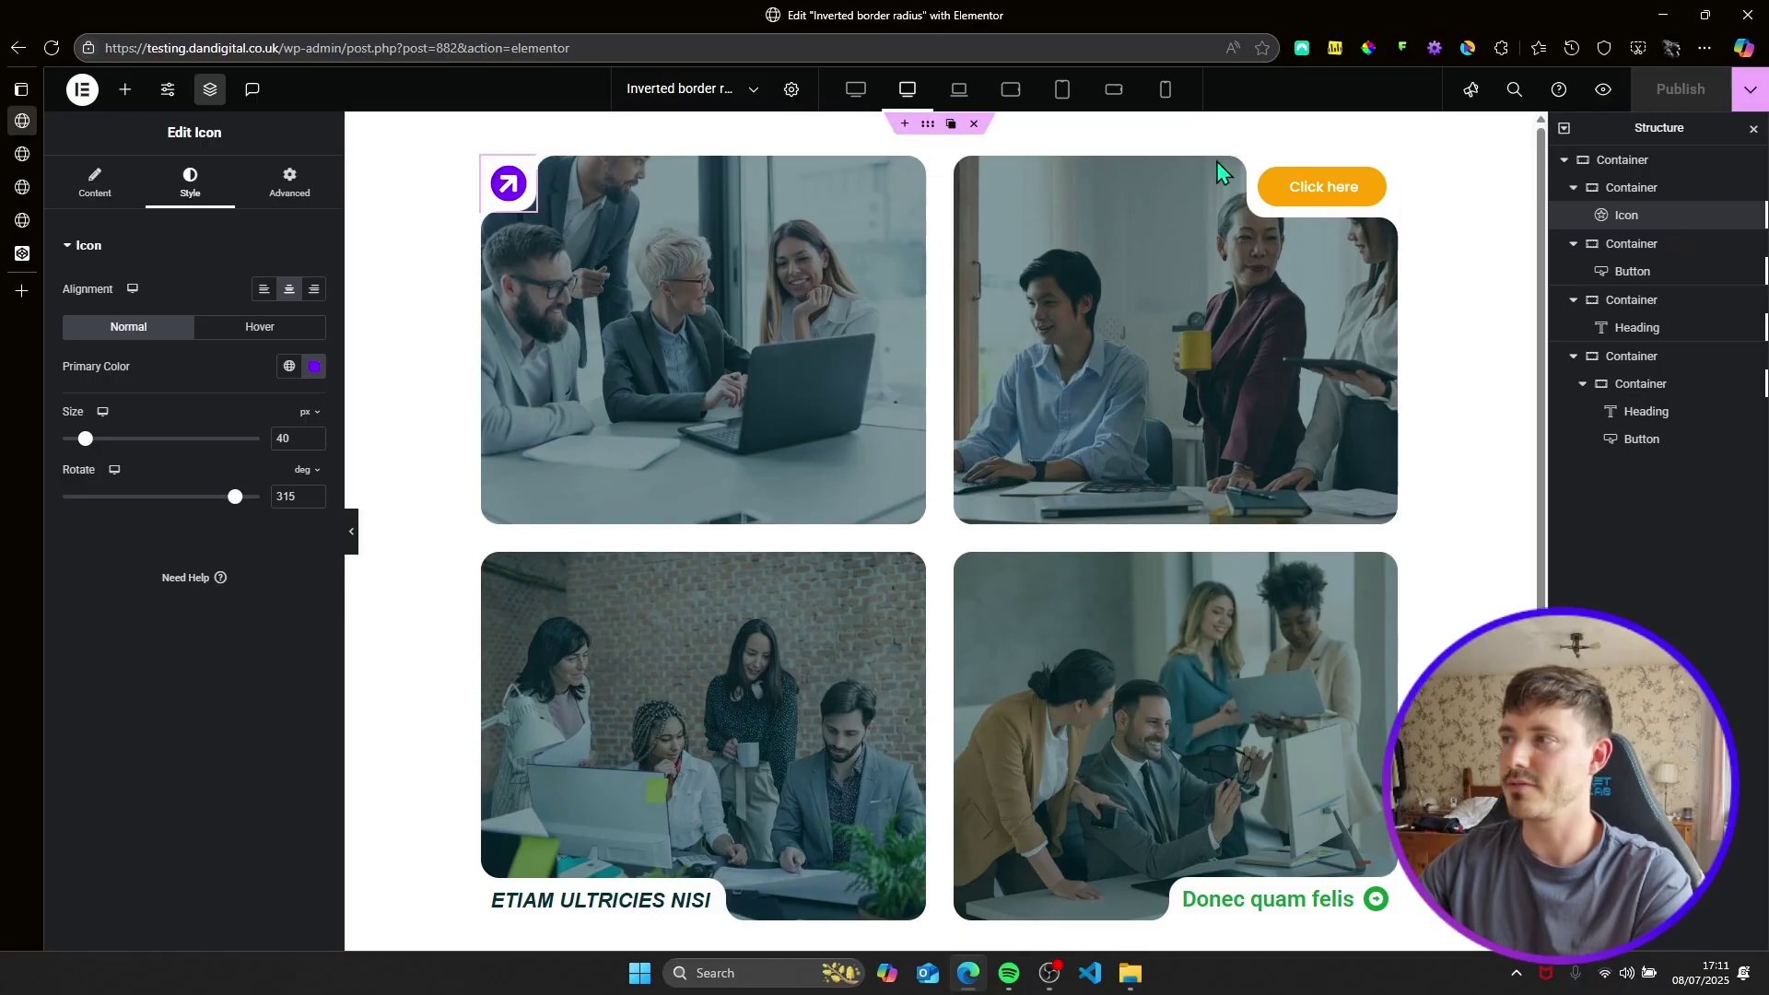
{"action": "mouse_move", "coordinate": [20, 221]}
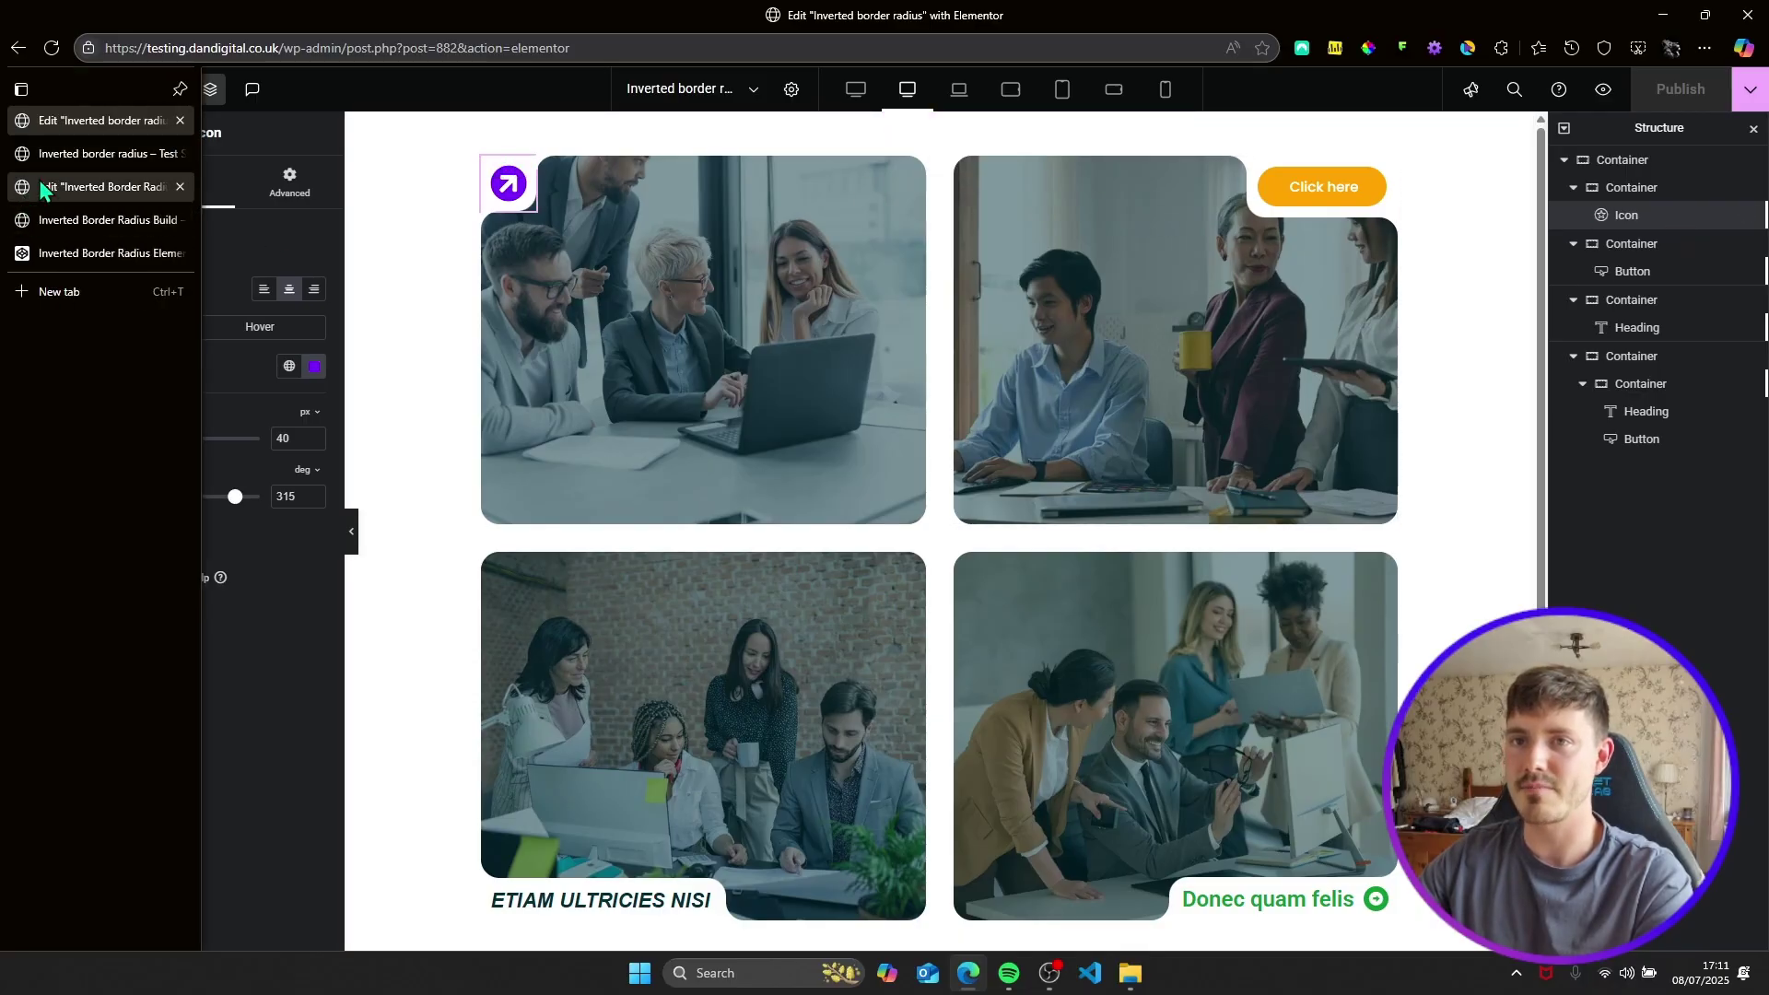
{"action": "left_click", "coordinate": [38, 183]}
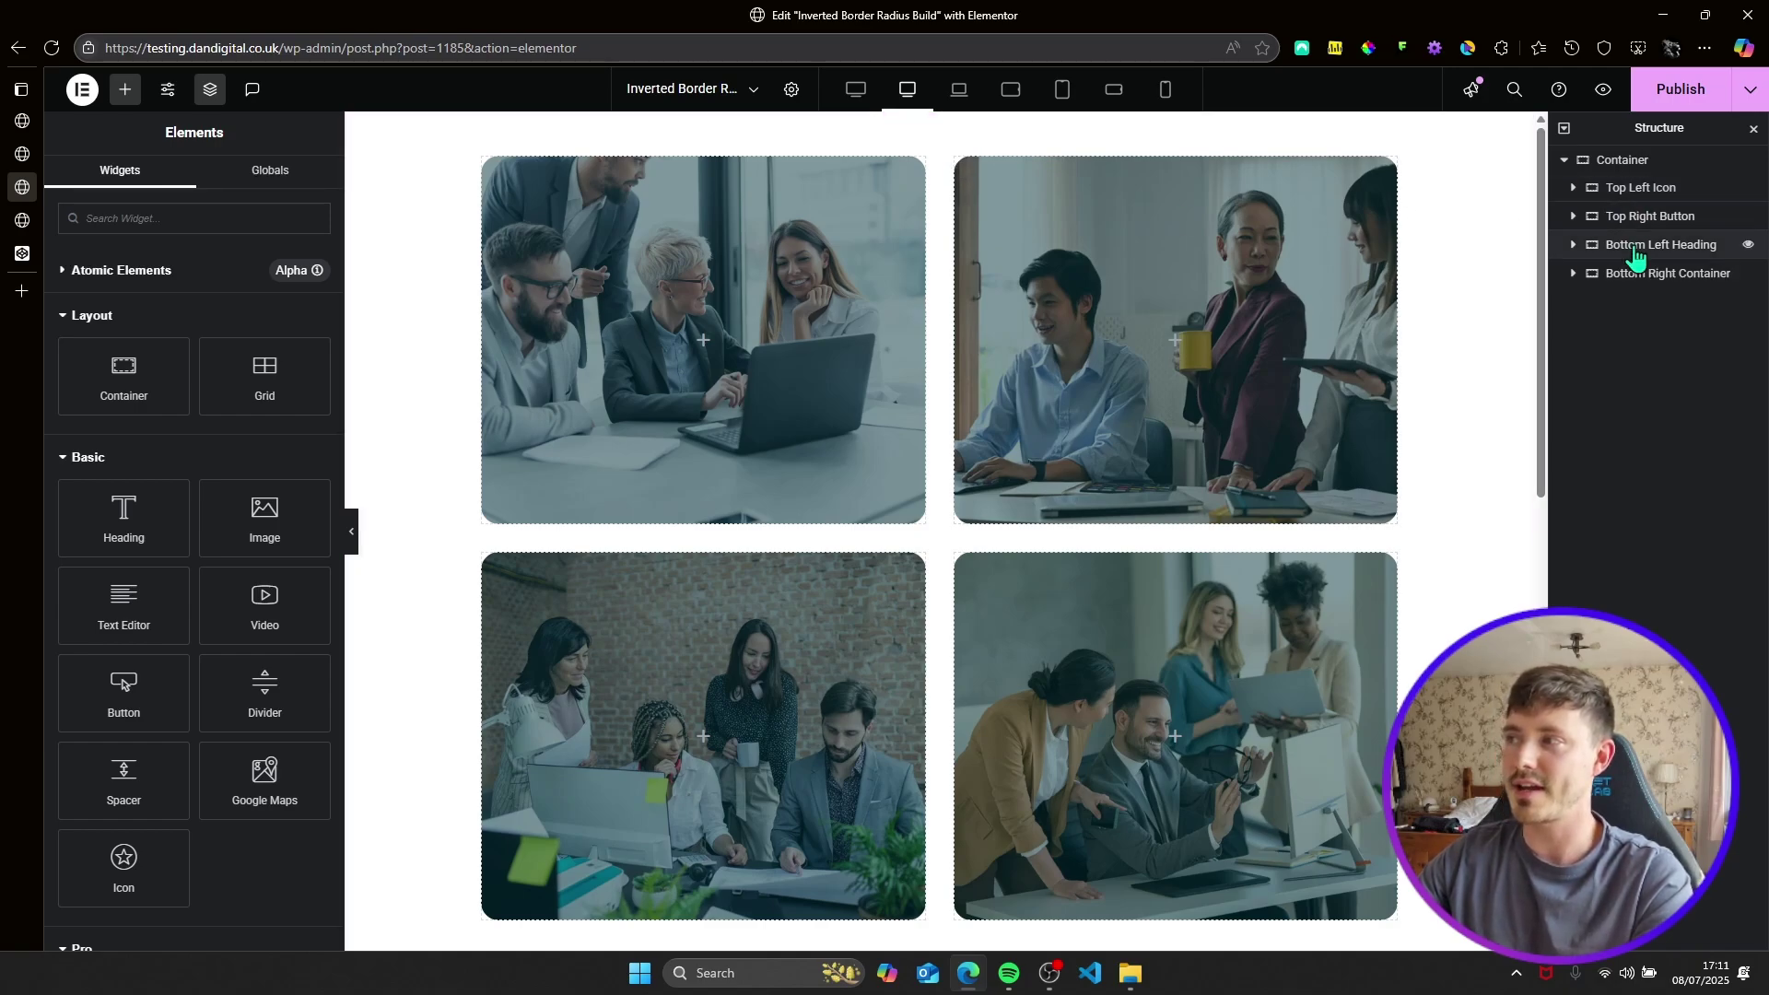
Add an Icon widget to the Top Left Icon container and swap the star for the circled right arrow.
{"action": "left_click", "coordinate": [1572, 188]}
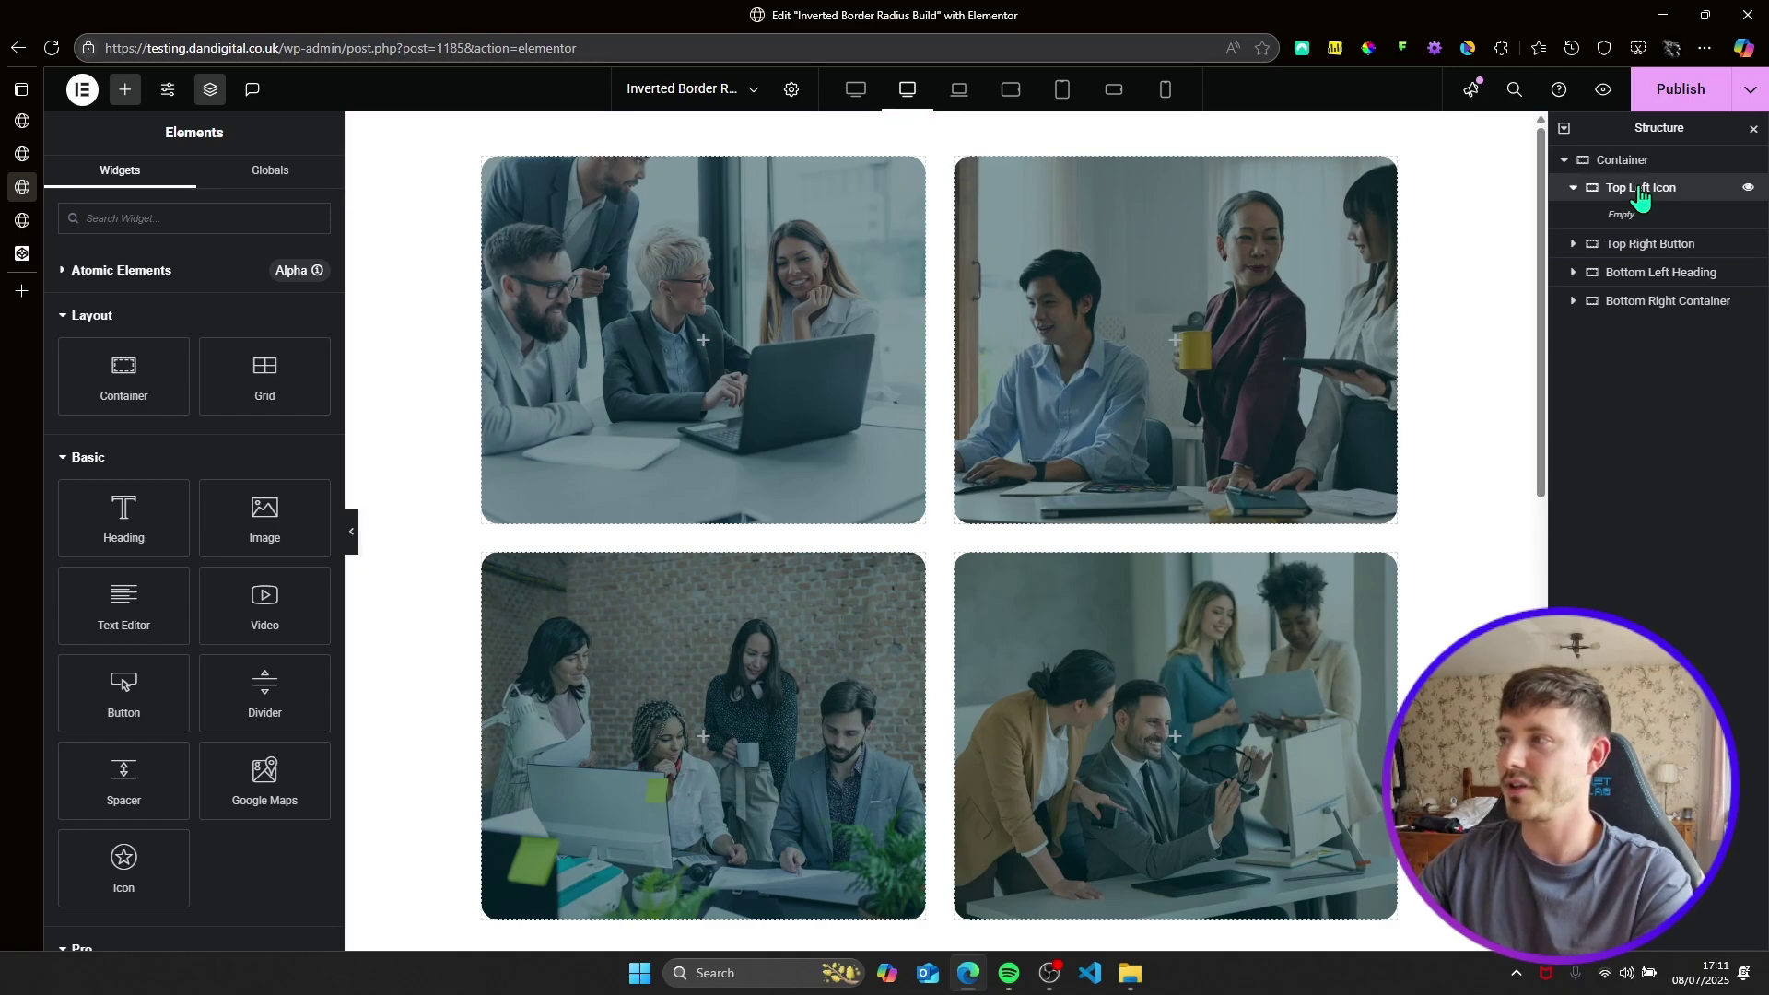
{"action": "left_click", "coordinate": [849, 227]}
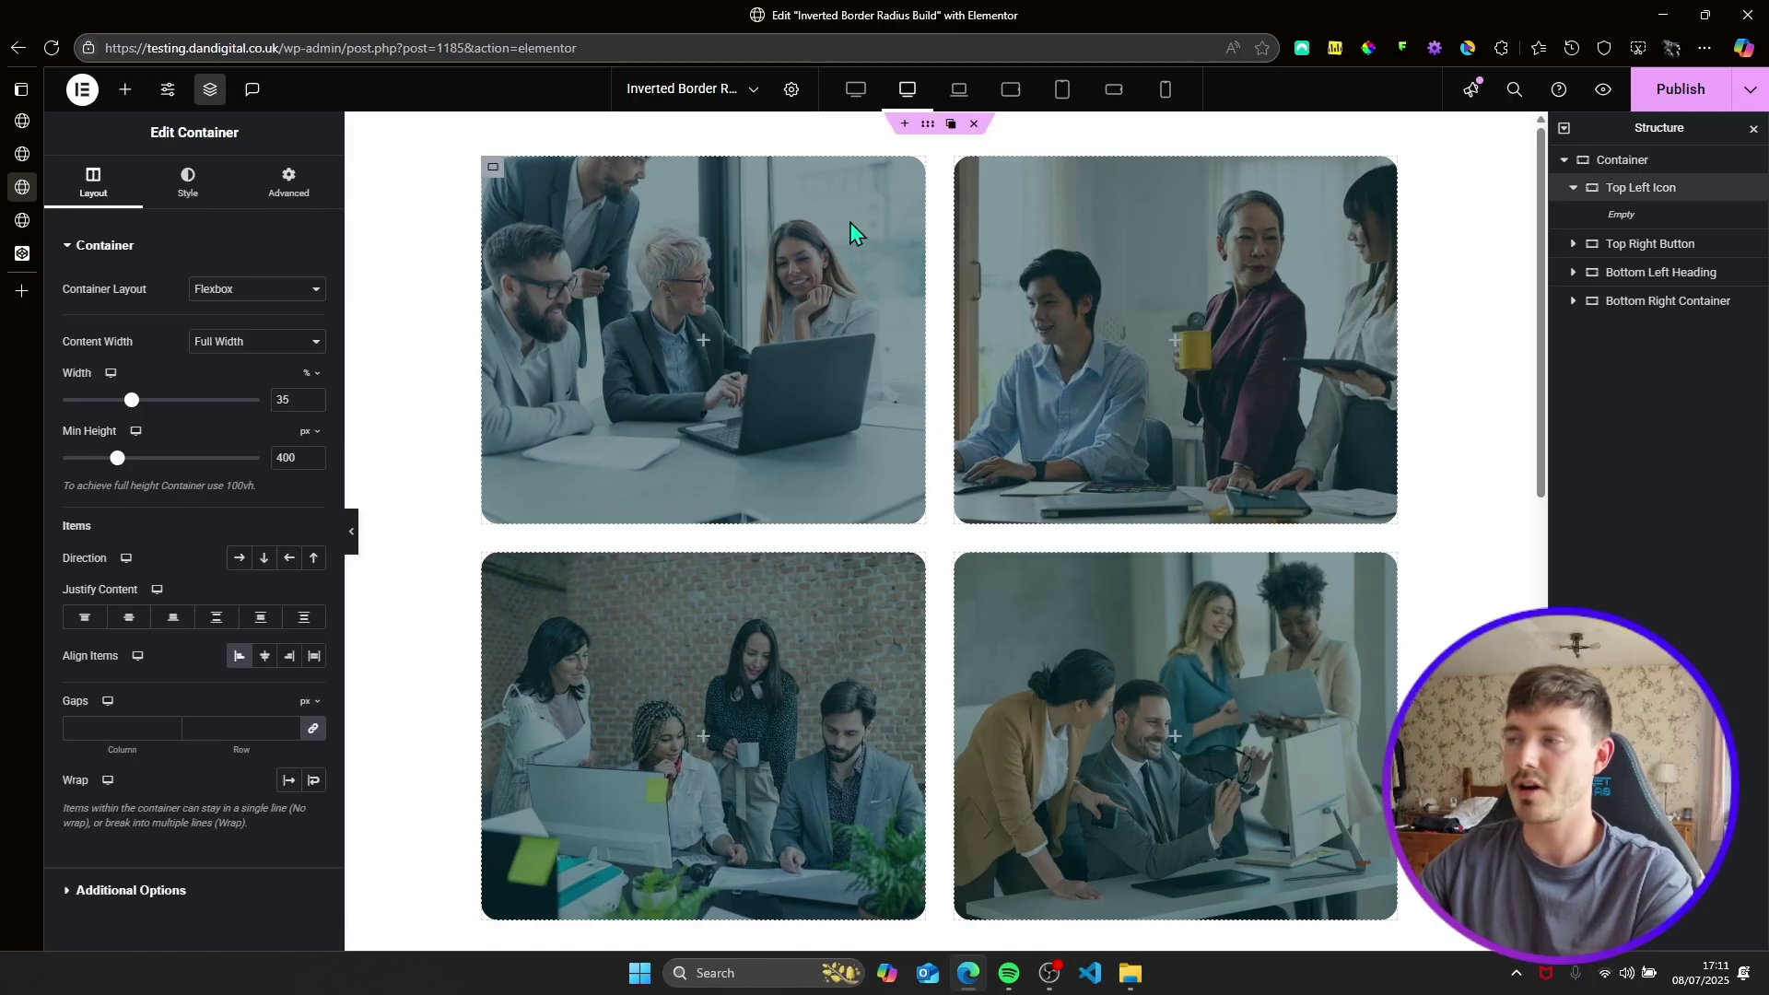
{"action": "left_click", "coordinate": [125, 90]}
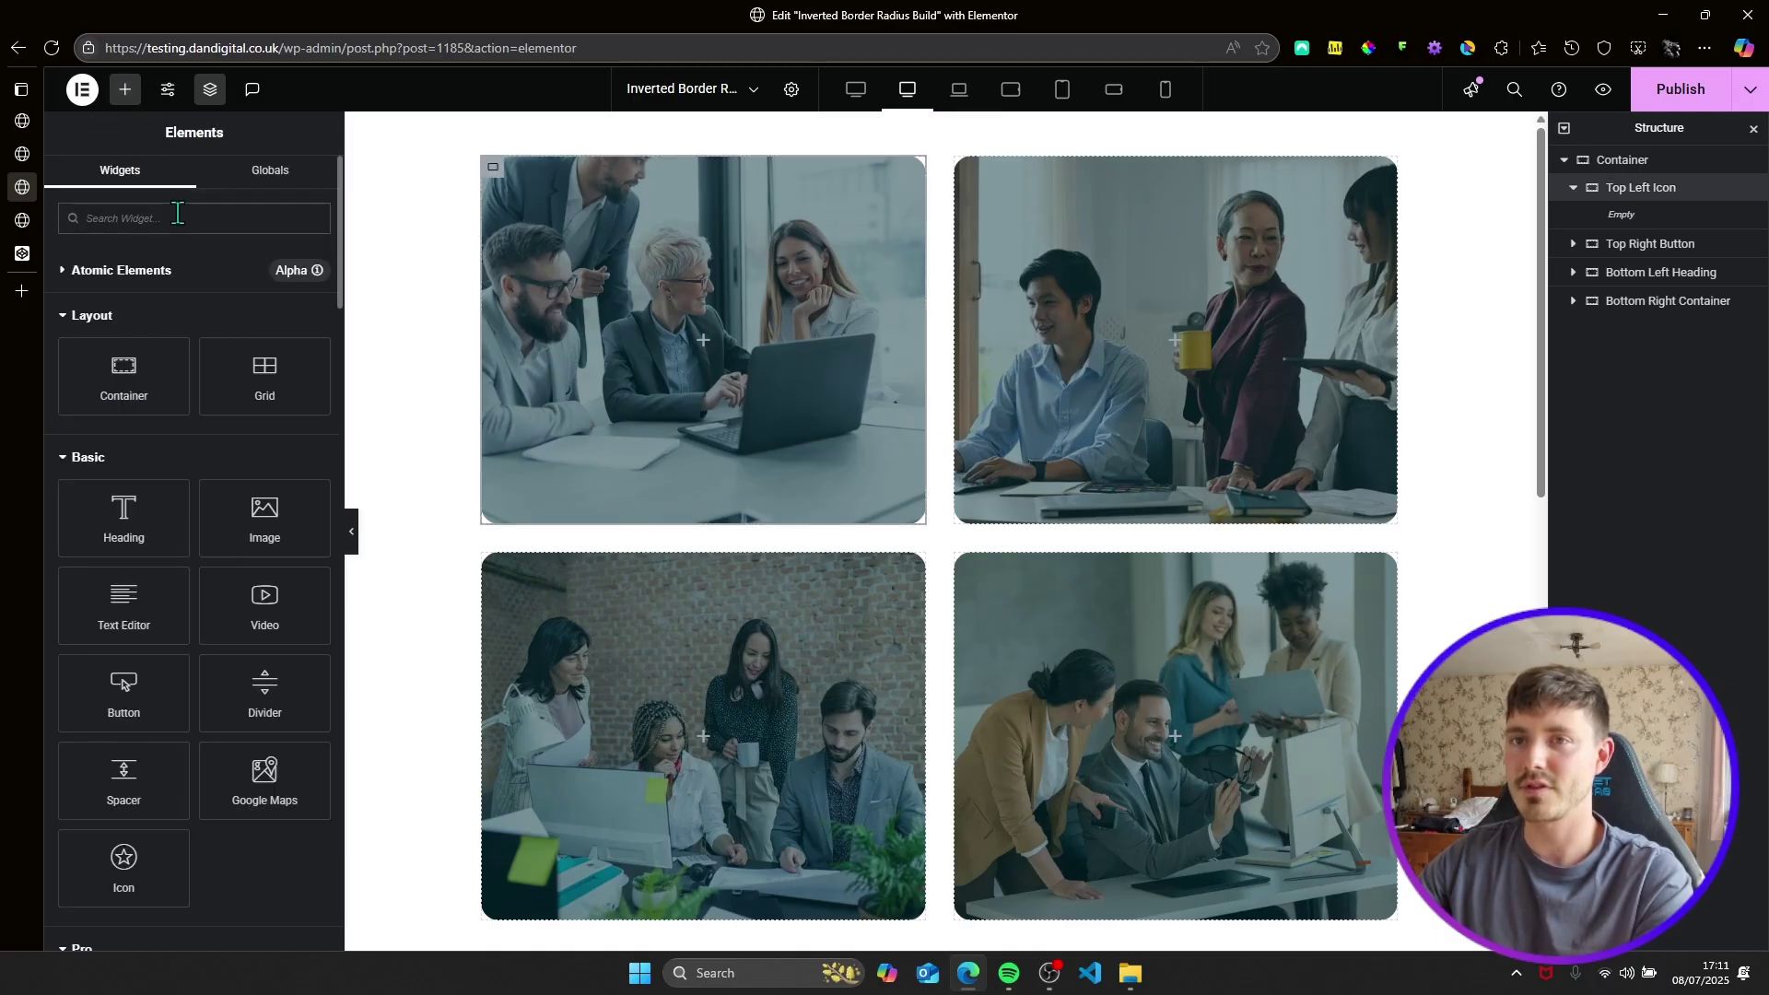
{"action": "left_click", "coordinate": [123, 868]}
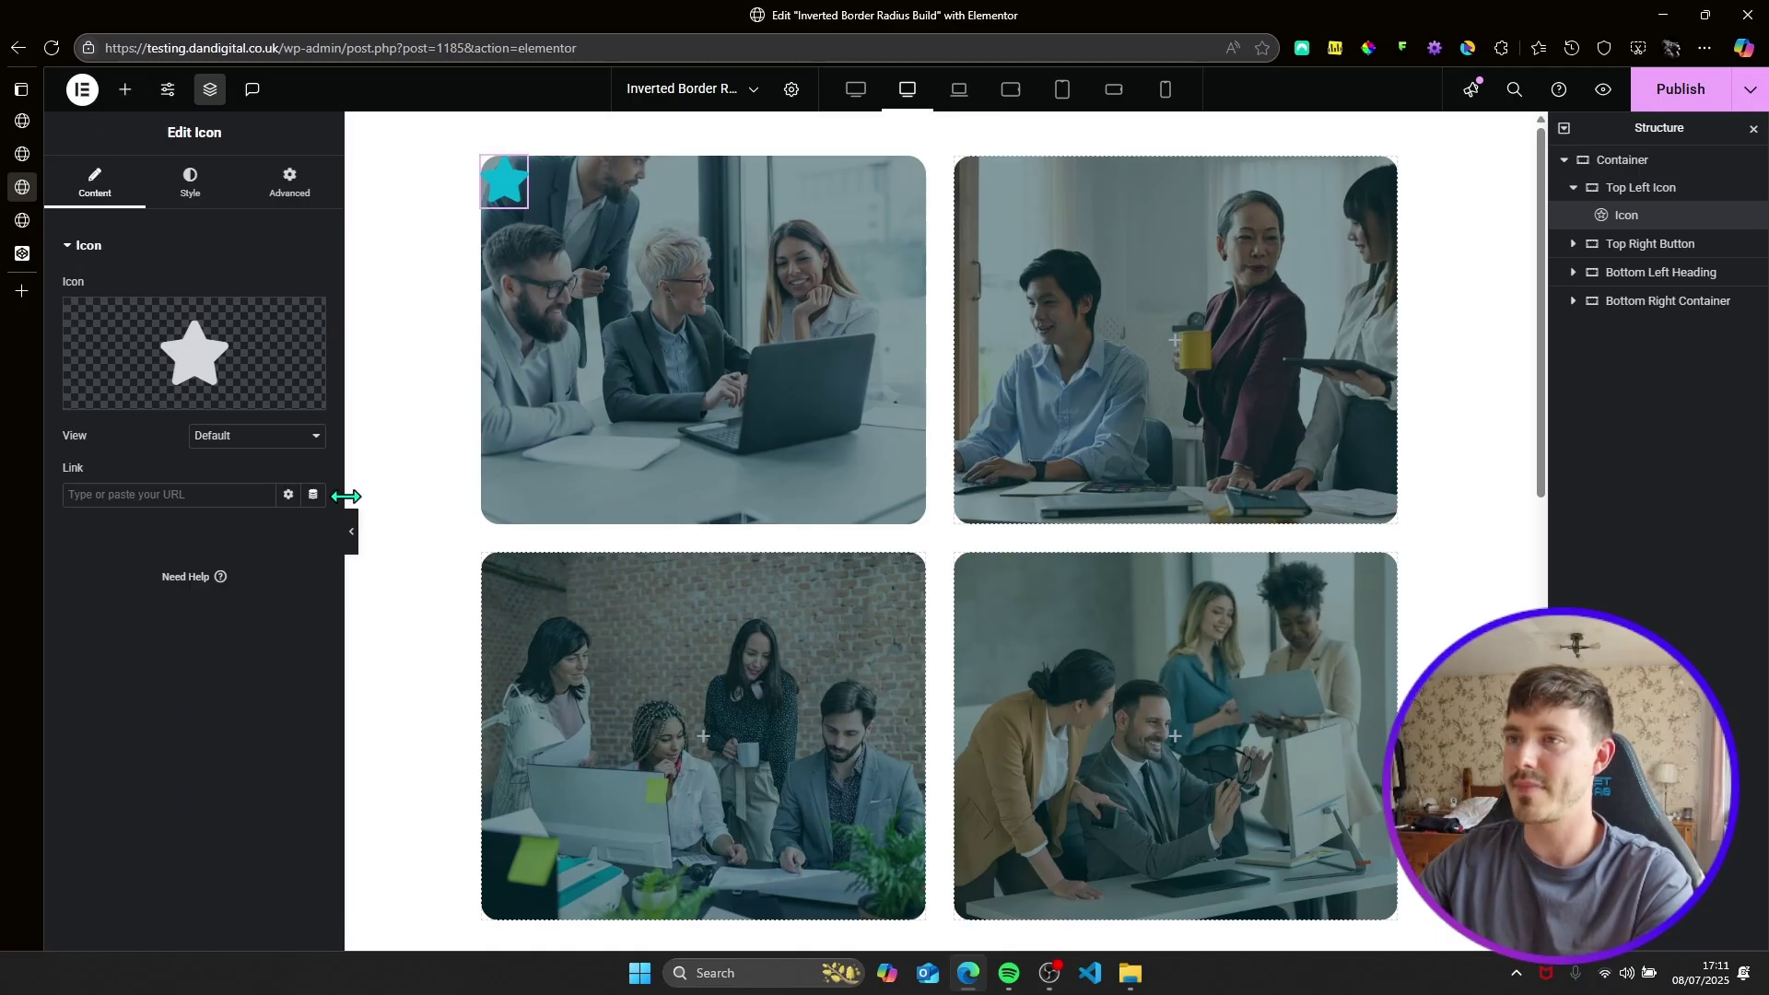
{"action": "left_click", "coordinate": [187, 179]}
{"action": "left_click", "coordinate": [95, 181]}
{"action": "left_click", "coordinate": [110, 396]}
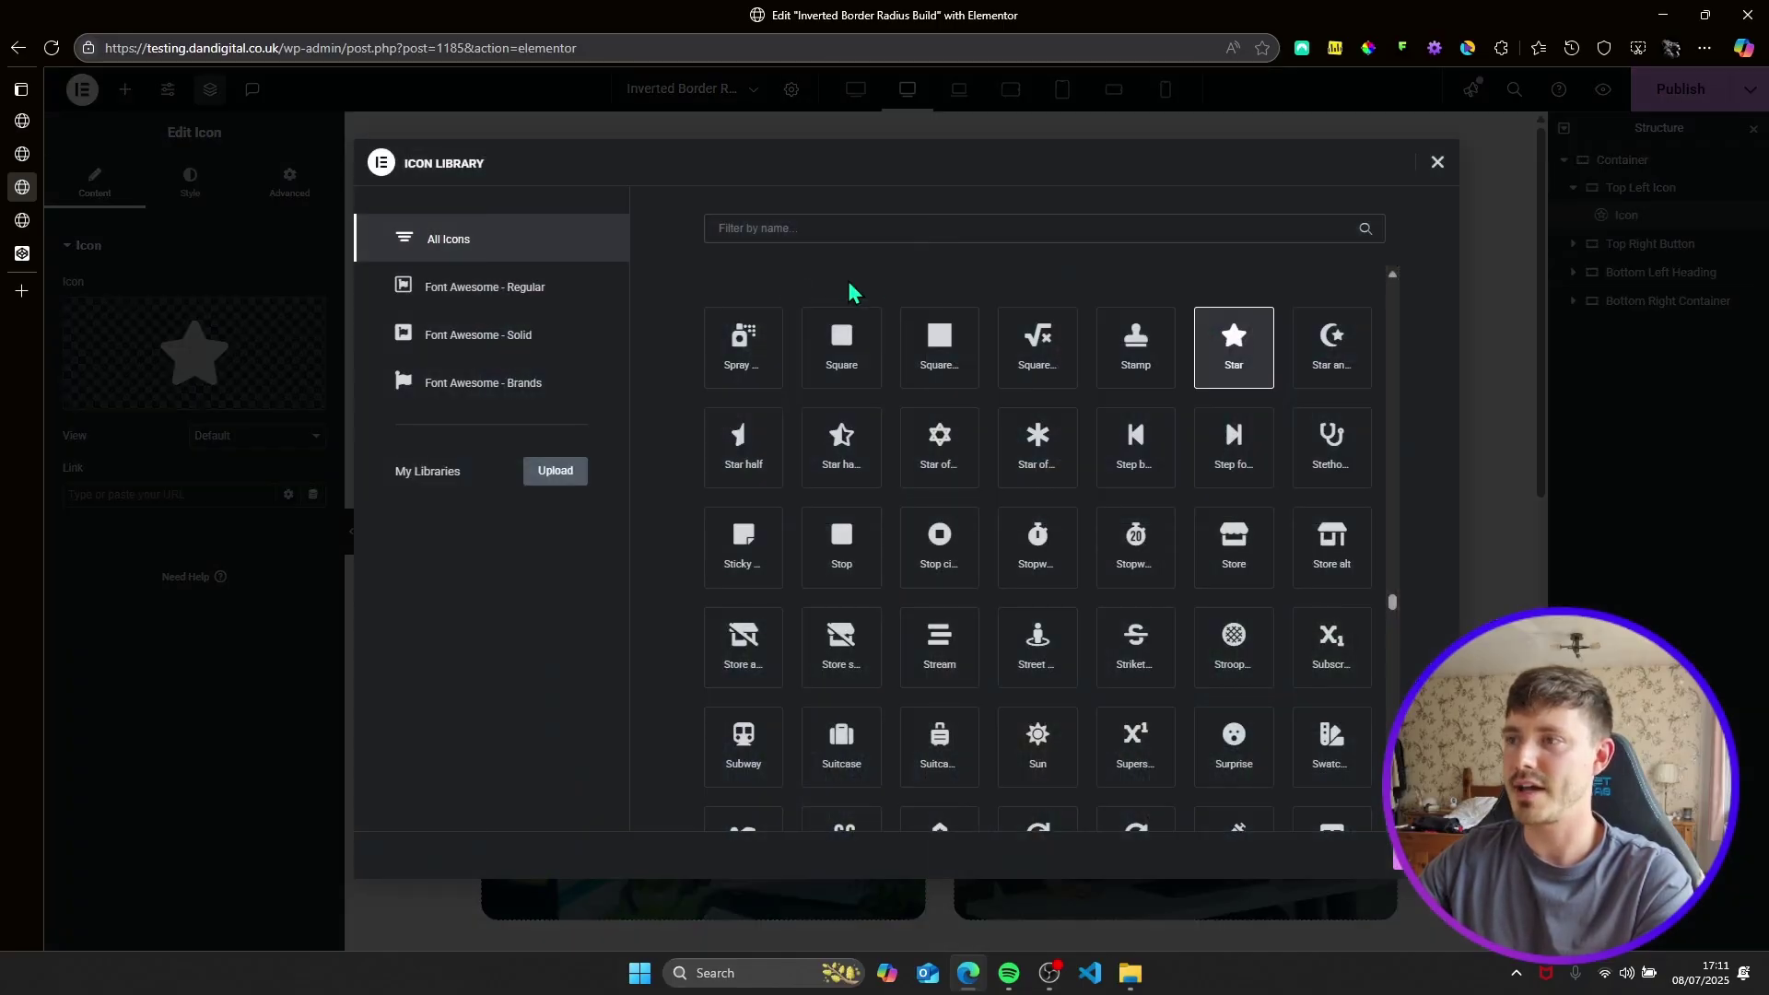
{"action": "type", "text": "arr"}
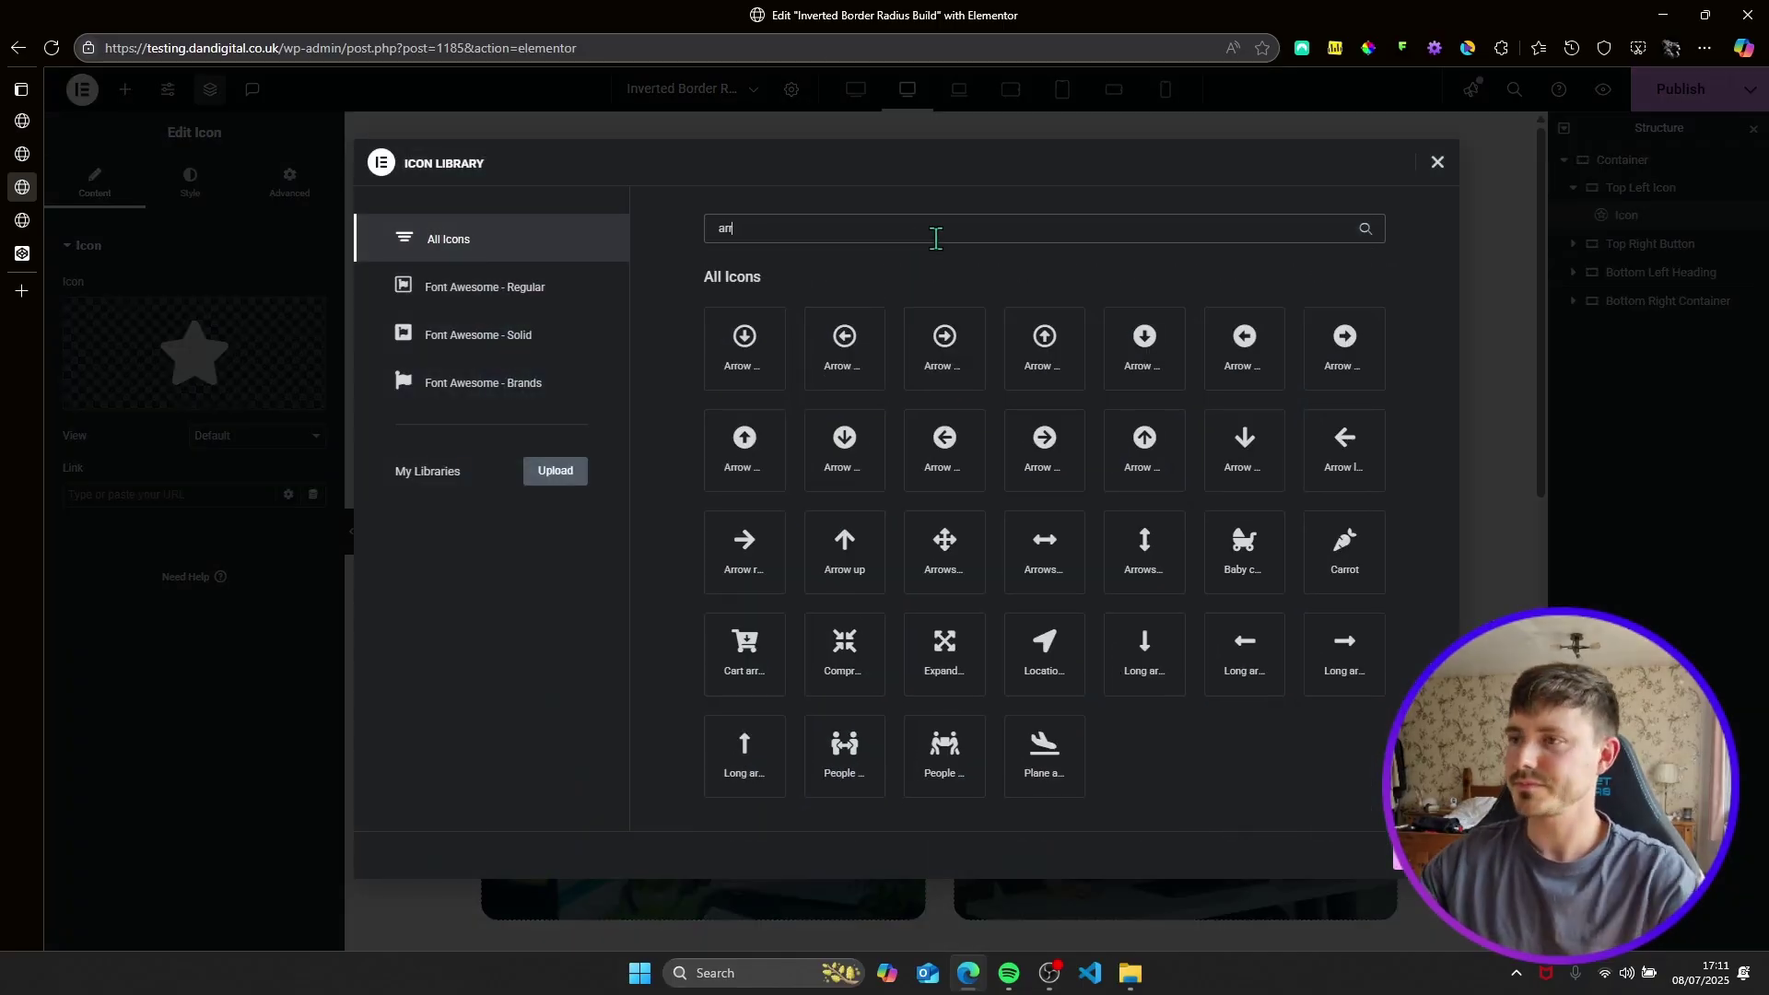
{"action": "left_click", "coordinate": [1050, 461]}
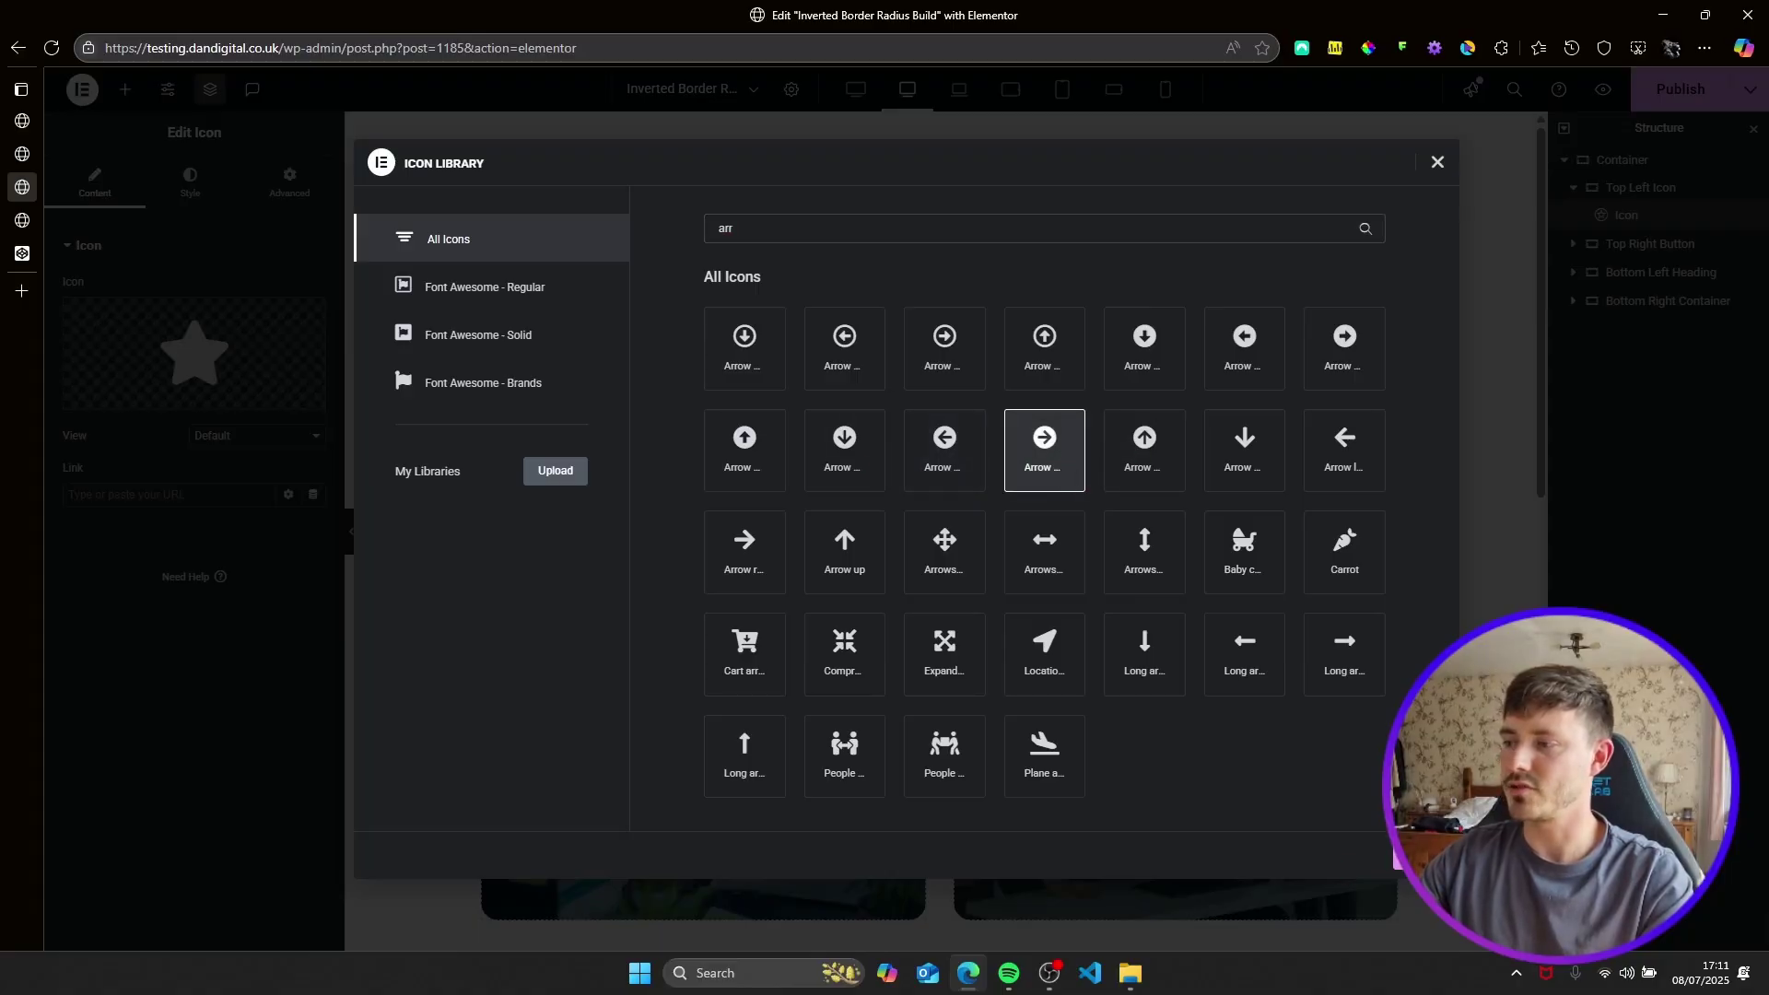
{"action": "left_click", "coordinate": [1398, 857]}
Set the arrow icon to size 40, rotation 315° and a dark global colour.
{"action": "left_click", "coordinate": [194, 184]}
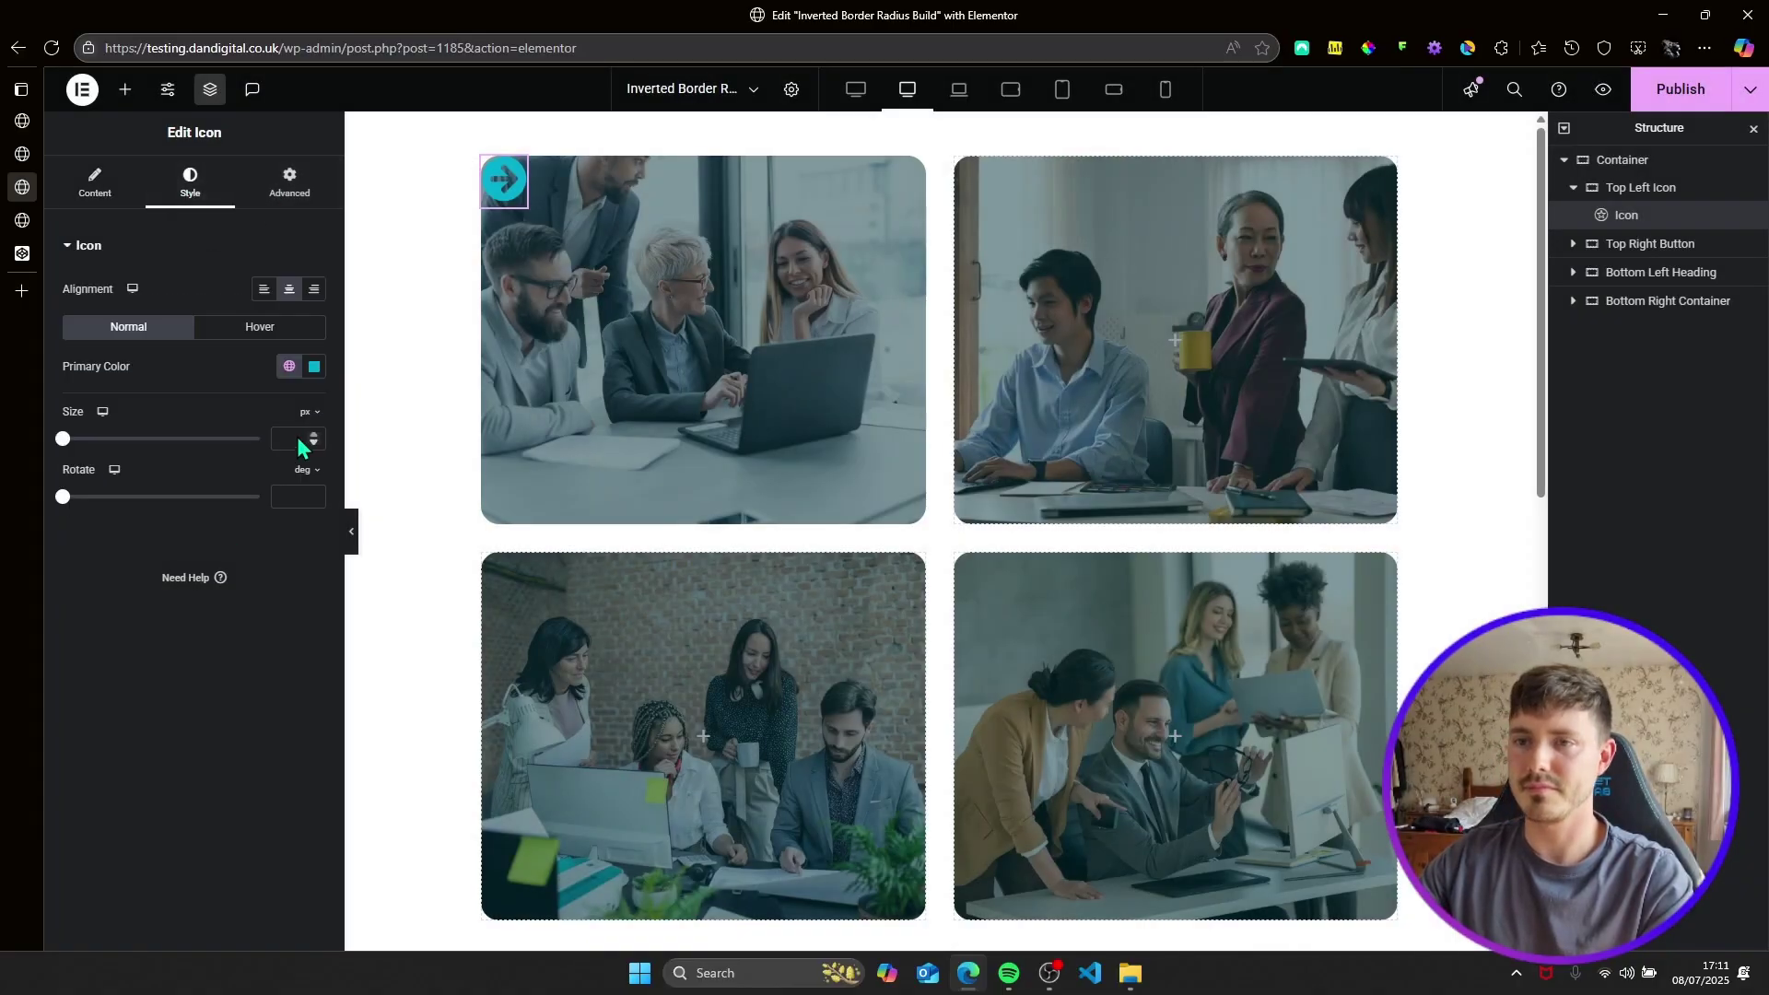
{"action": "type", "text": "40"}
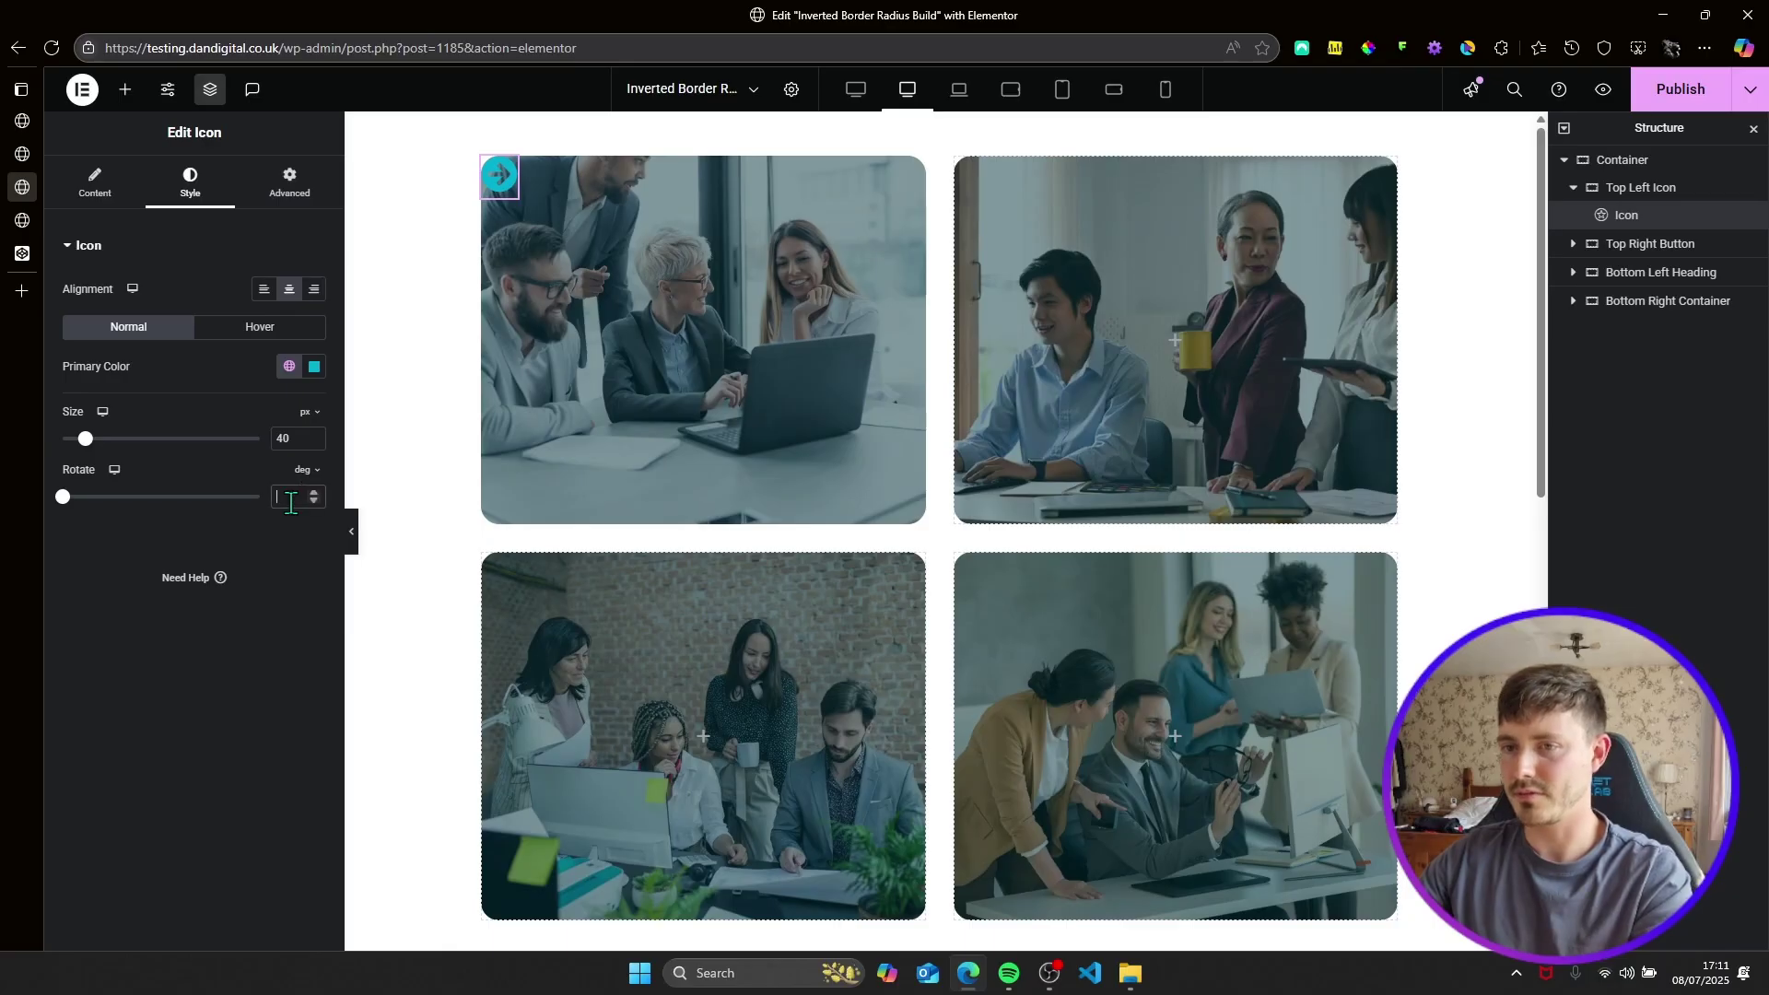
{"action": "type", "text": "315"}
{"action": "left_click", "coordinate": [314, 367]}
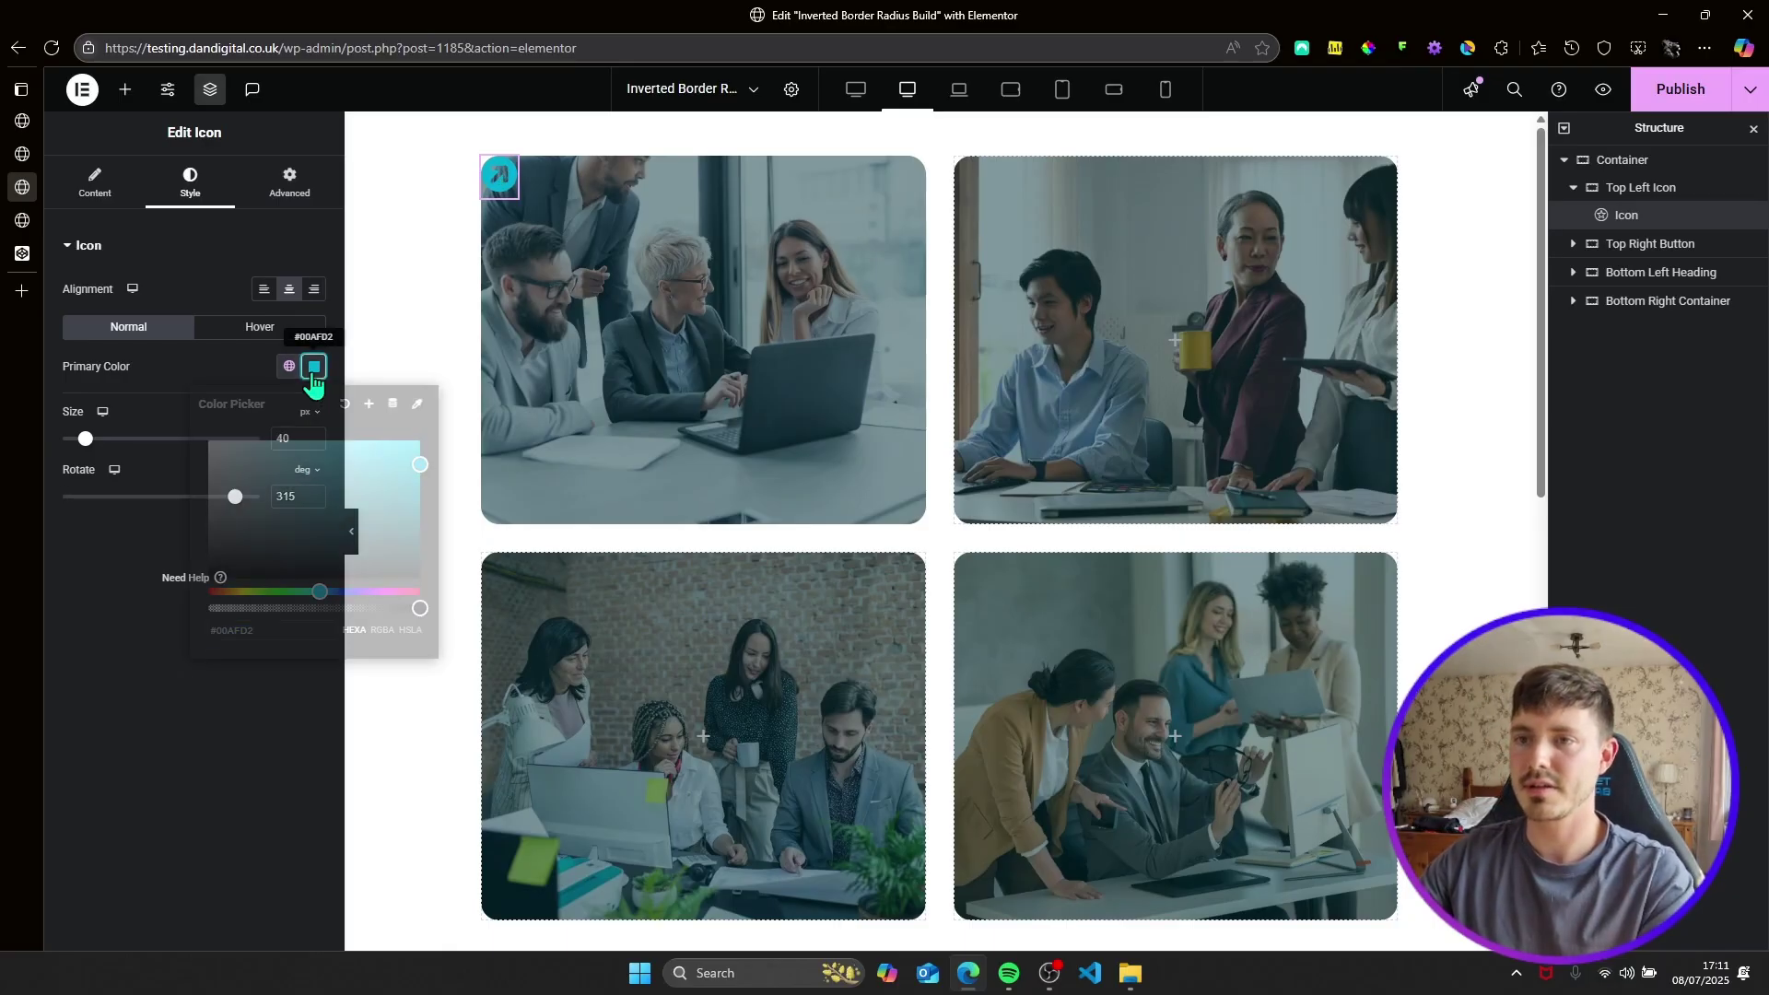
{"action": "left_click", "coordinate": [289, 366]}
{"action": "left_click", "coordinate": [203, 674]}
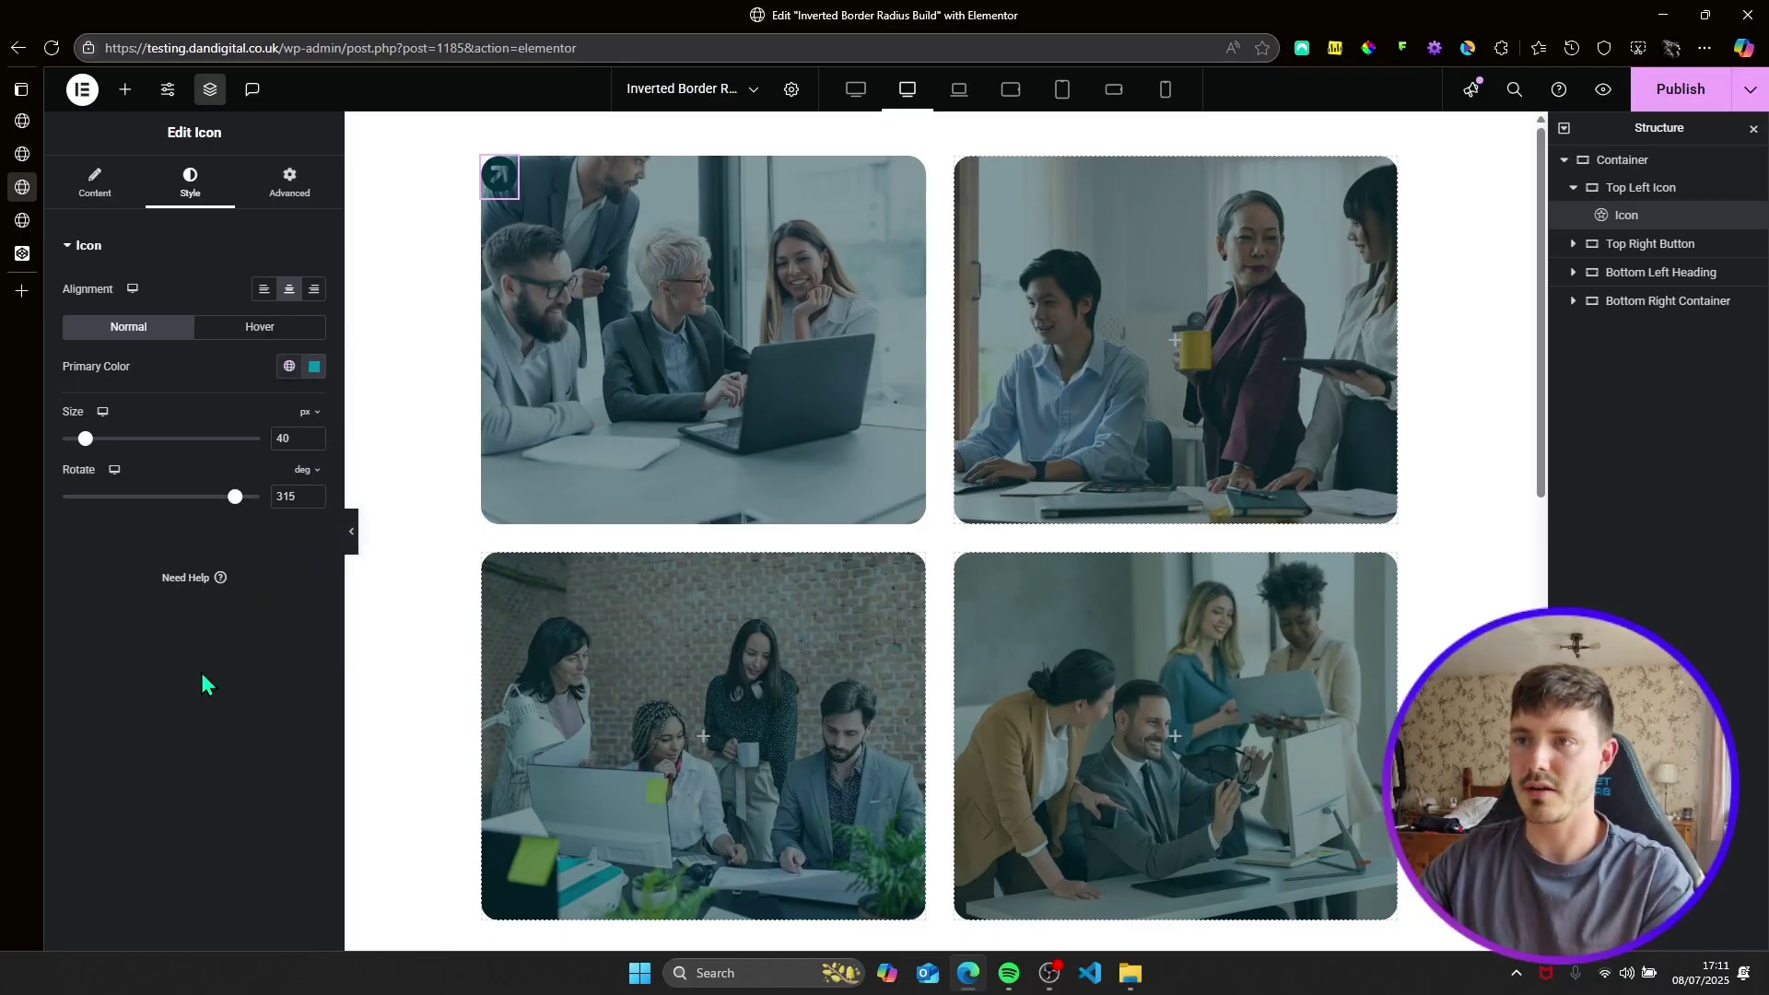
{"action": "left_click", "coordinate": [306, 198]}
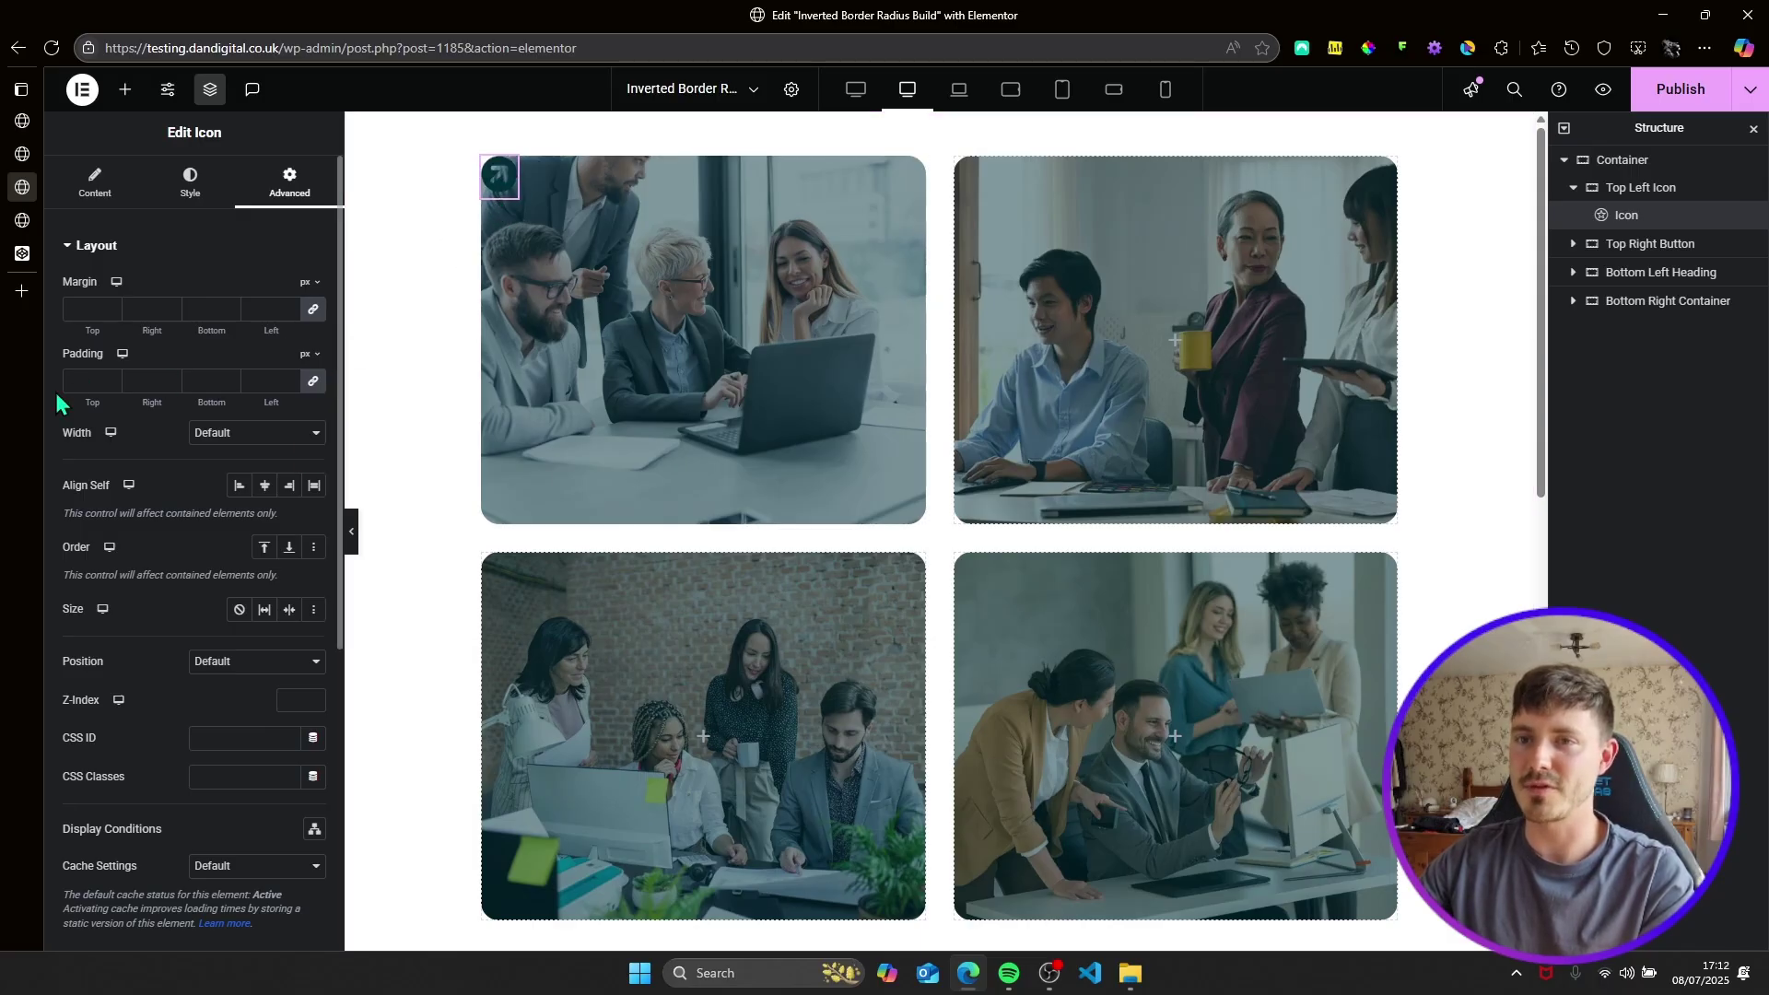
Give the arrow icon 10 px linked padding with the bottom set to 4.
{"action": "left_click", "coordinate": [91, 382]}
{"action": "type", "text": "10"}
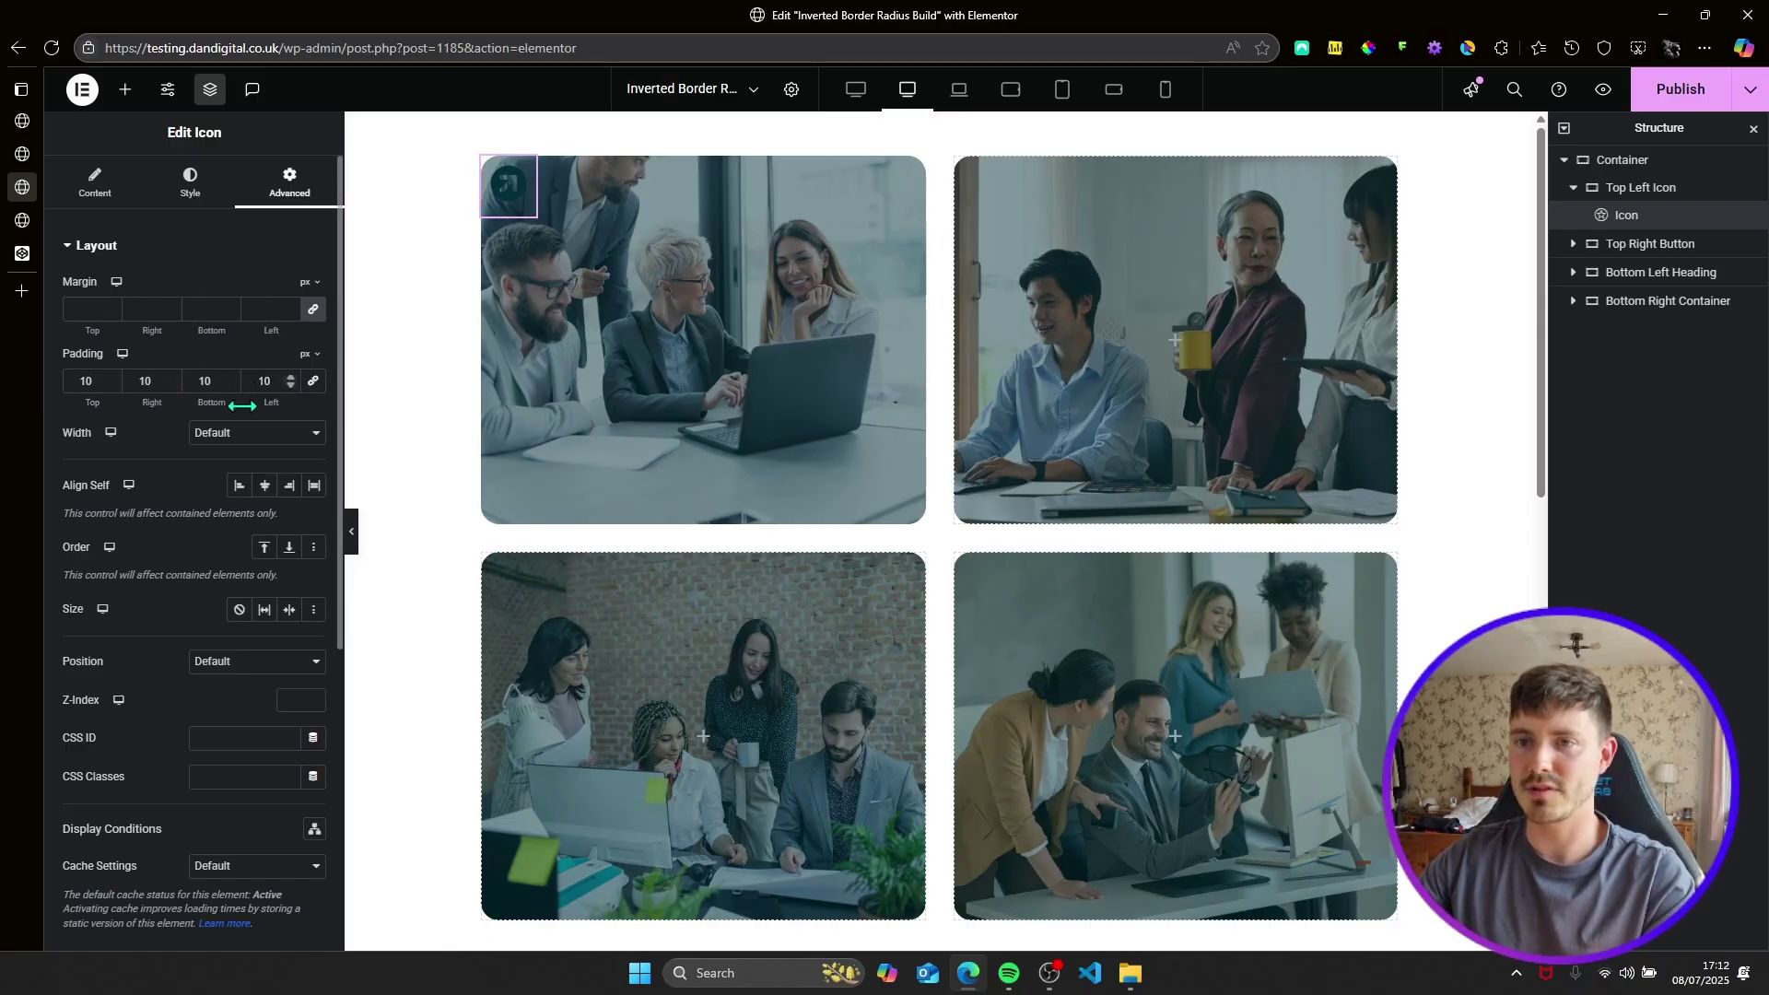
{"action": "double_click", "coordinate": [215, 383]}
{"action": "type", "text": "4"}
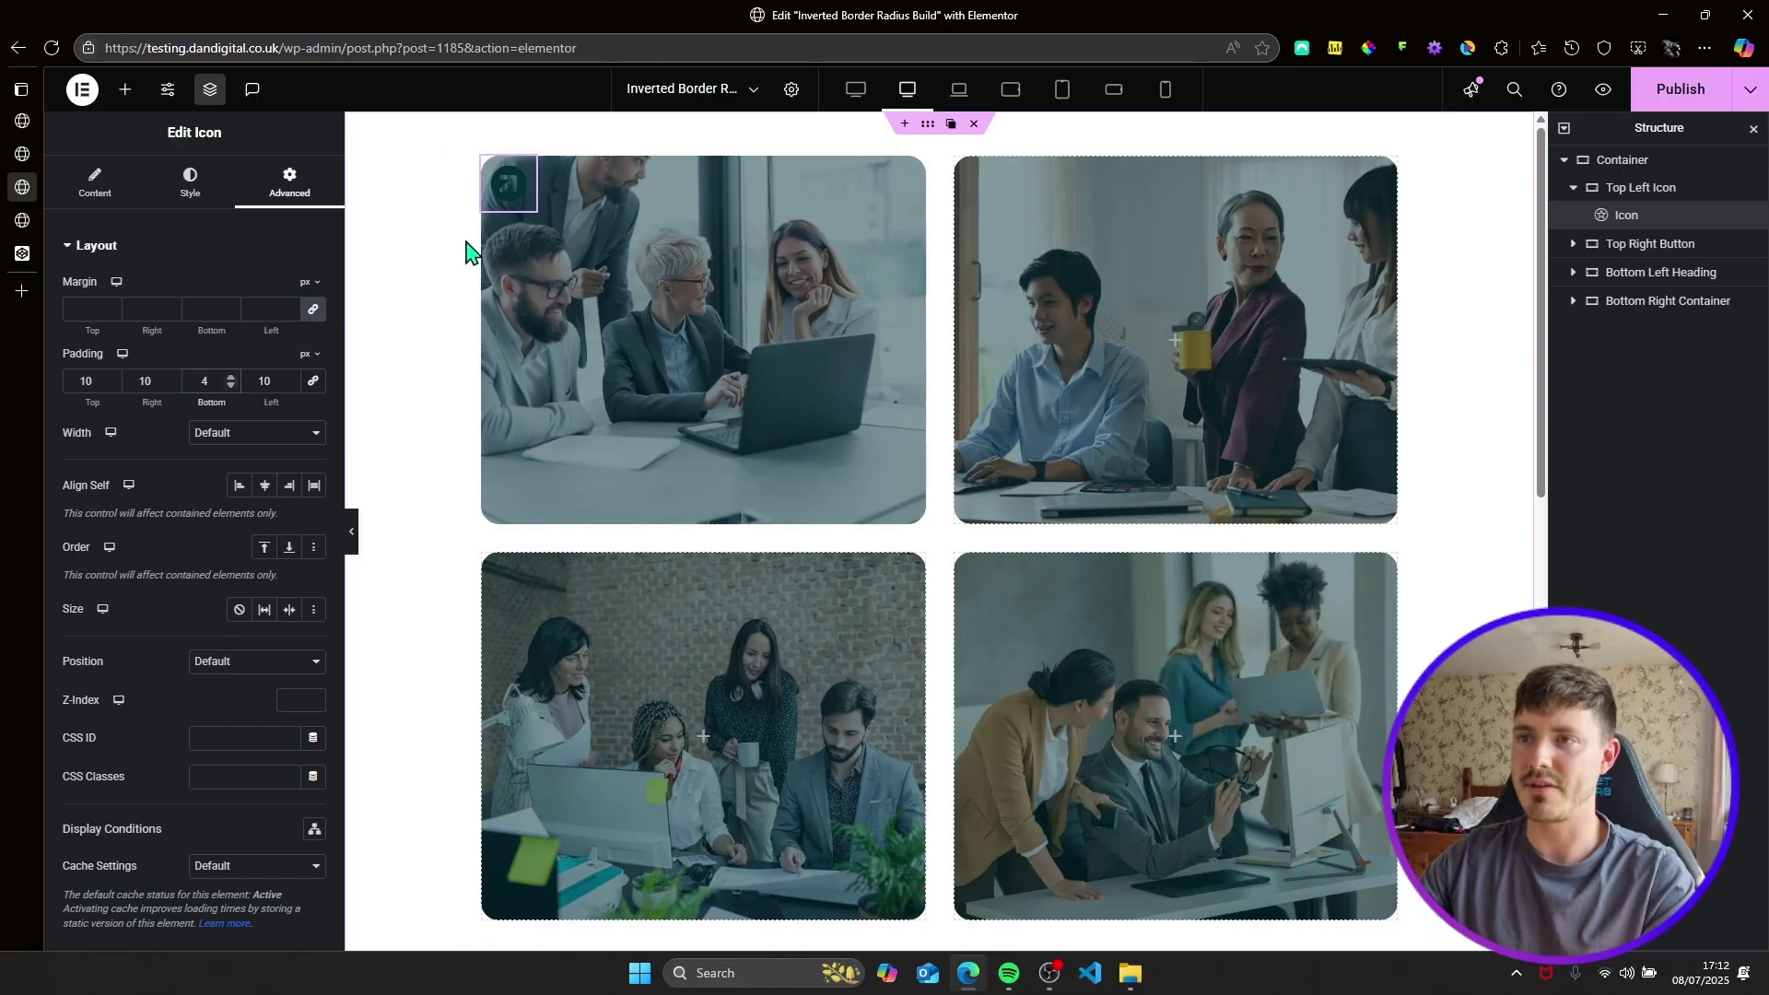
Set the icon's background to Classic with the global White colour.
{"action": "scroll", "coordinate": [235, 458], "scroll_direction": "down", "scroll_amount": 1}
{"action": "scroll", "coordinate": [184, 709], "scroll_direction": "down", "scroll_amount": 3}
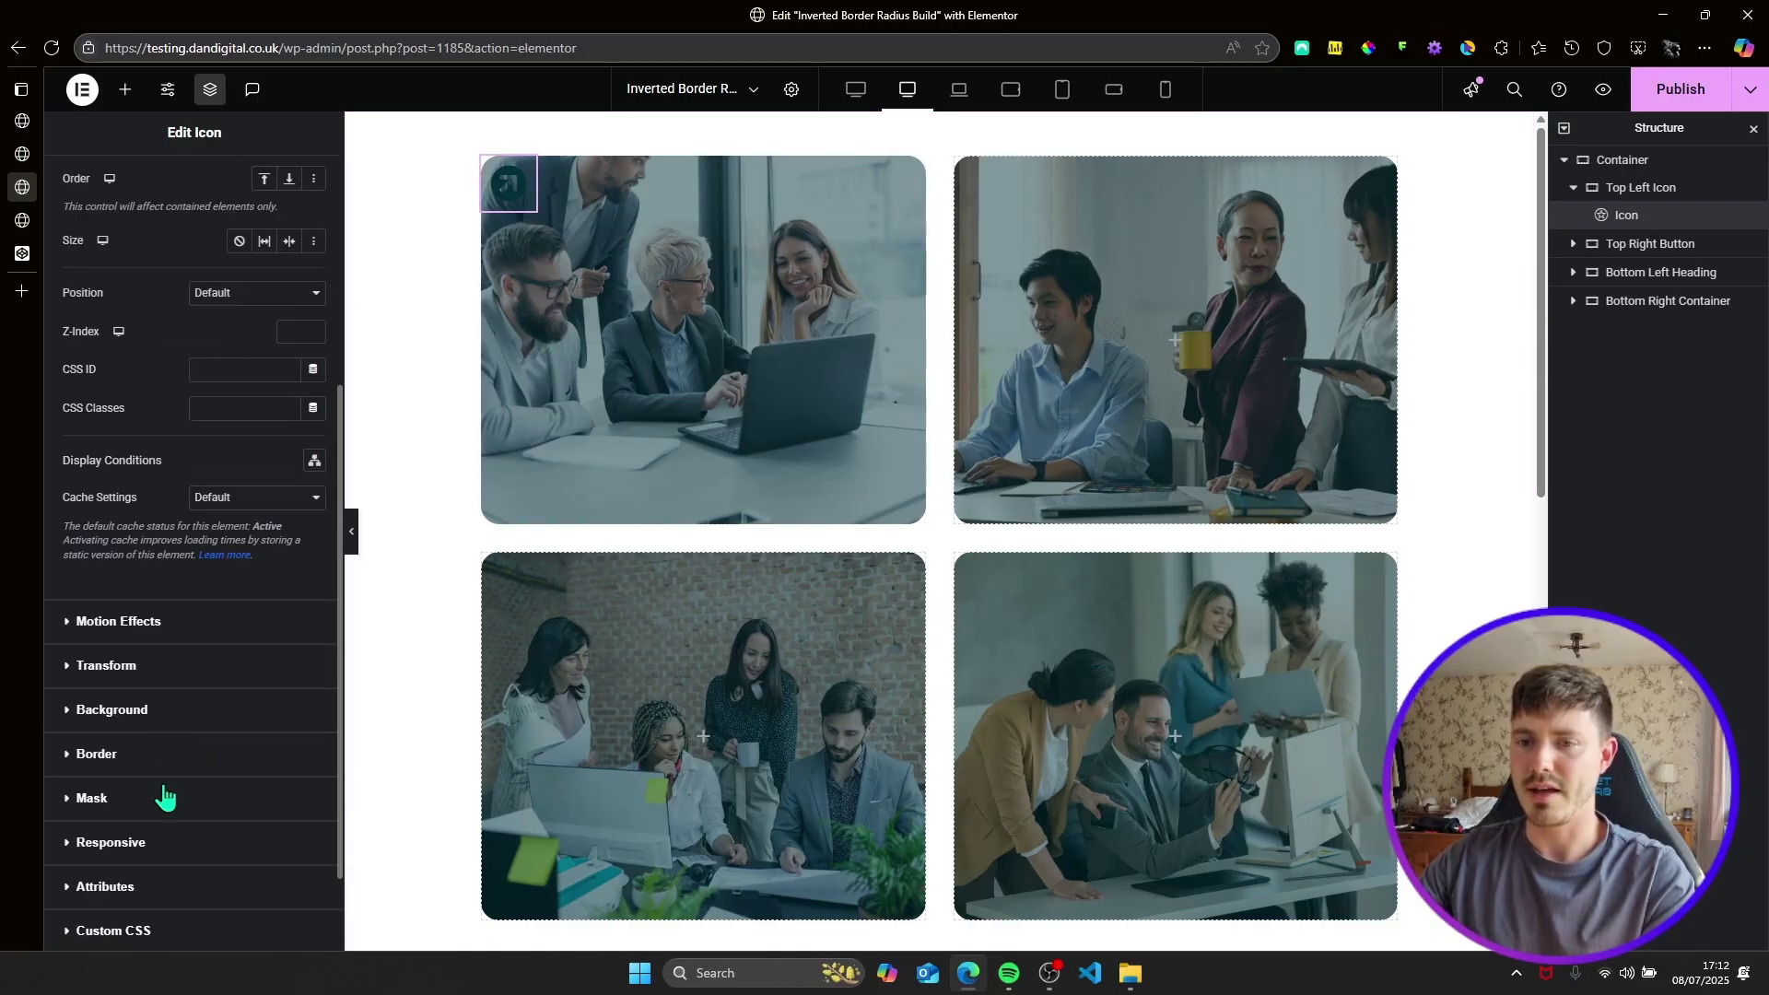
{"action": "scroll", "coordinate": [129, 737], "scroll_direction": "down", "scroll_amount": 1}
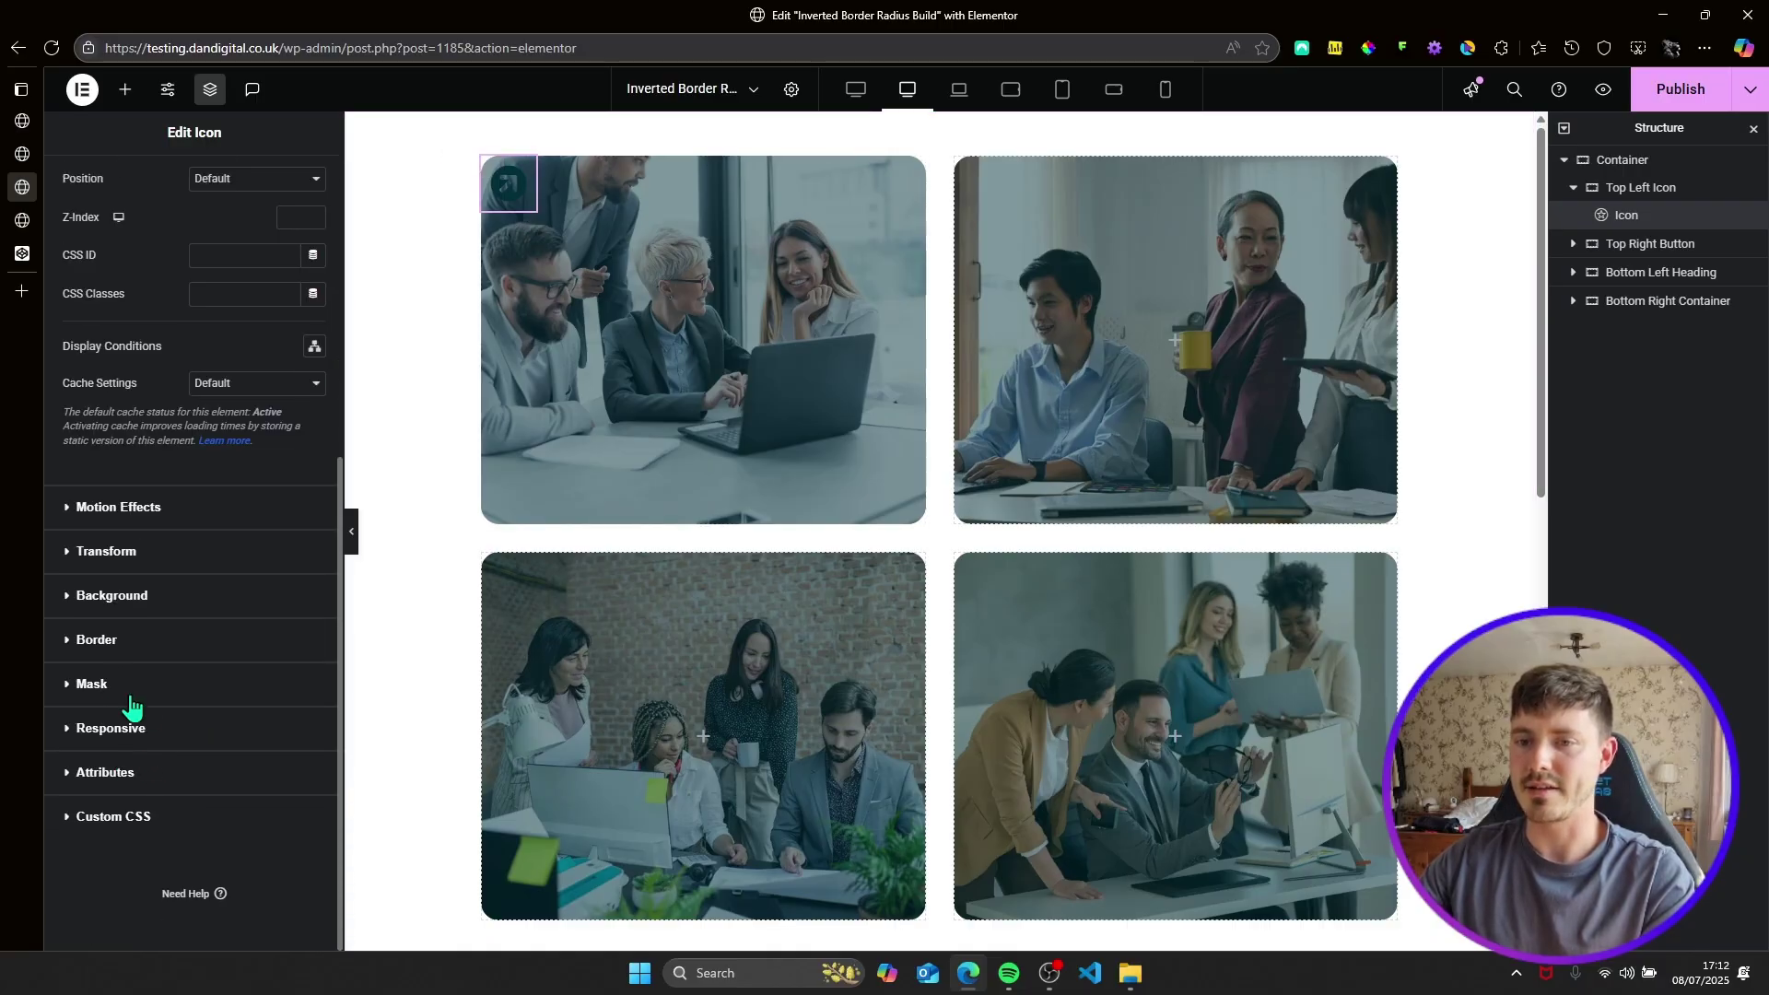
{"action": "left_click", "coordinate": [141, 613]}
{"action": "left_click", "coordinate": [288, 460]}
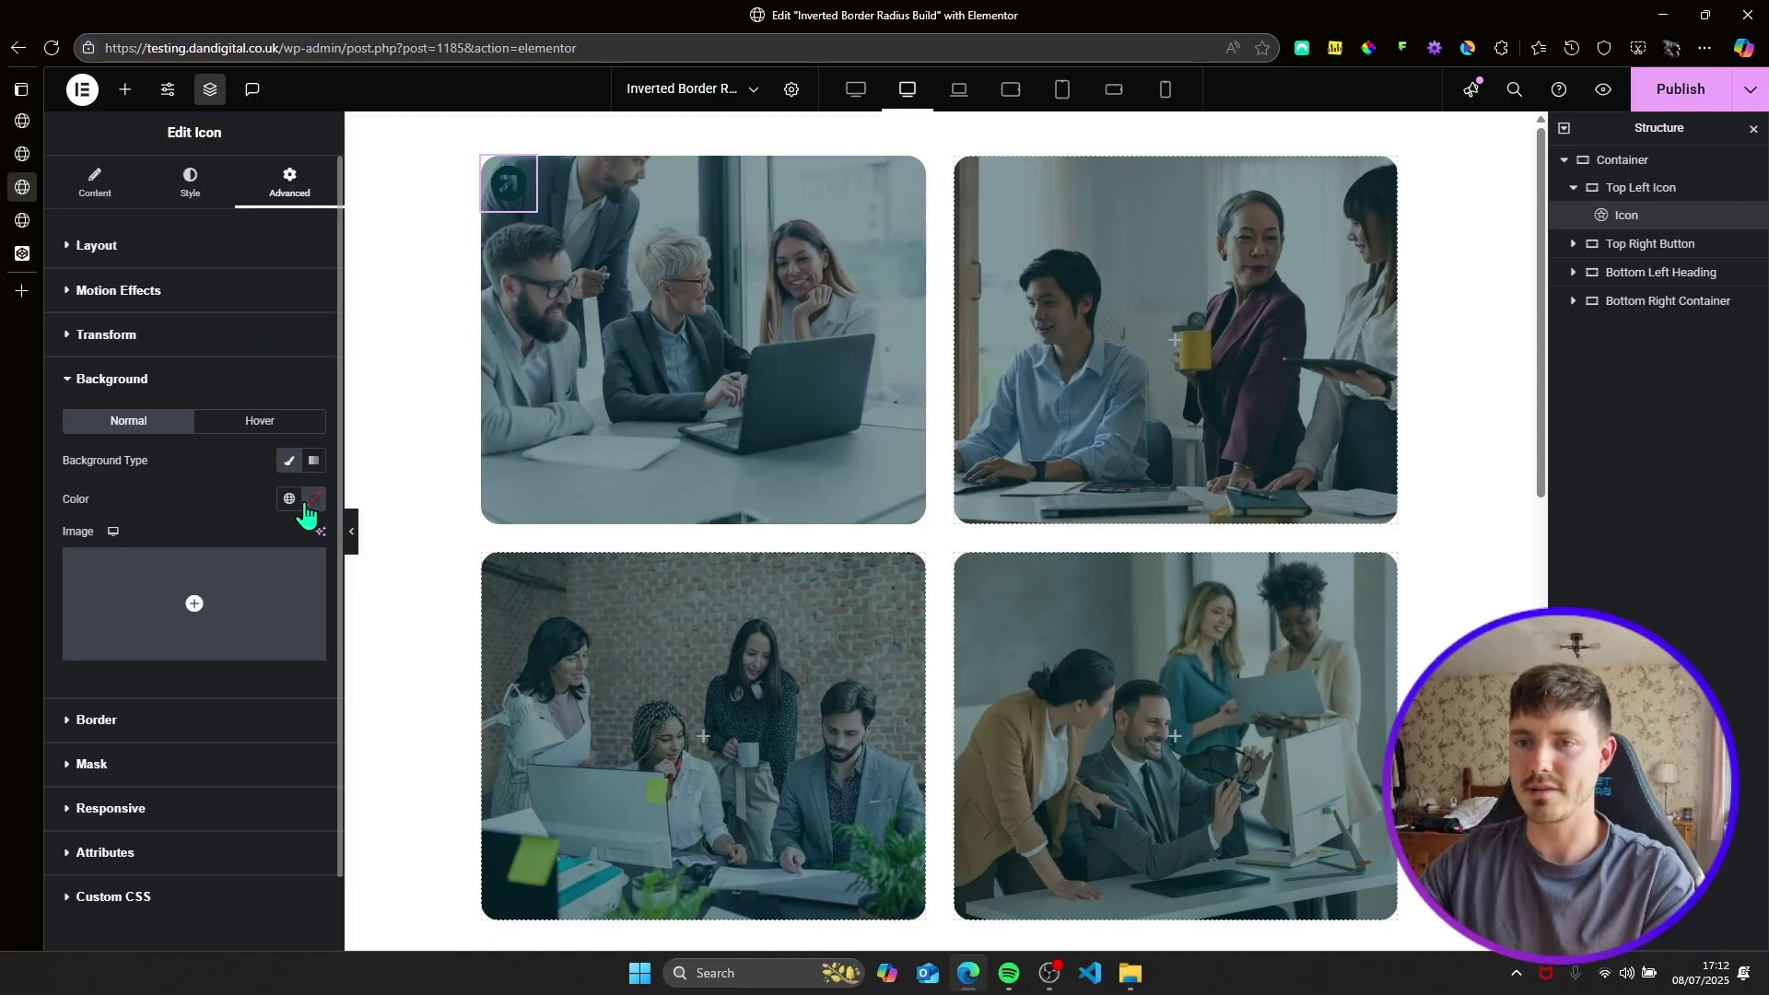
{"action": "left_click", "coordinate": [290, 498]}
{"action": "left_click", "coordinate": [115, 768]}
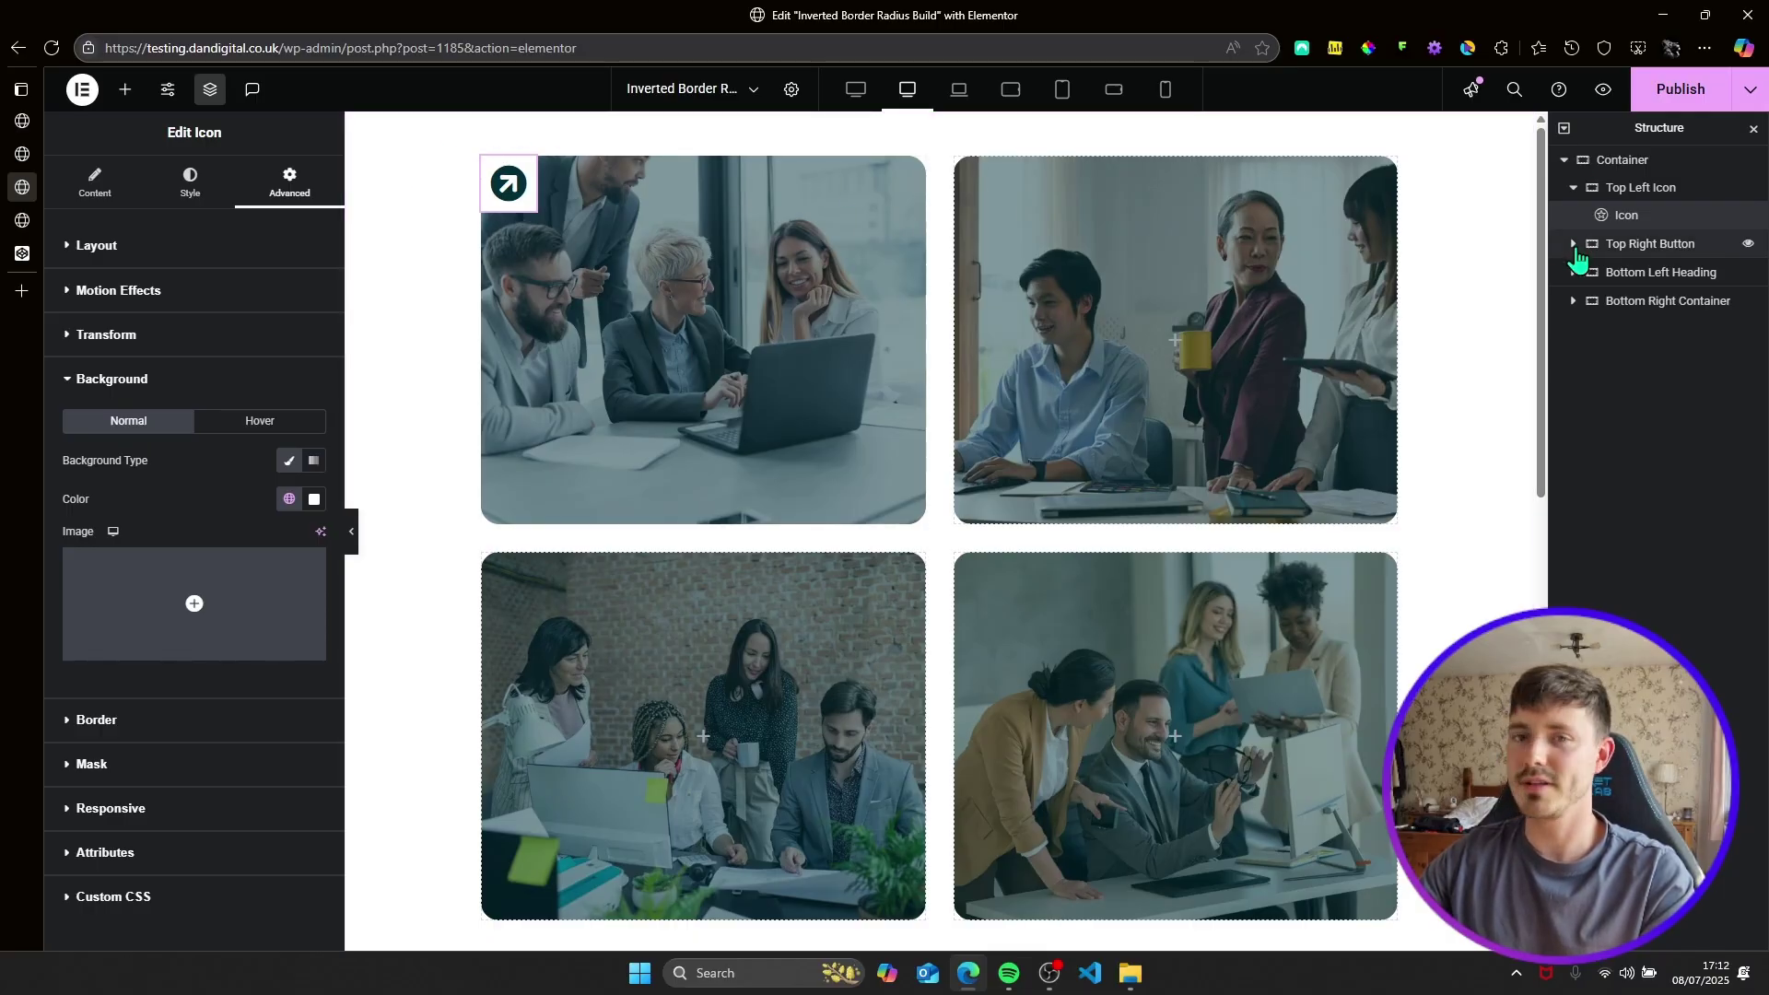
Align the Top Right Button container's items to End and add a Button widget to it.
{"action": "left_click", "coordinate": [1621, 244]}
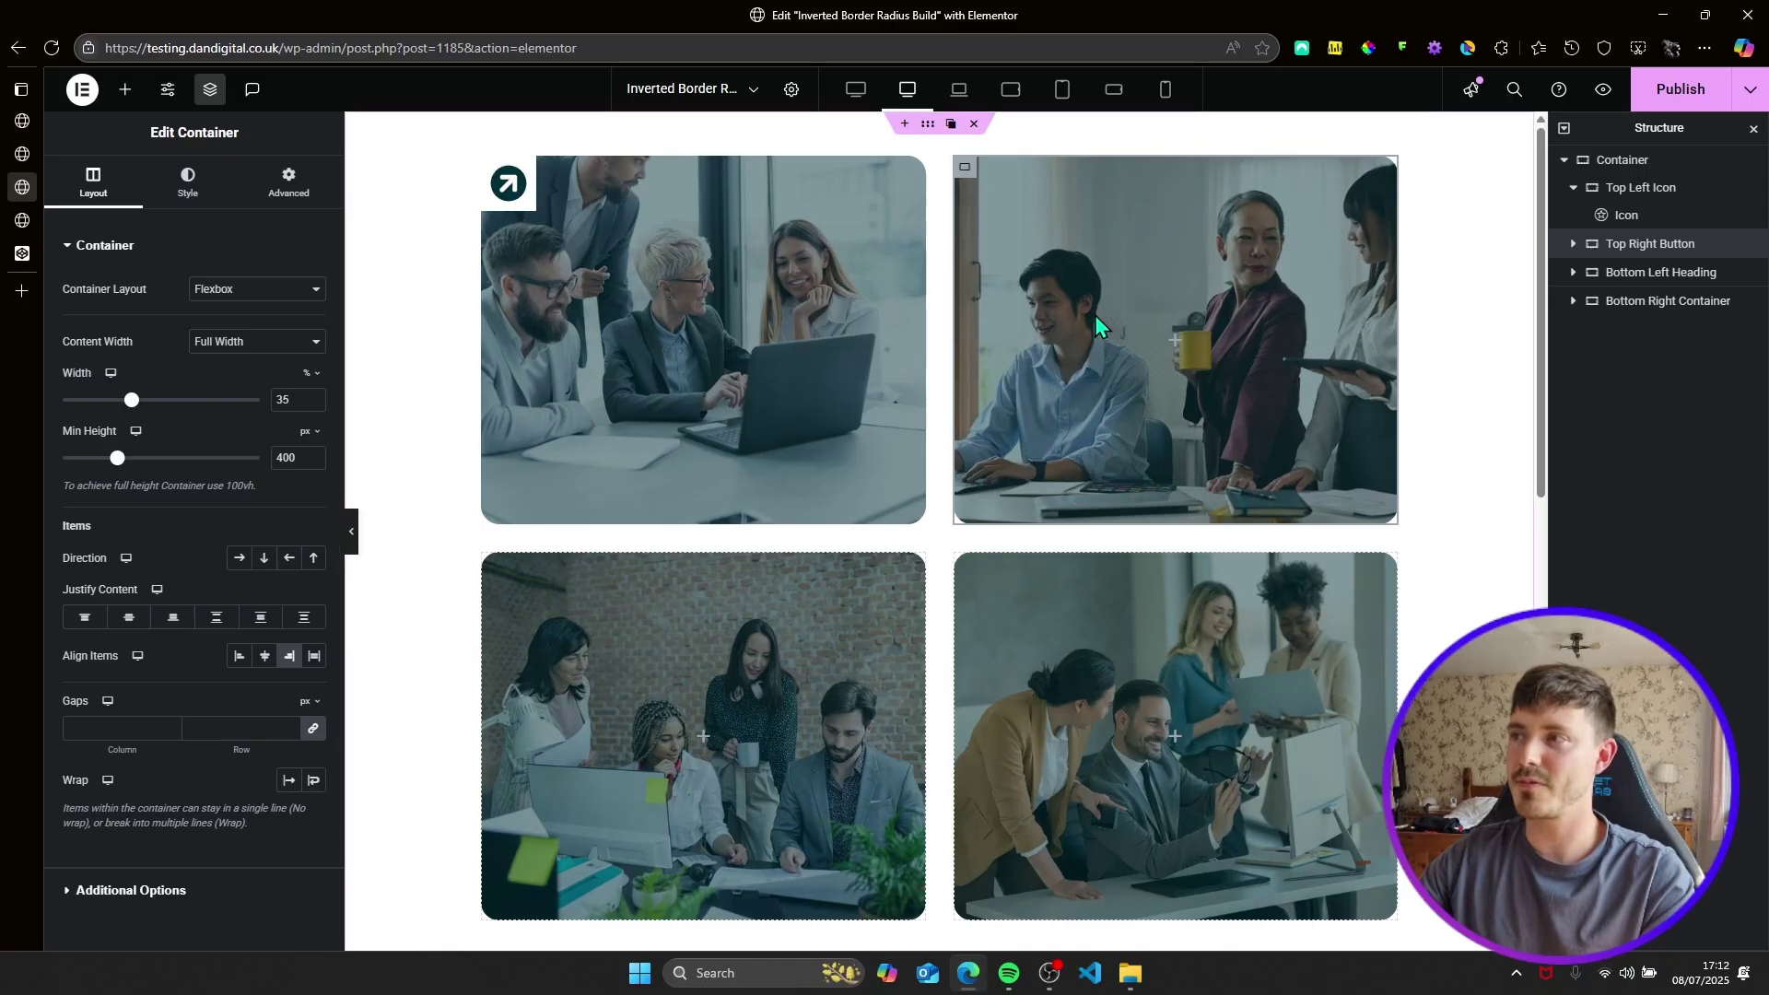
{"action": "scroll", "coordinate": [187, 696], "scroll_direction": "down", "scroll_amount": 1}
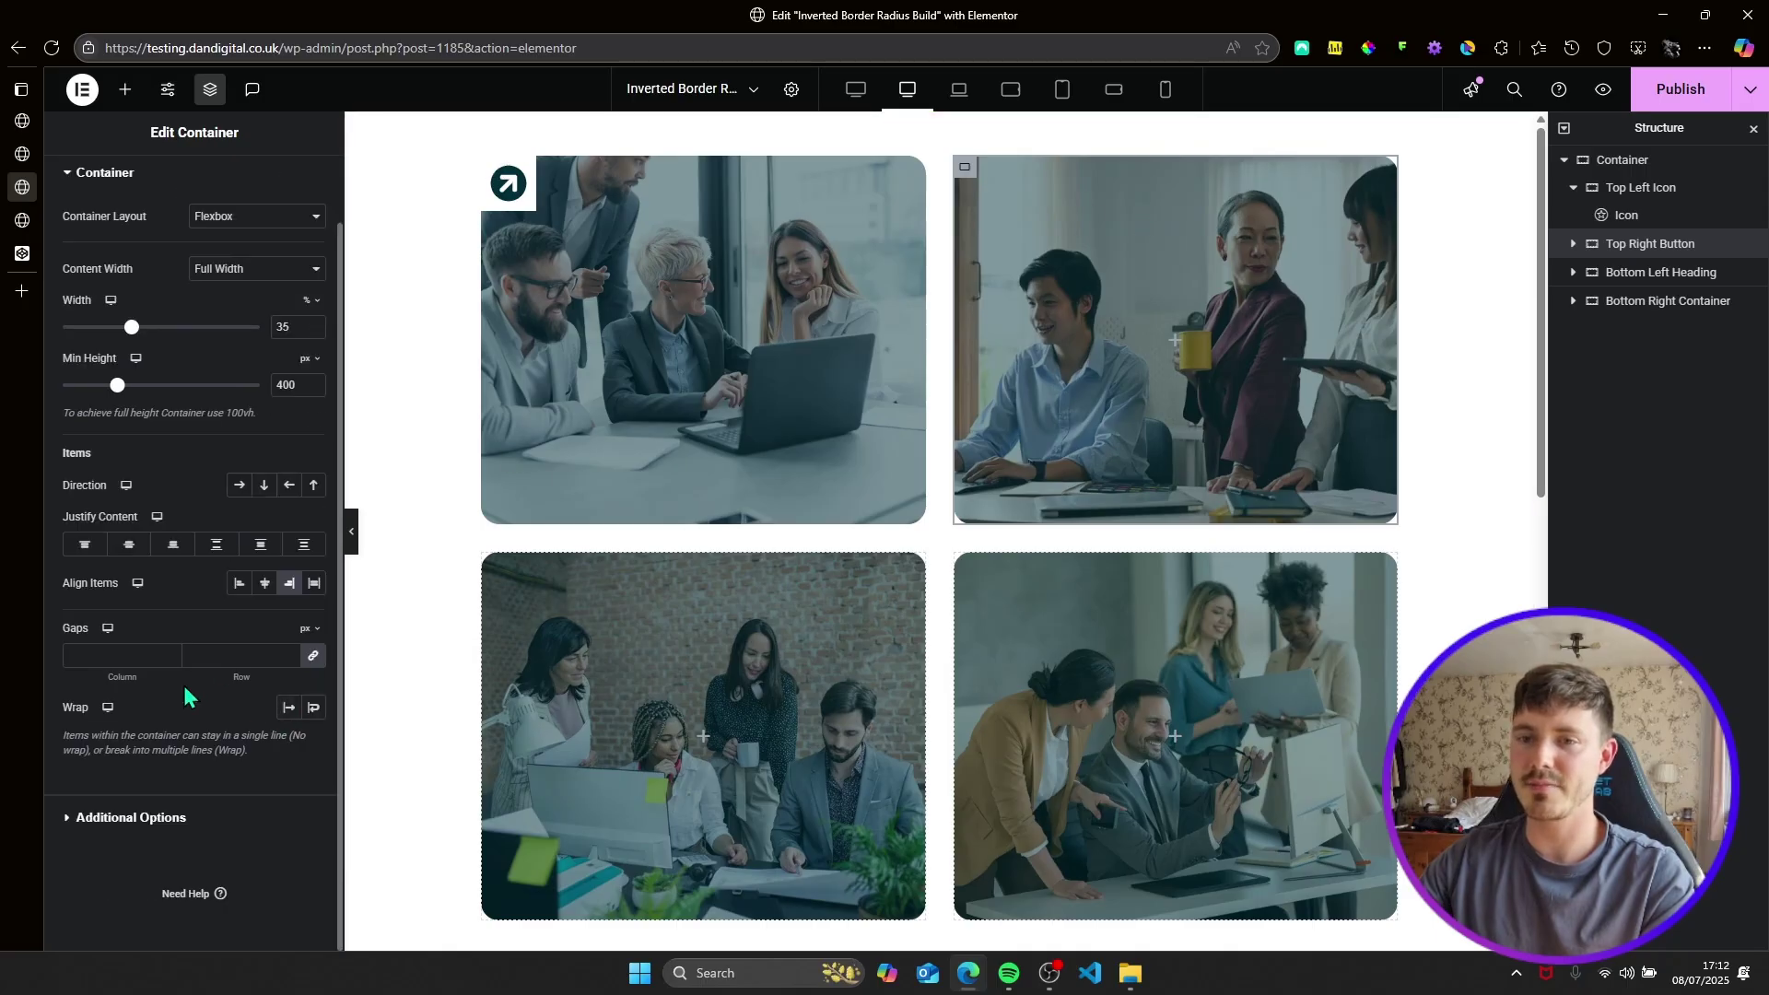
{"action": "left_click", "coordinate": [291, 584]}
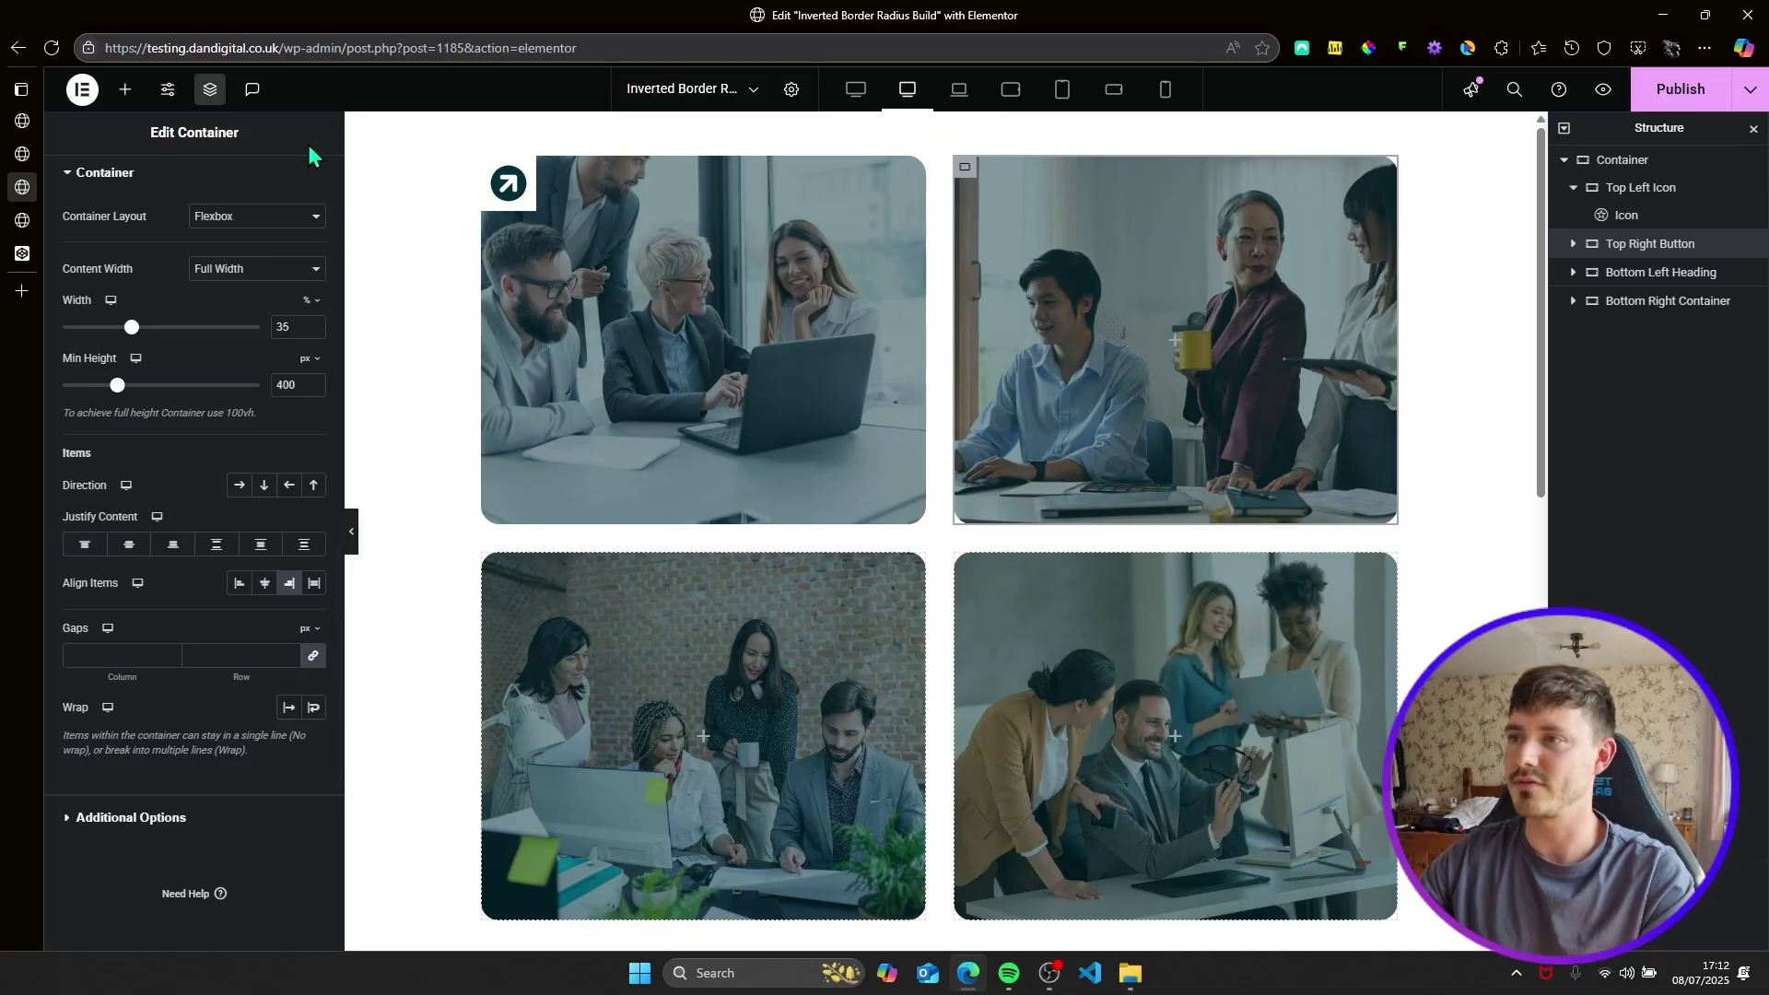
{"action": "scroll", "coordinate": [276, 198], "scroll_direction": "up", "scroll_amount": 1}
{"action": "left_click", "coordinate": [126, 88]}
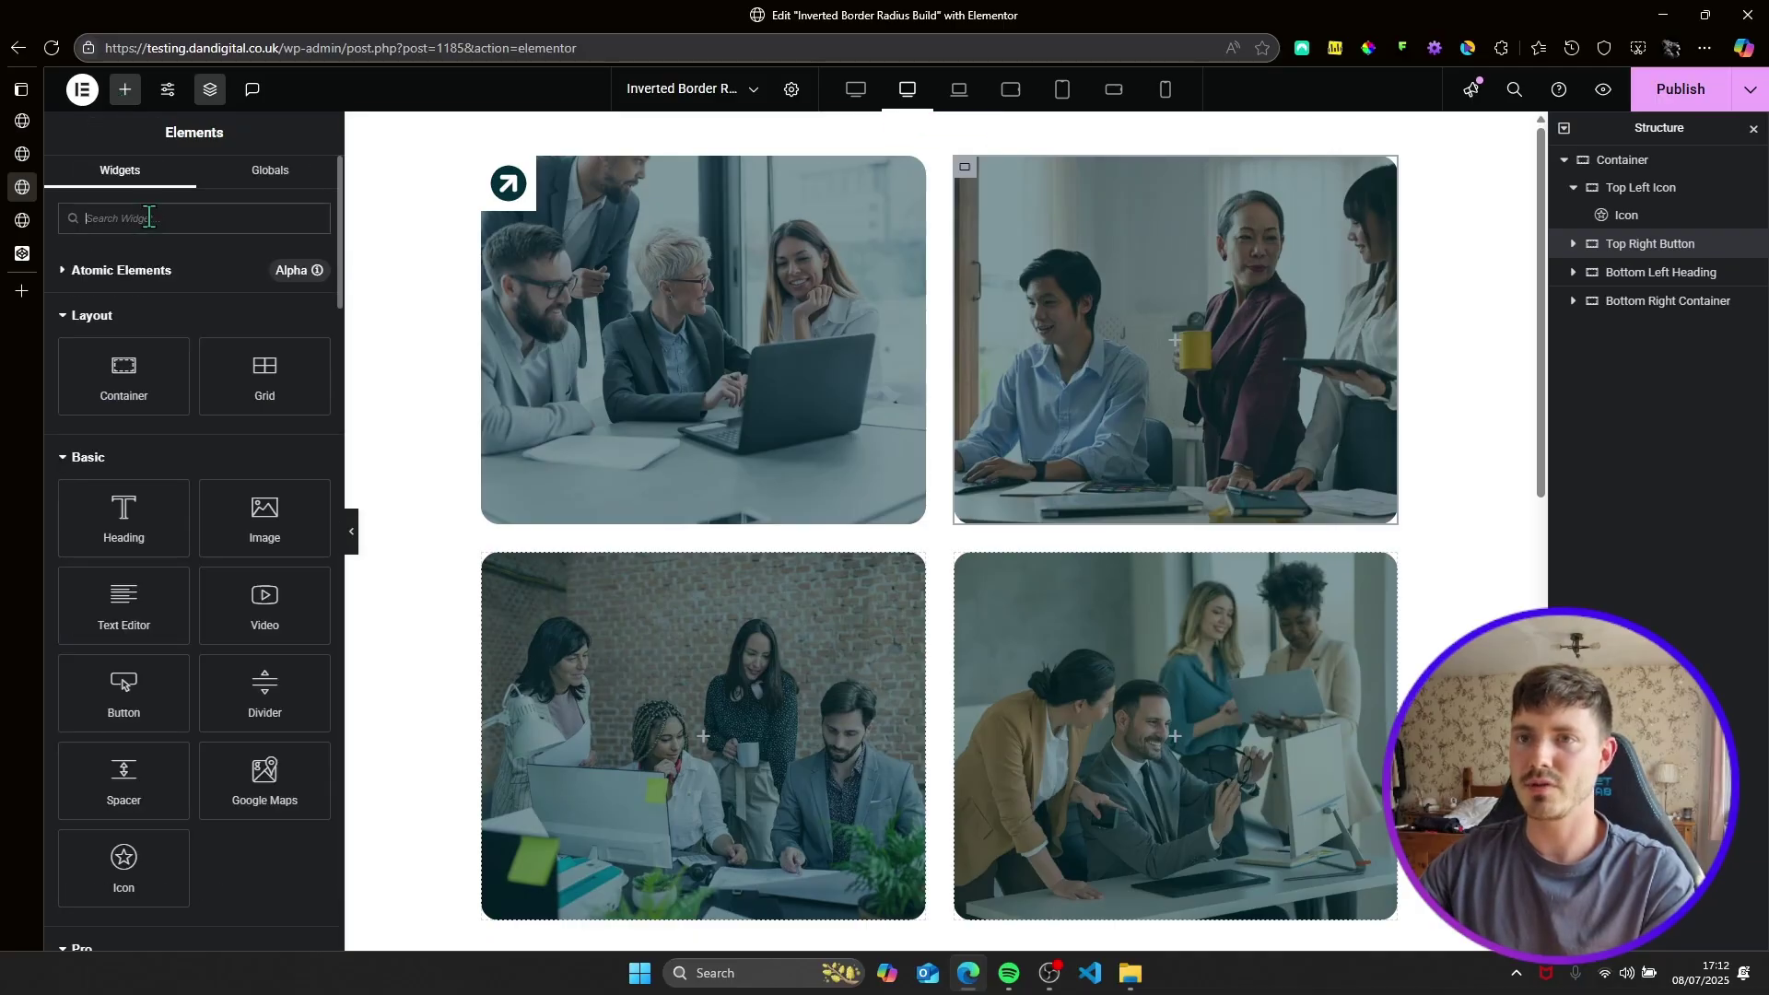
{"action": "left_click", "coordinate": [162, 686]}
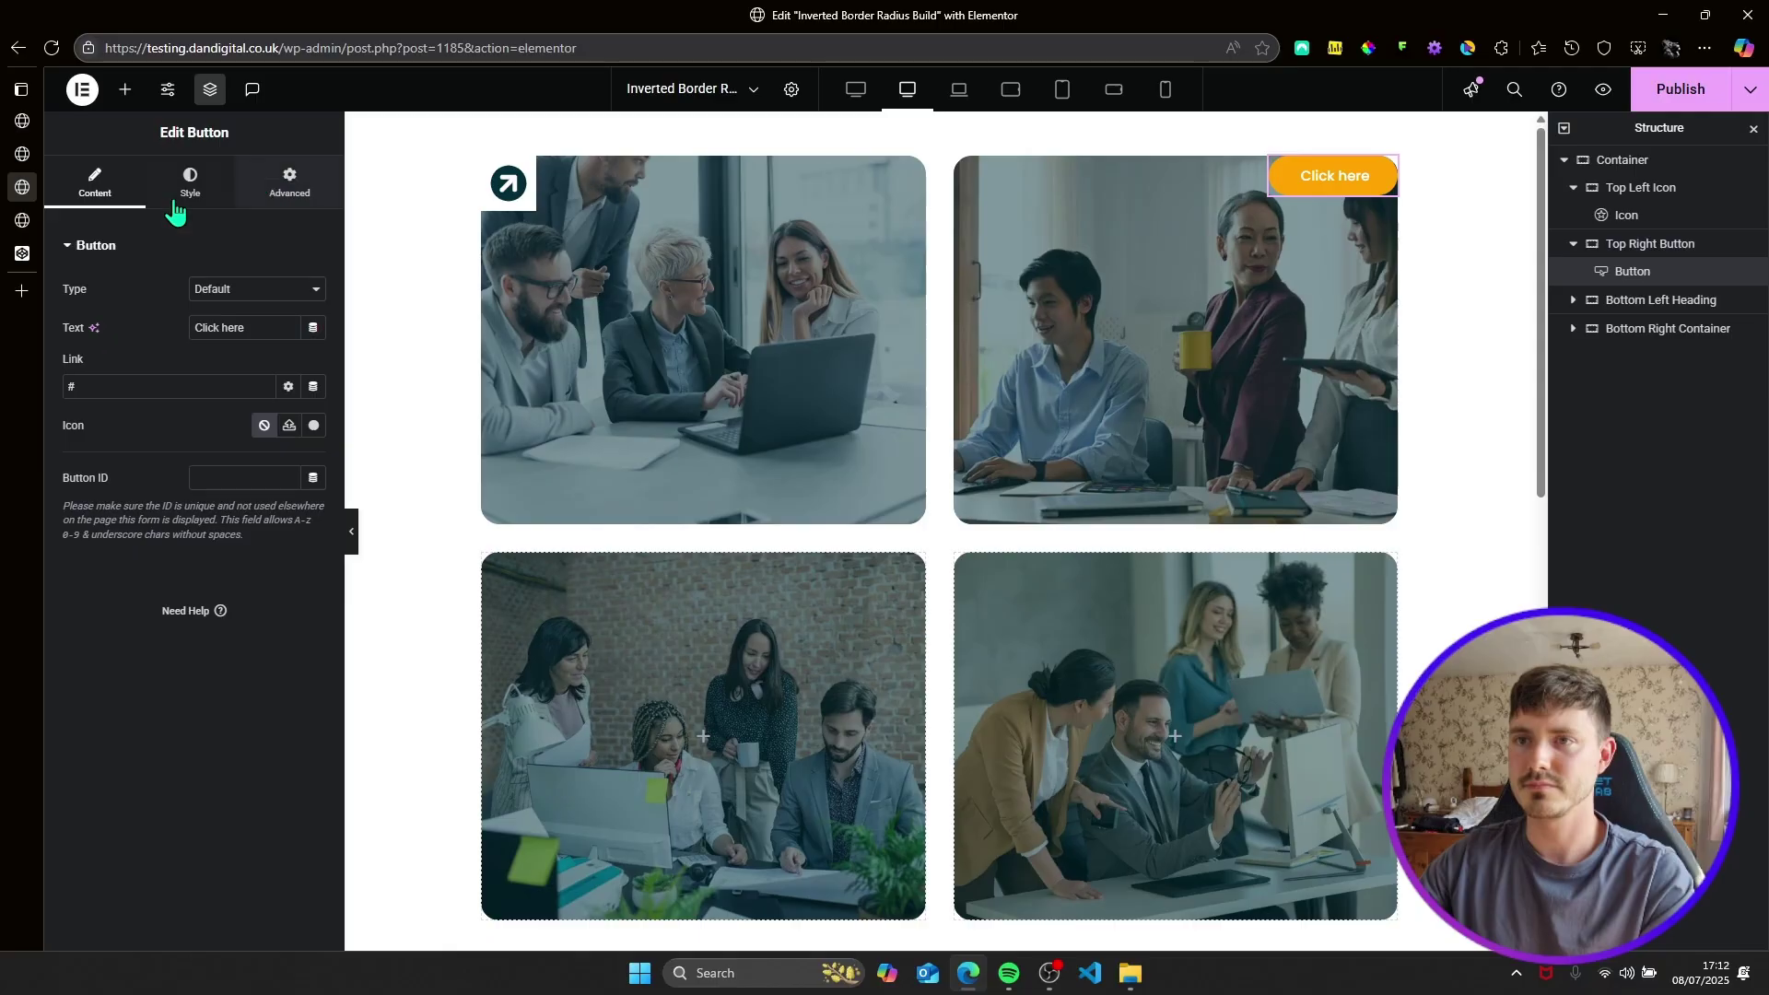
Give the button 12 px padding on all sides and a Classic global White background.
{"action": "left_click", "coordinate": [314, 191]}
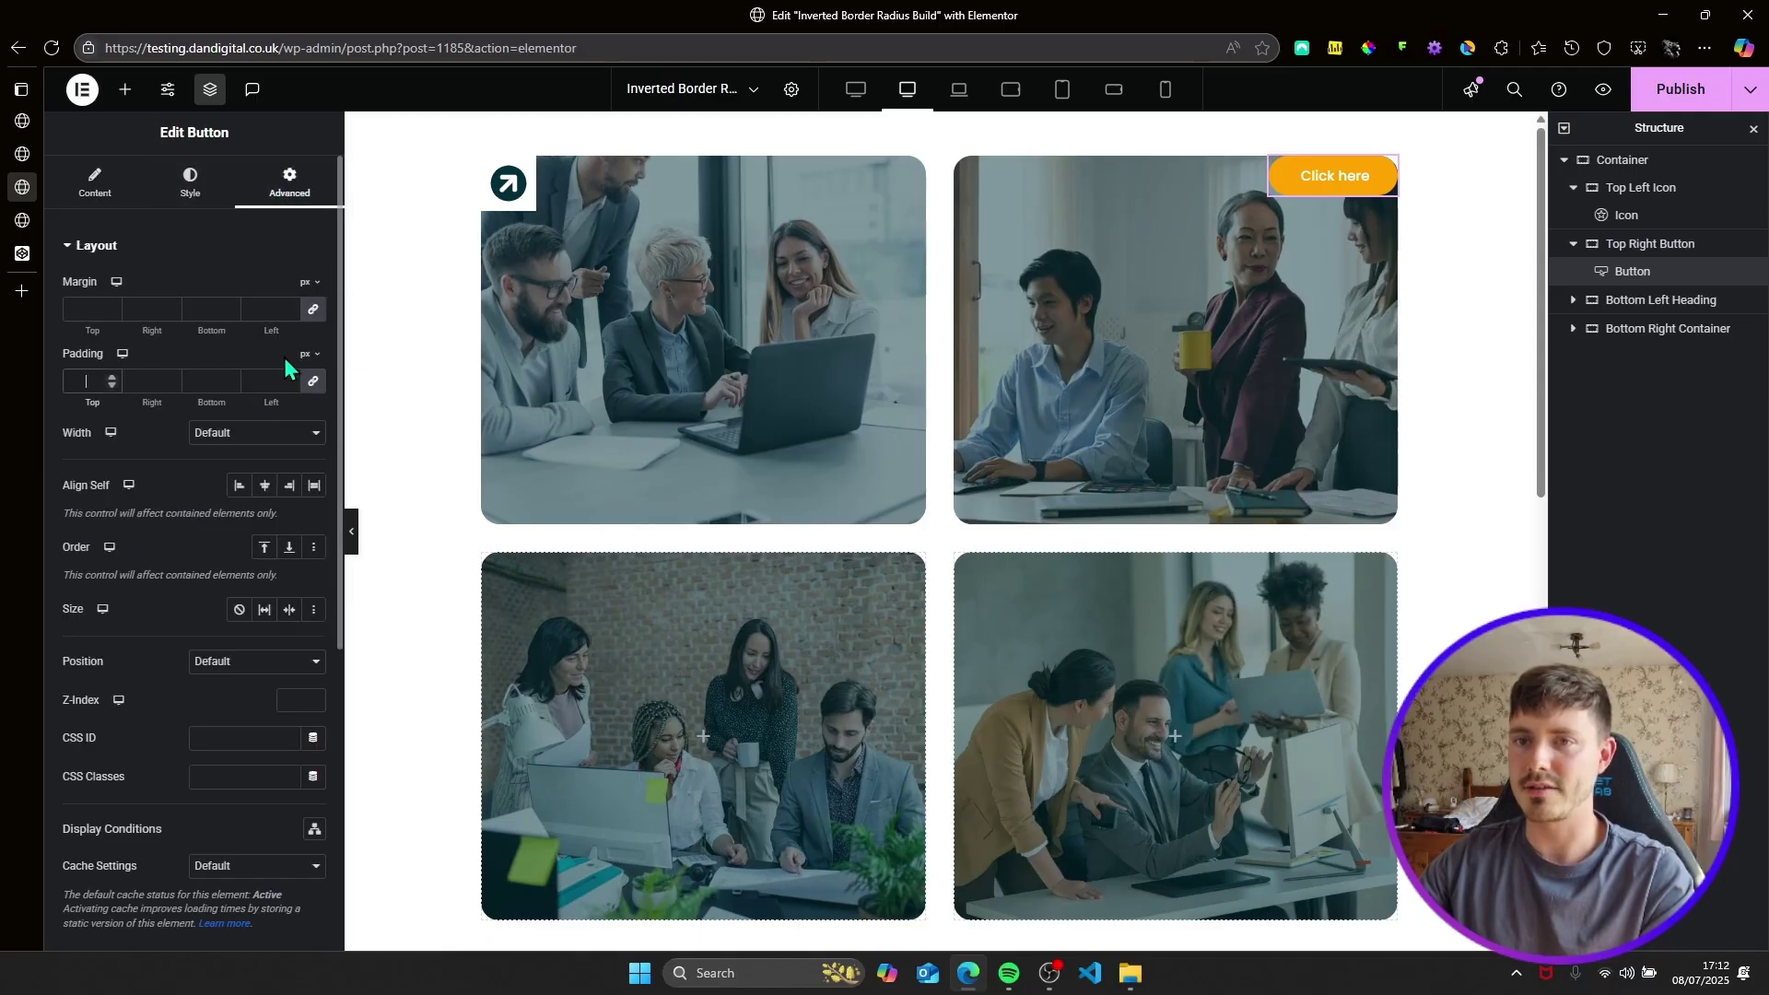
{"action": "type", "text": "12"}
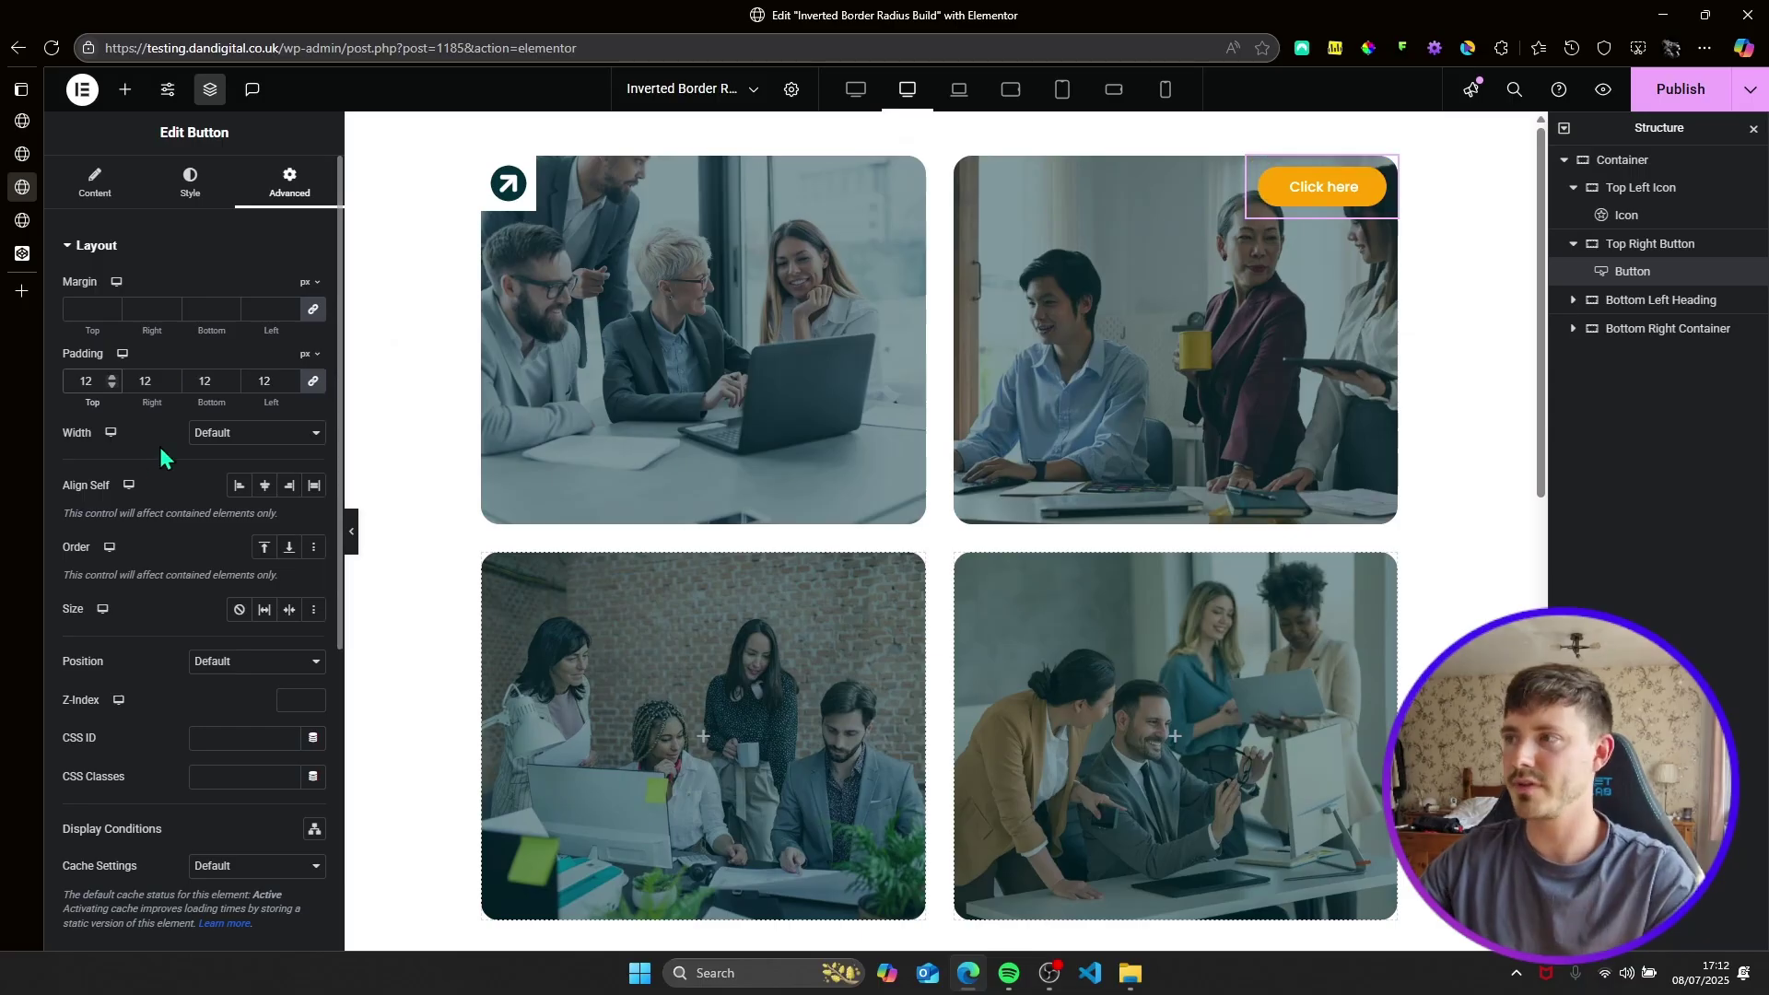
{"action": "scroll", "coordinate": [174, 571], "scroll_direction": "down", "scroll_amount": 4}
{"action": "left_click", "coordinate": [135, 728]}
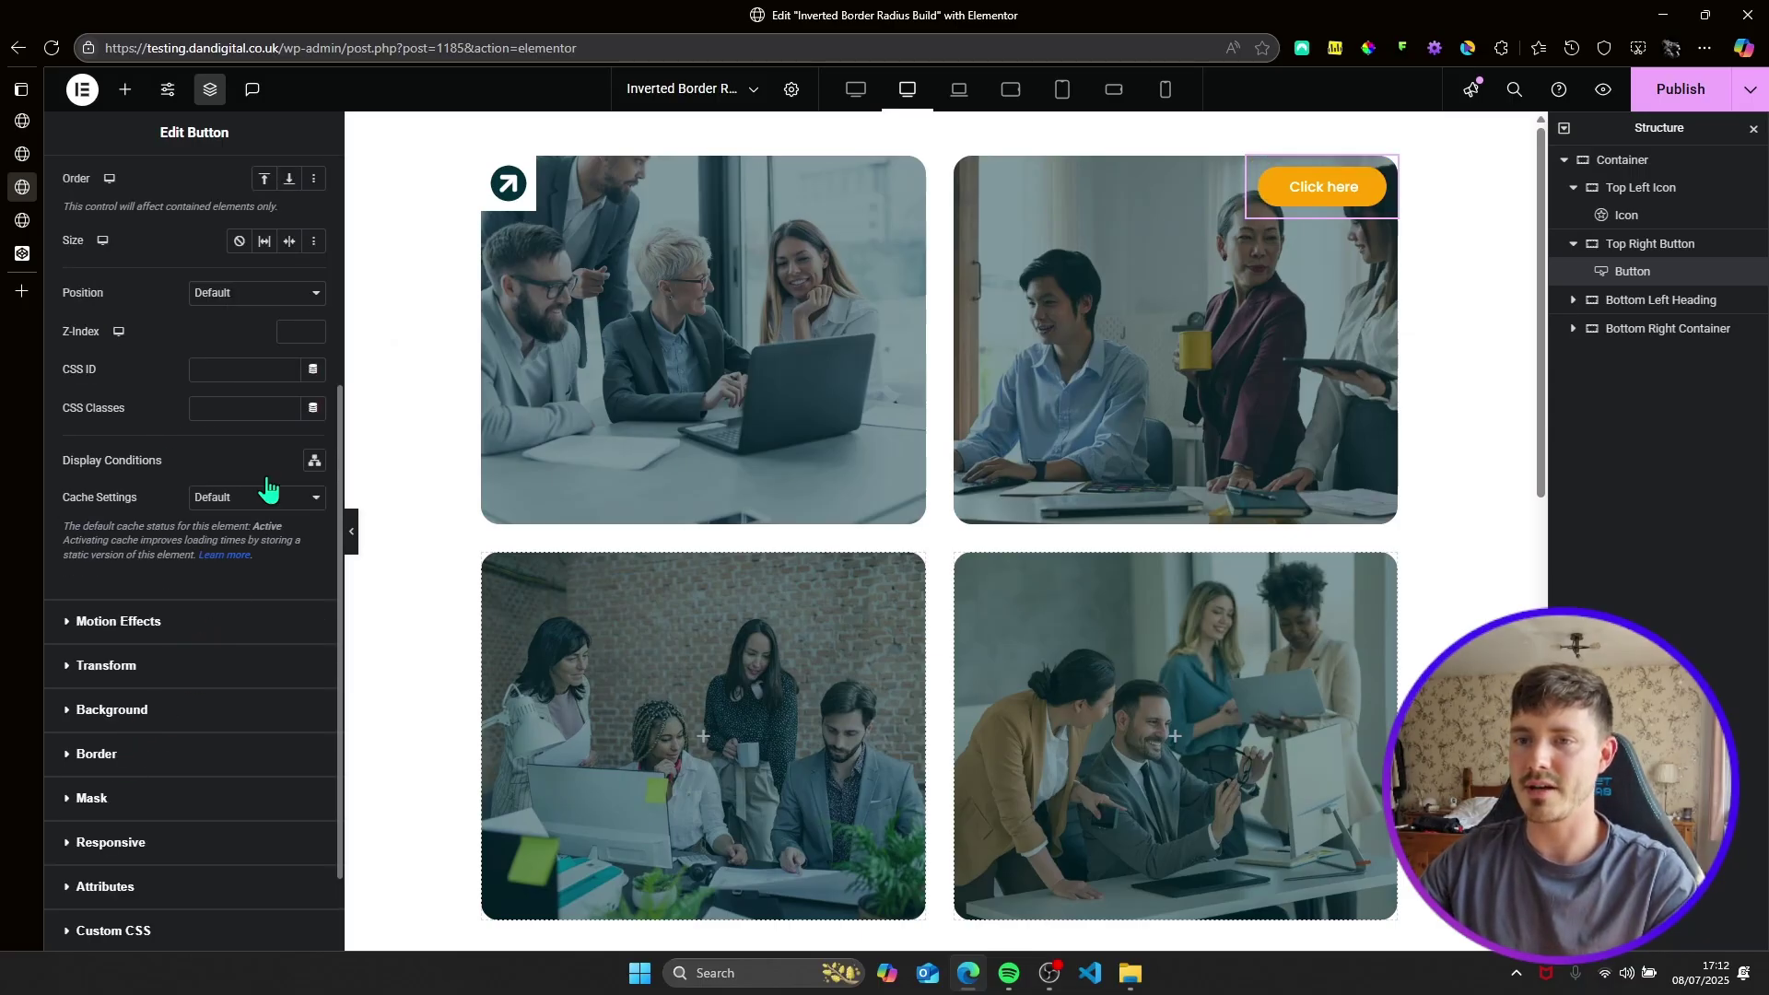
{"action": "left_click", "coordinate": [289, 463]}
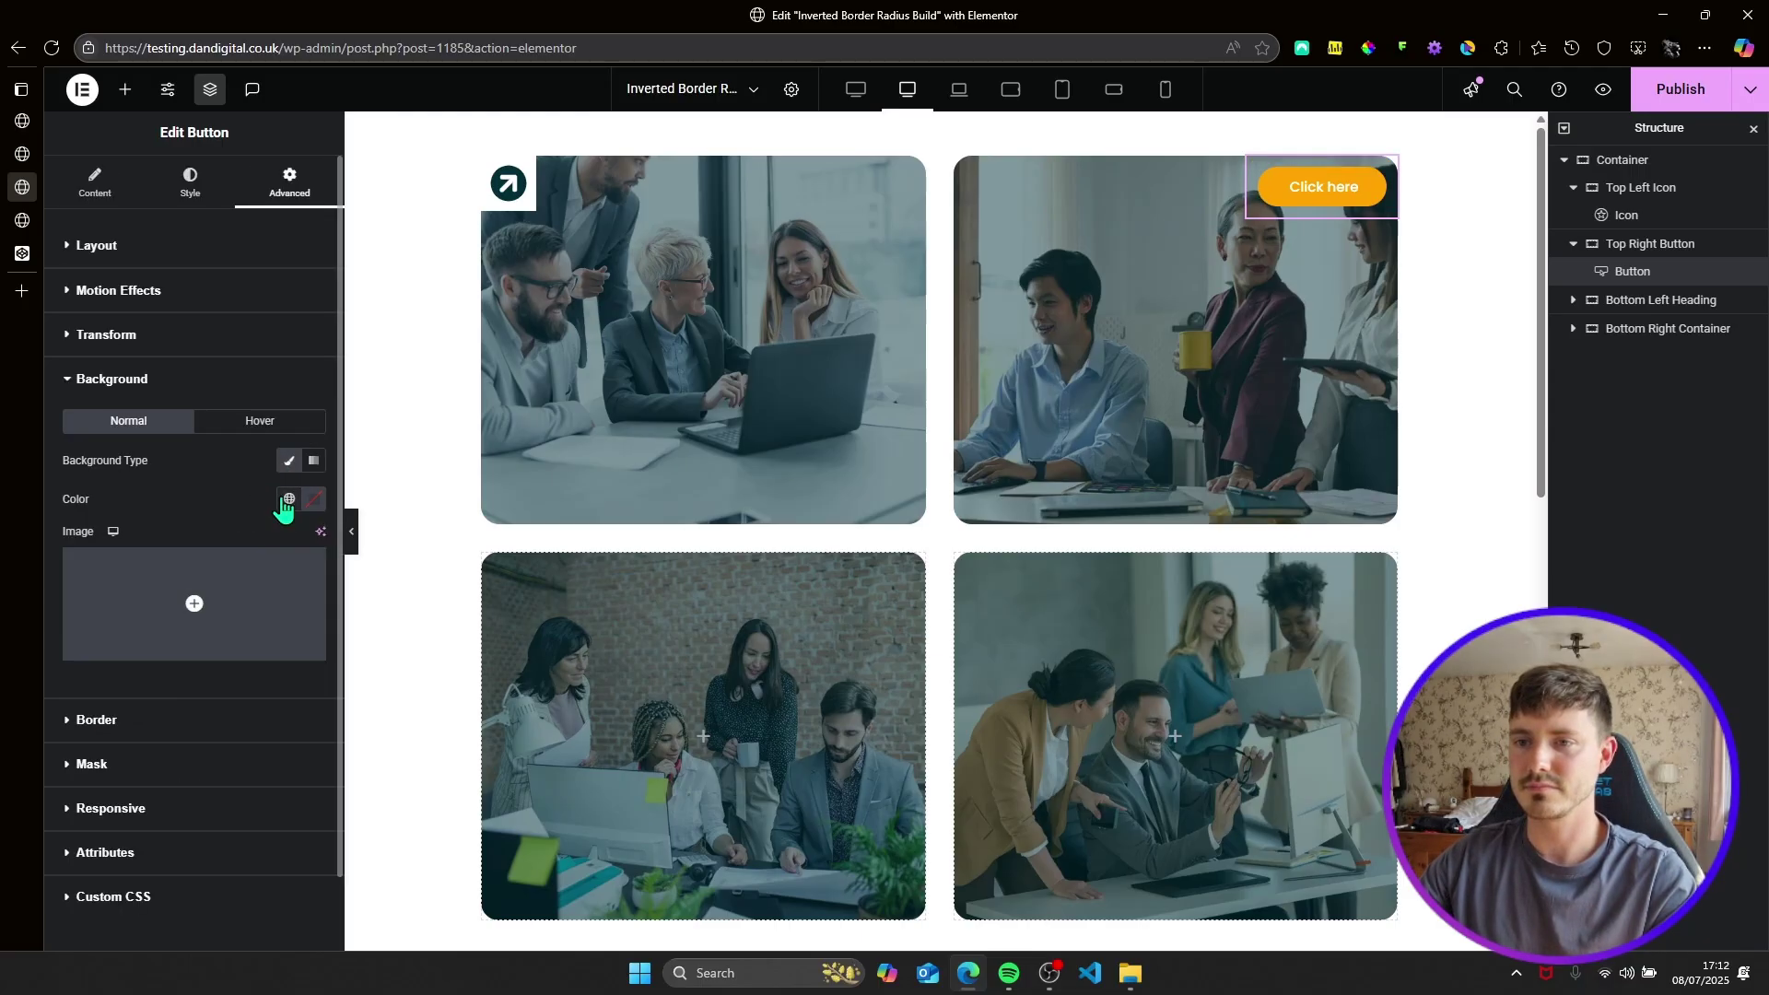
{"action": "left_click", "coordinate": [288, 498]}
{"action": "left_click", "coordinate": [140, 772]}
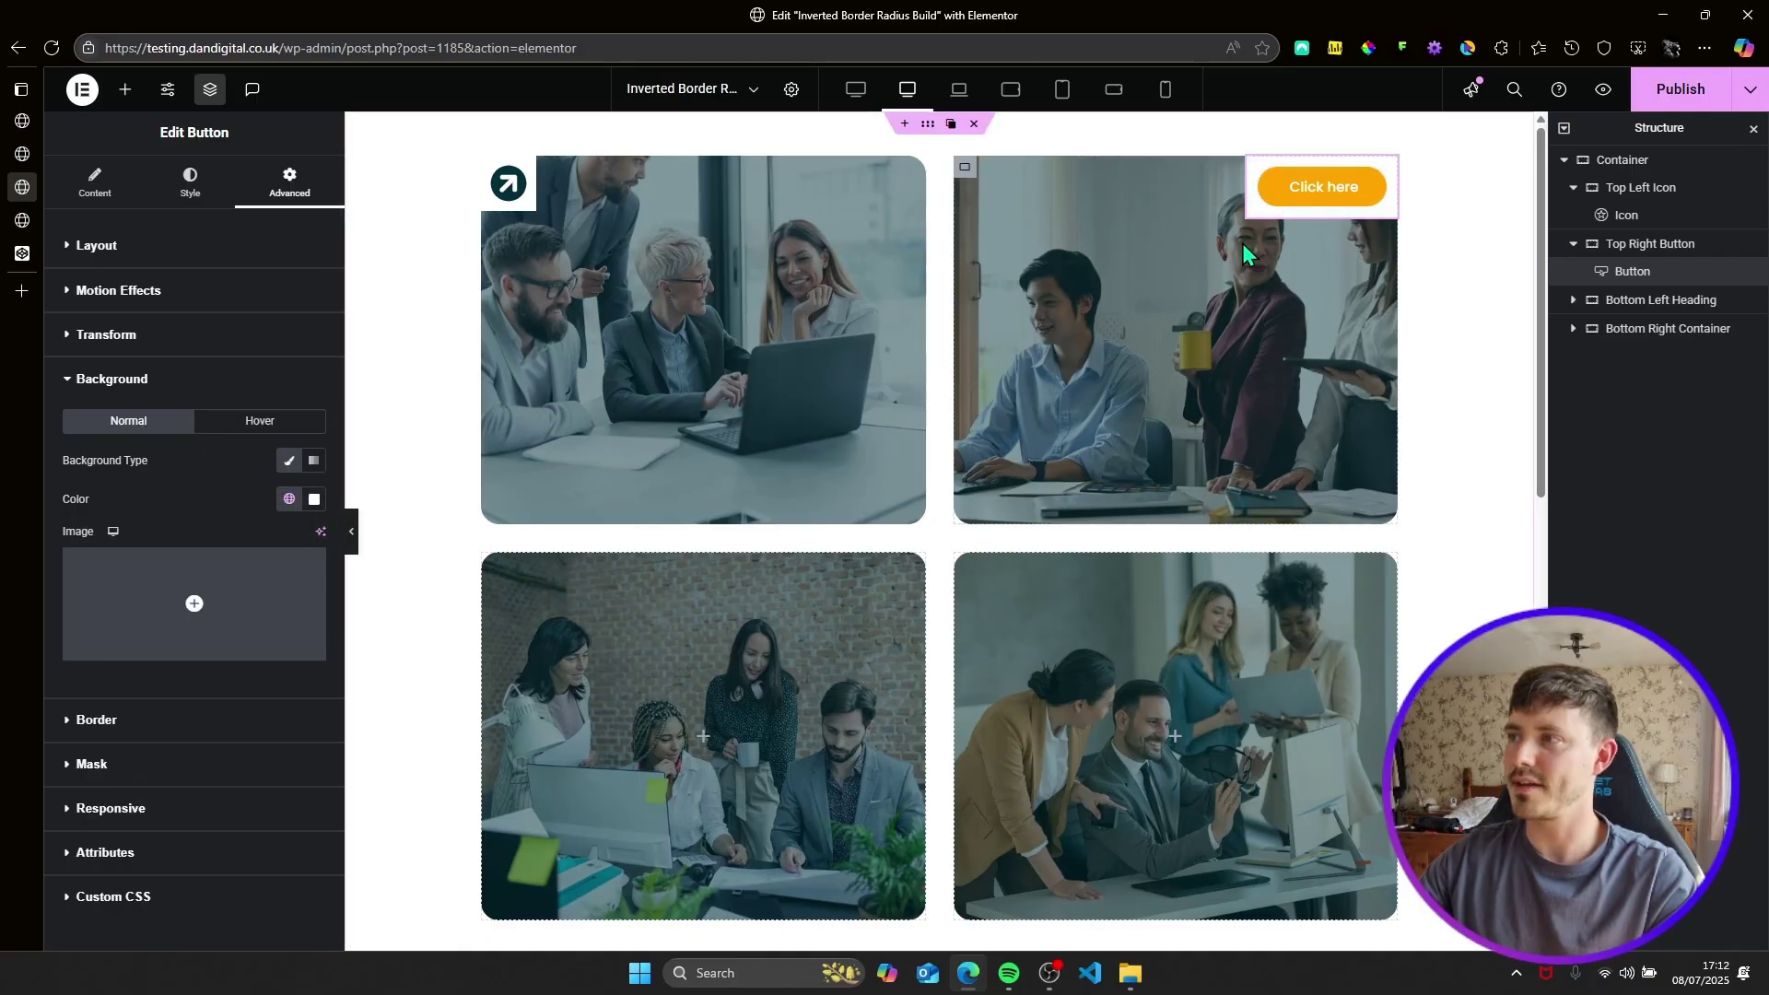
{"action": "scroll", "coordinate": [898, 267], "scroll_direction": "down", "scroll_amount": 1}
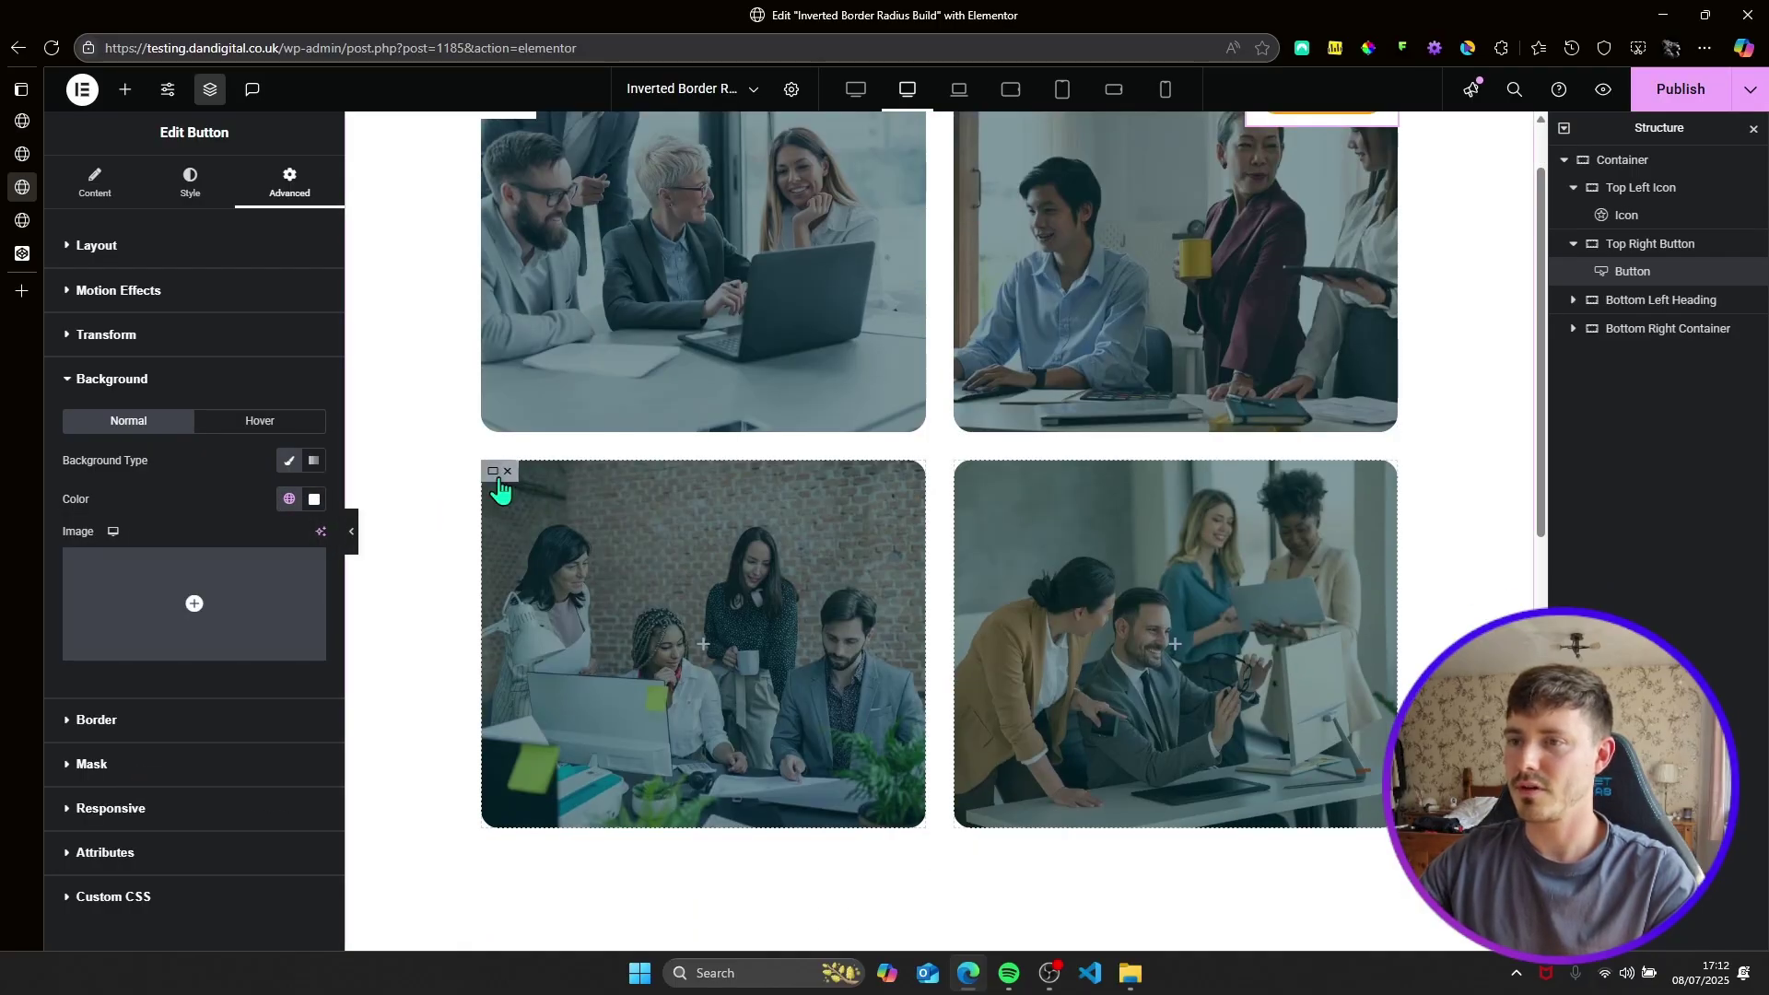
Add a Heading widget to Bottom Left Heading and trim its title to 'Add Your Heading'.
{"action": "left_click", "coordinate": [1636, 313]}
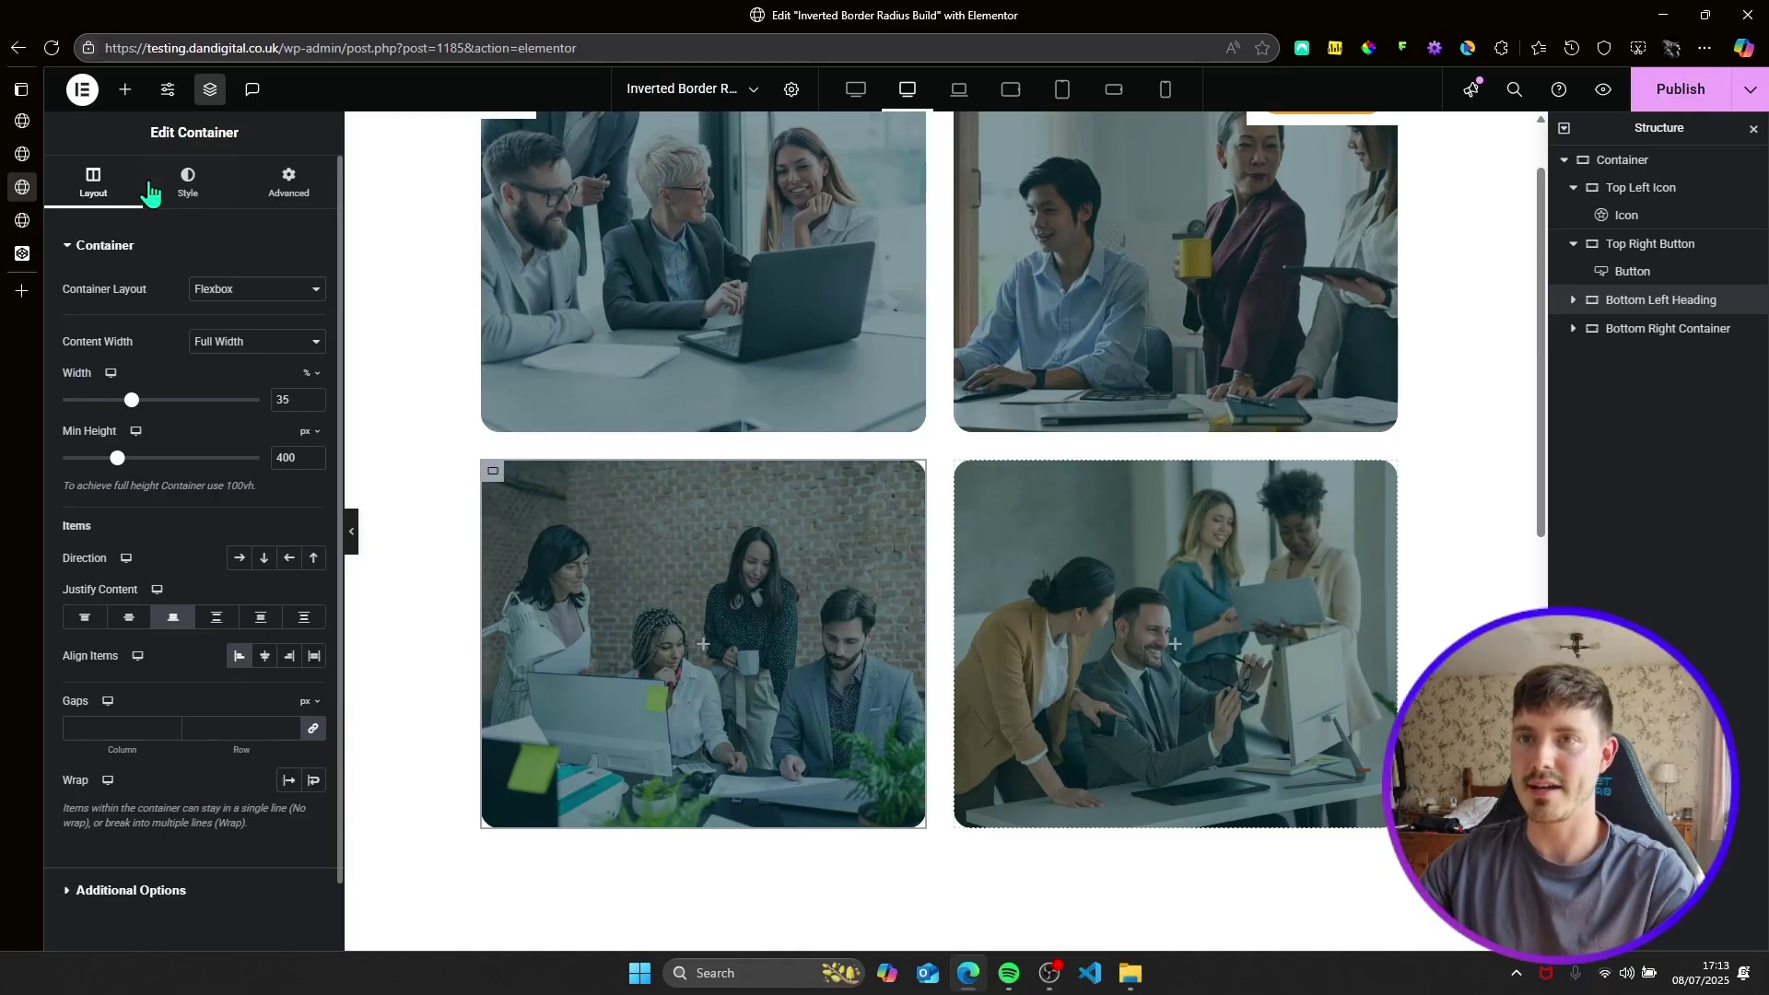
{"action": "left_click", "coordinate": [124, 101]}
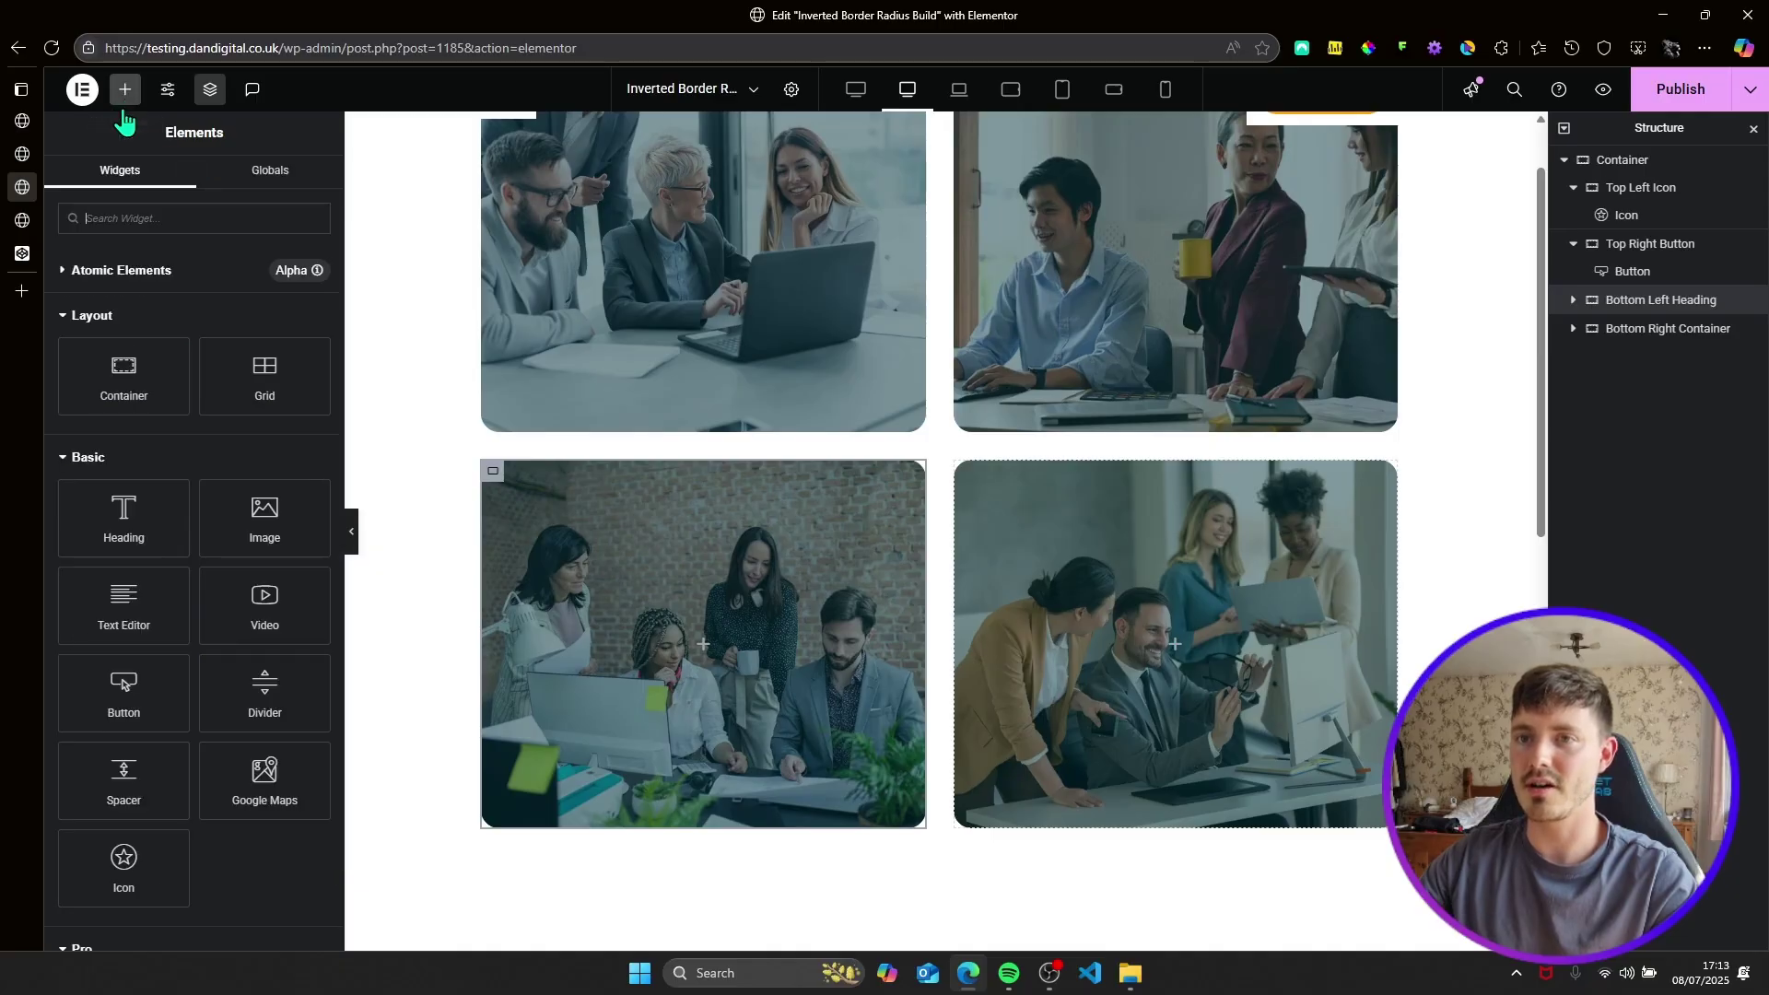
{"action": "left_click", "coordinate": [129, 518]}
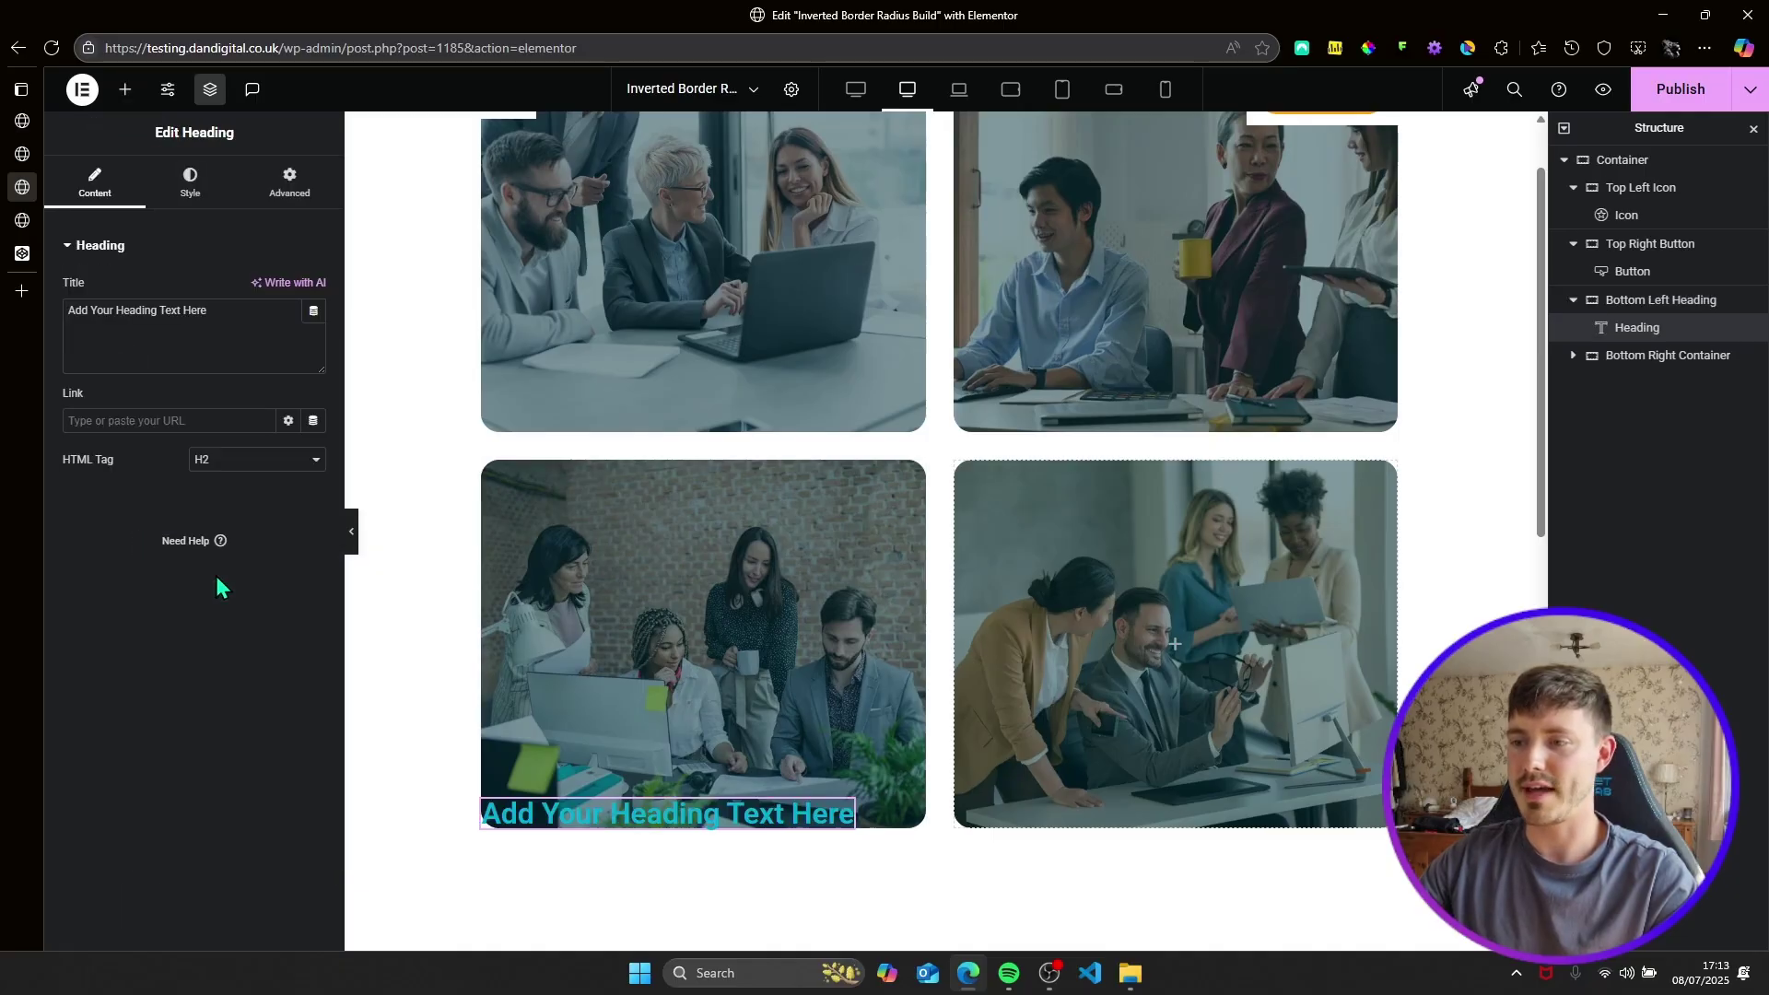
{"action": "double_click", "coordinate": [187, 315]}
{"action": "key", "text": "BackSpace"}
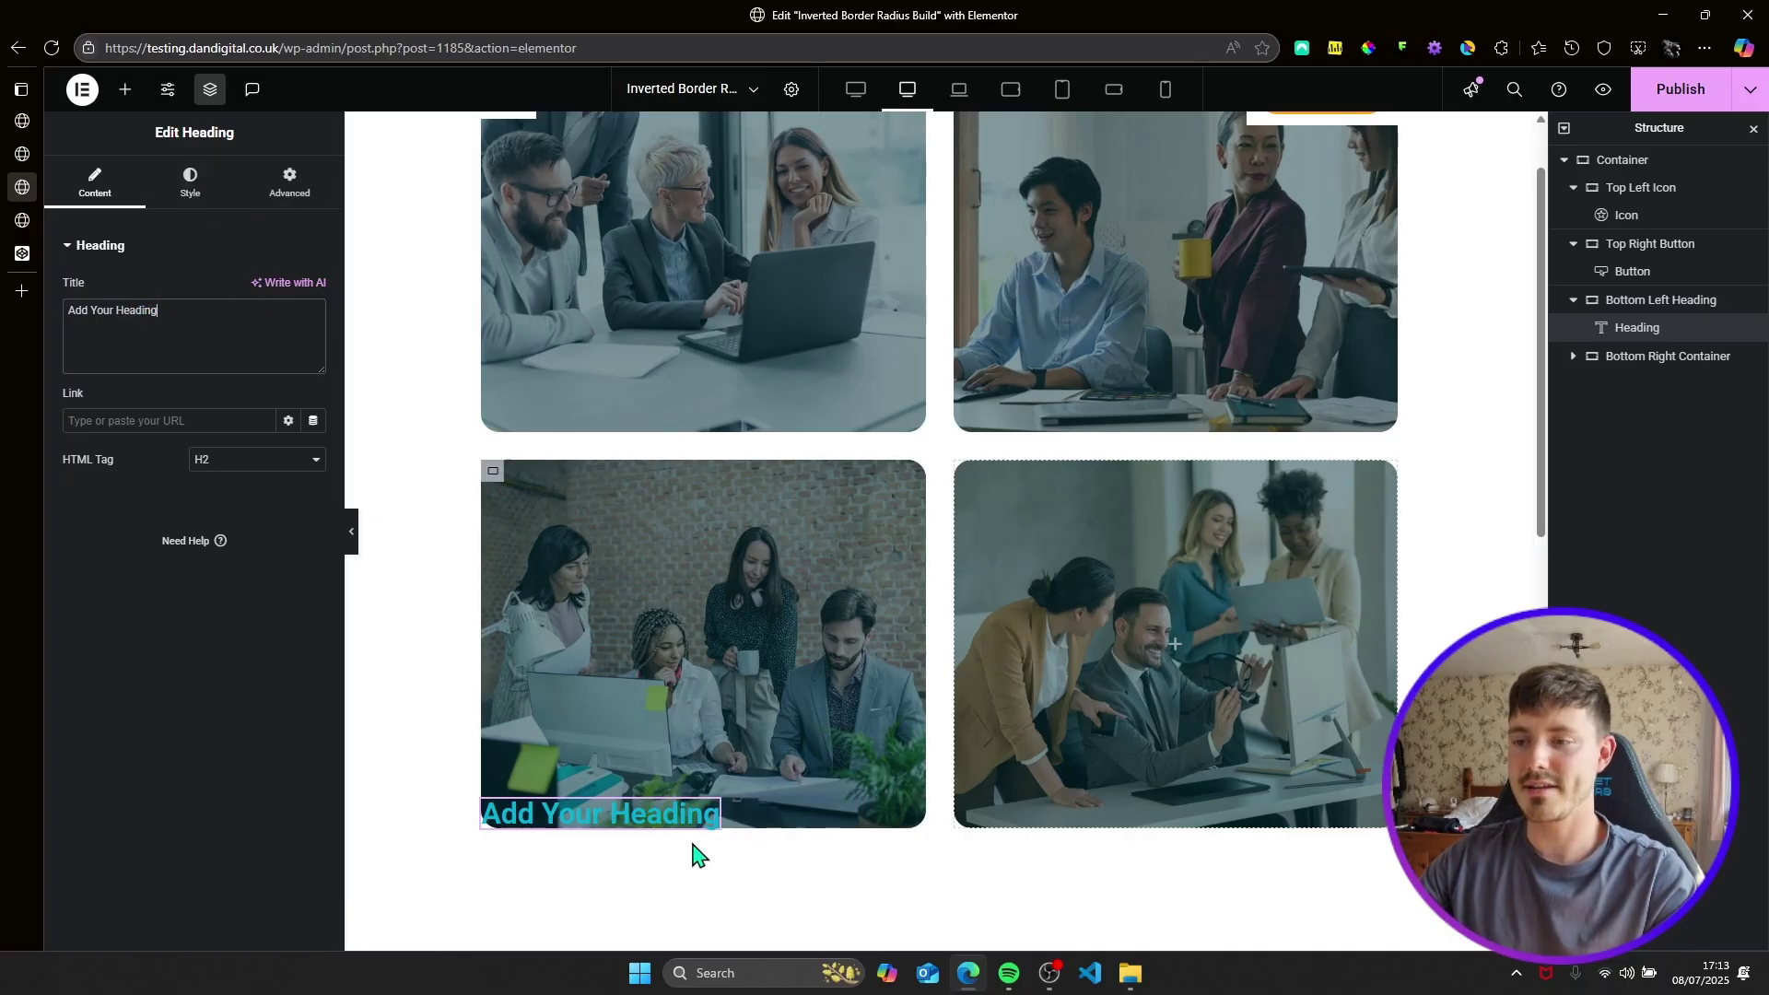
{"action": "left_click", "coordinate": [195, 181]}
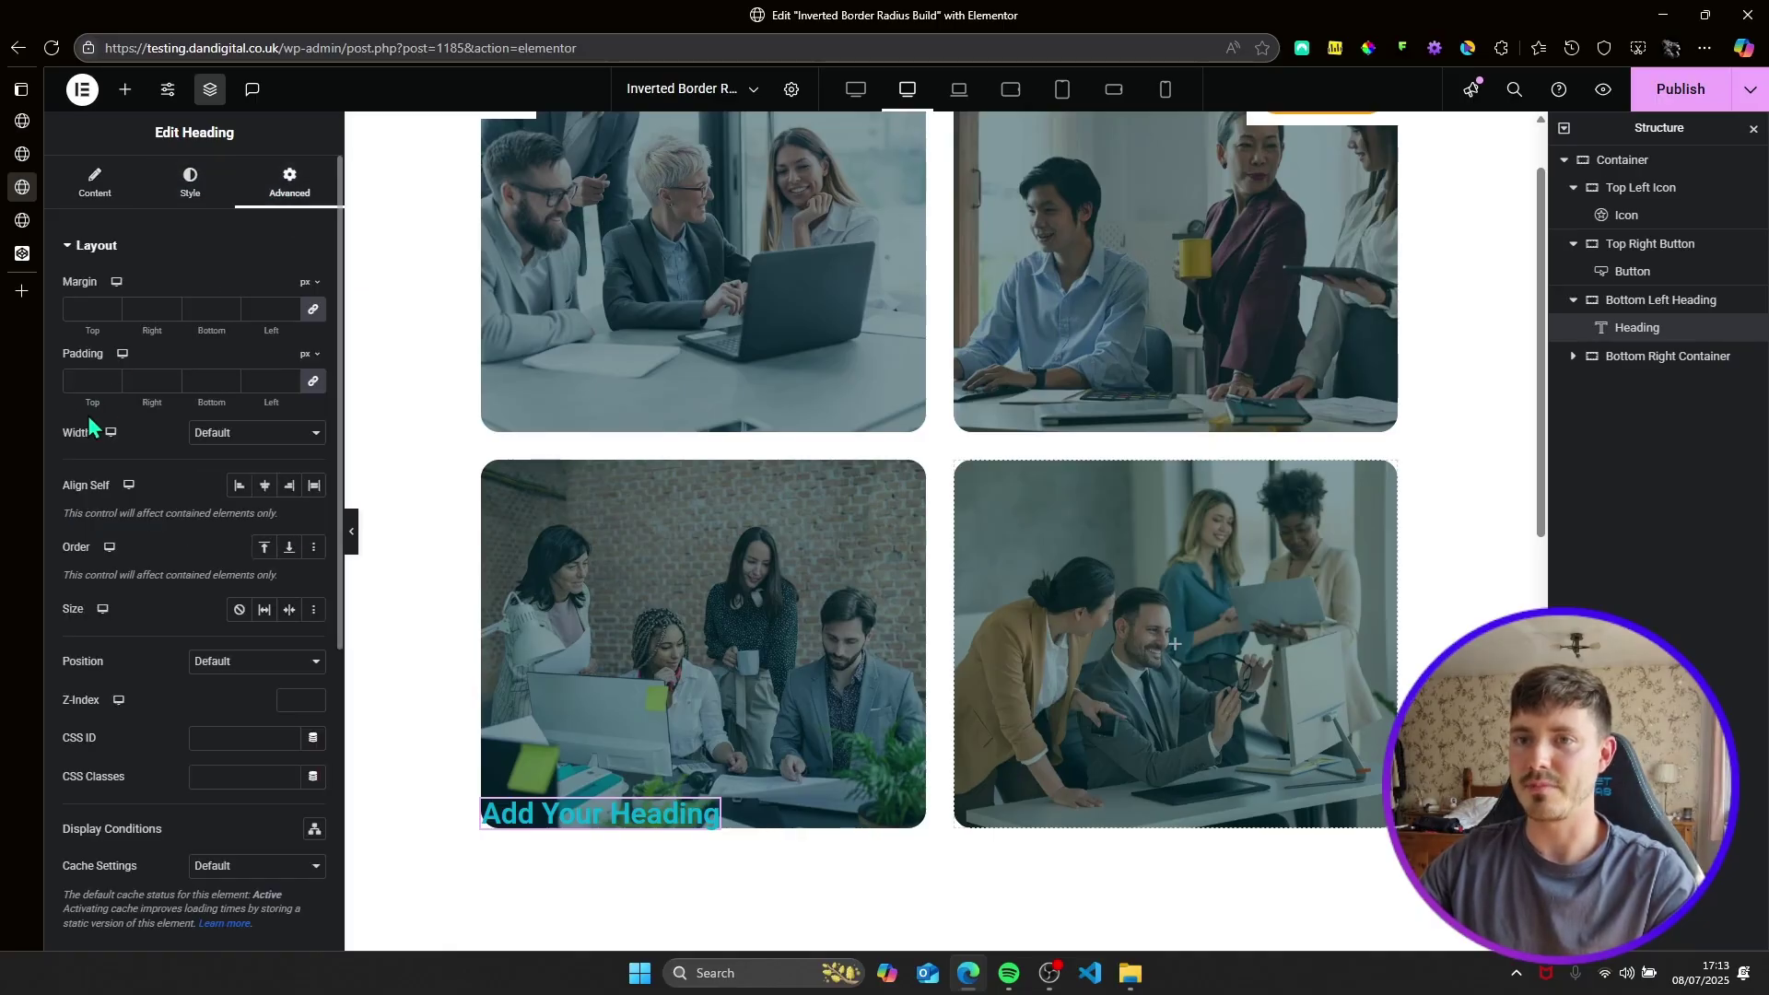
Set the heading's padding to 12 px, unlinked with the right side at 16 px.
{"action": "left_click", "coordinate": [84, 387]}
{"action": "type", "text": "12"}
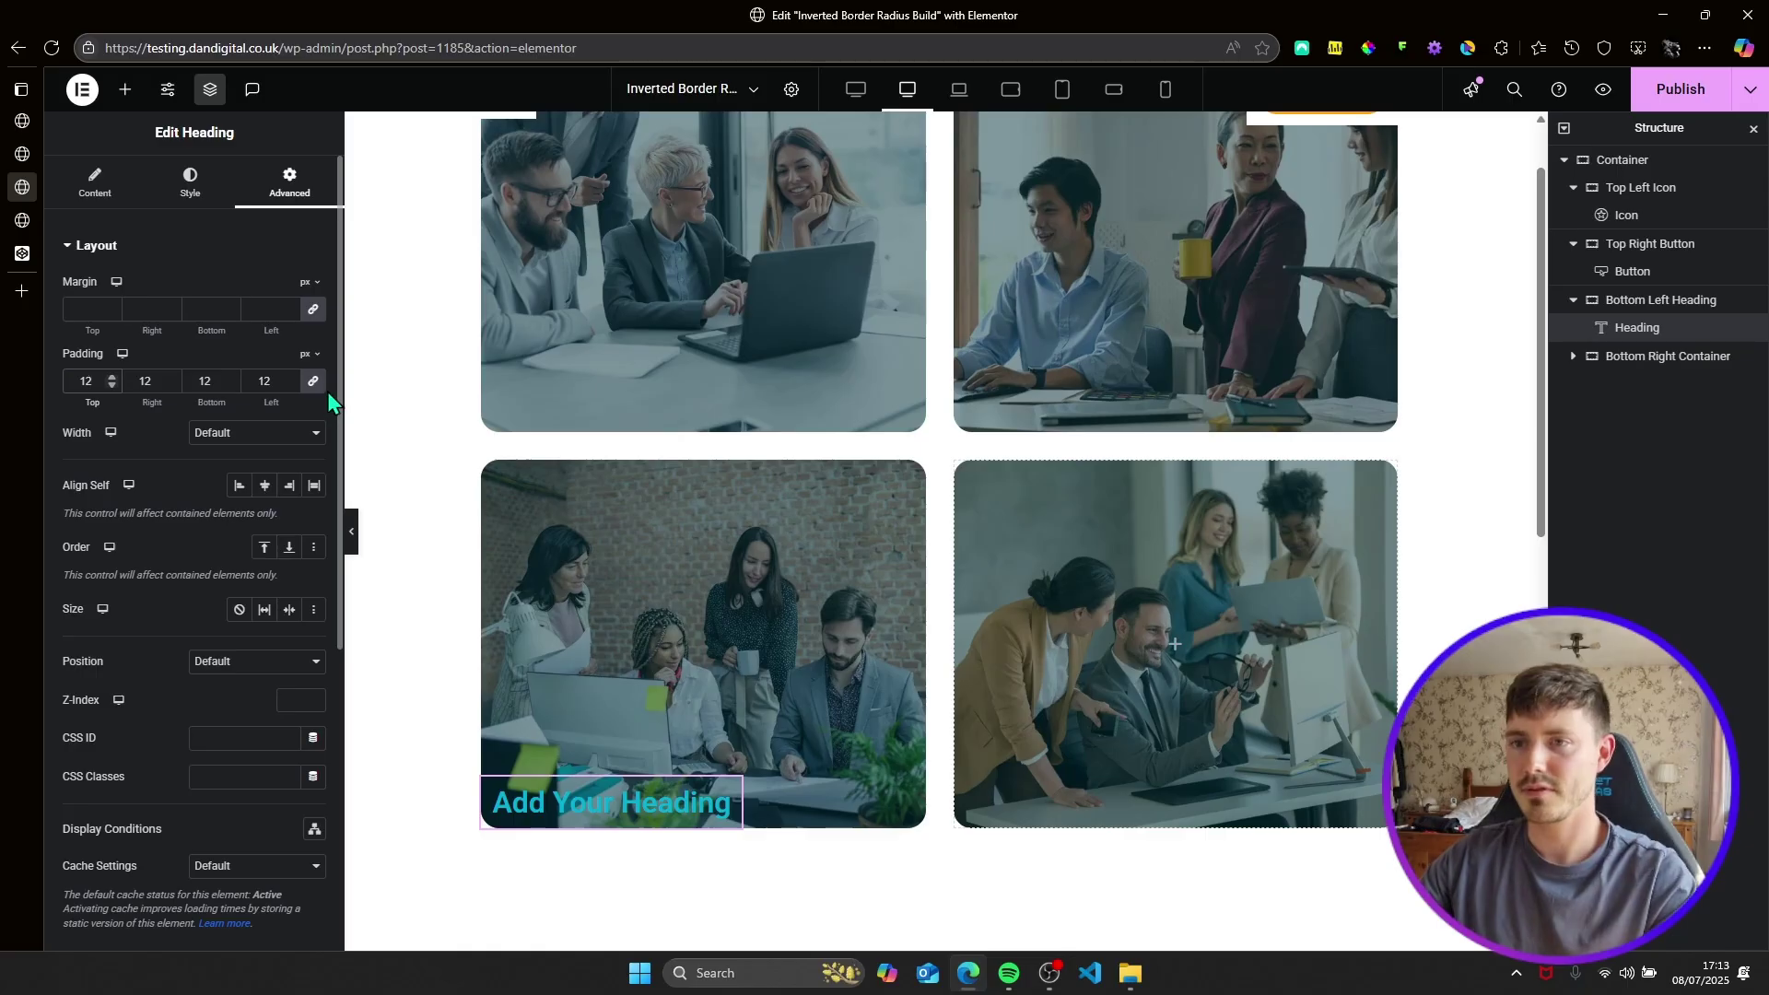
{"action": "left_click", "coordinate": [314, 386]}
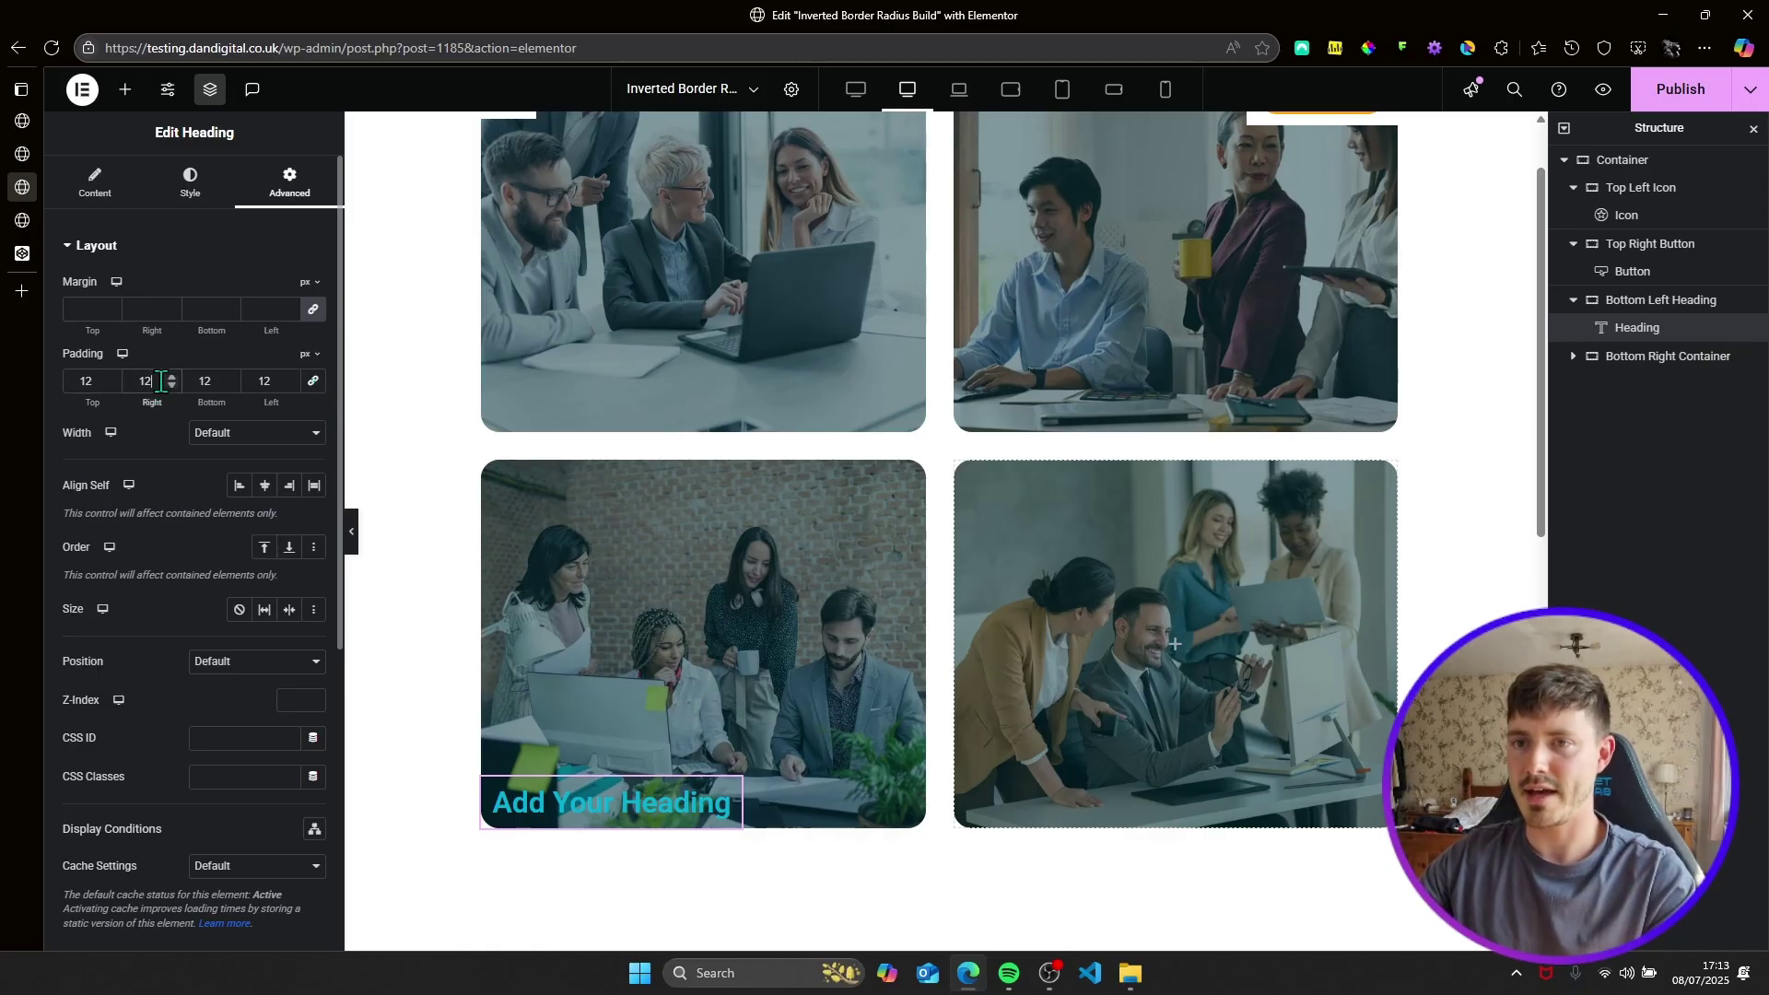
{"action": "key", "text": "BackSpace"}
{"action": "type", "text": "6"}
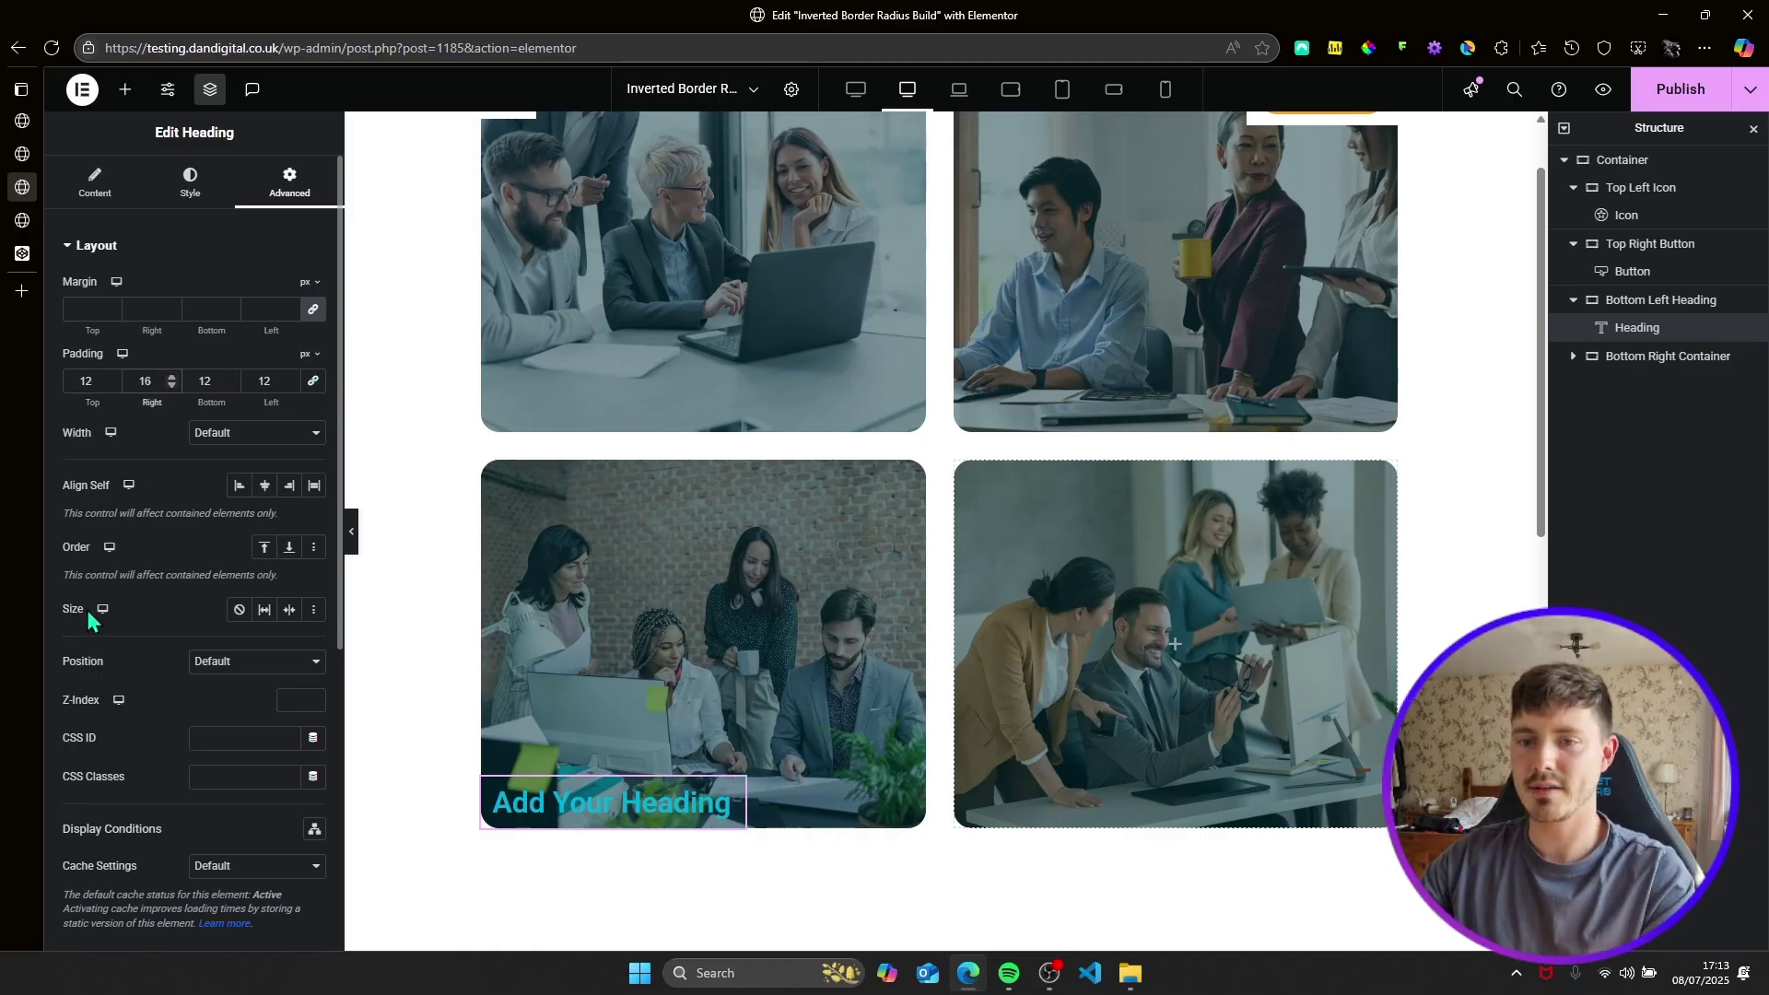
Give the heading a Classic background in the global White colour.
{"action": "scroll", "coordinate": [92, 622], "scroll_direction": "down", "scroll_amount": 5}
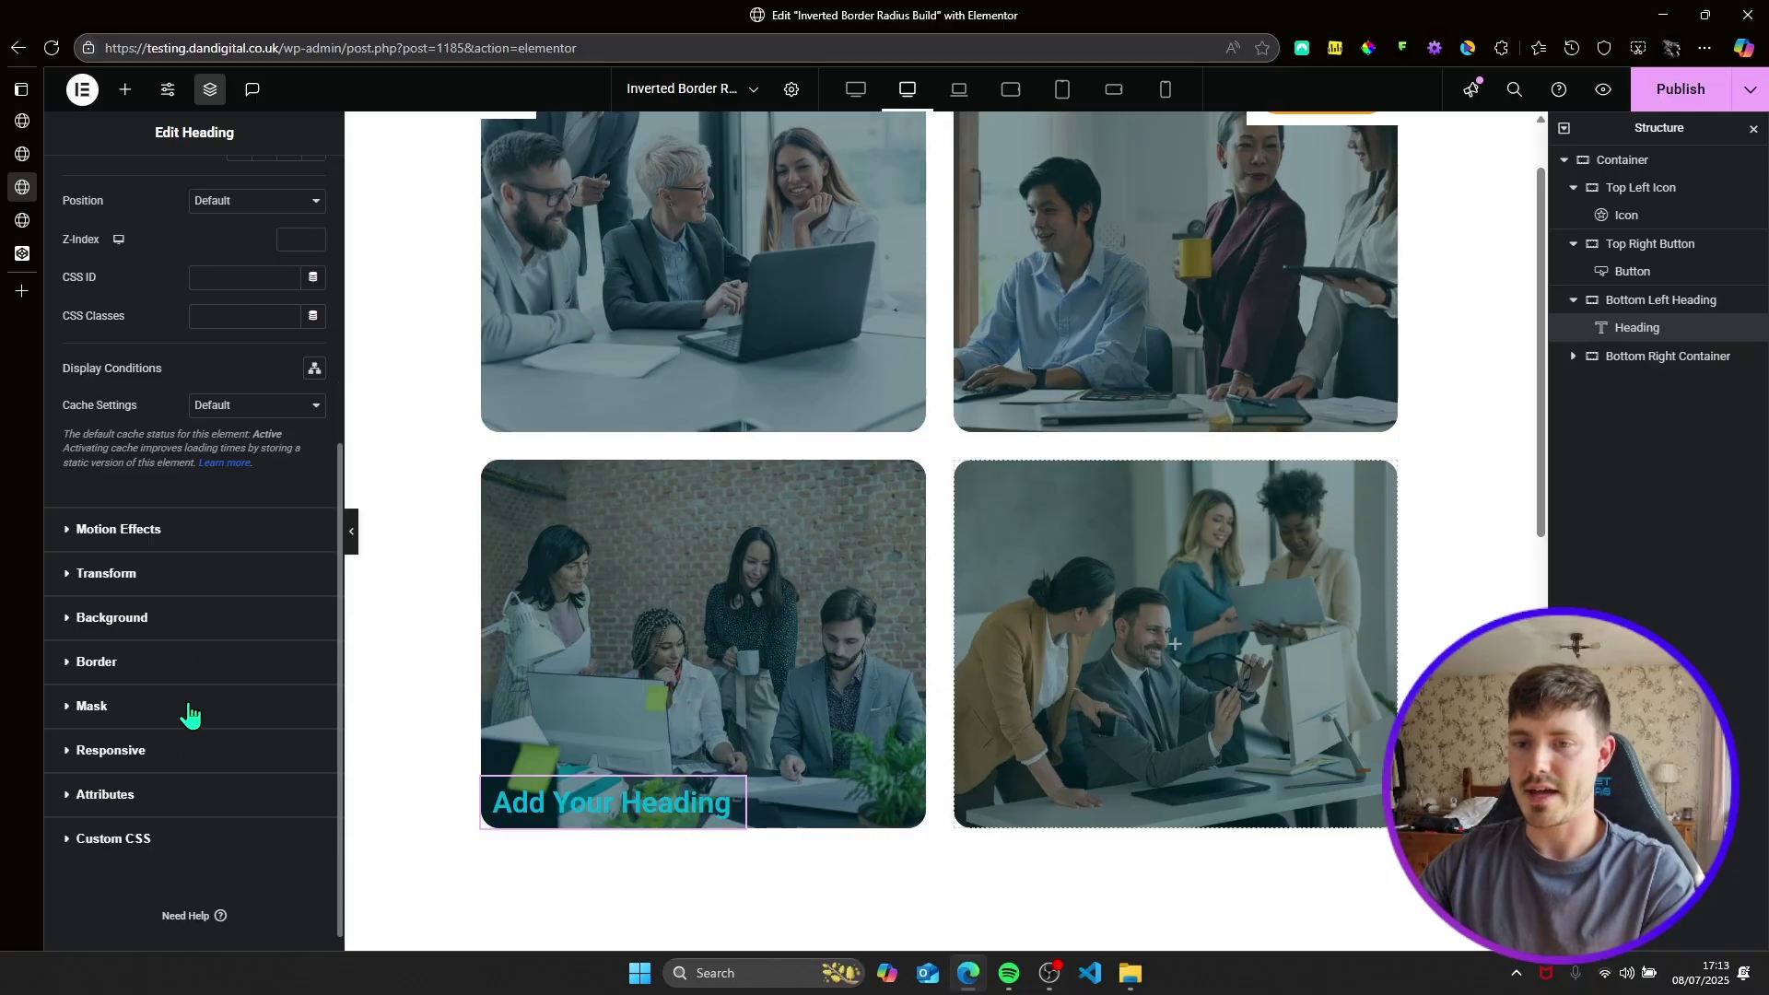
{"action": "left_click", "coordinate": [168, 617]}
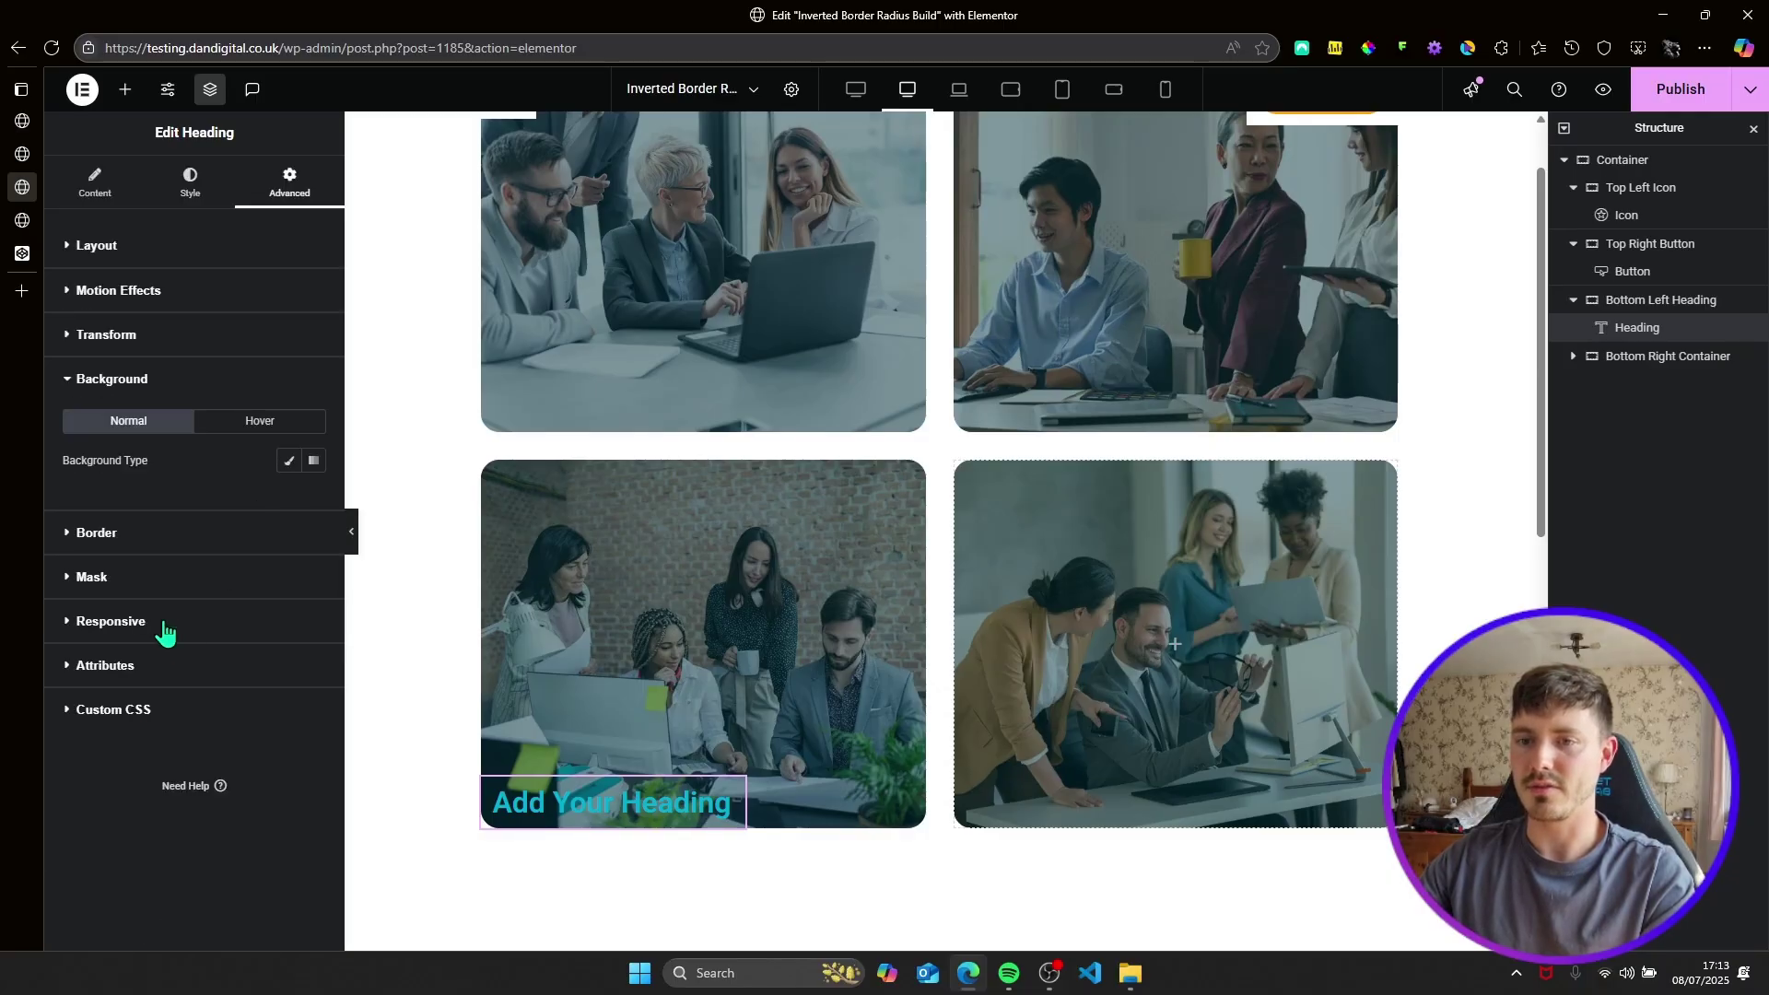
{"action": "left_click", "coordinate": [293, 463]}
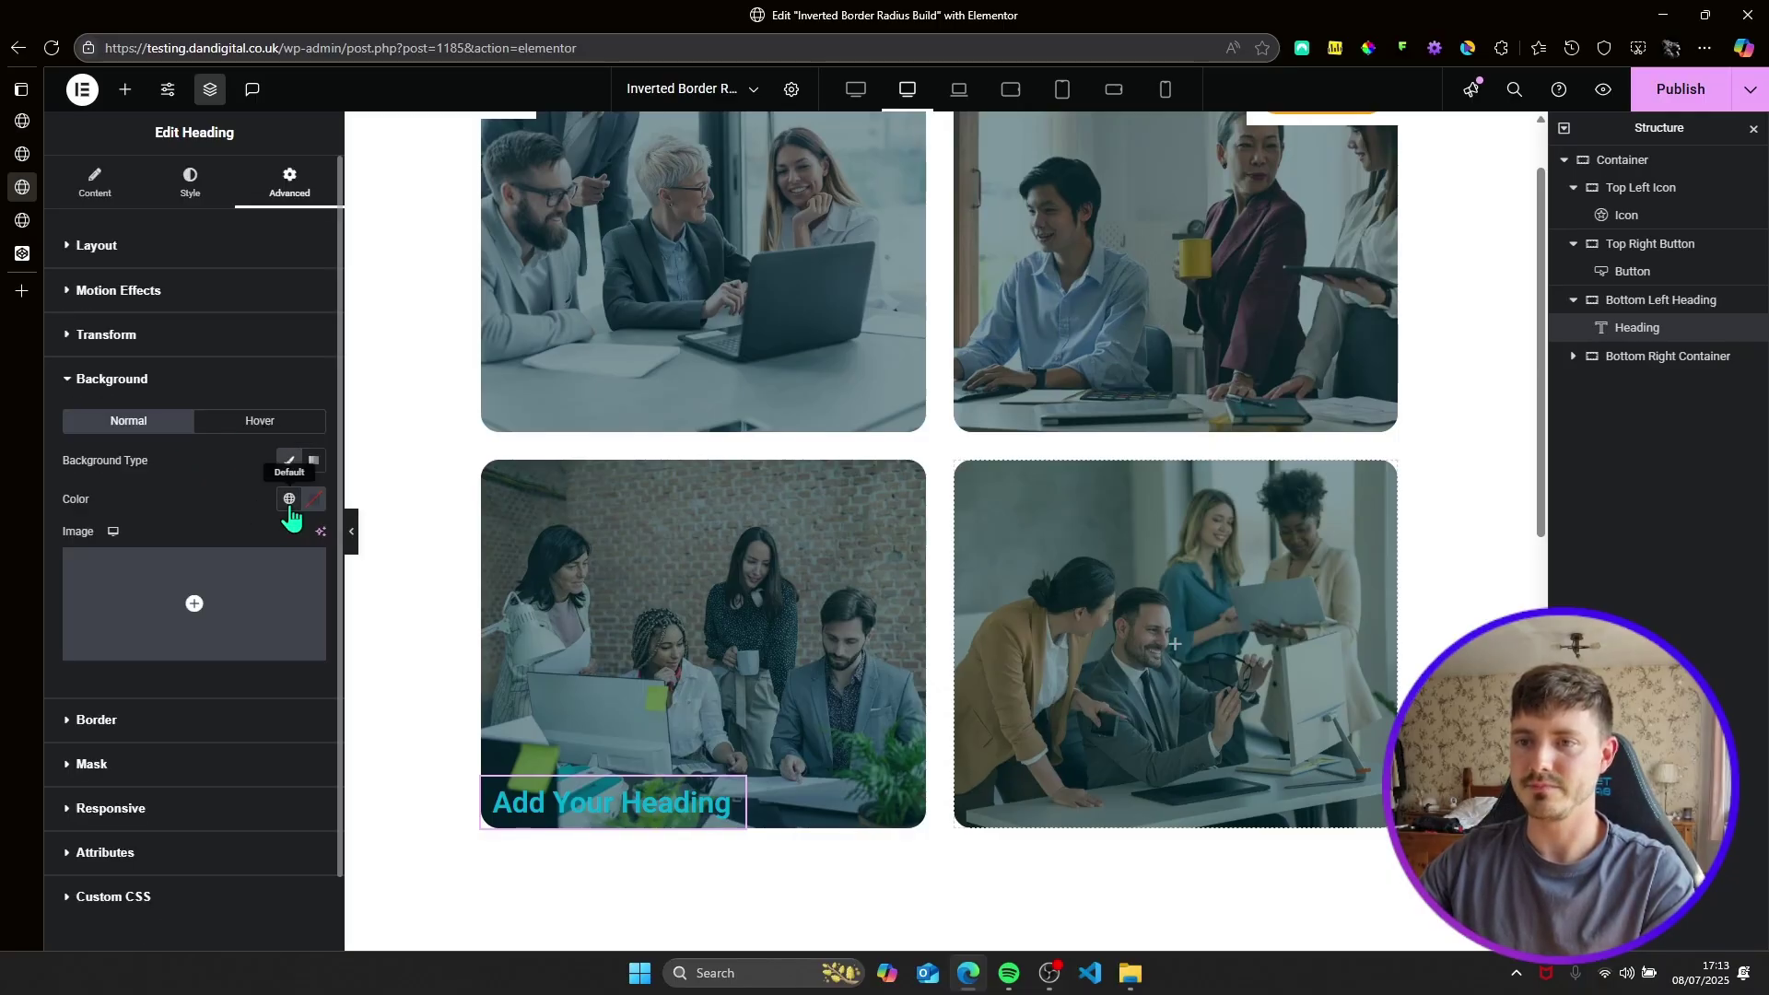
{"action": "left_click", "coordinate": [290, 498]}
{"action": "left_click", "coordinate": [168, 783]}
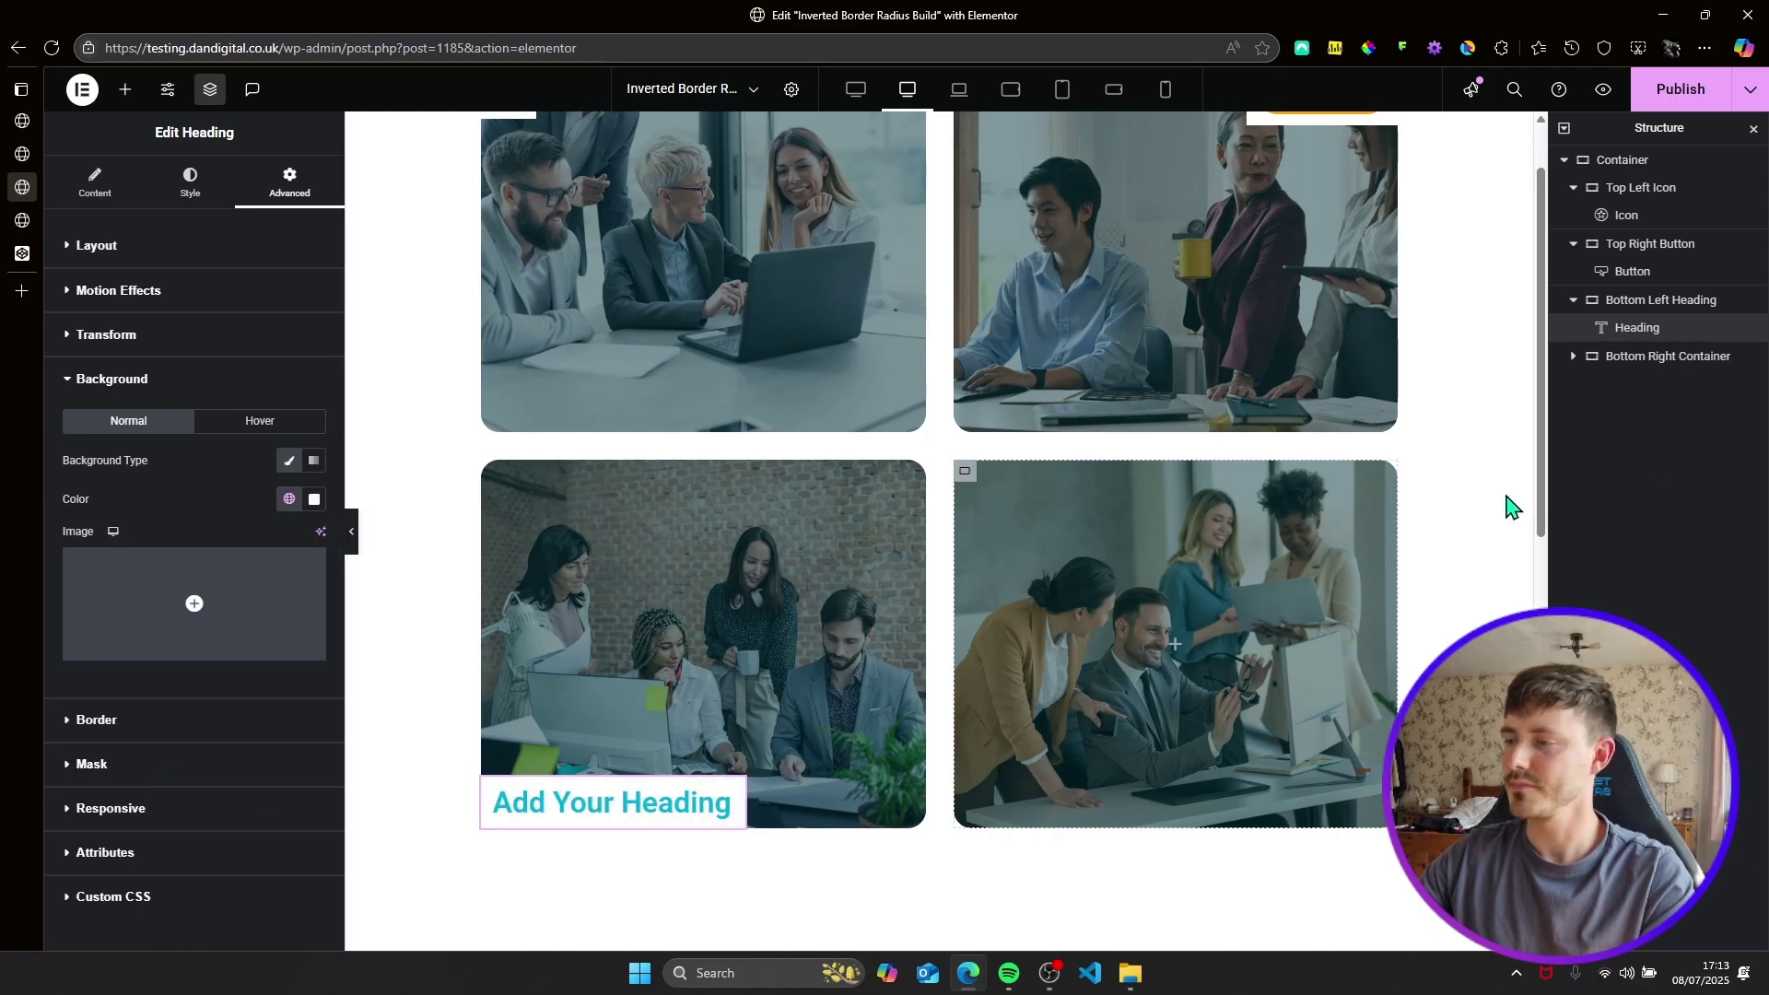
Add a nested container in Bottom Right Container with fit-content width and Row direction.
{"action": "left_click", "coordinate": [1686, 361]}
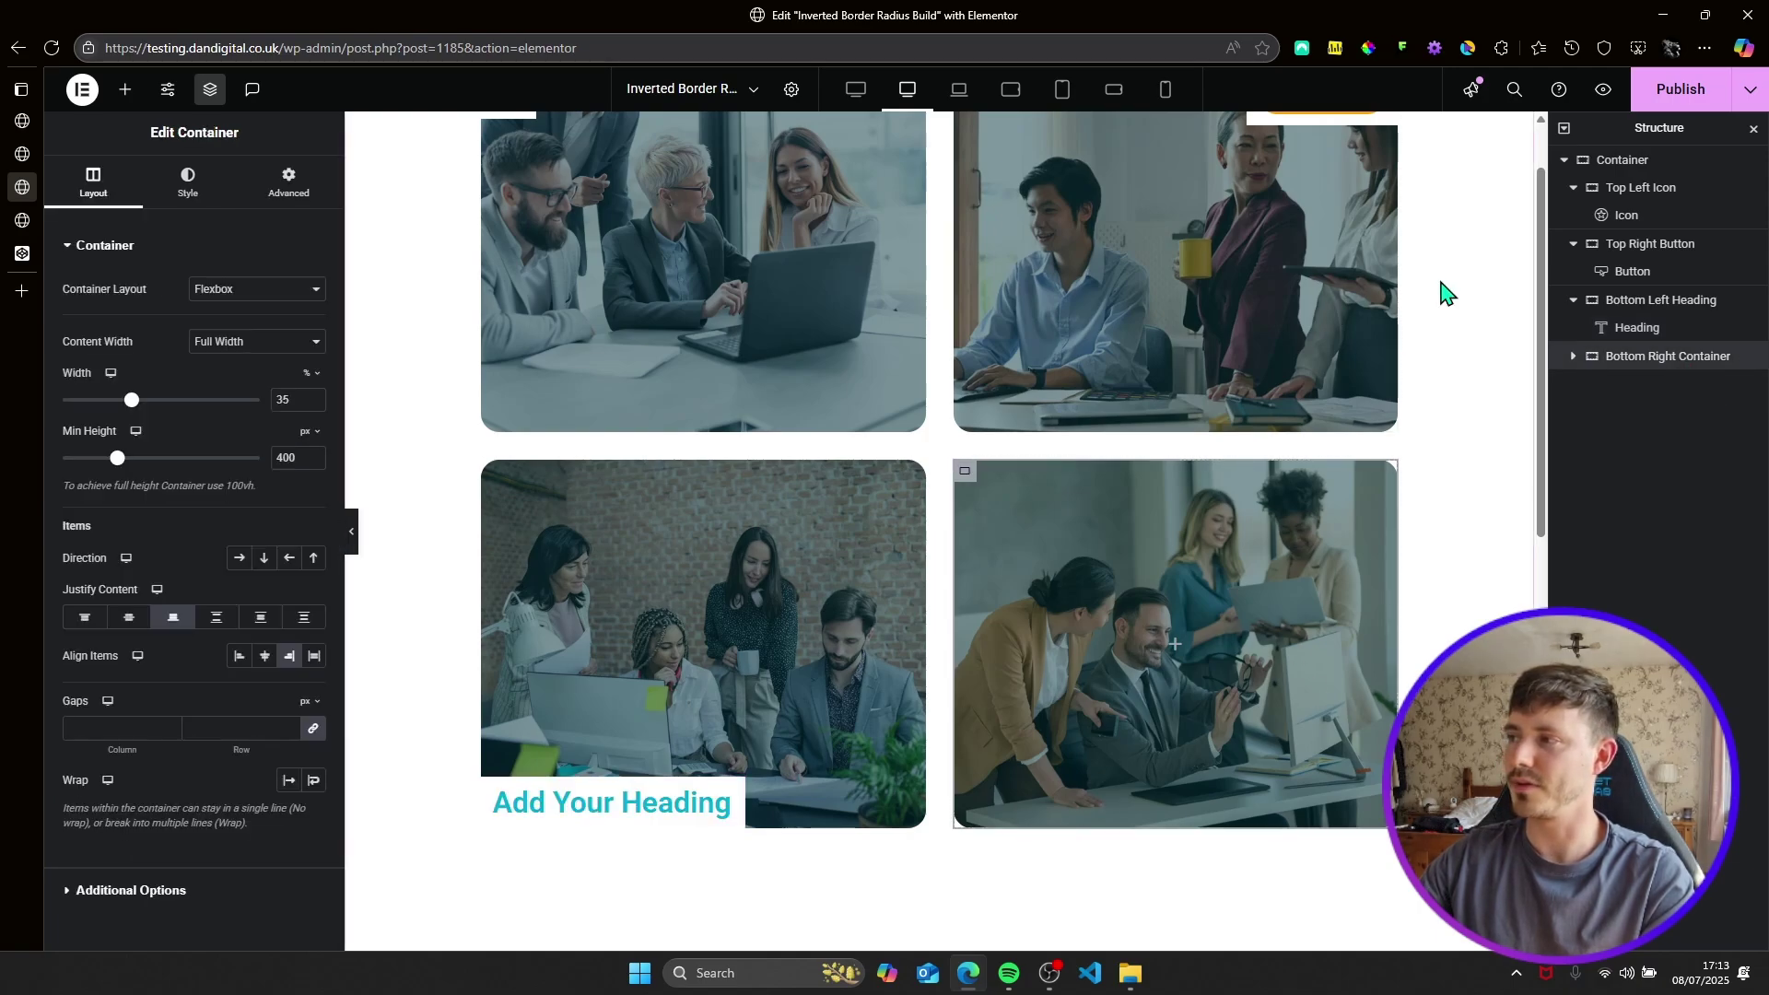
{"action": "left_click", "coordinate": [124, 89]}
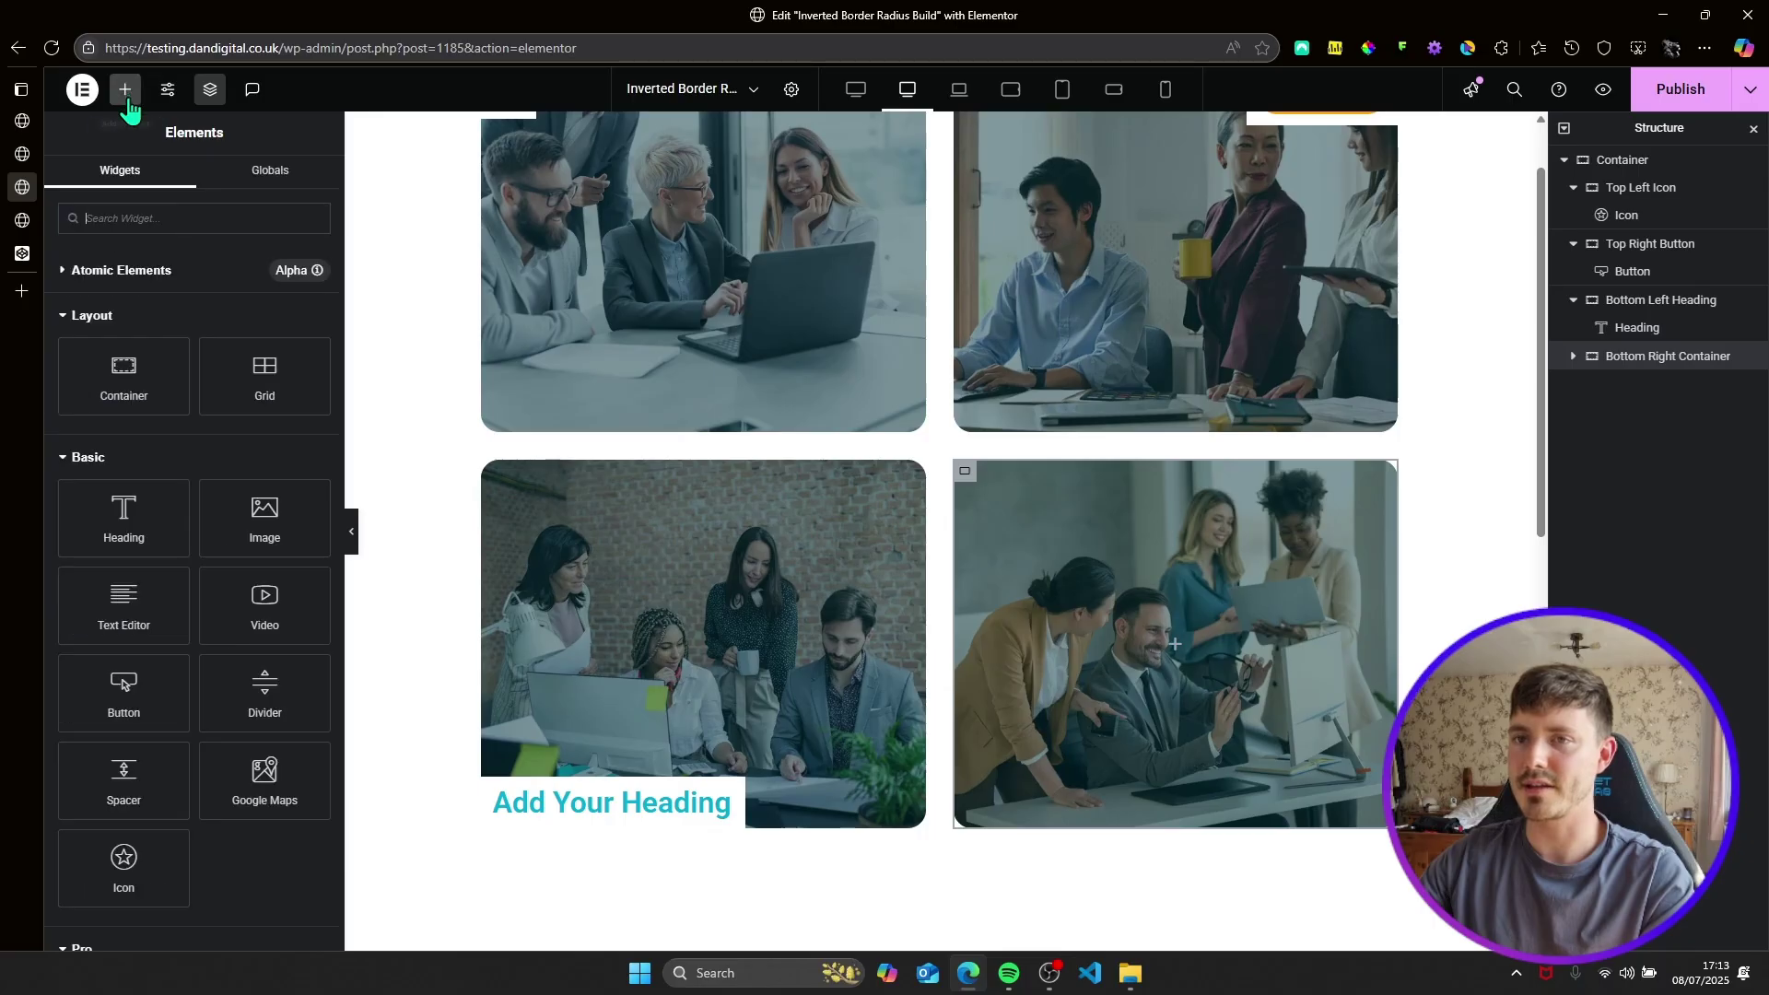
{"action": "left_click", "coordinate": [125, 387]}
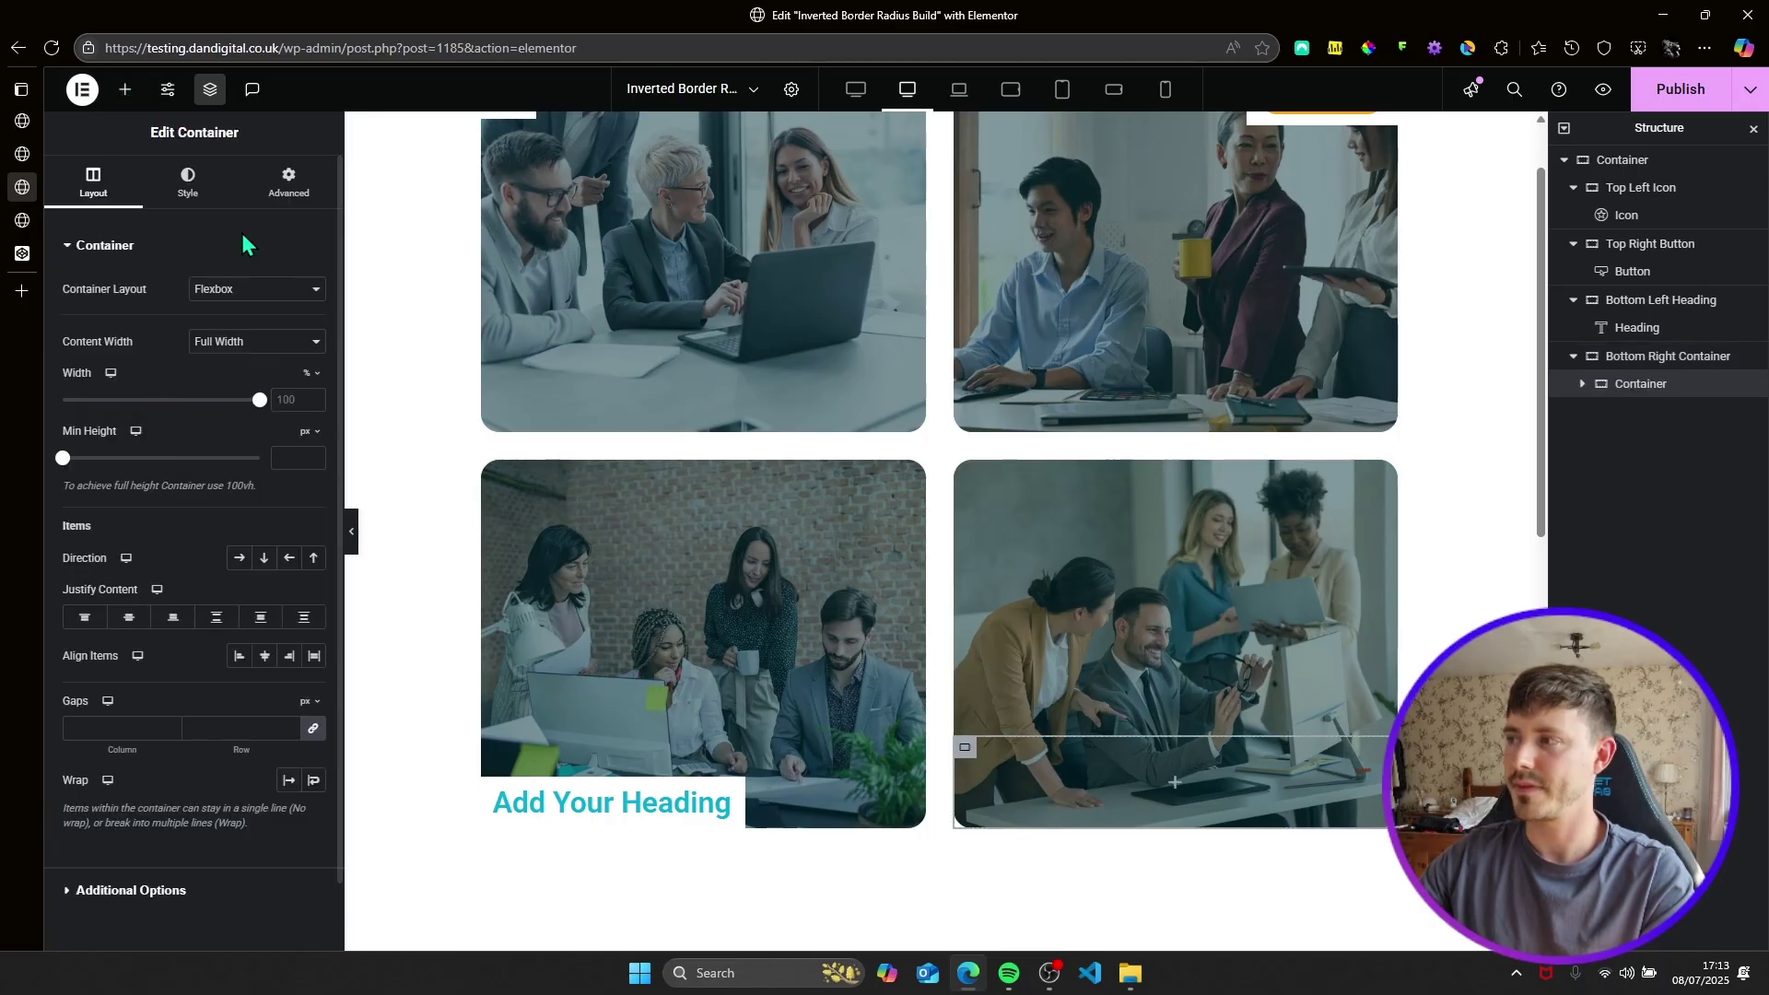
{"action": "left_click", "coordinate": [308, 374]}
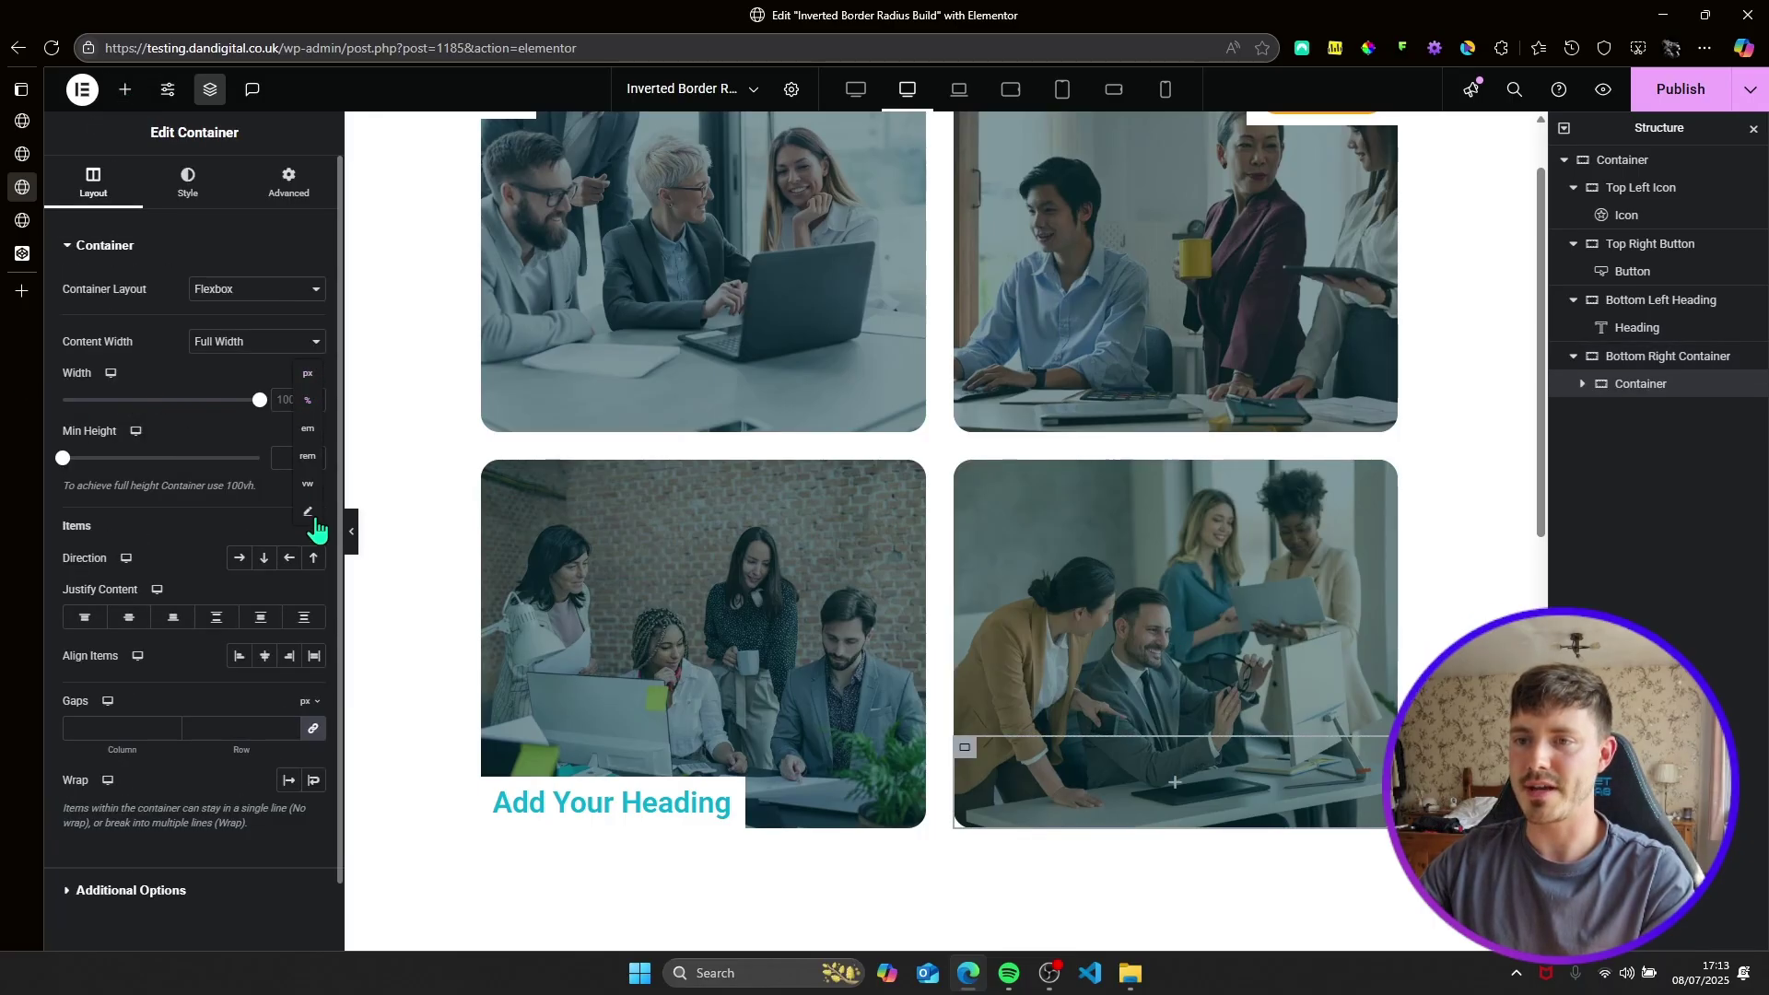
{"action": "left_click", "coordinate": [308, 511]}
{"action": "type", "text": "fit-co"}
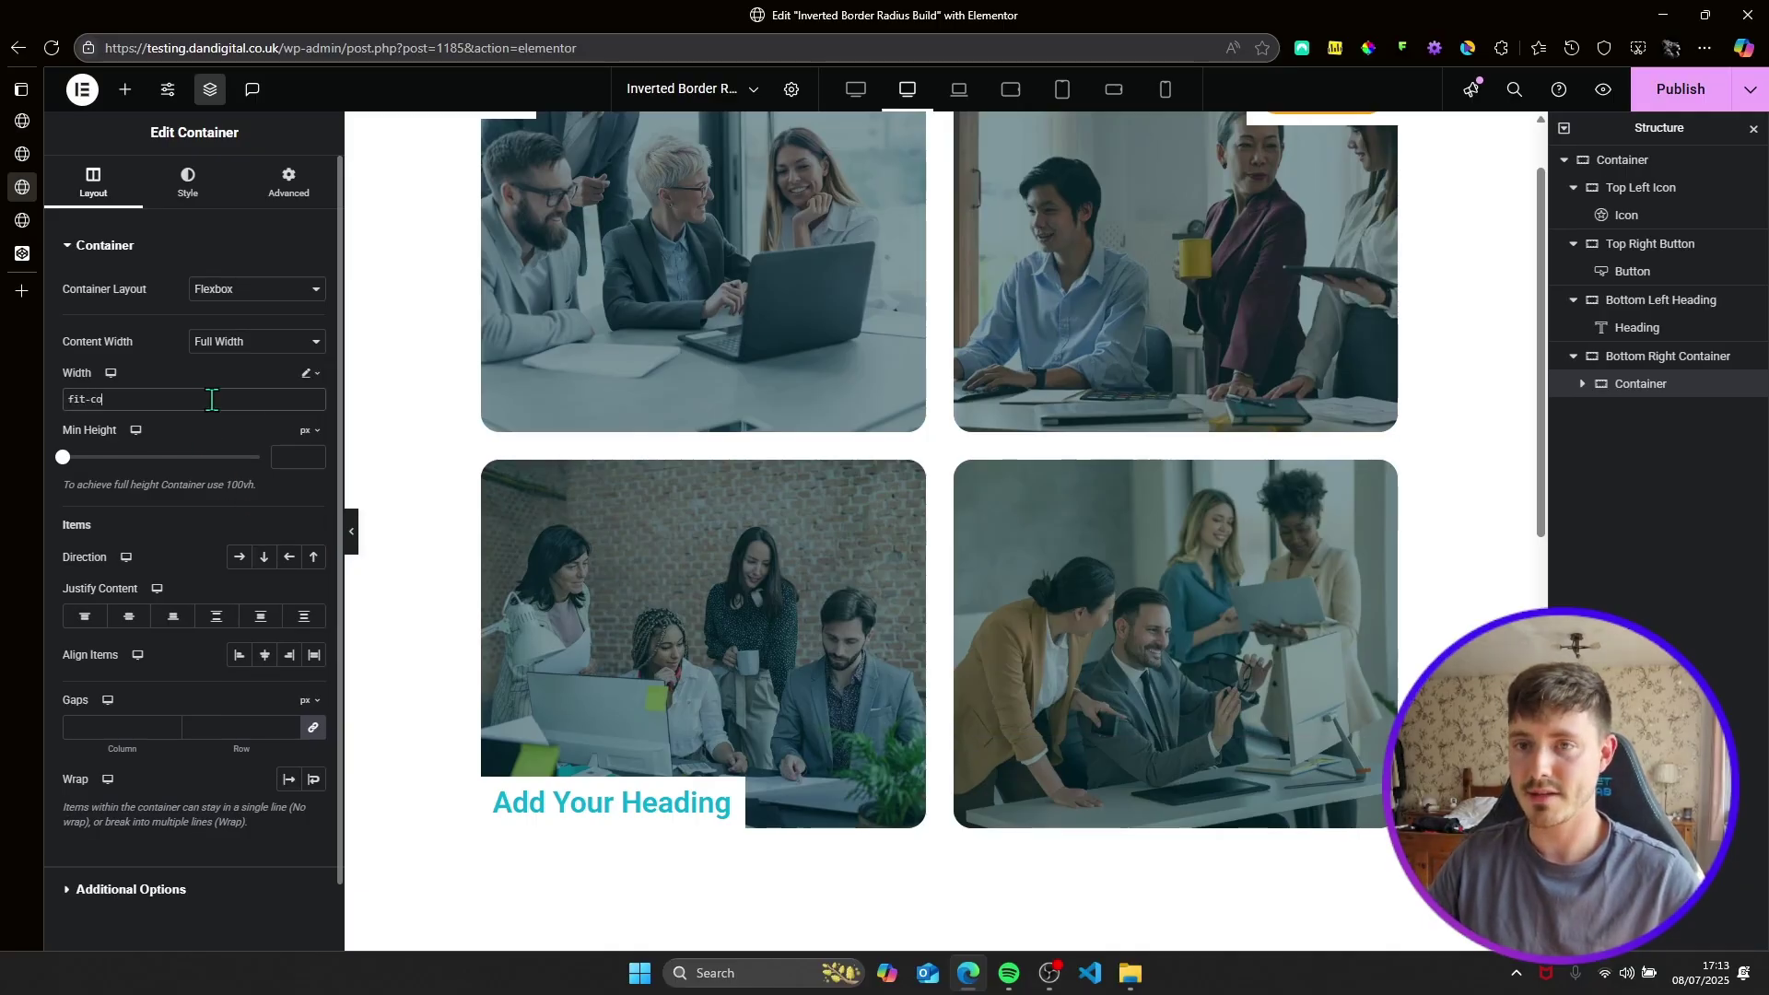
{"action": "type", "text": "ntent"}
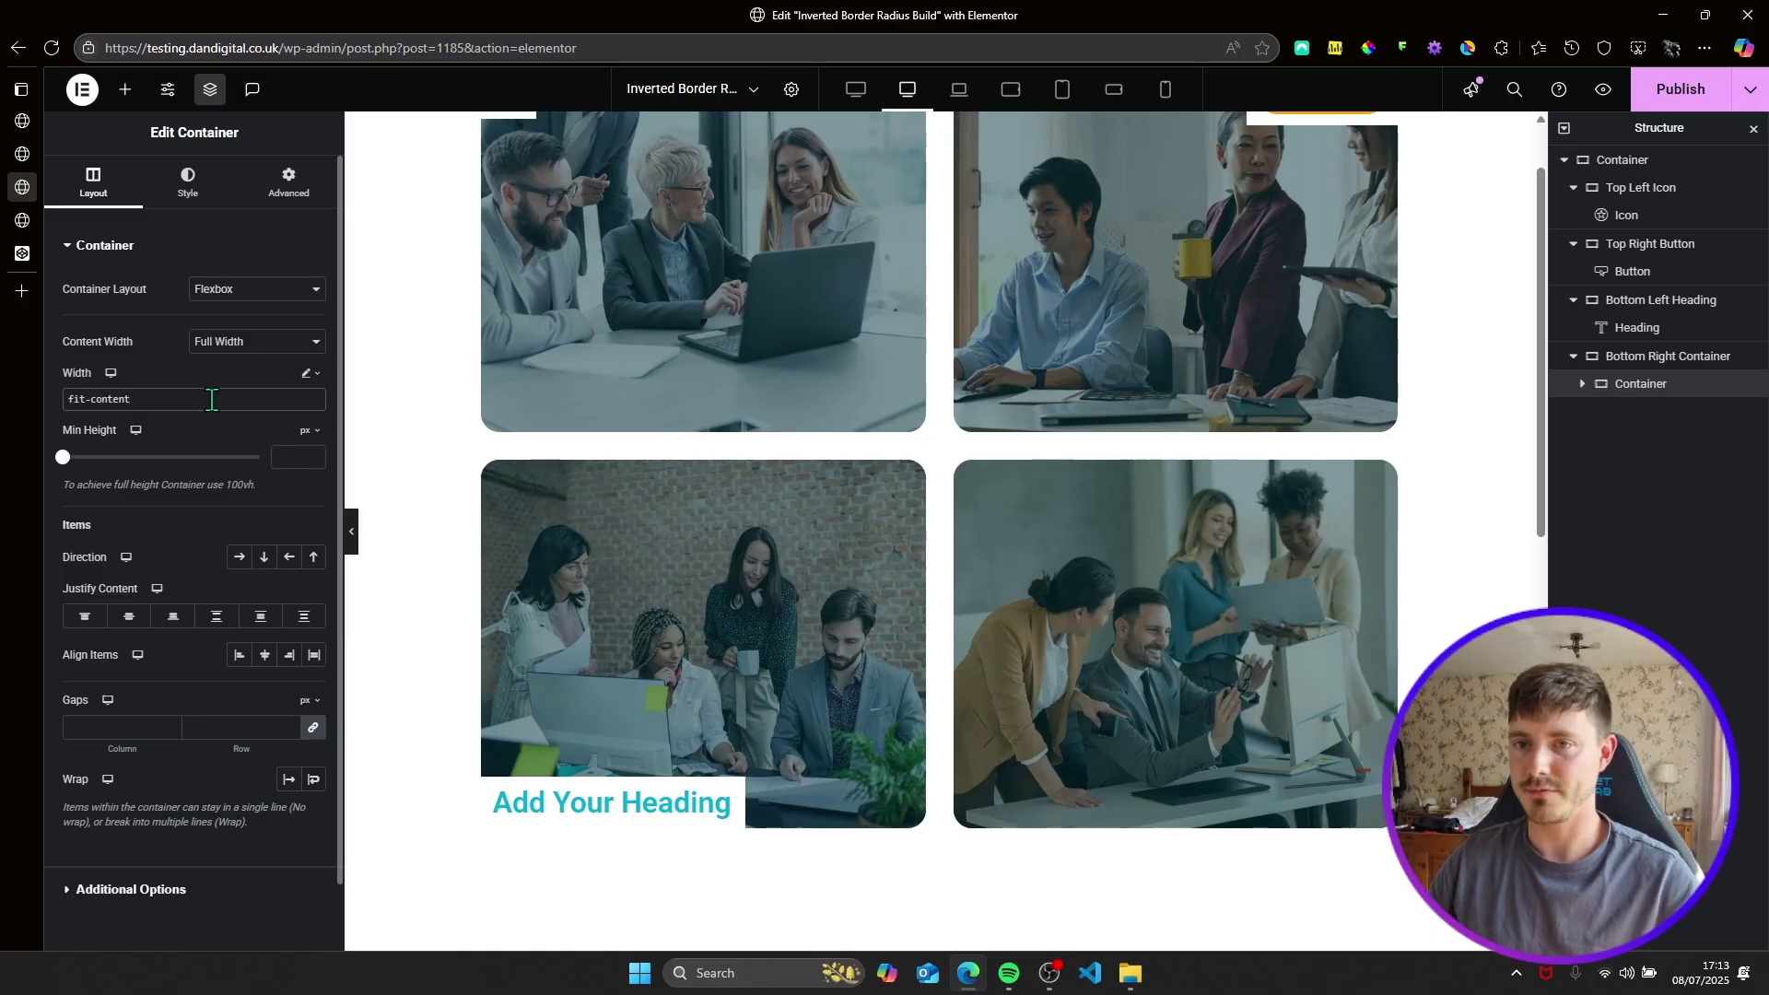
{"action": "left_click", "coordinate": [211, 399]}
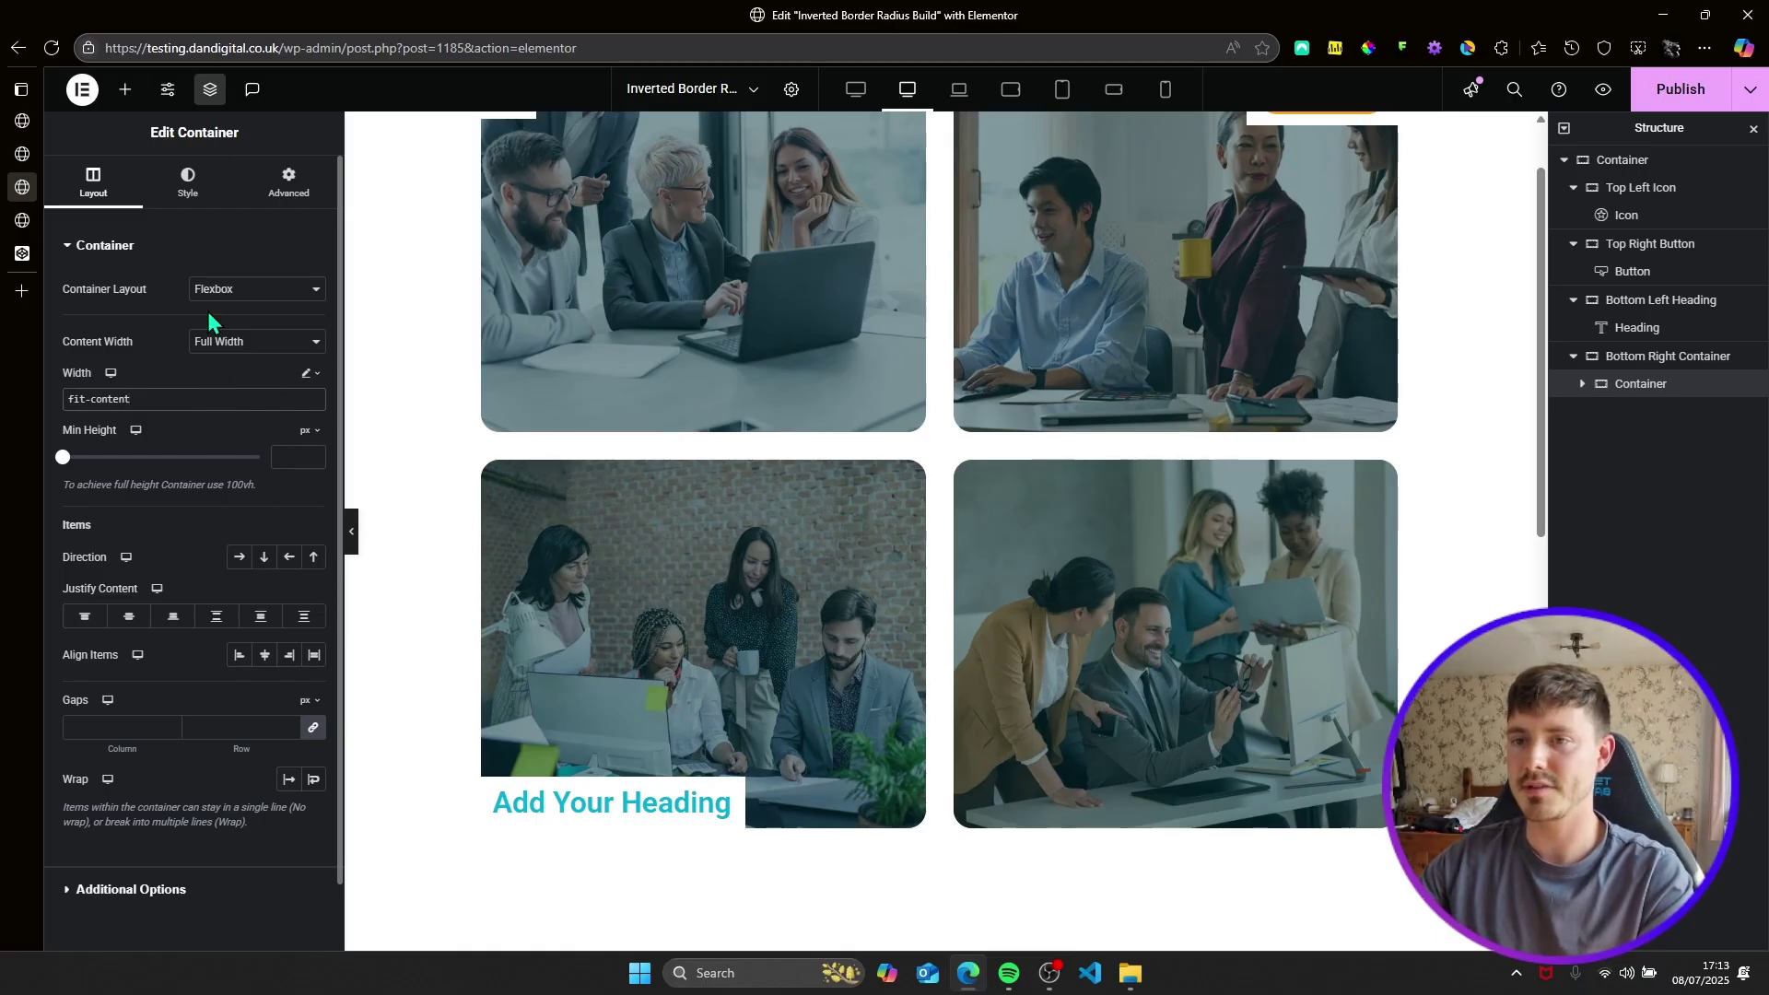
{"action": "left_click", "coordinate": [239, 558]}
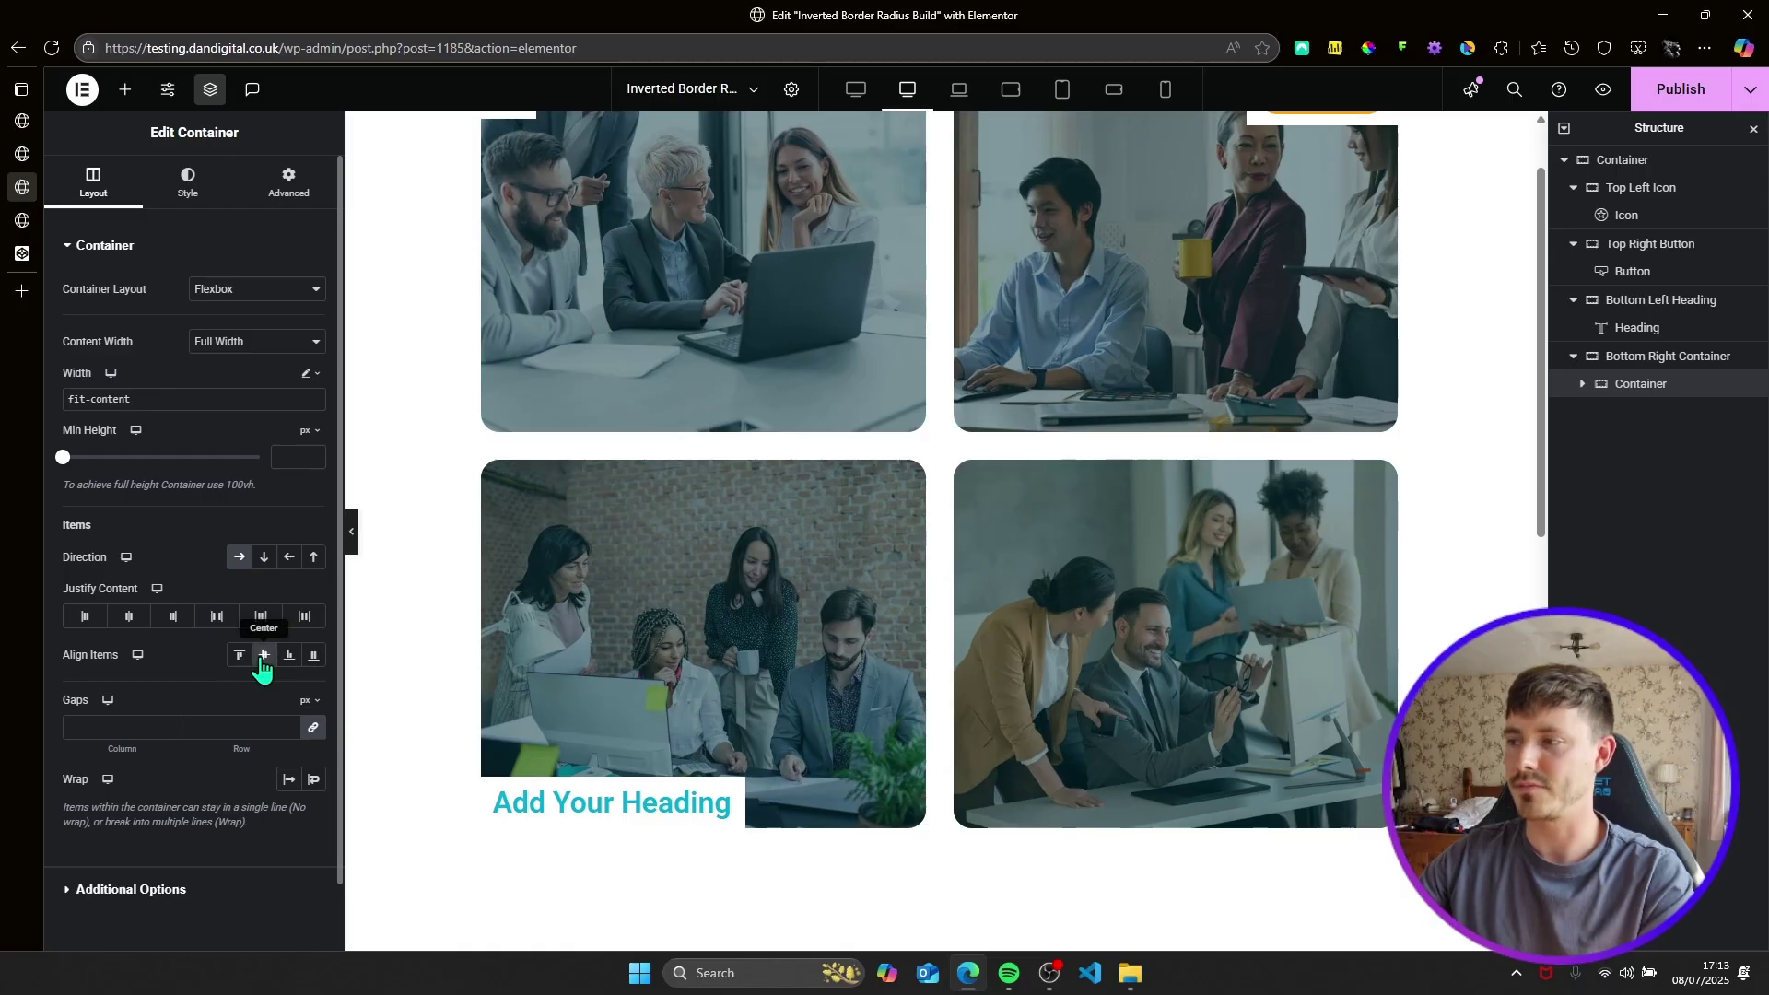
Add a Heading widget to the inner container with the title 'Text Here'.
{"action": "left_click", "coordinate": [125, 90]}
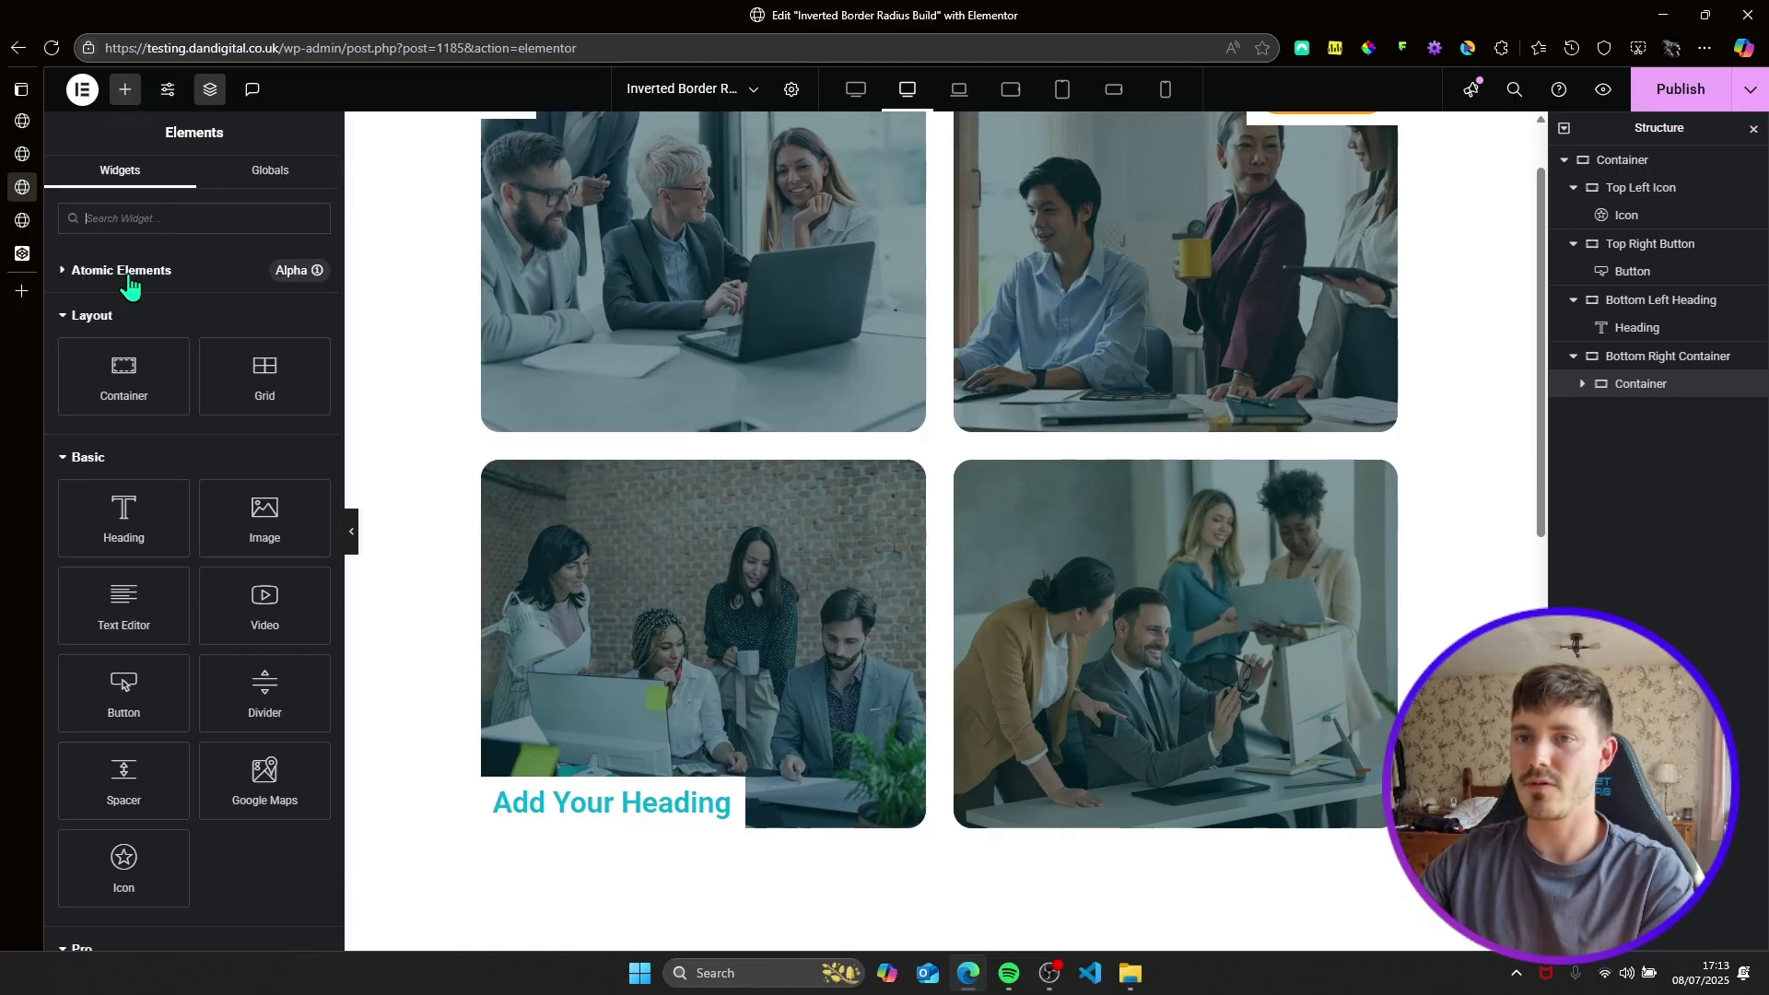
{"action": "left_click", "coordinate": [129, 508]}
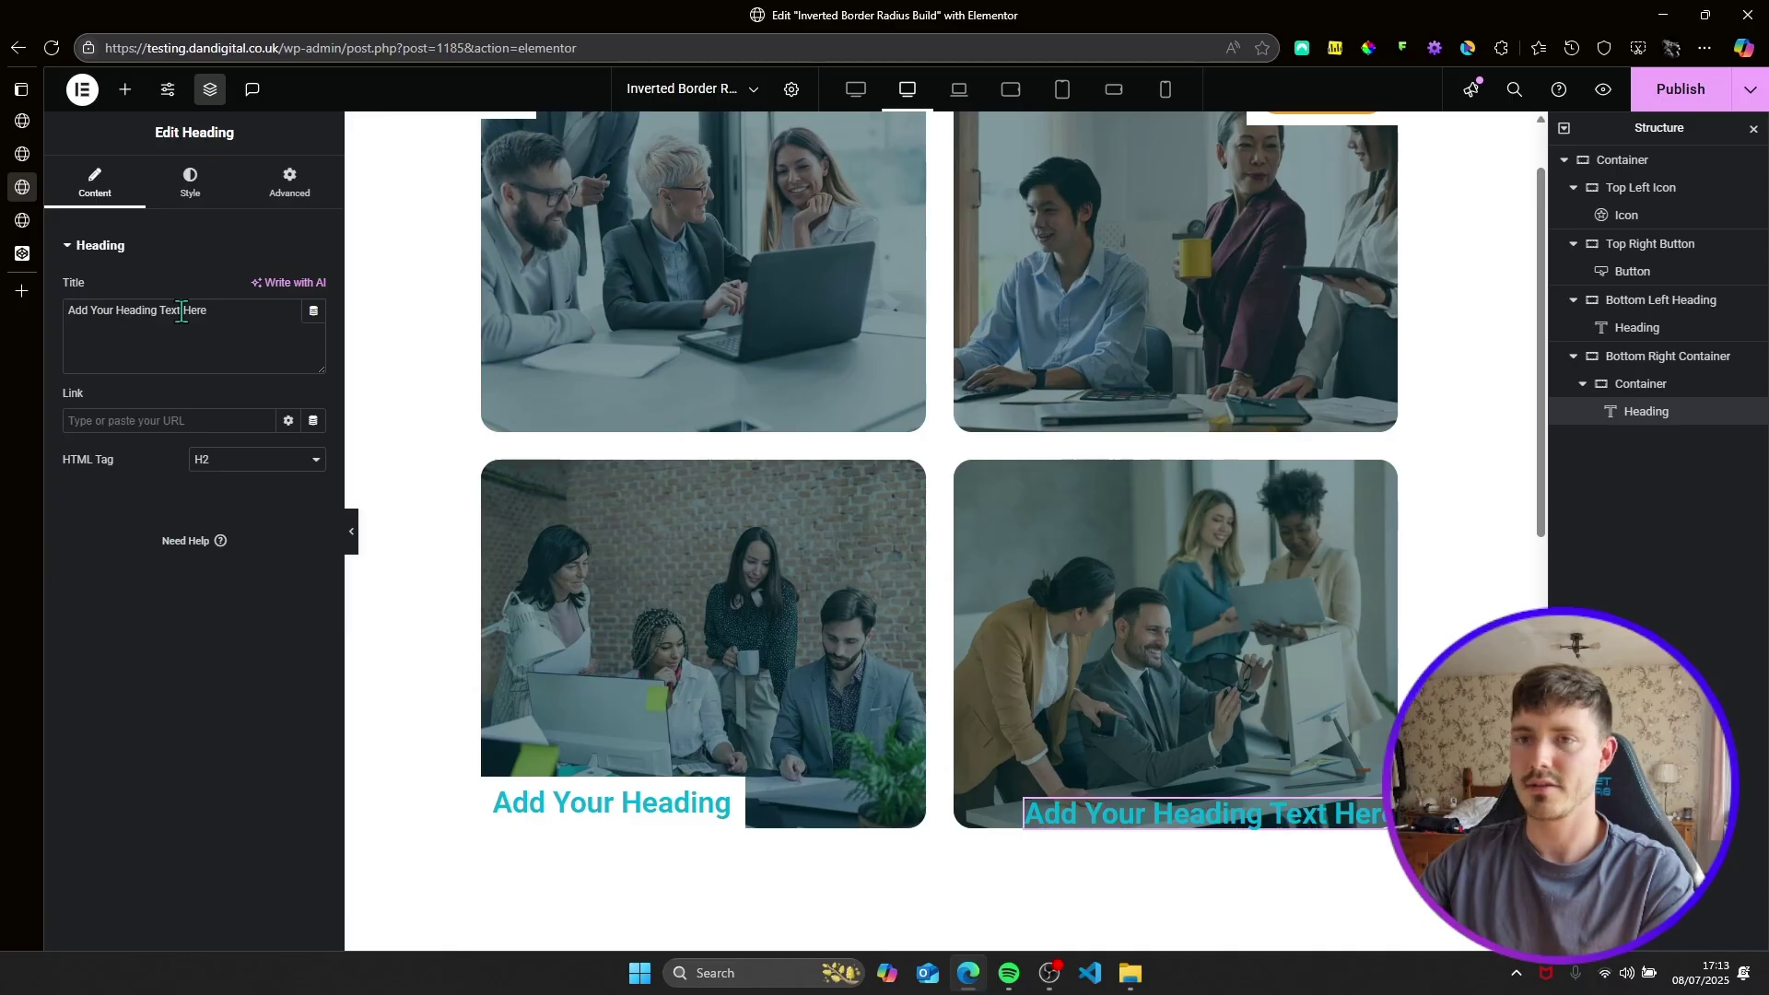
{"action": "key", "text": "BackSpace"}
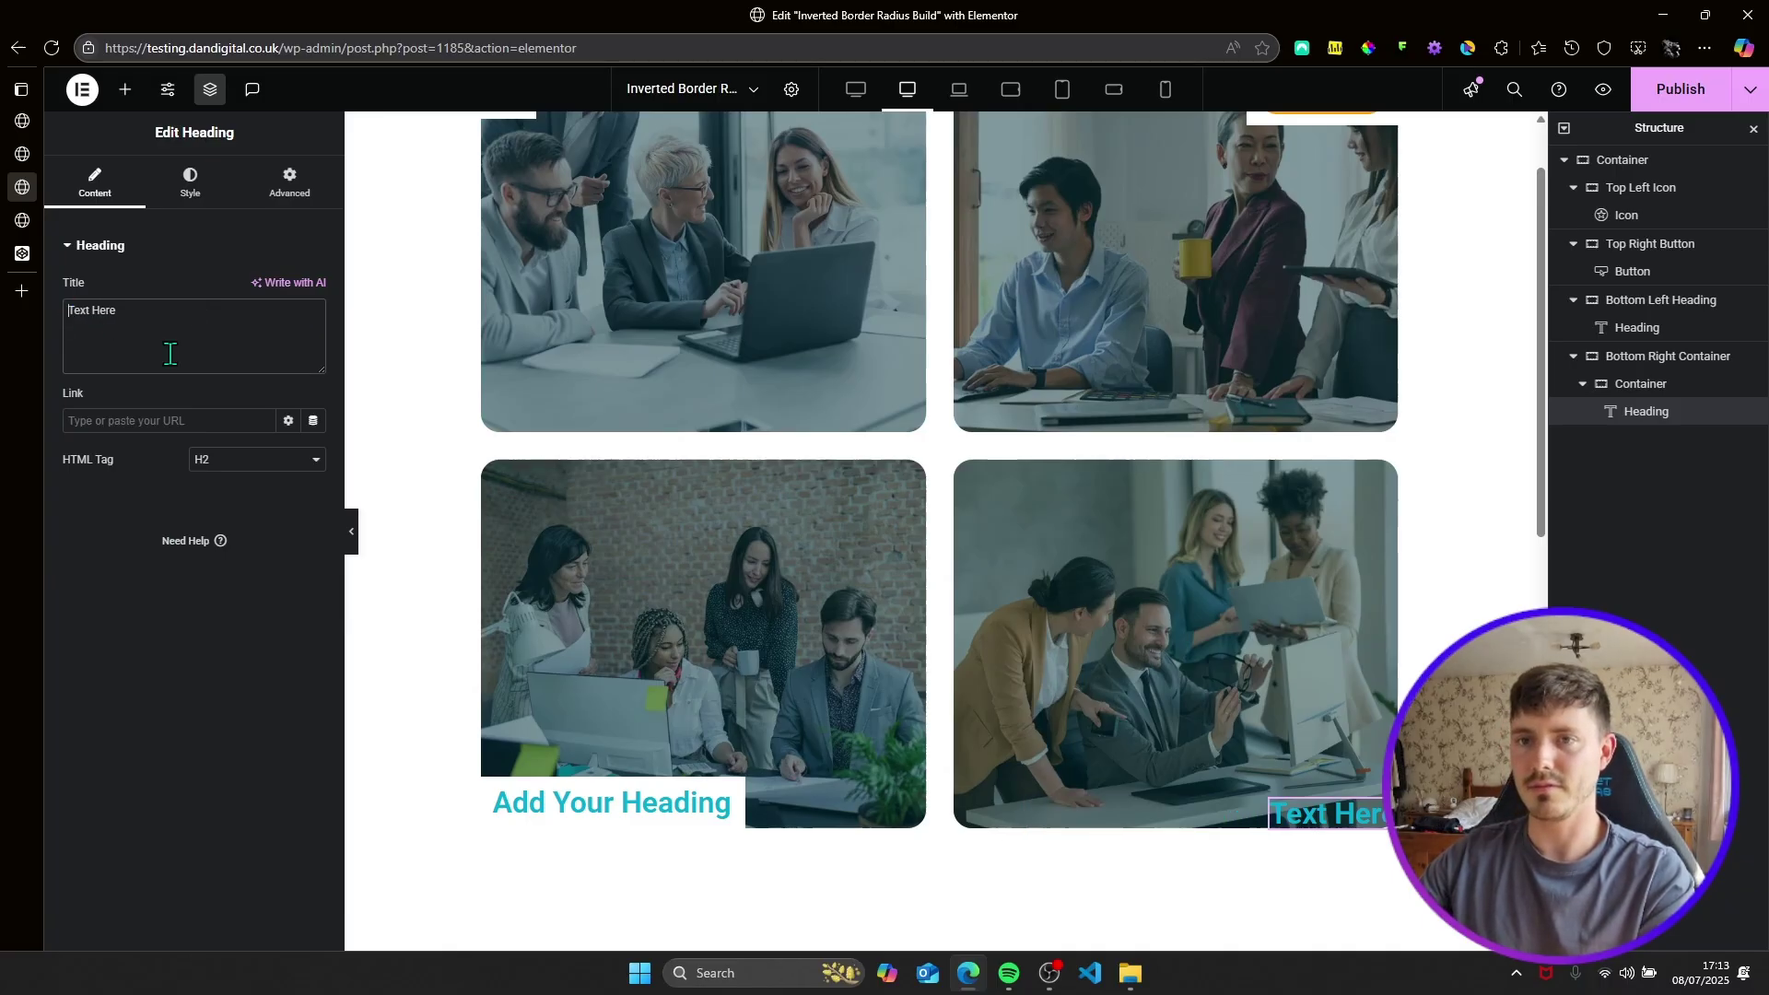
{"action": "left_click", "coordinate": [144, 313]}
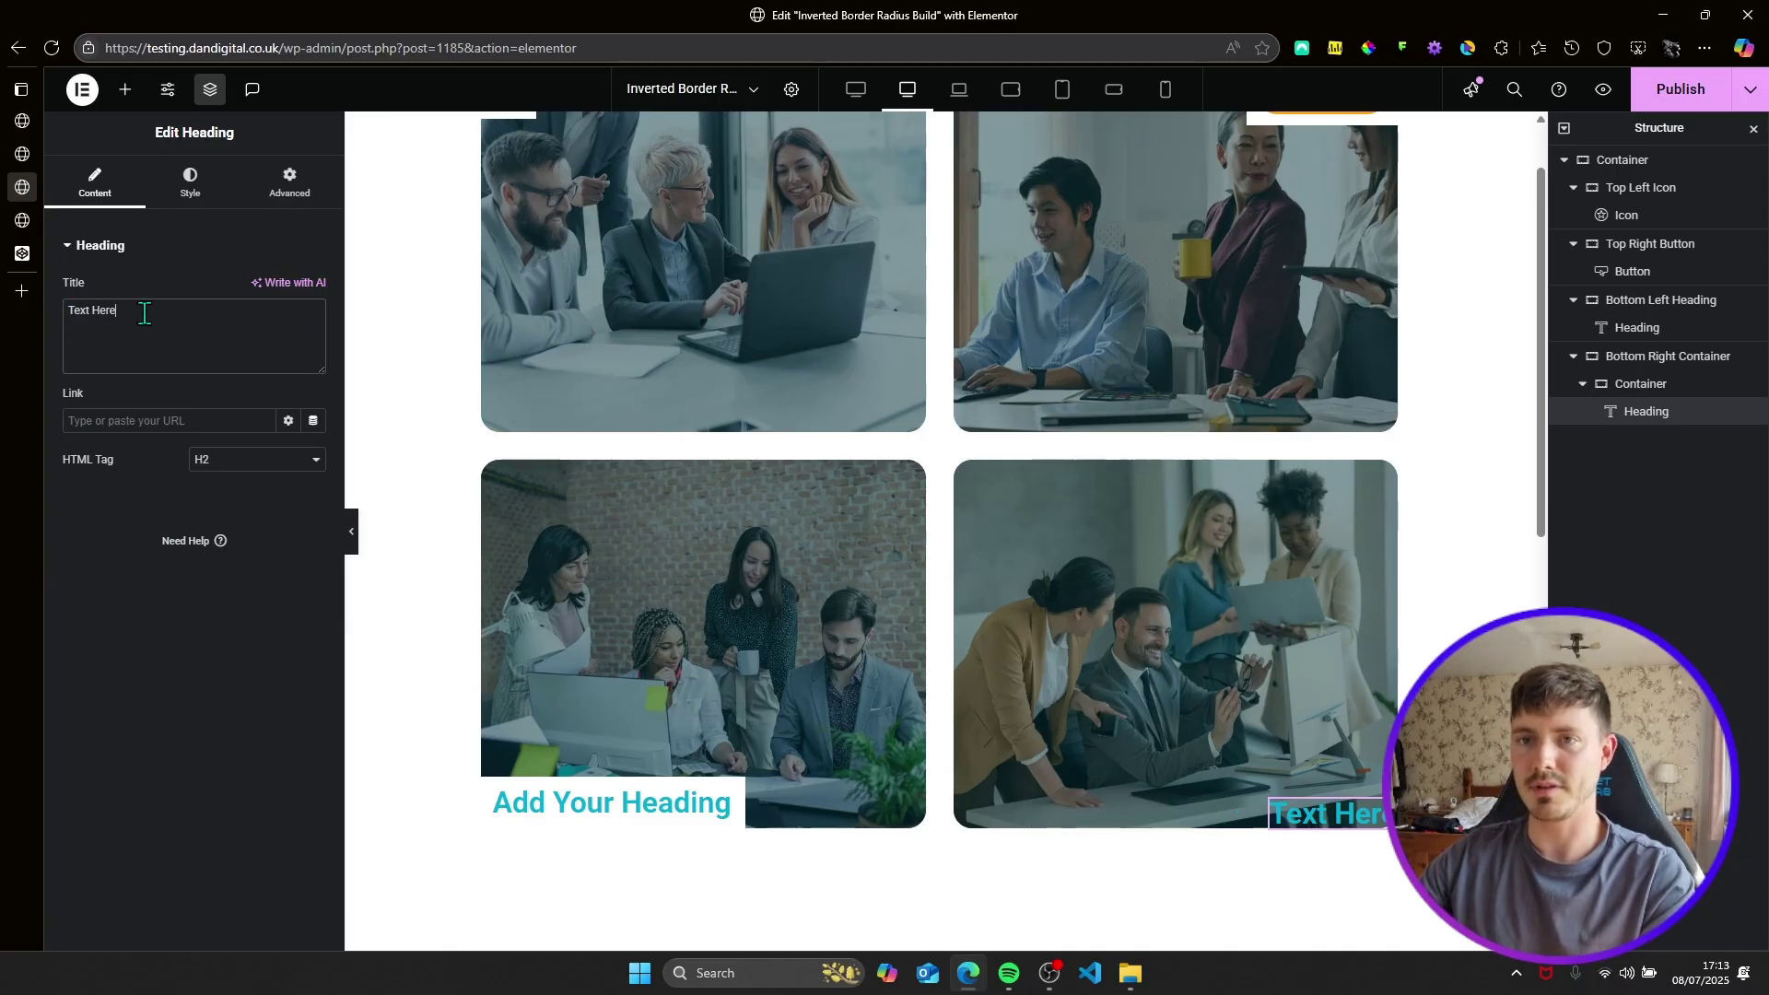
{"action": "left_click", "coordinate": [187, 183]}
Add a star Icon widget beside the heading and set its size to 30.
{"action": "left_click", "coordinate": [125, 89]}
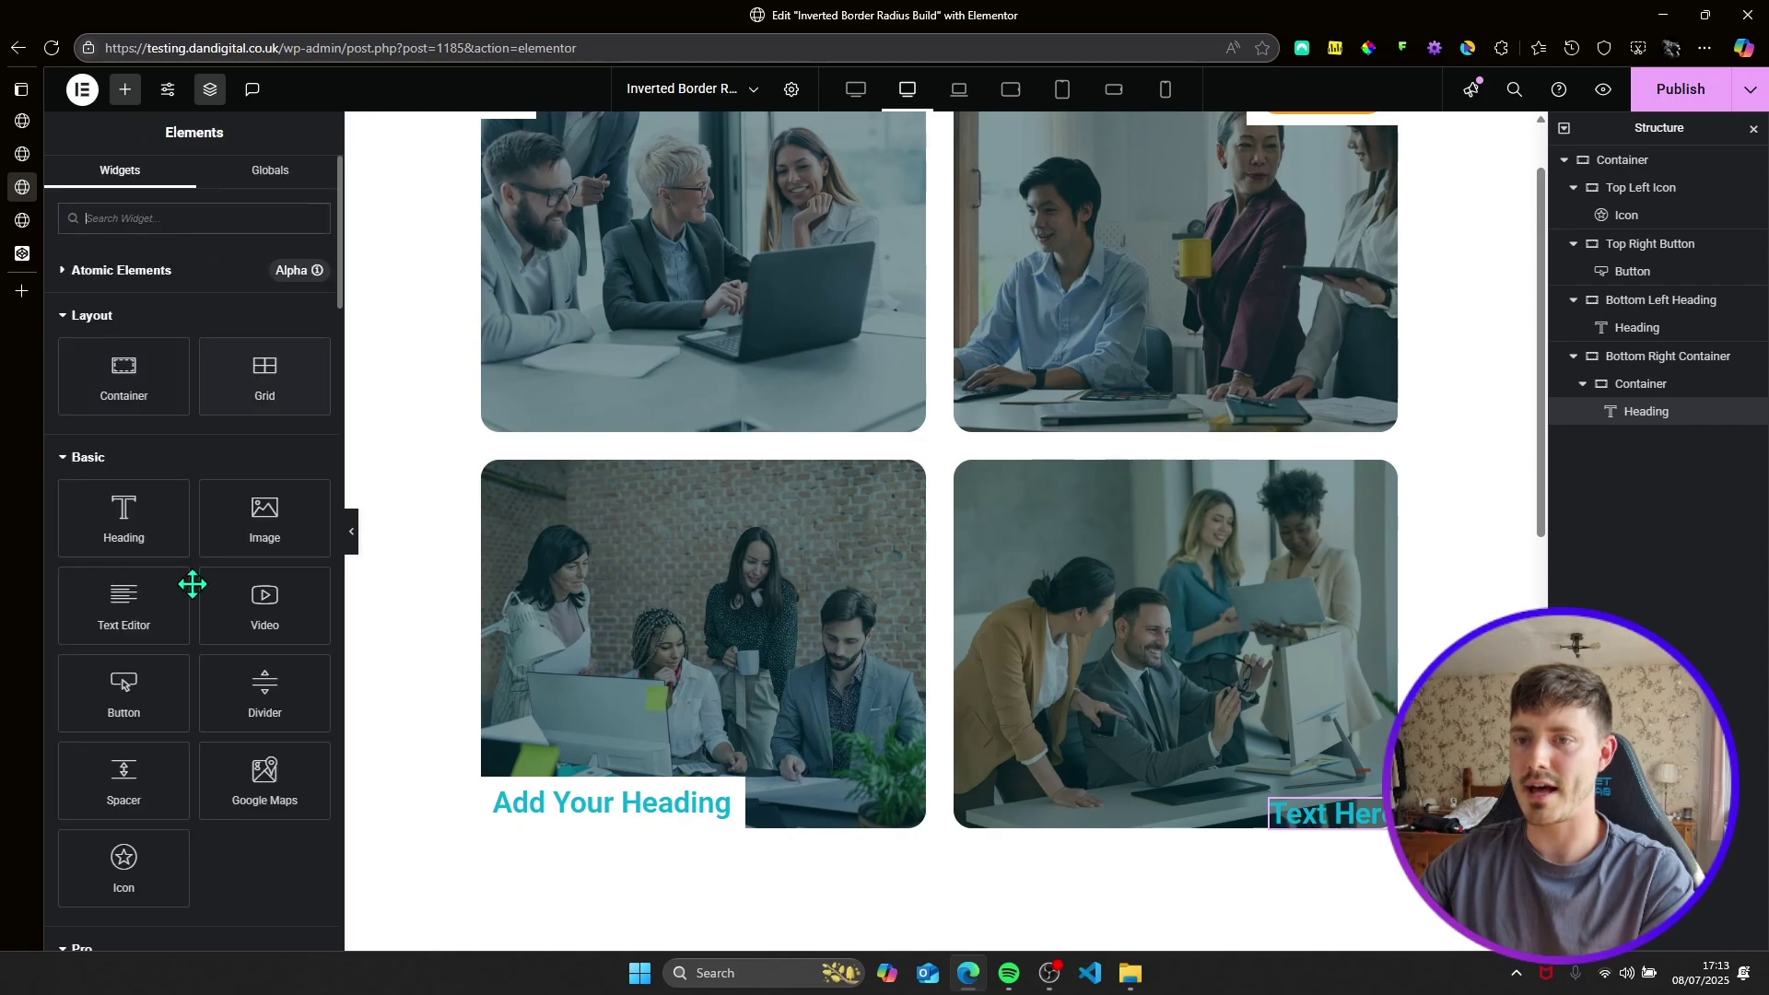
{"action": "left_click", "coordinate": [122, 859]}
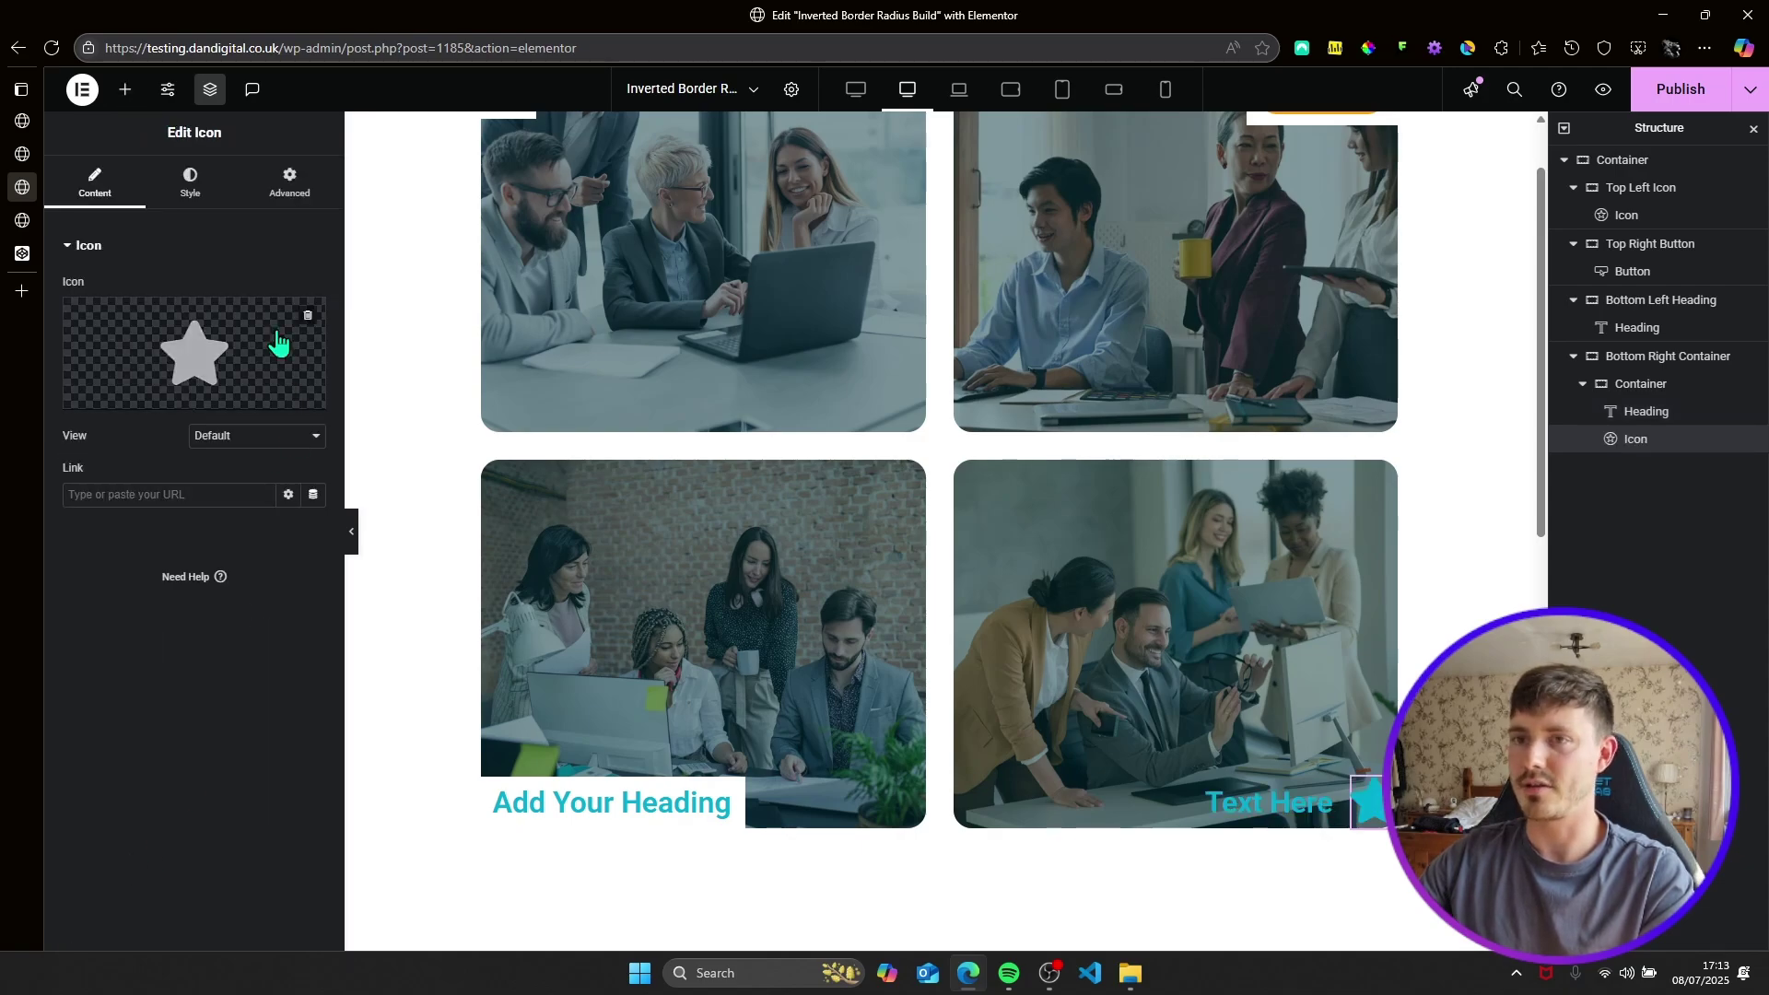
{"action": "left_click", "coordinate": [190, 184]}
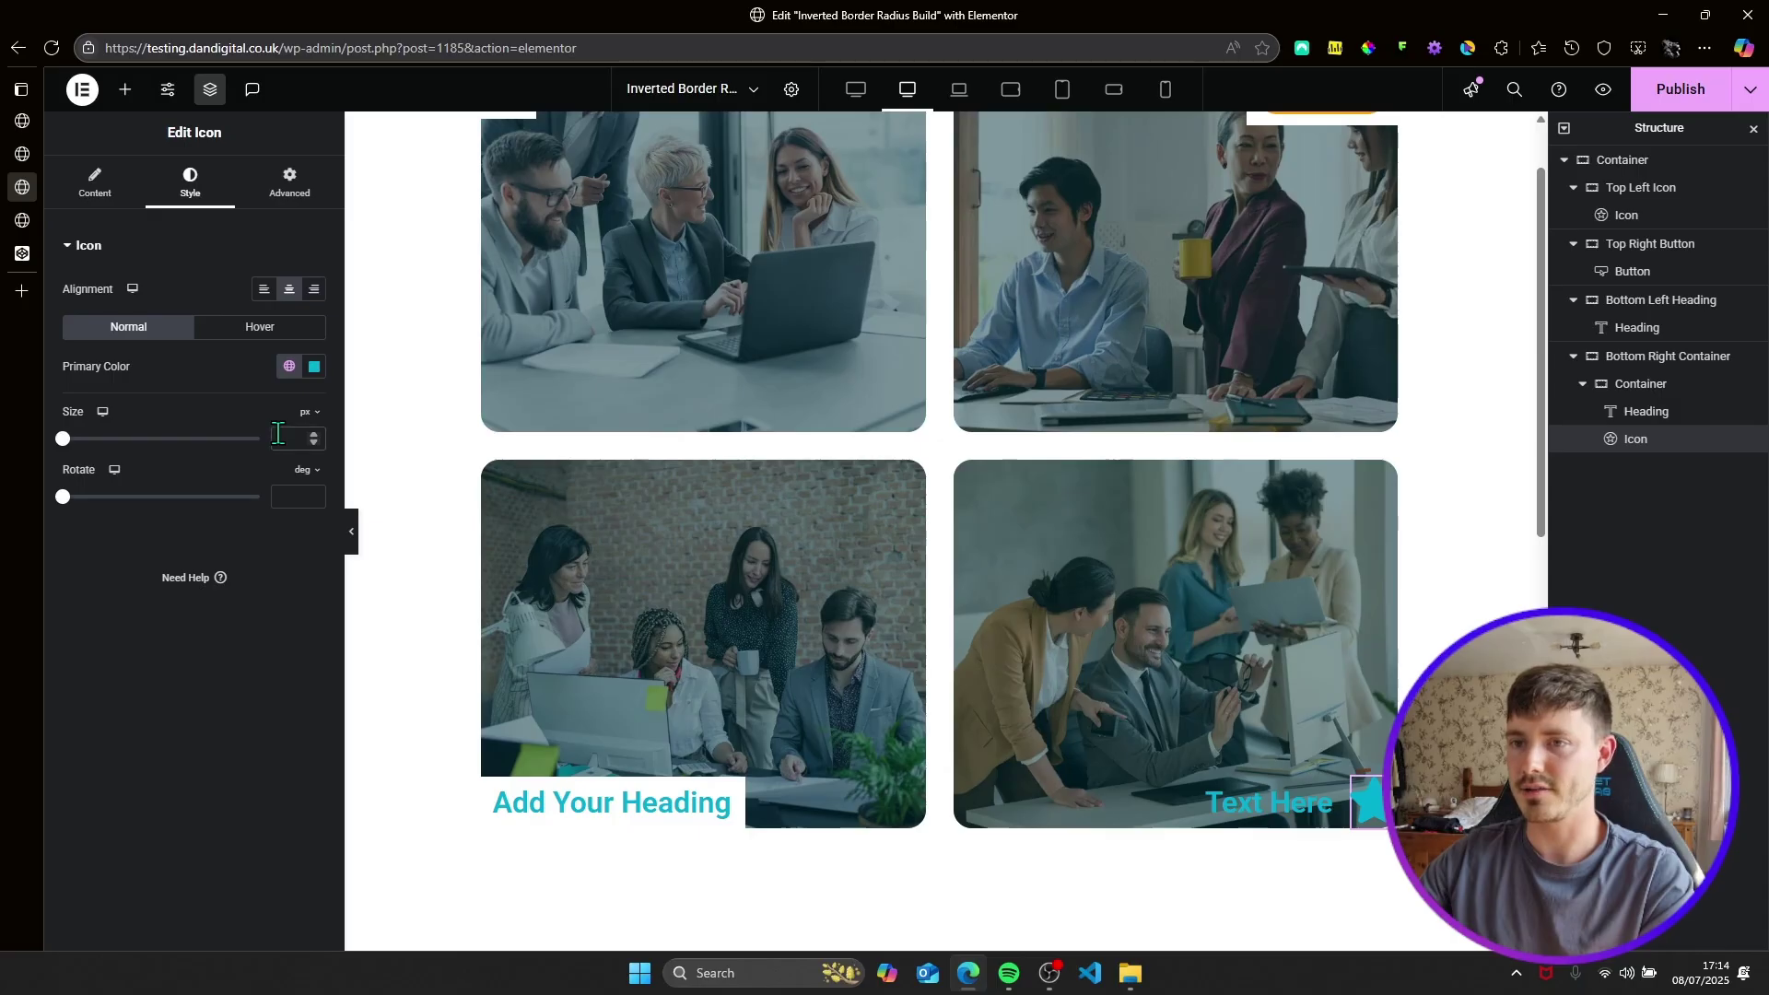
{"action": "left_click", "coordinate": [277, 434]}
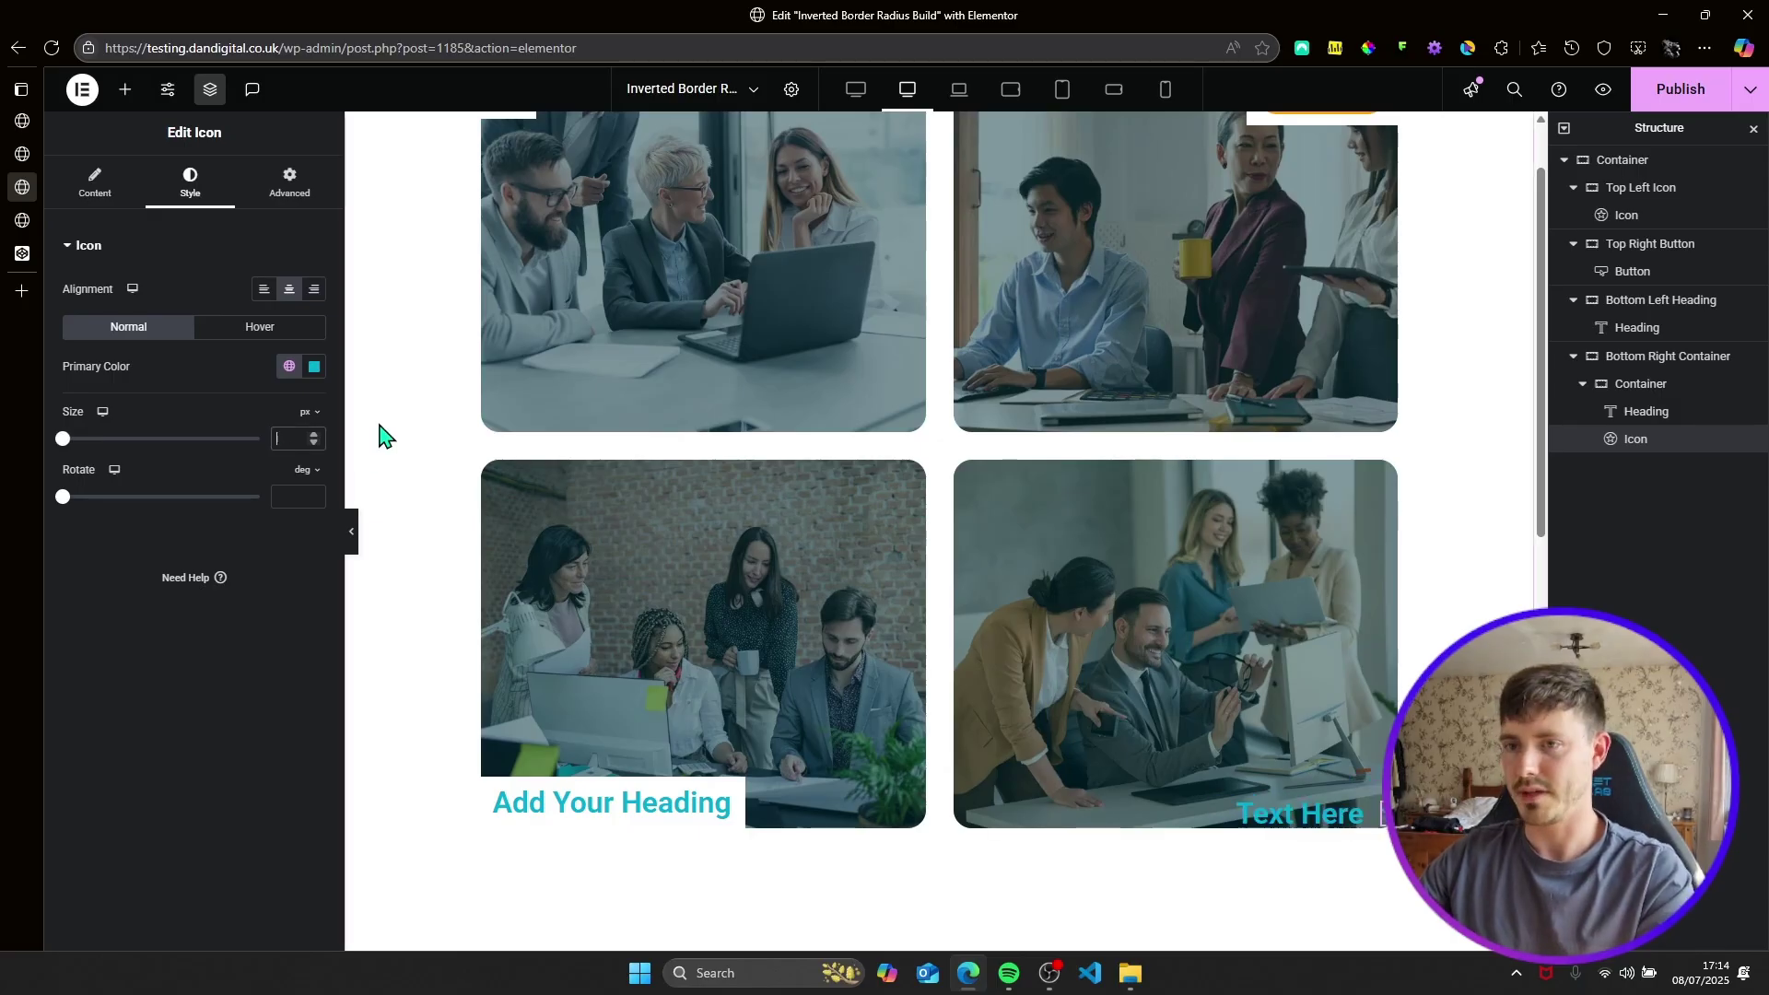
{"action": "type", "text": "30"}
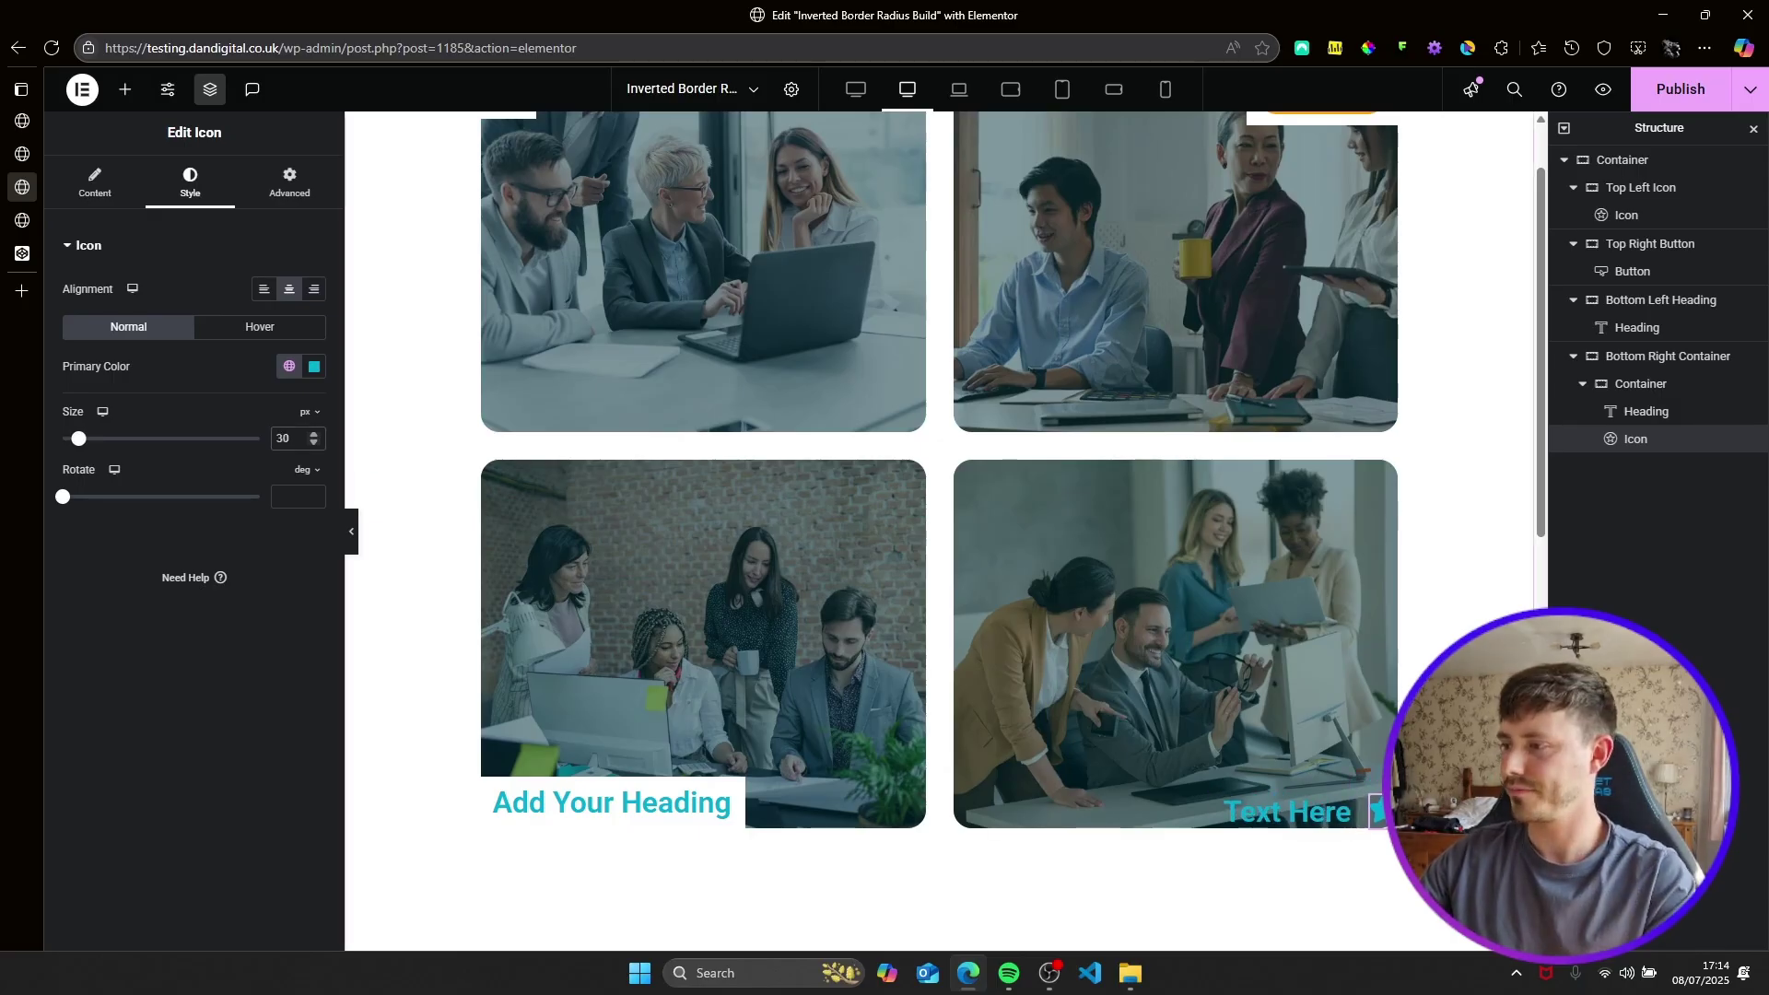
Give the inner container 10 px gaps and 12 px padding with 16 px on the left.
{"action": "left_click", "coordinate": [1643, 385]}
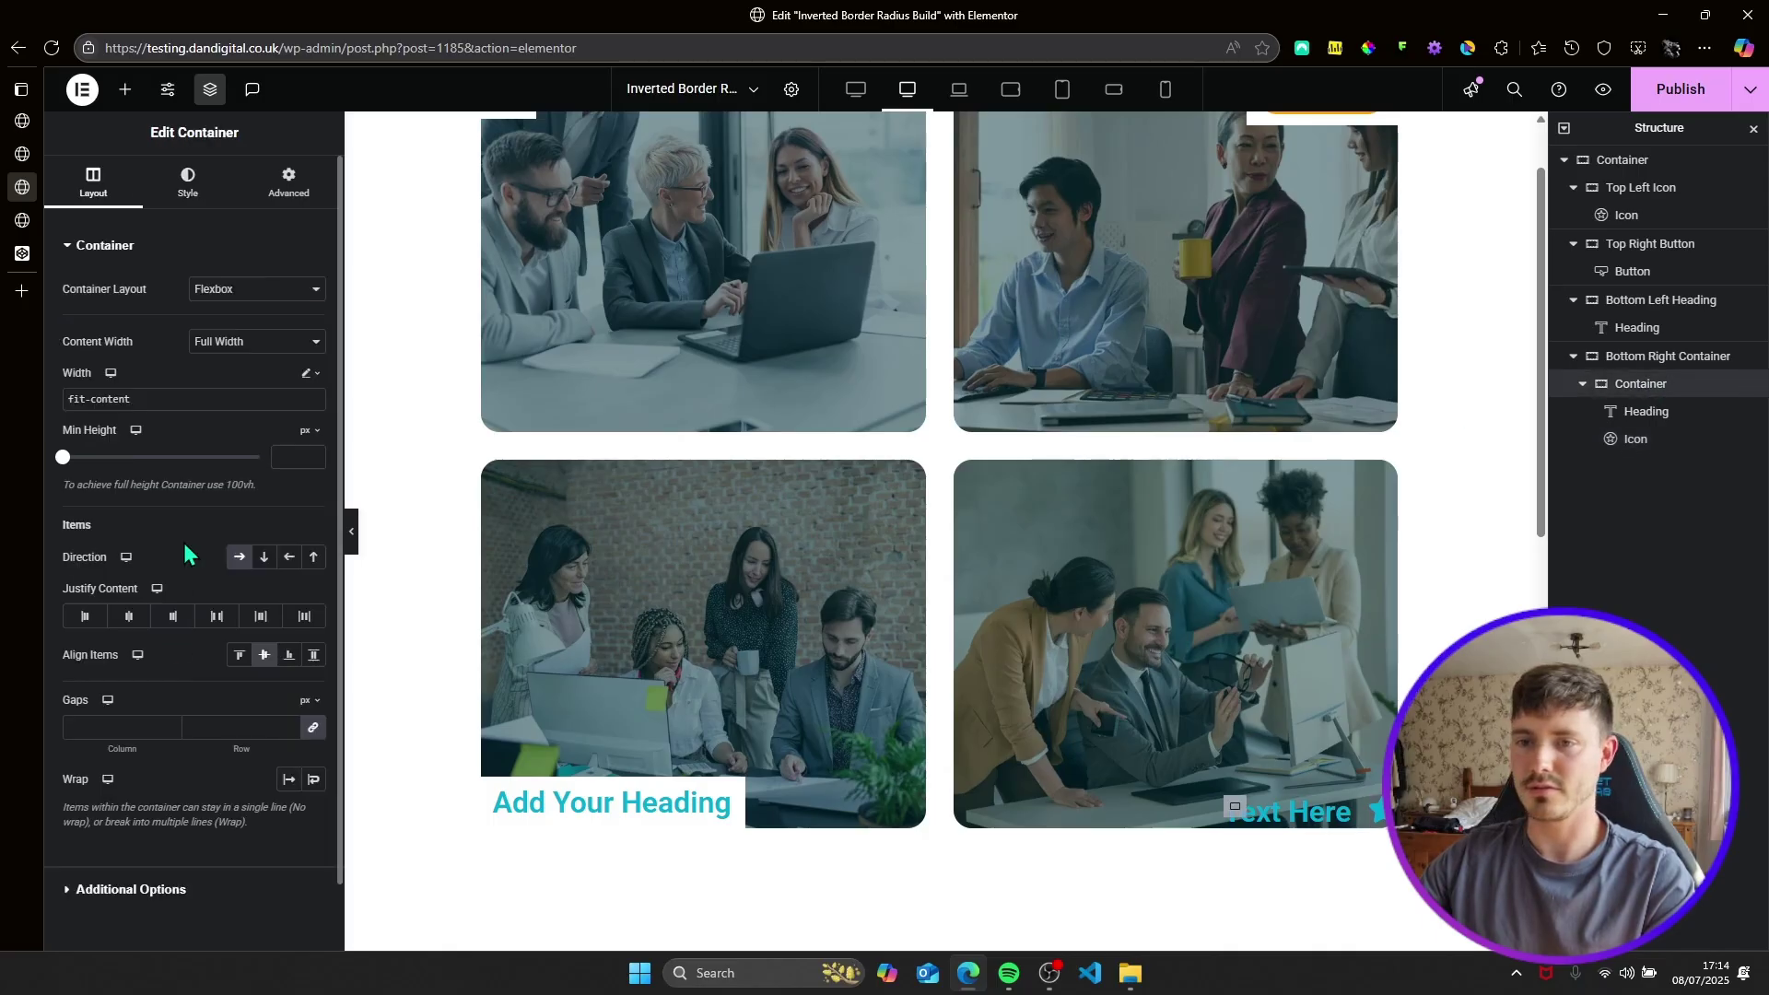
{"action": "type", "text": "10"}
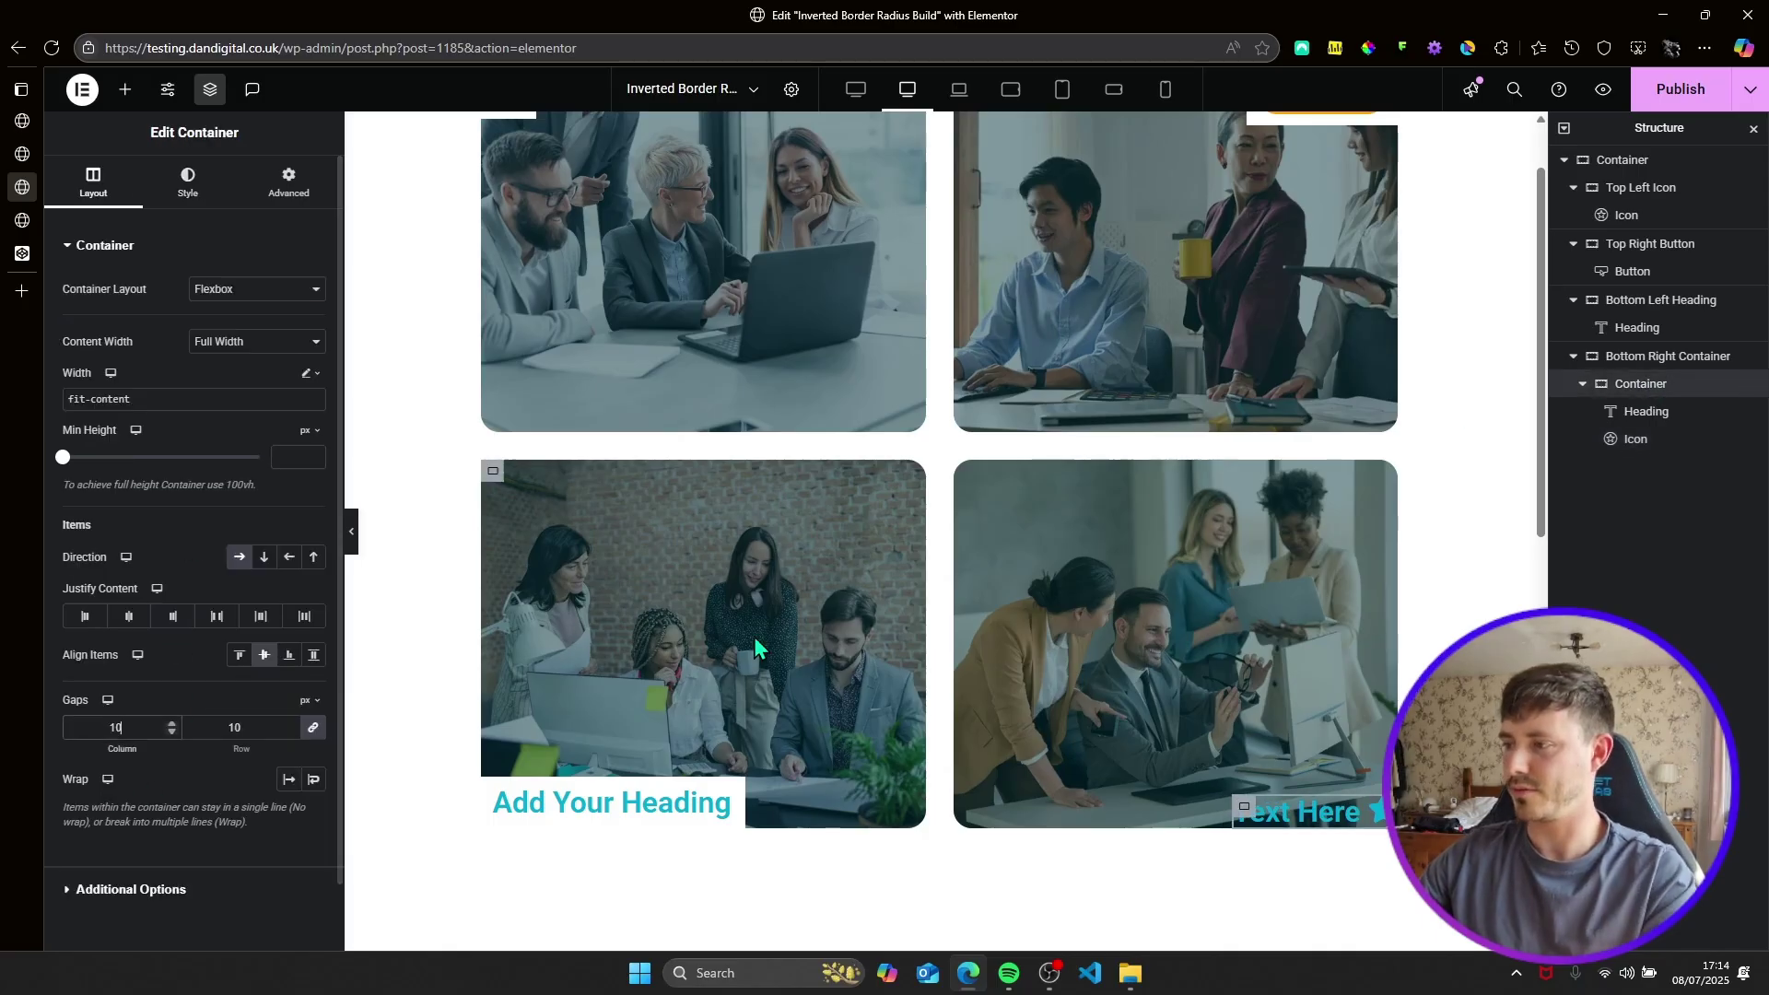
{"action": "left_click", "coordinate": [304, 191]}
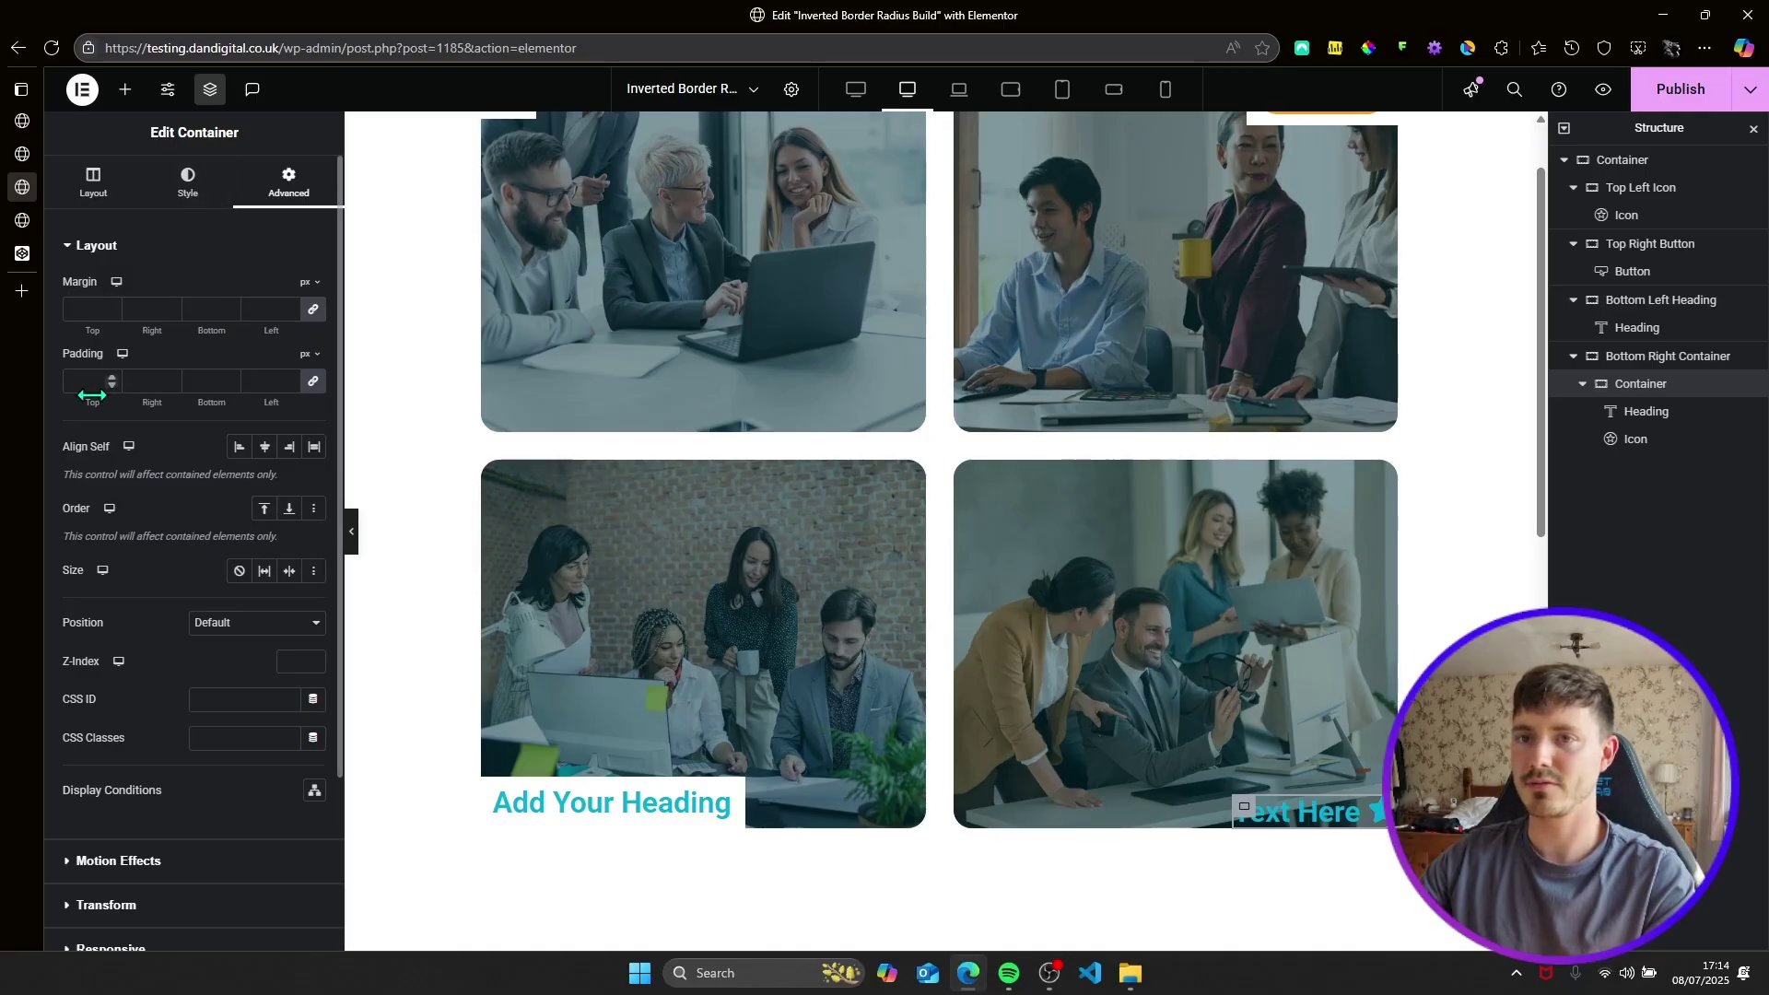
{"action": "type", "text": "12"}
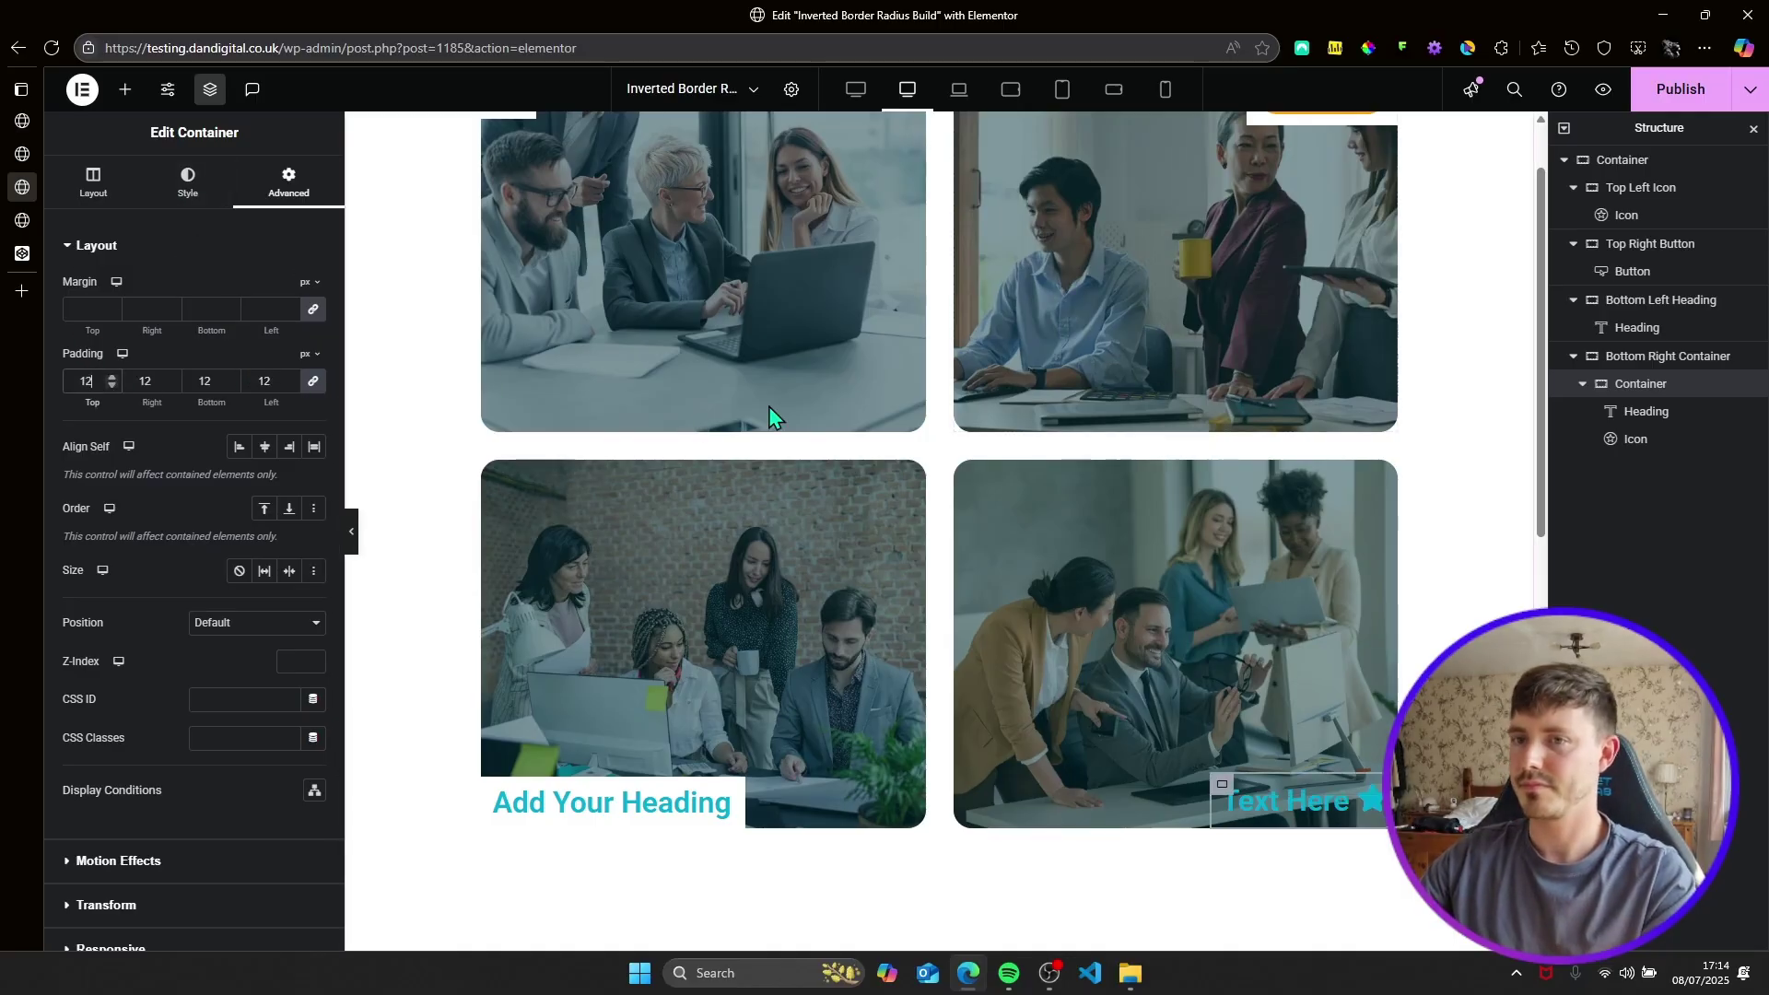
{"action": "left_click", "coordinate": [313, 381]}
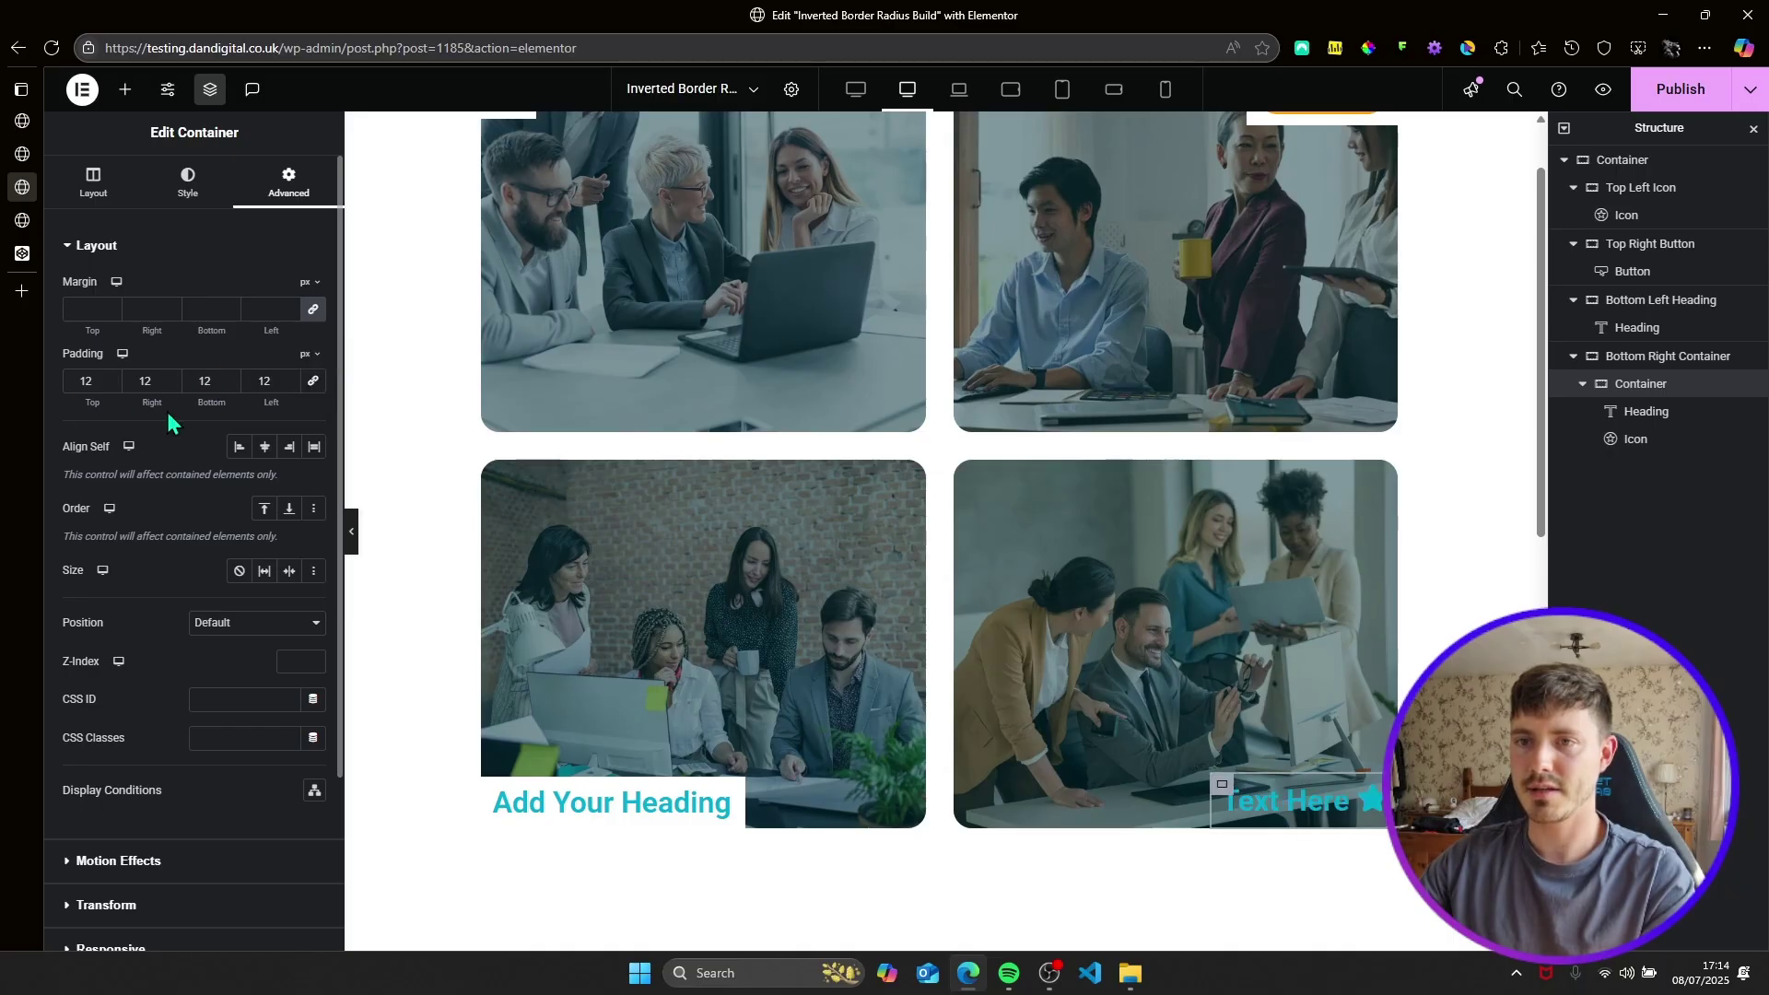
{"action": "double_click", "coordinate": [247, 382]}
{"action": "type", "text": "16"}
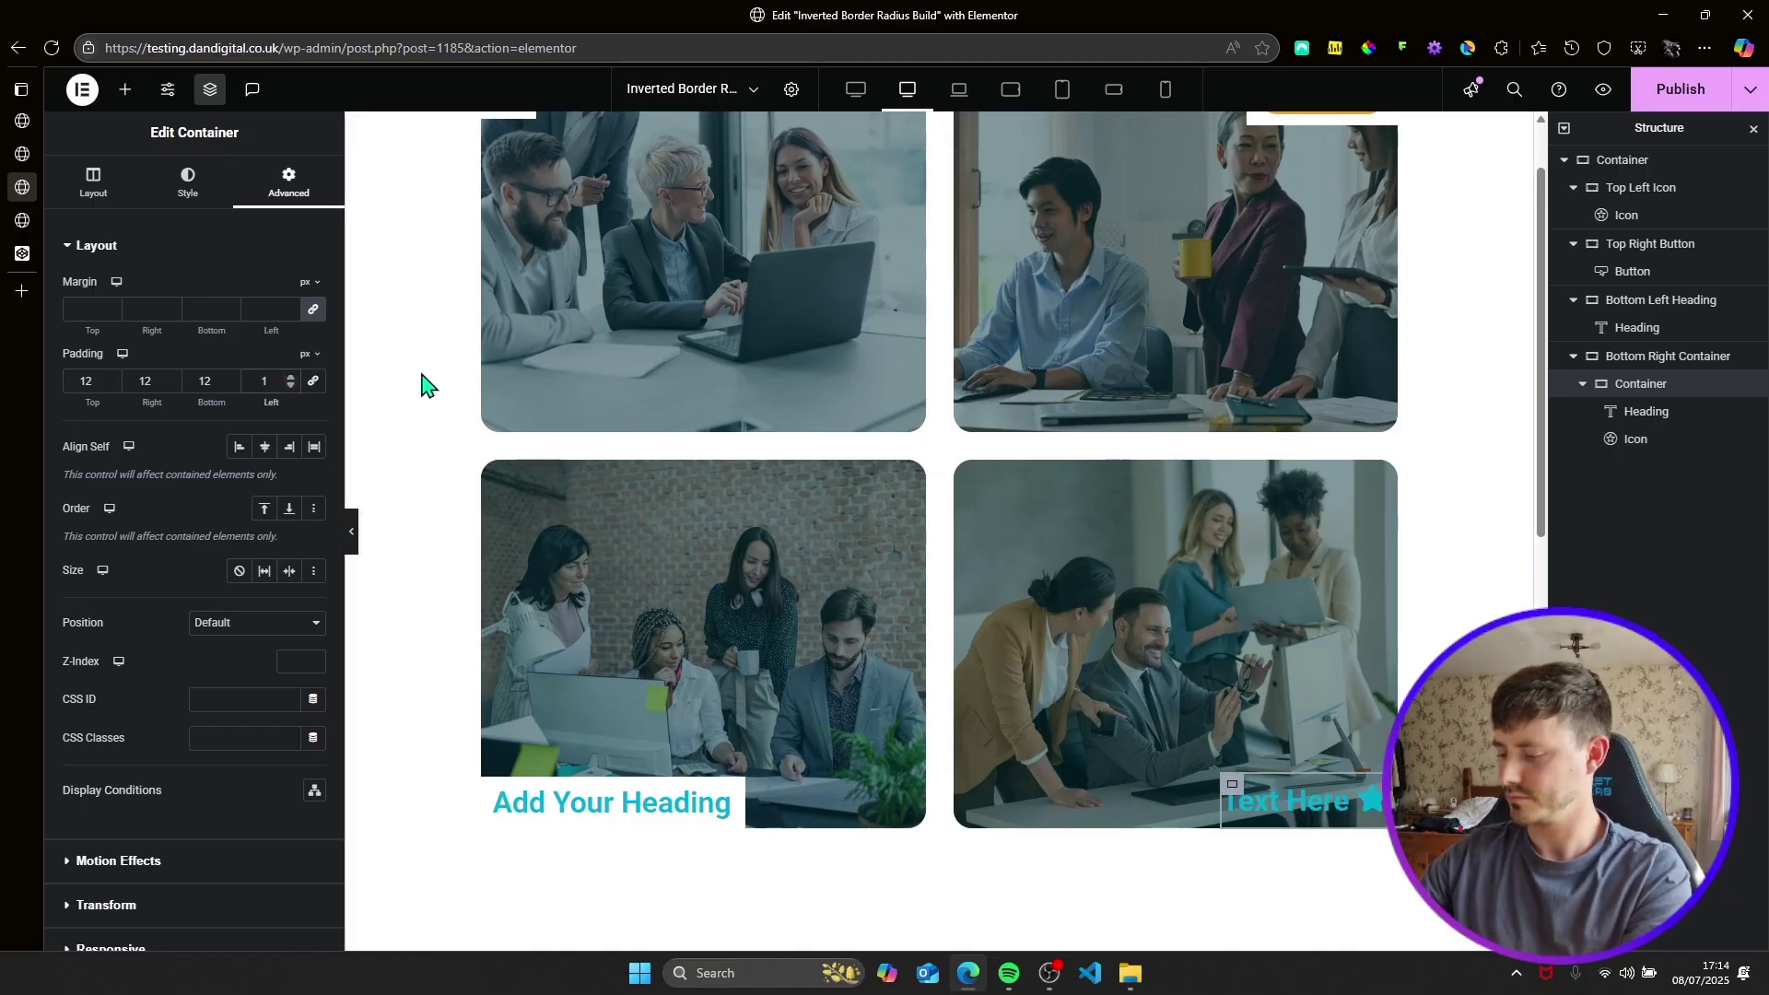
Set the container's background to Classic global White and publish the page.
{"action": "left_click", "coordinate": [187, 180]}
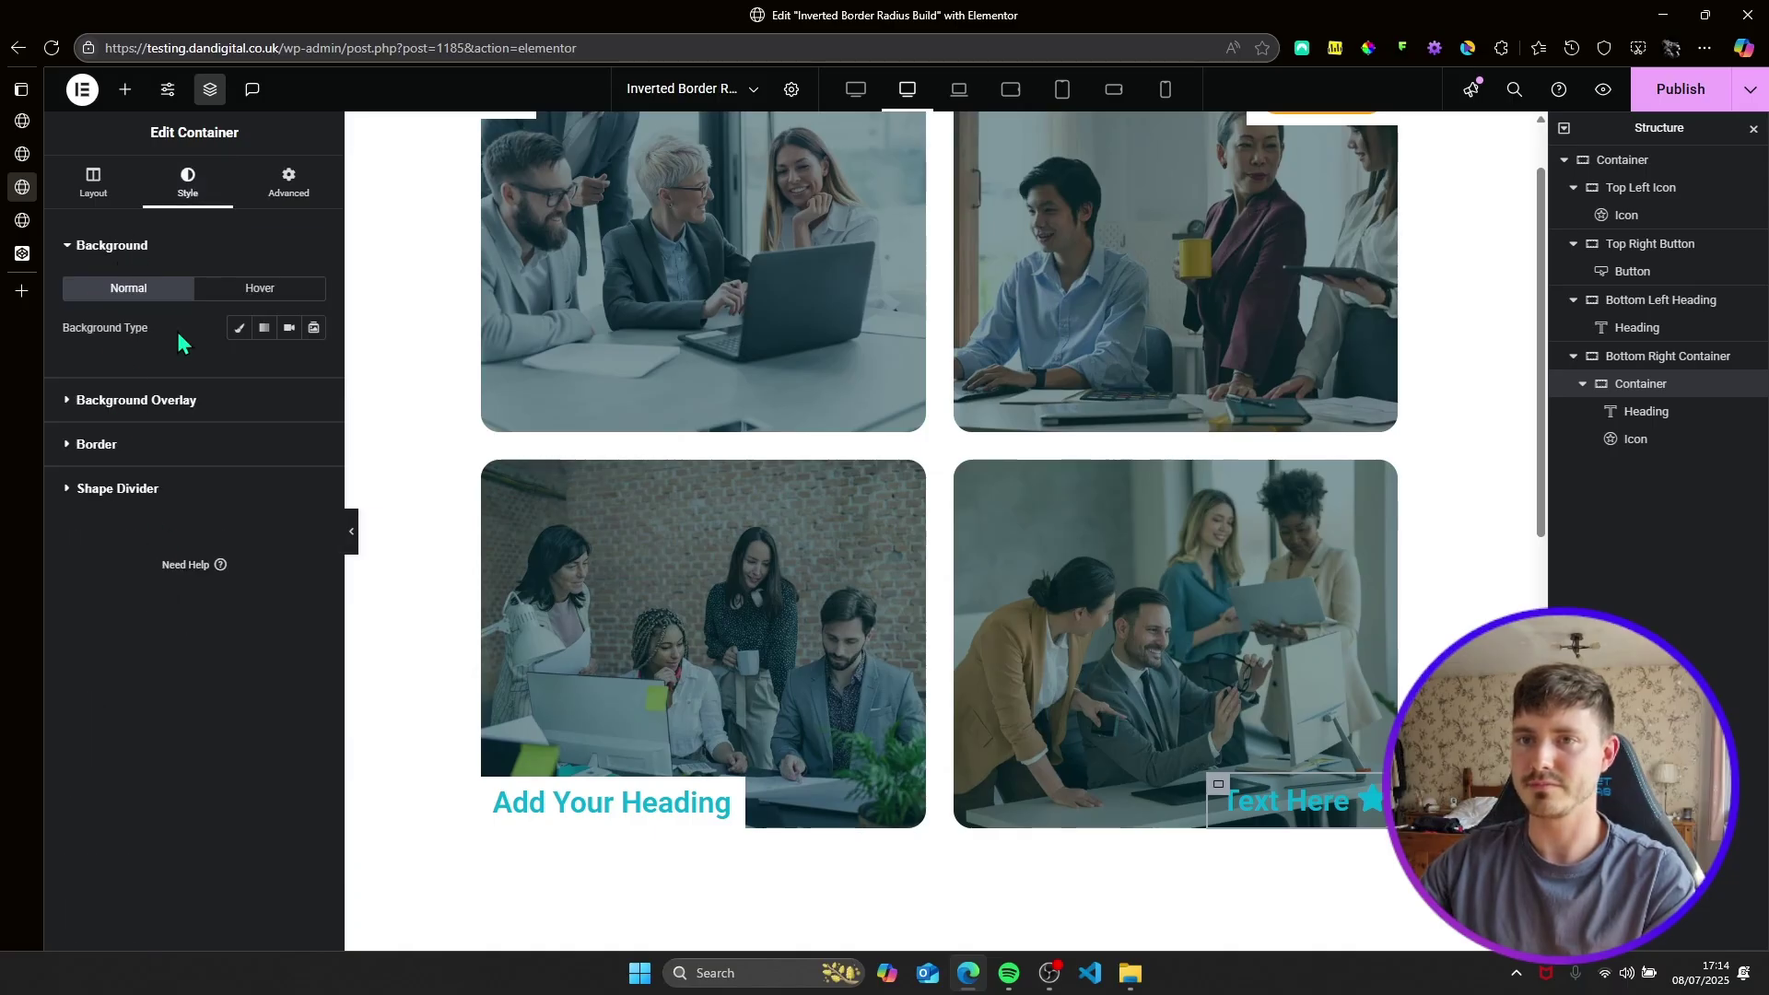
{"action": "left_click", "coordinate": [239, 332]}
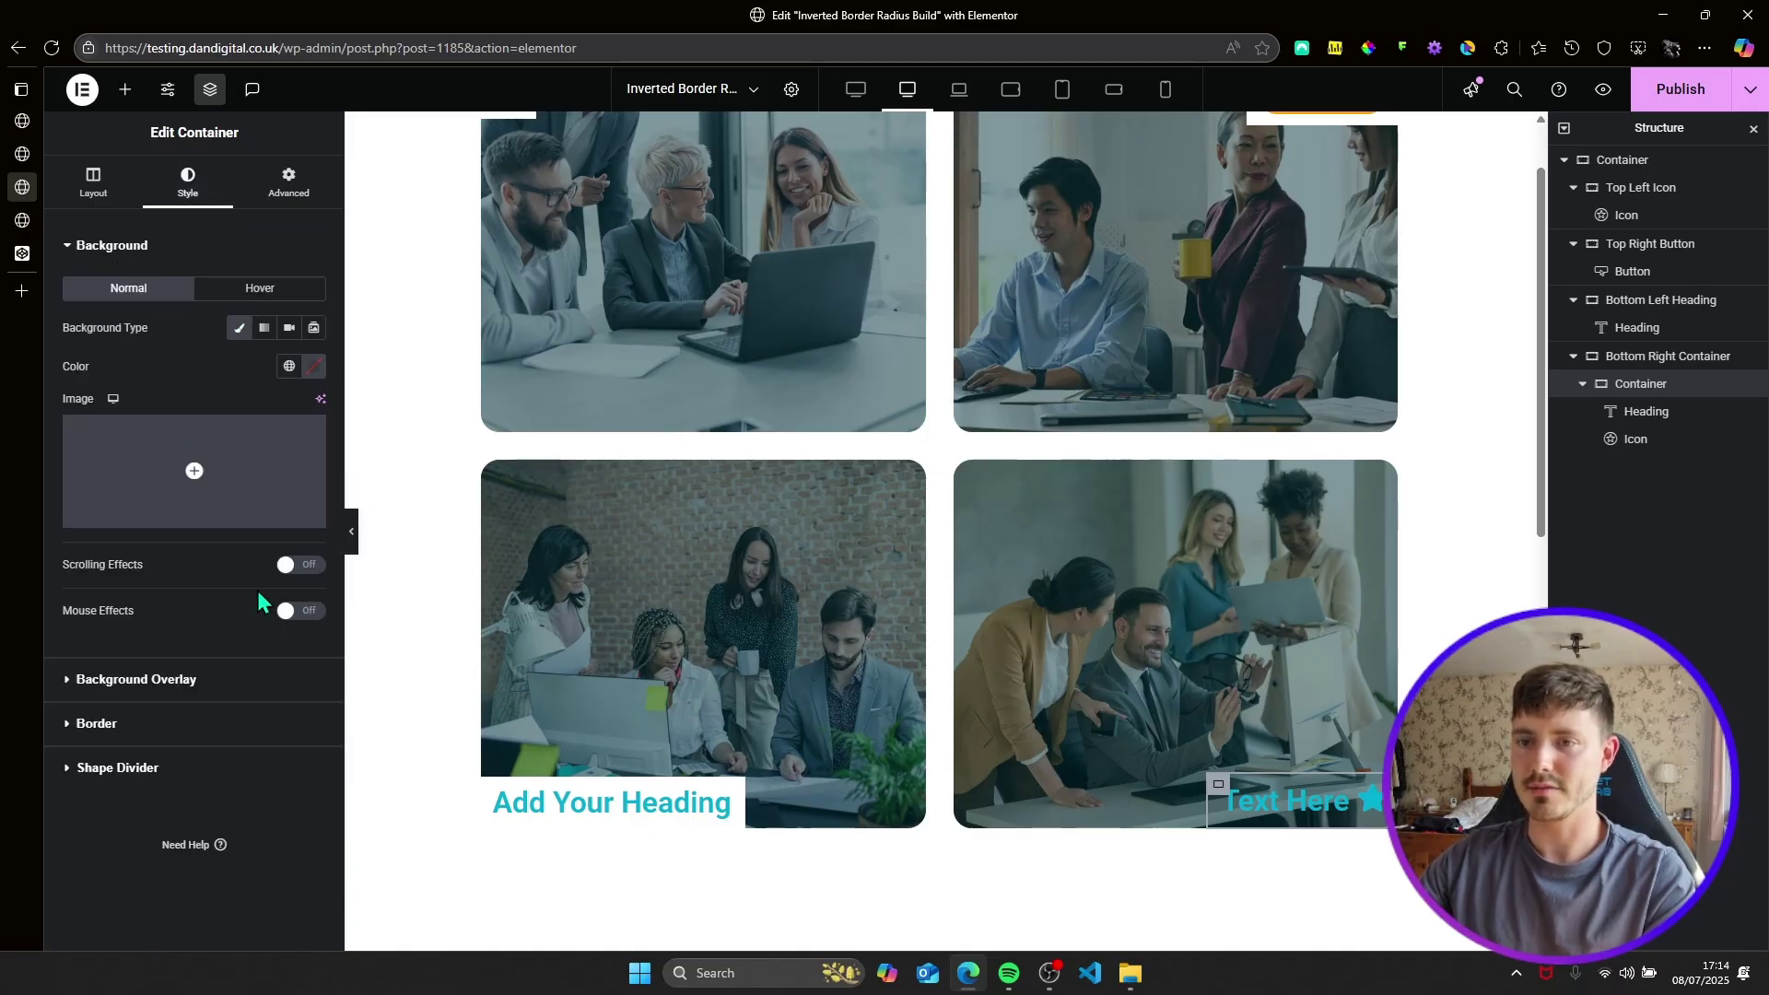
{"action": "left_click", "coordinate": [289, 367]}
{"action": "left_click", "coordinate": [152, 630]}
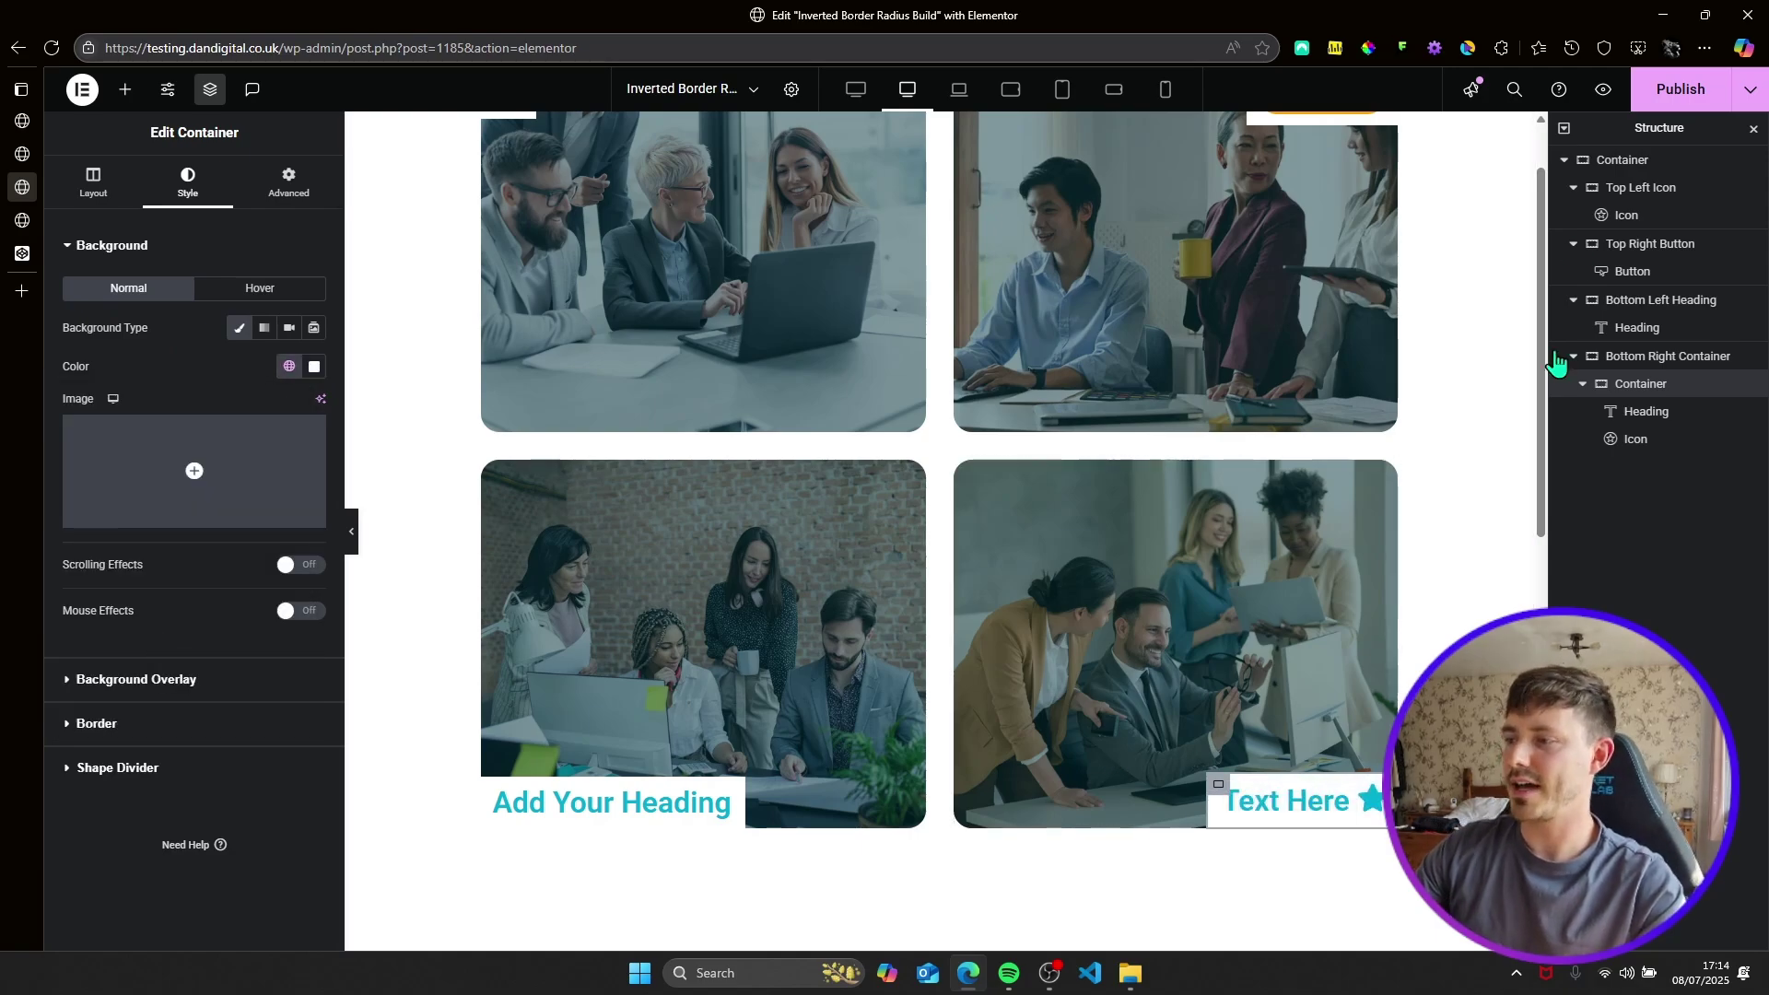
{"action": "left_click", "coordinate": [1682, 89]}
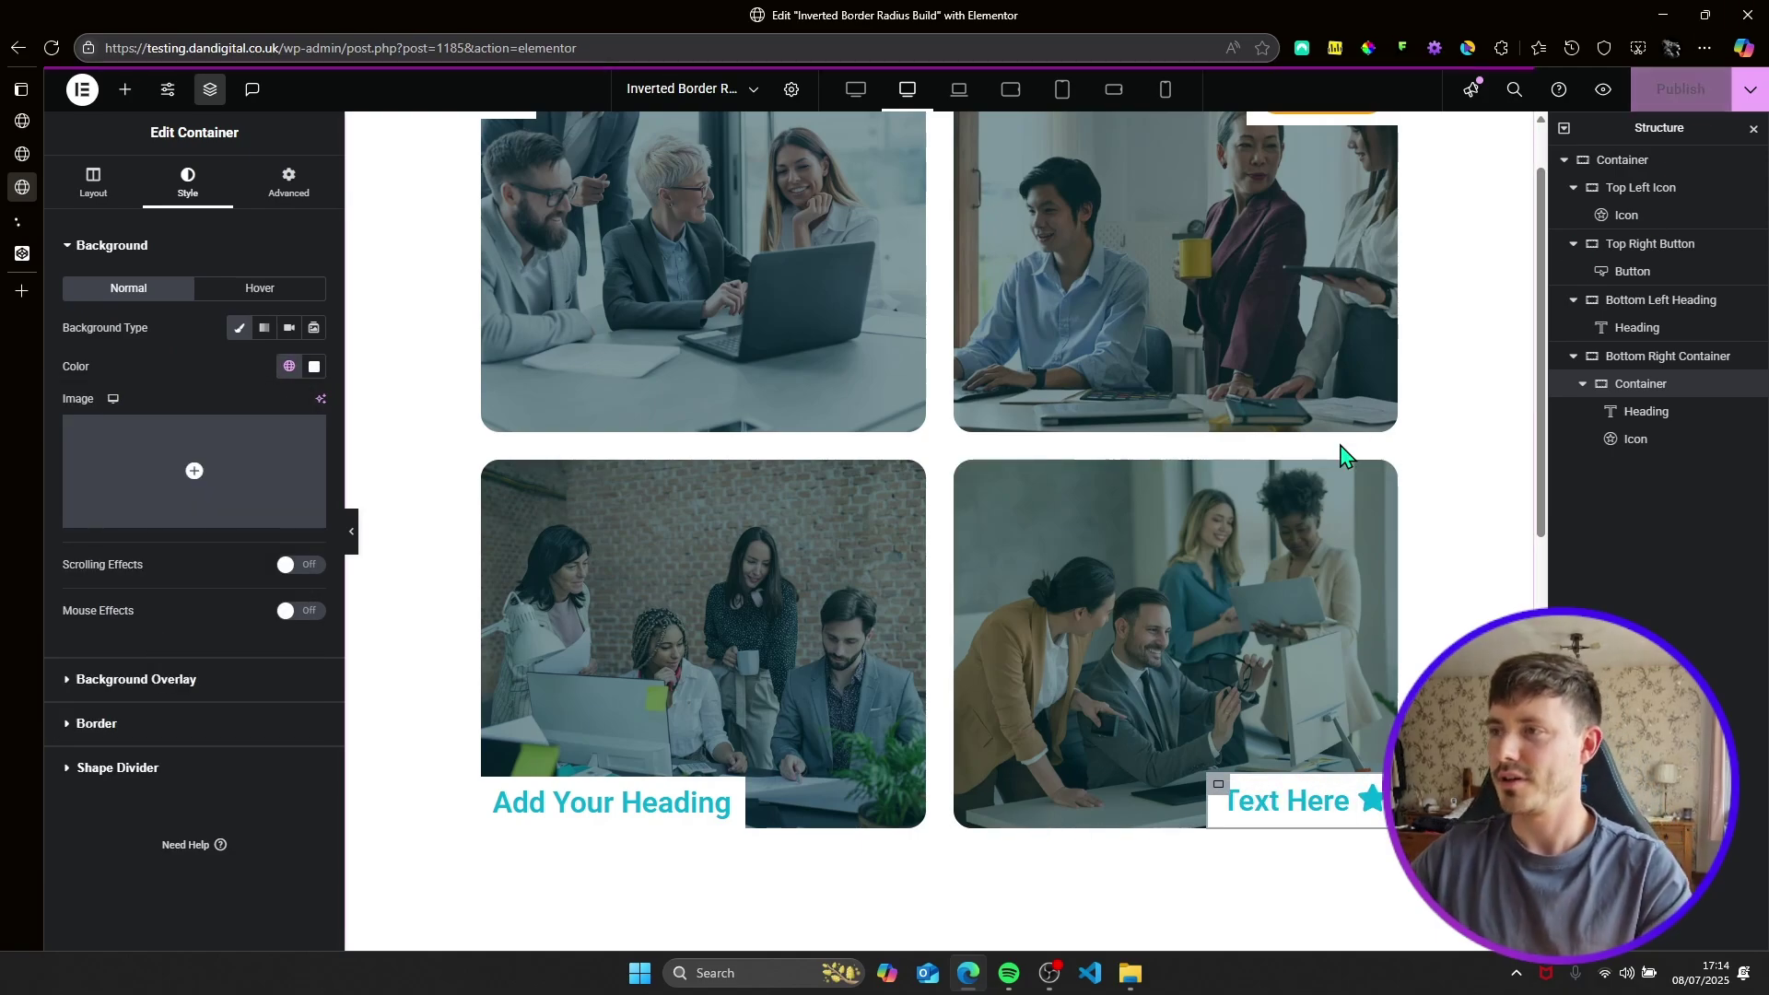
{"action": "left_click", "coordinate": [23, 220]}
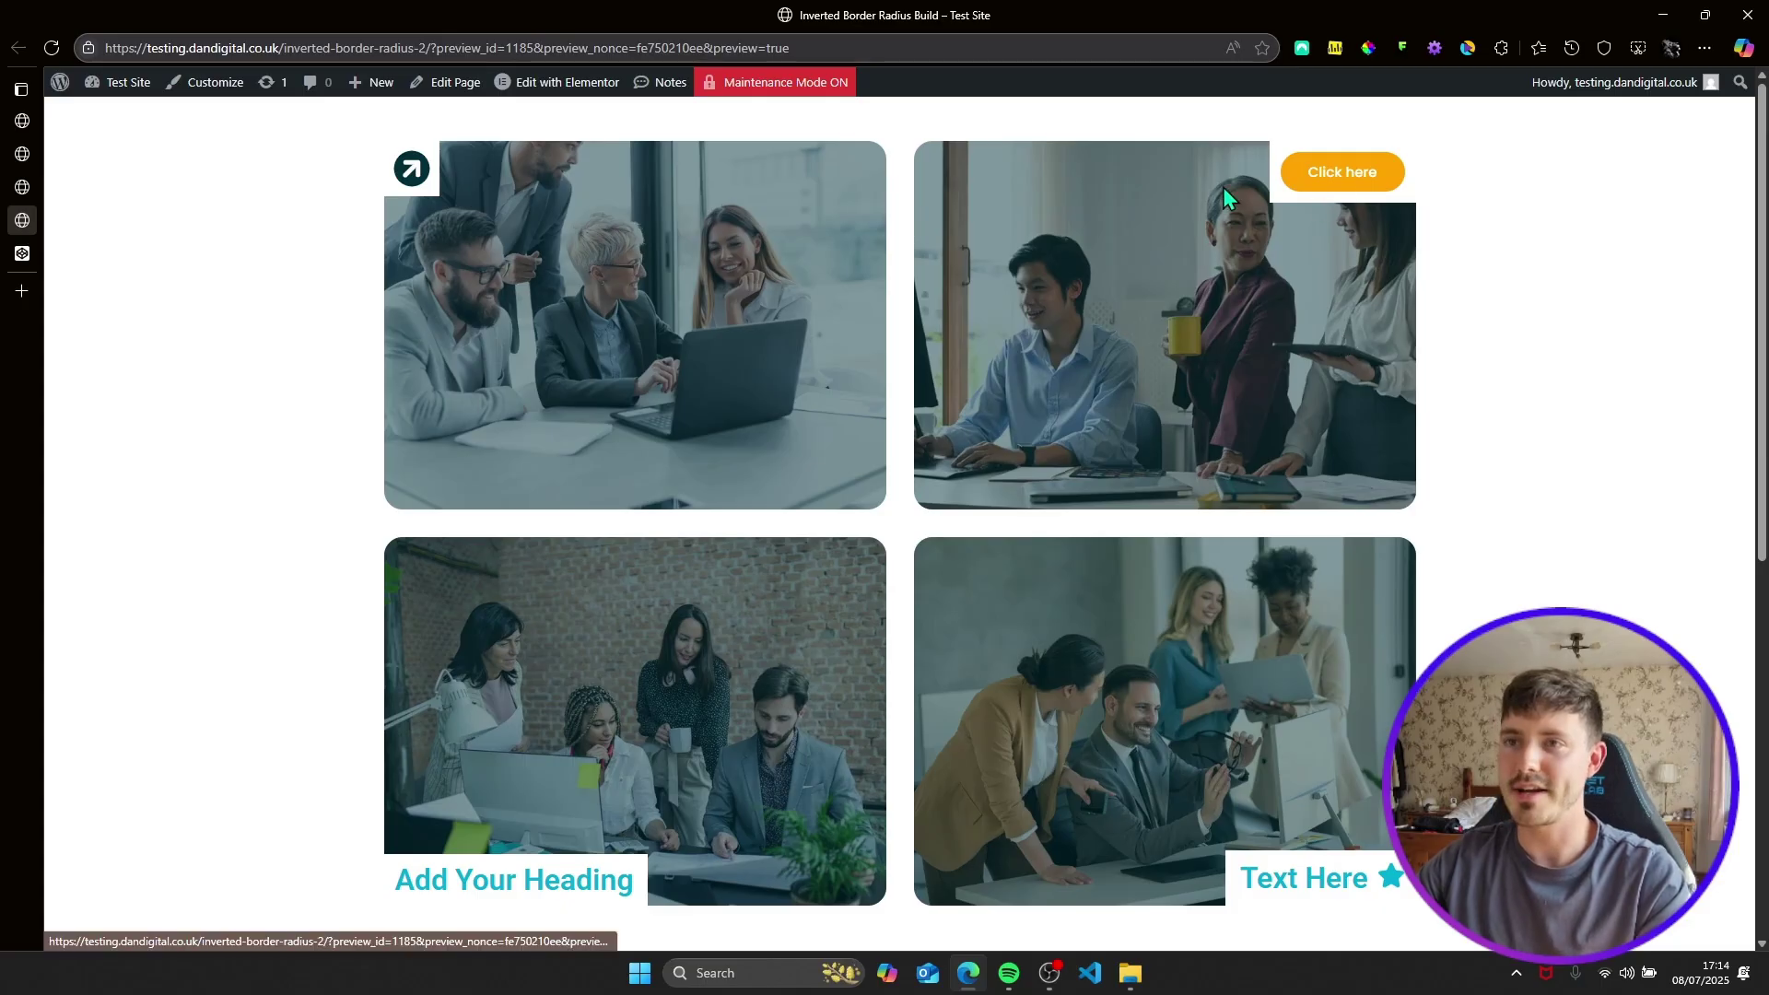
{"action": "left_click", "coordinate": [16, 190]}
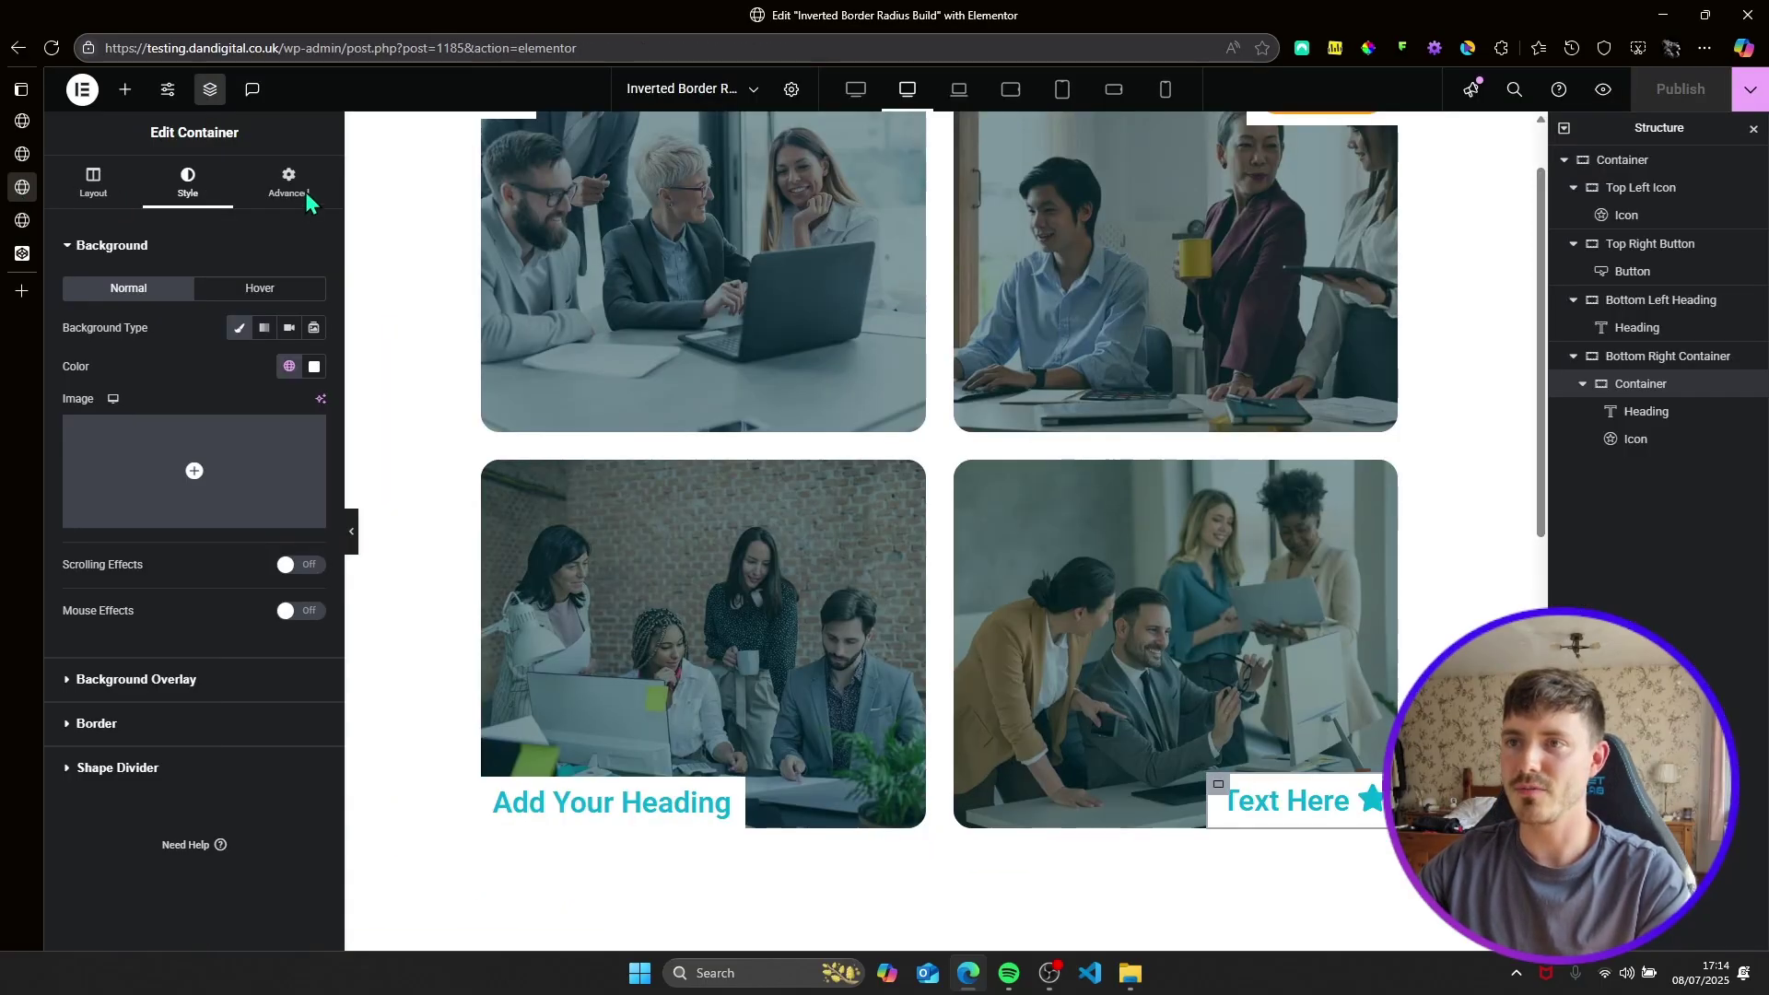
{"action": "scroll", "coordinate": [848, 414], "scroll_direction": "up", "scroll_amount": 1}
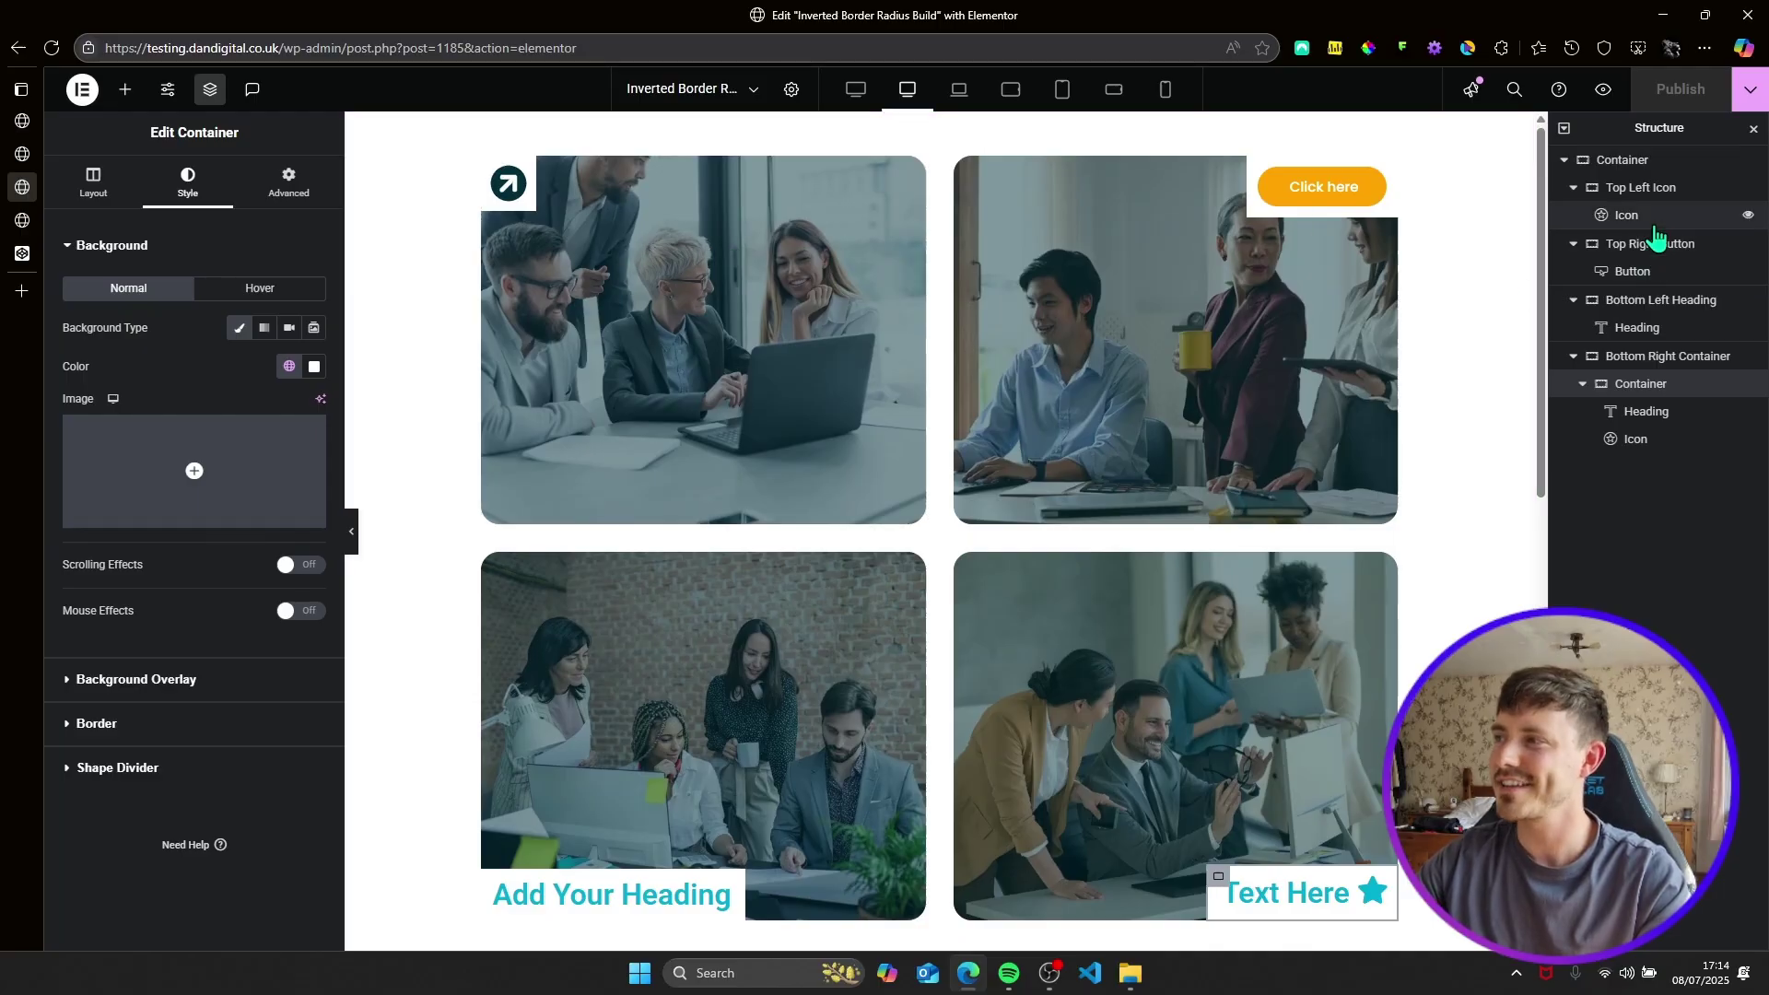
Give the top-left card's icon a 20px border radius on its bottom-right corner.
{"action": "left_click", "coordinate": [1654, 225]}
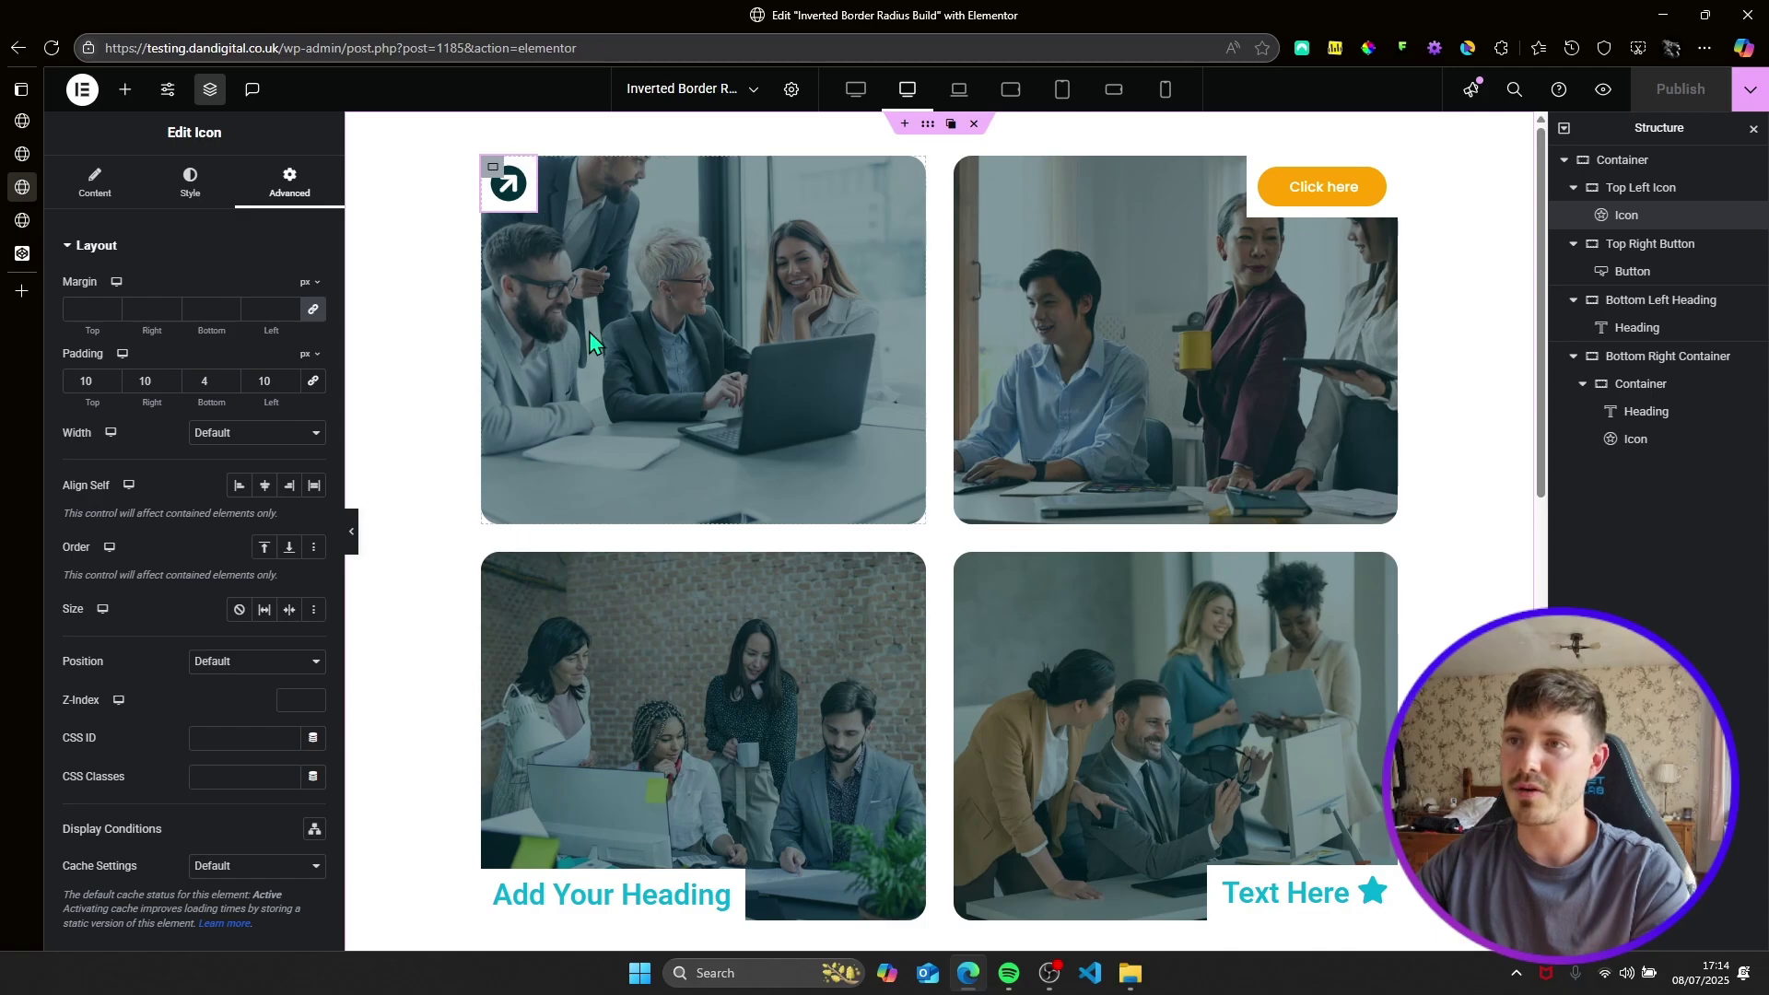
{"action": "scroll", "coordinate": [757, 779], "scroll_direction": "down", "scroll_amount": 1}
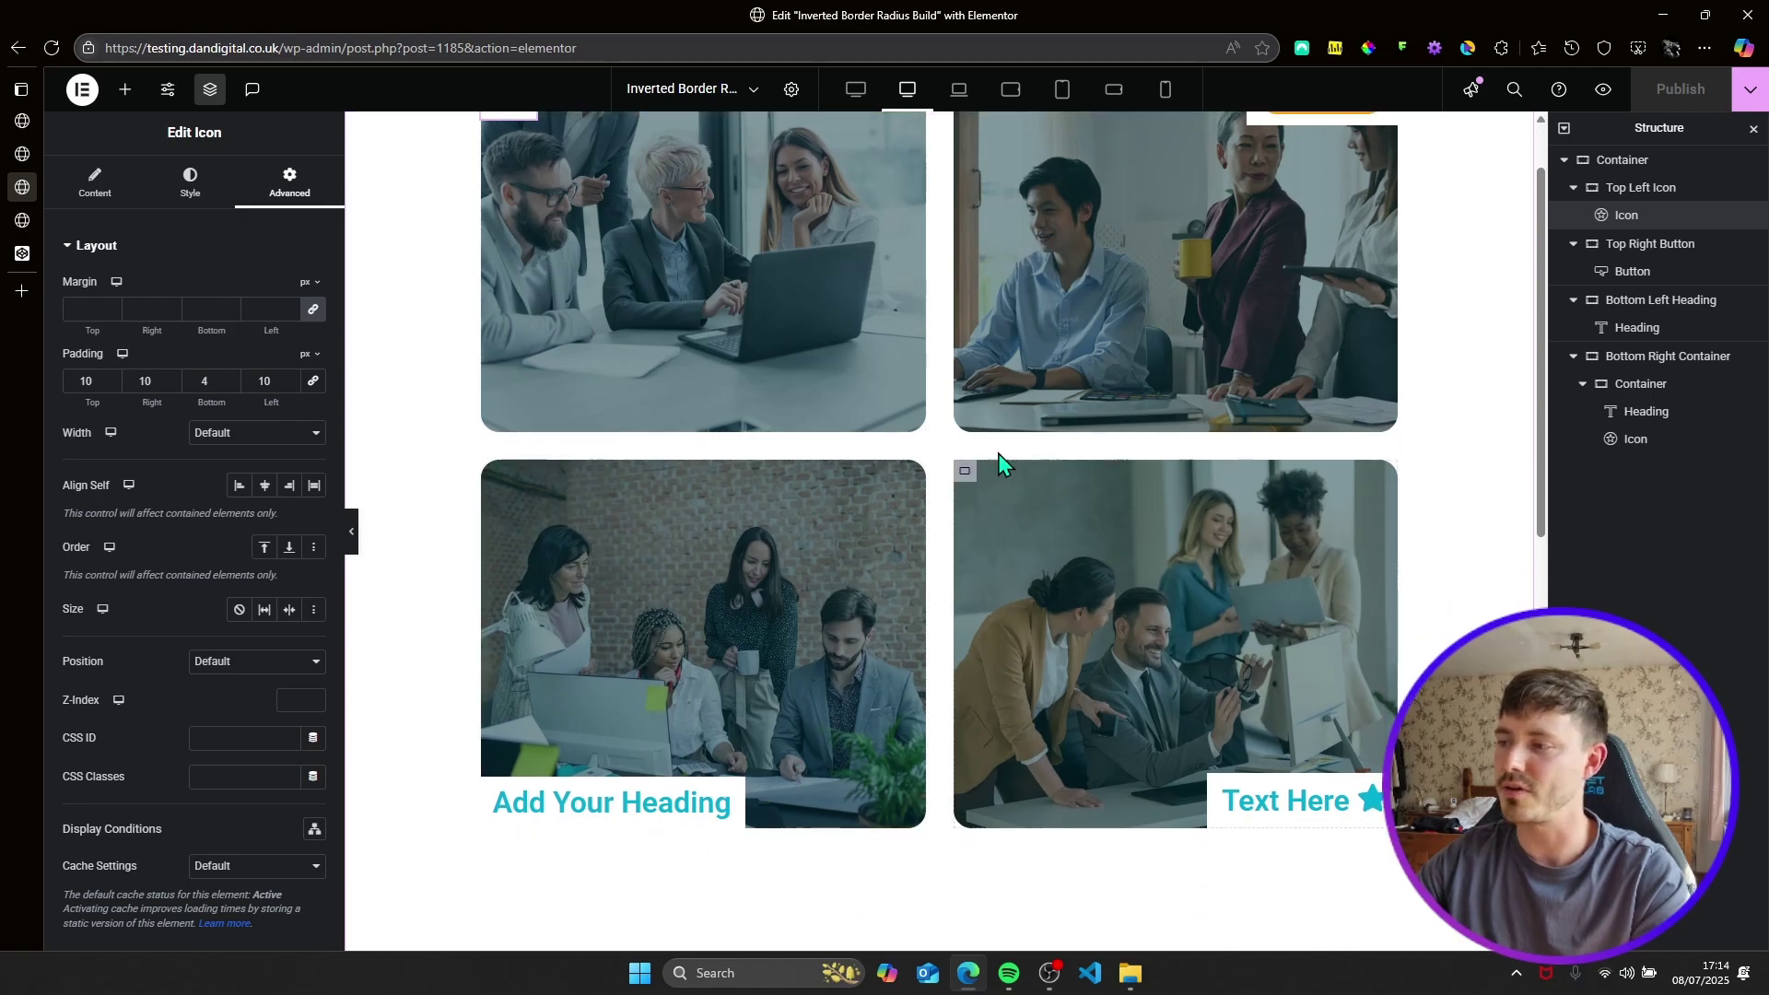
{"action": "scroll", "coordinate": [998, 461], "scroll_direction": "up", "scroll_amount": 1}
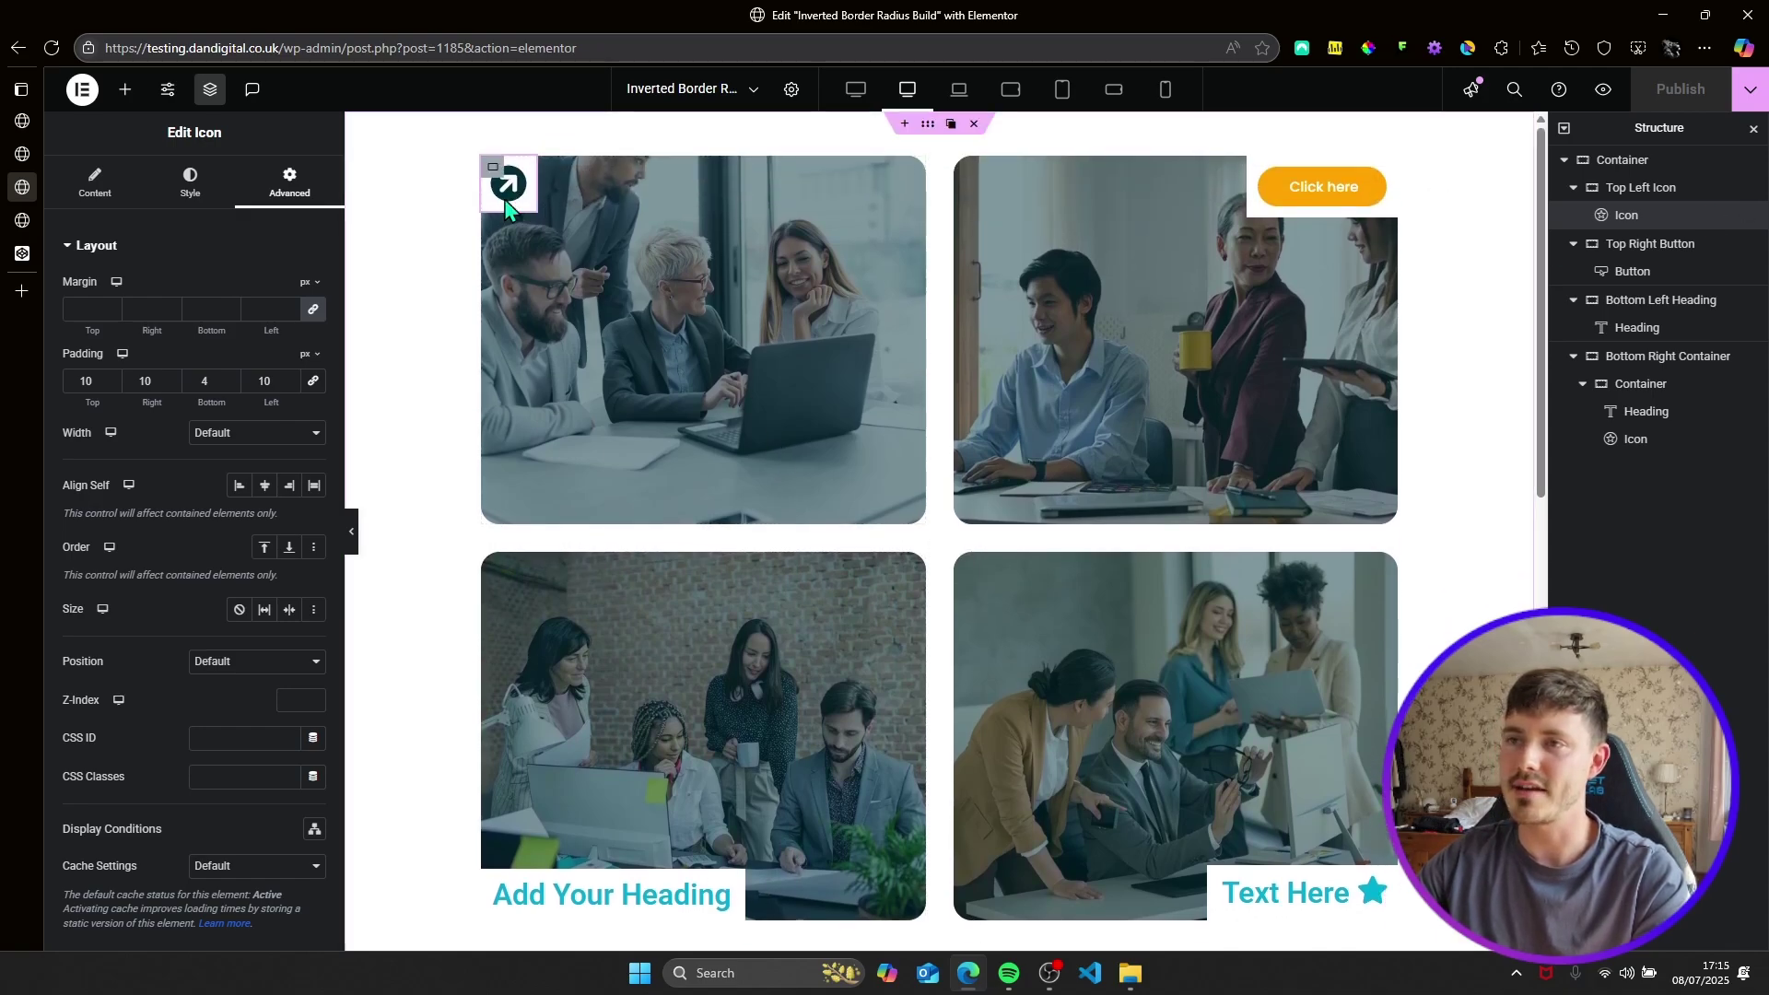
{"action": "scroll", "coordinate": [207, 581], "scroll_direction": "down", "scroll_amount": 2}
{"action": "scroll", "coordinate": [156, 783], "scroll_direction": "down", "scroll_amount": 1}
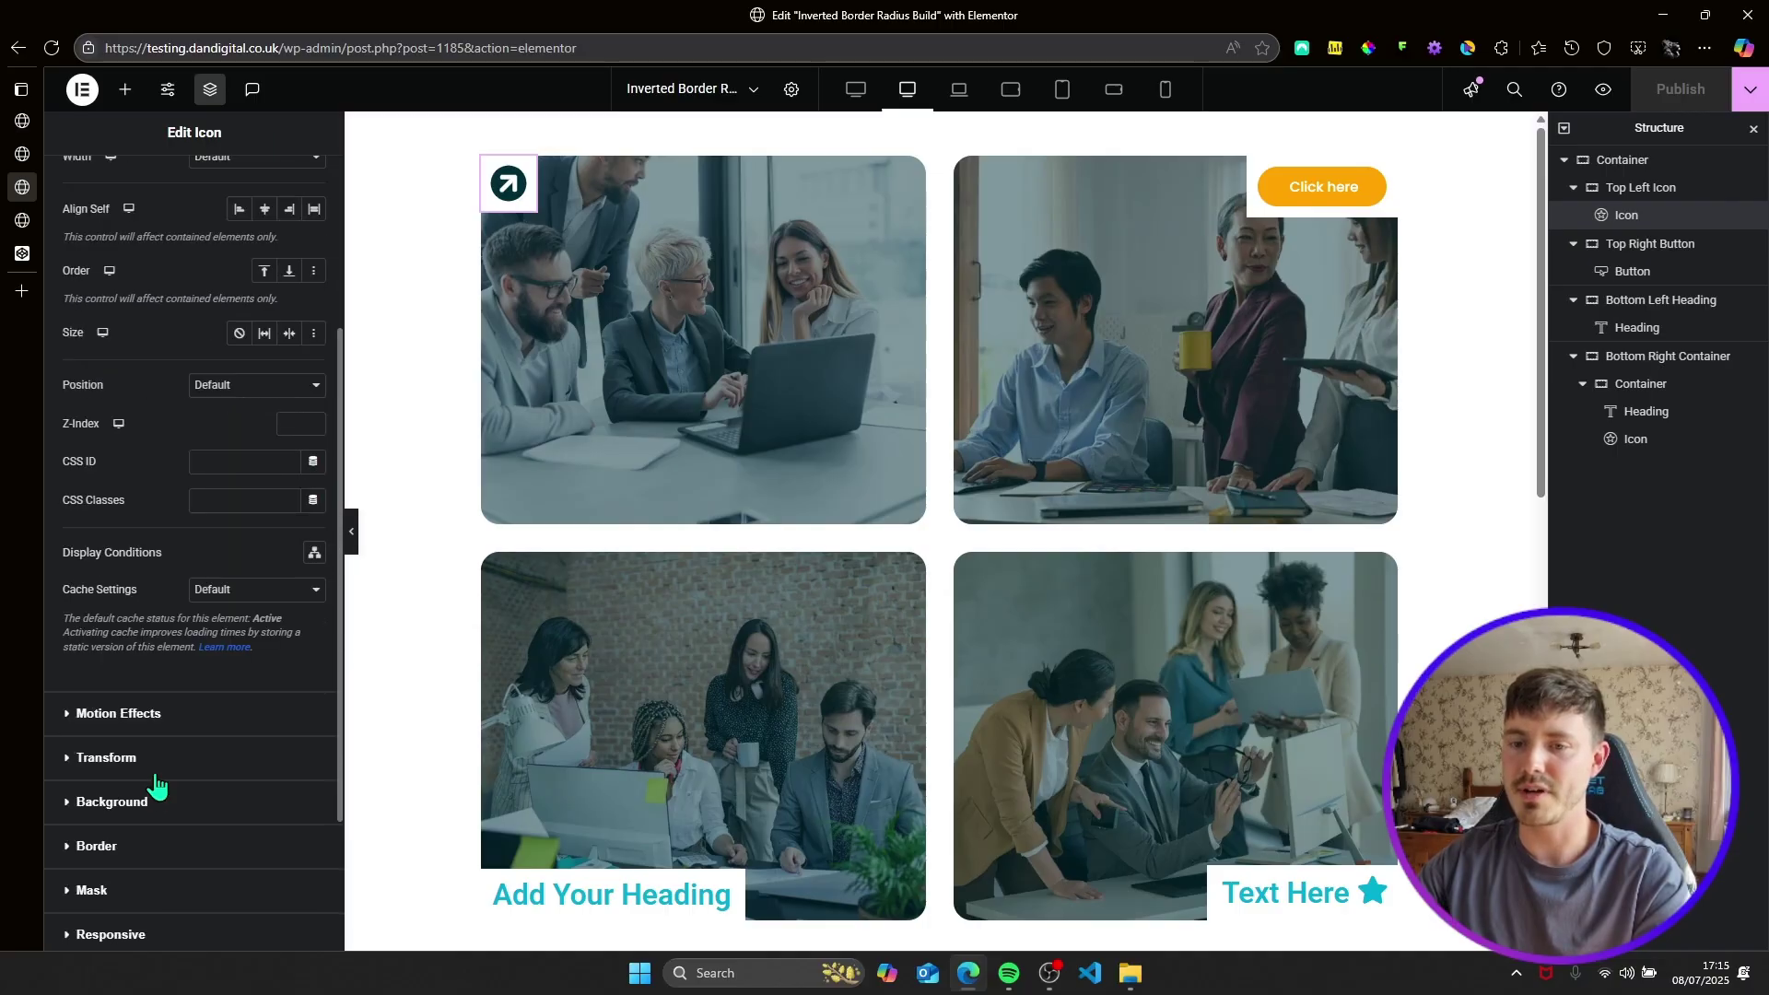
{"action": "scroll", "coordinate": [129, 709], "scroll_direction": "down", "scroll_amount": 2}
{"action": "left_click", "coordinate": [111, 679]}
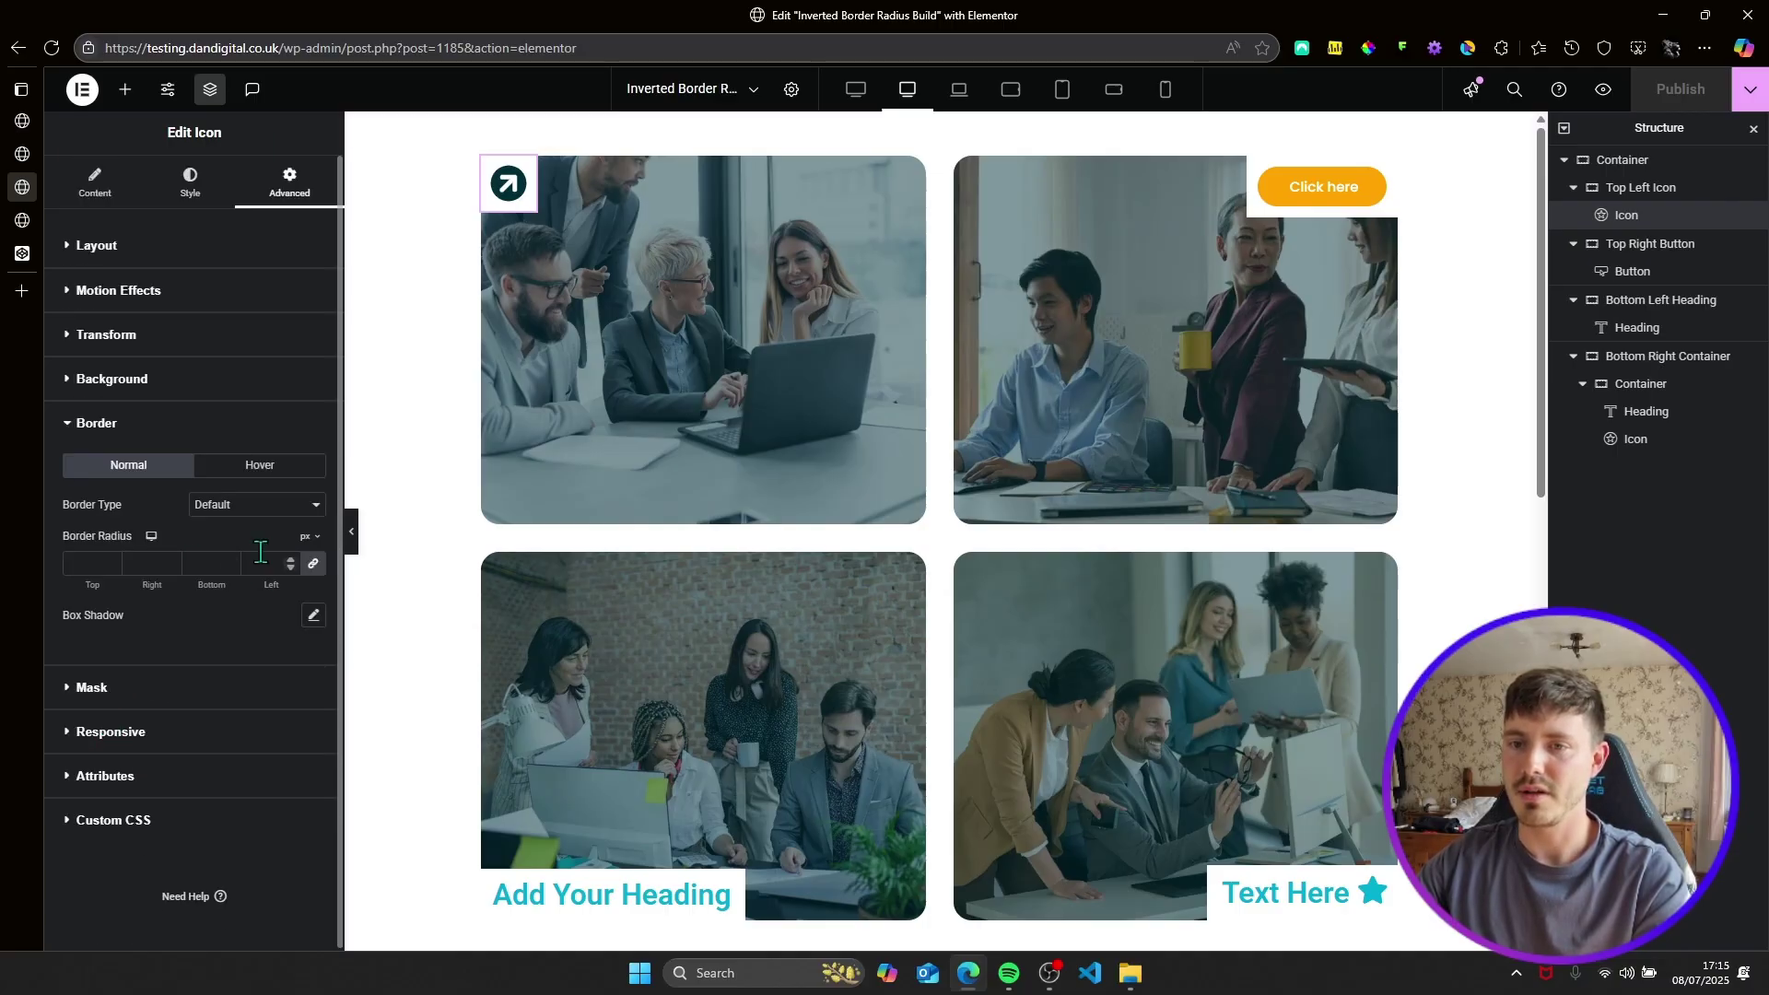
{"action": "left_click", "coordinate": [313, 563]}
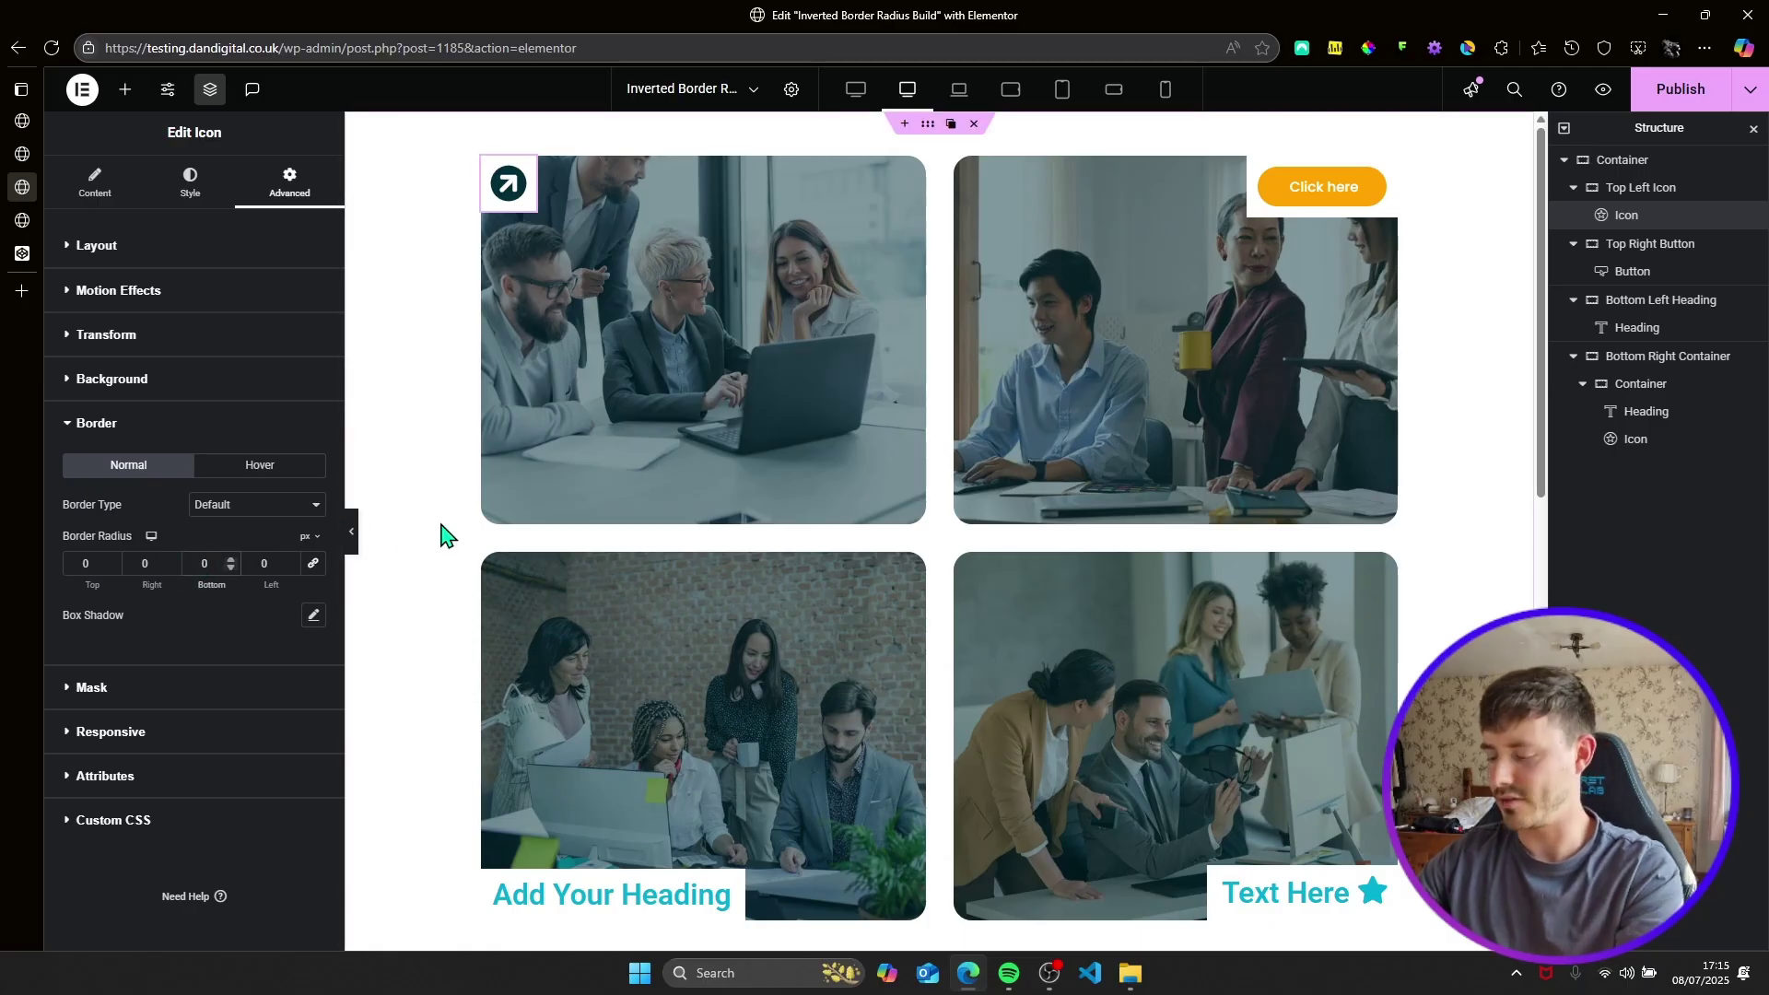
{"action": "type", "text": "20"}
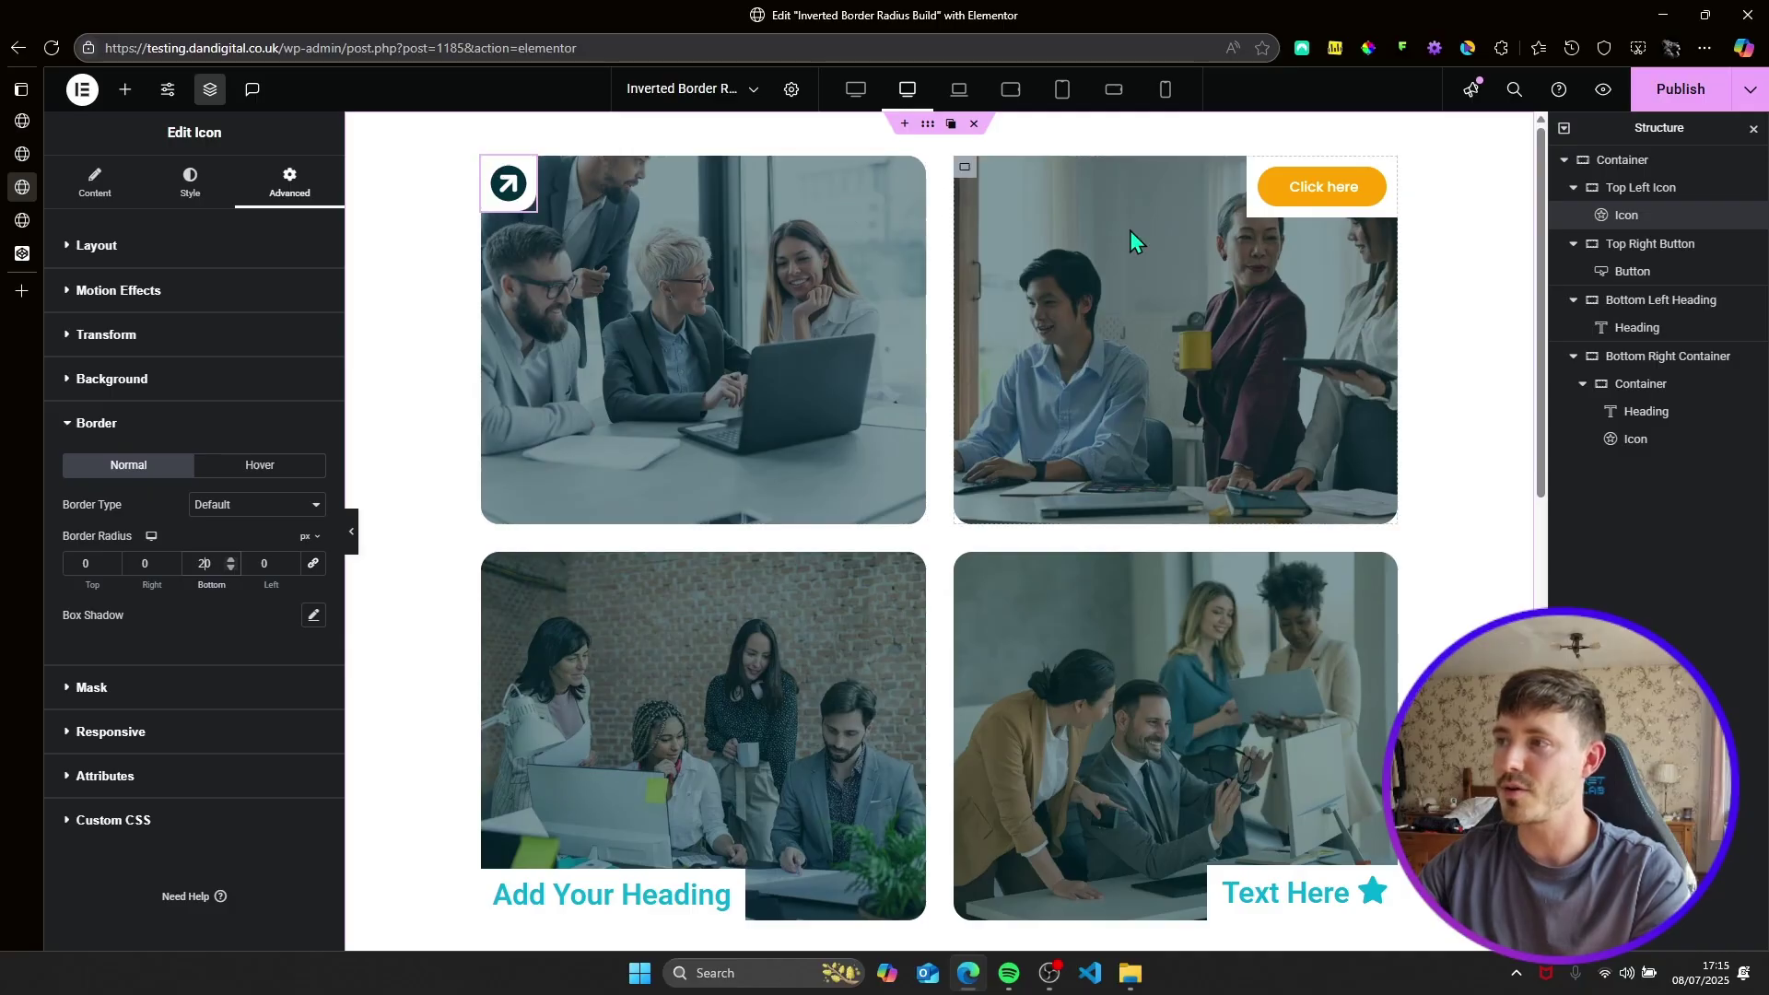
Unlink the Click here button's corner radii and set its bottom-left corner to 20px.
{"action": "left_click", "coordinate": [1631, 272]}
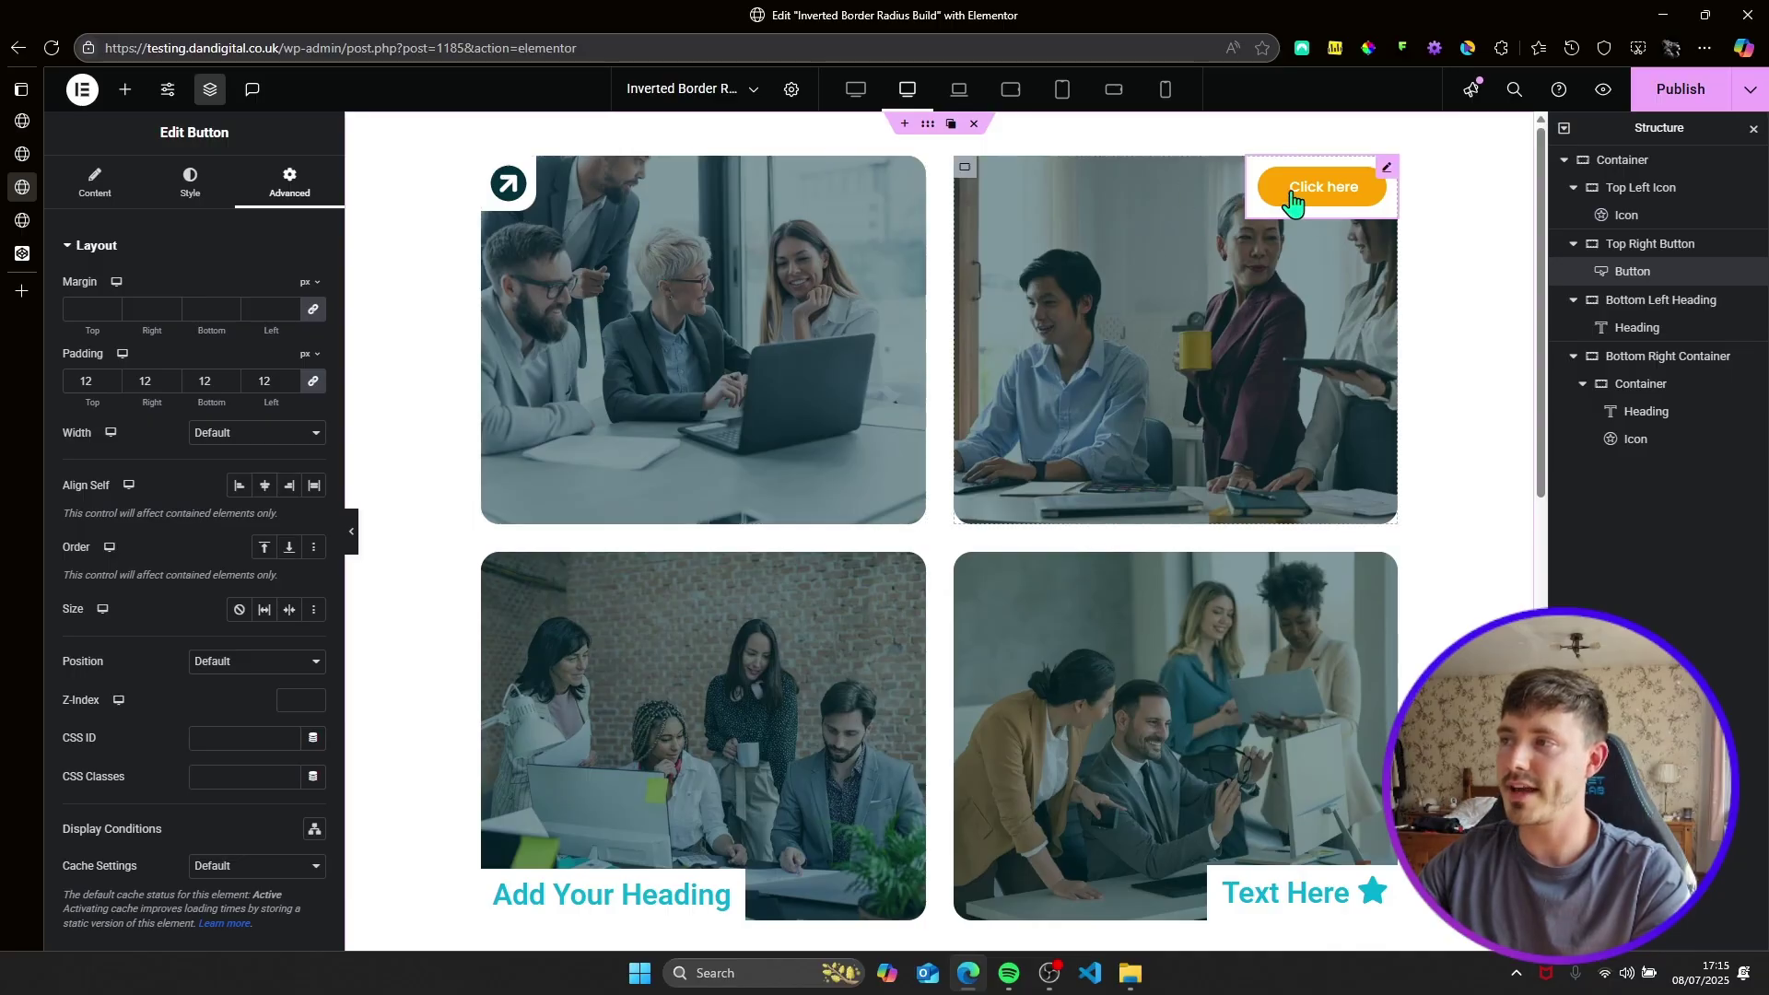
{"action": "scroll", "coordinate": [80, 695], "scroll_direction": "down", "scroll_amount": 5}
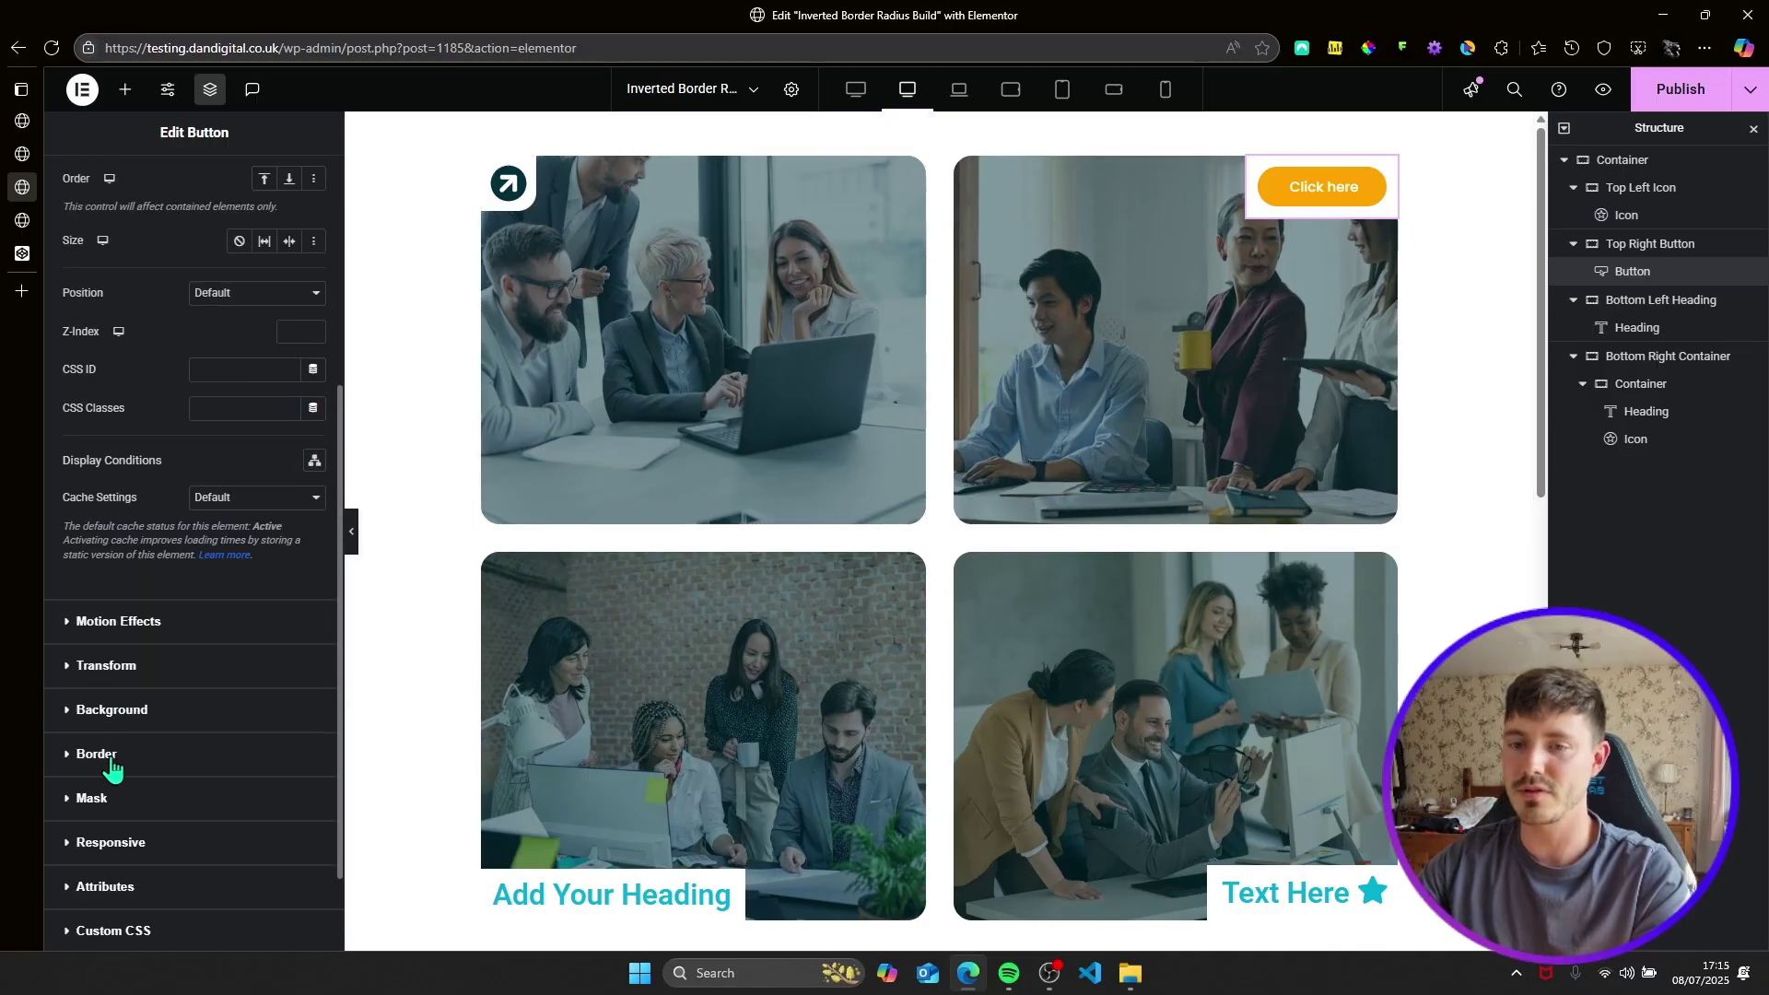
{"action": "left_click", "coordinate": [114, 776]}
{"action": "left_click", "coordinate": [313, 562]}
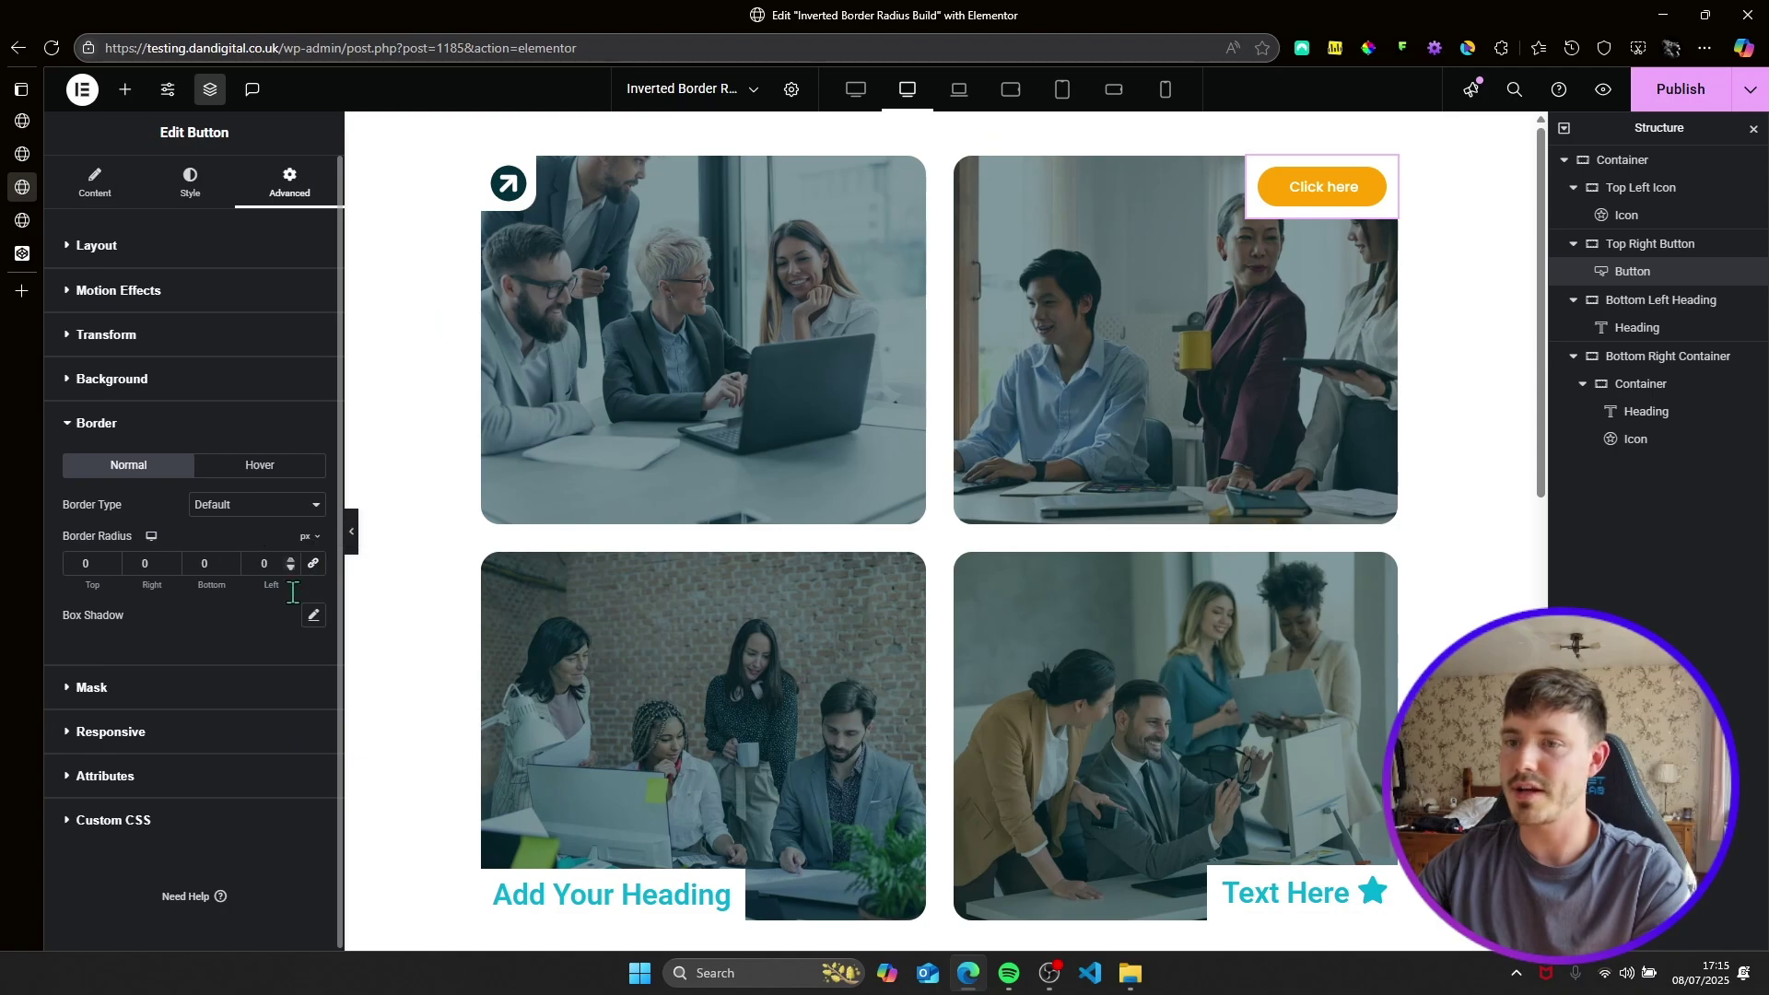
{"action": "left_click", "coordinate": [256, 571]}
{"action": "type", "text": "2"}
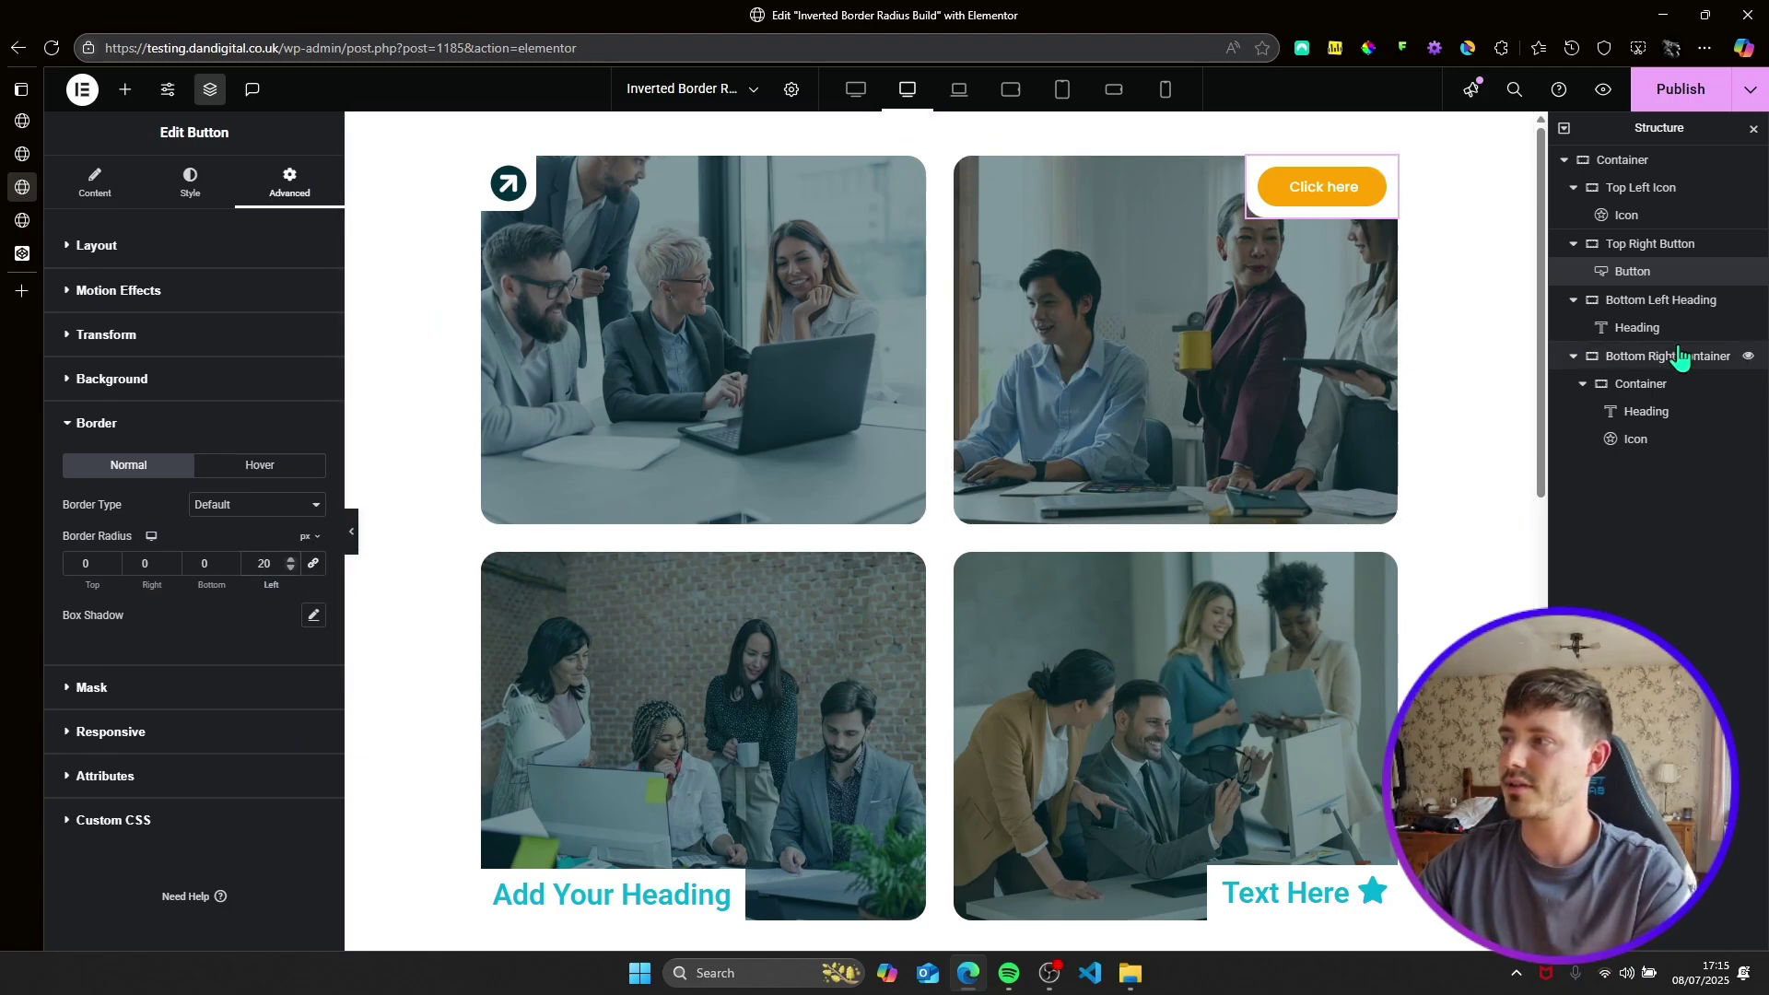
Unlink the Add Your Heading heading's border radius and set its top-right corner to 20px.
{"action": "left_click", "coordinate": [1640, 328]}
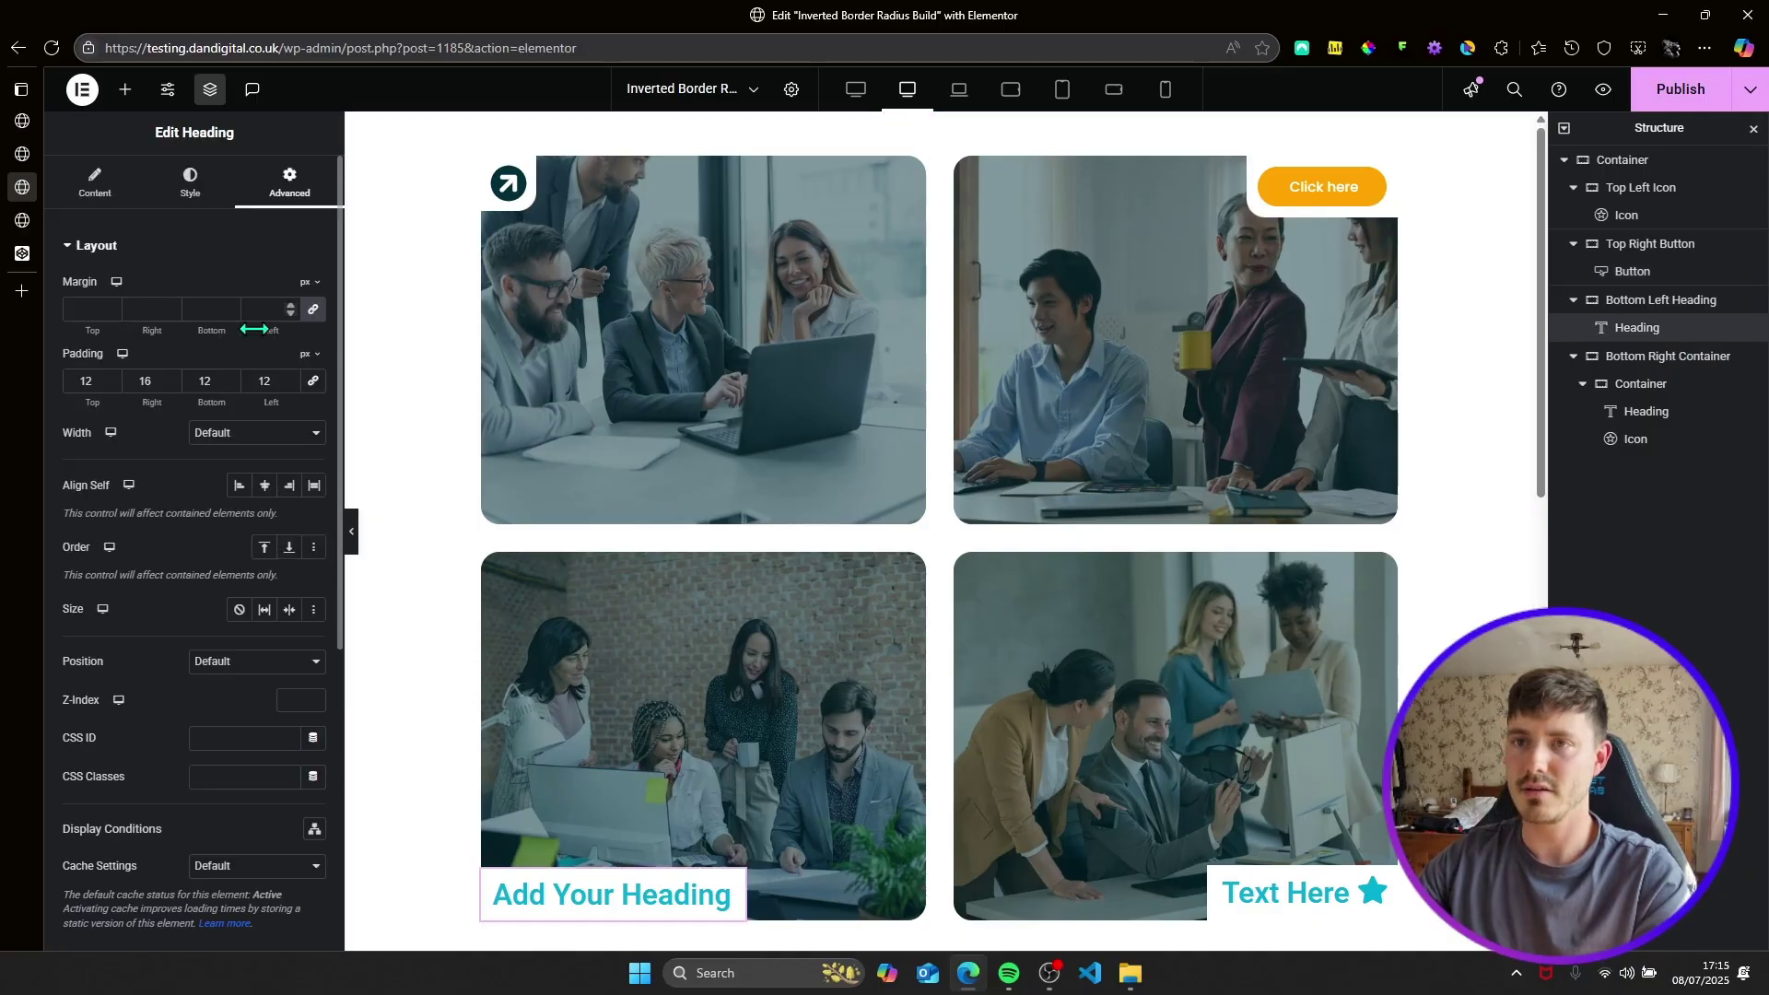
{"action": "left_click", "coordinate": [189, 193]}
{"action": "left_click", "coordinate": [281, 189]}
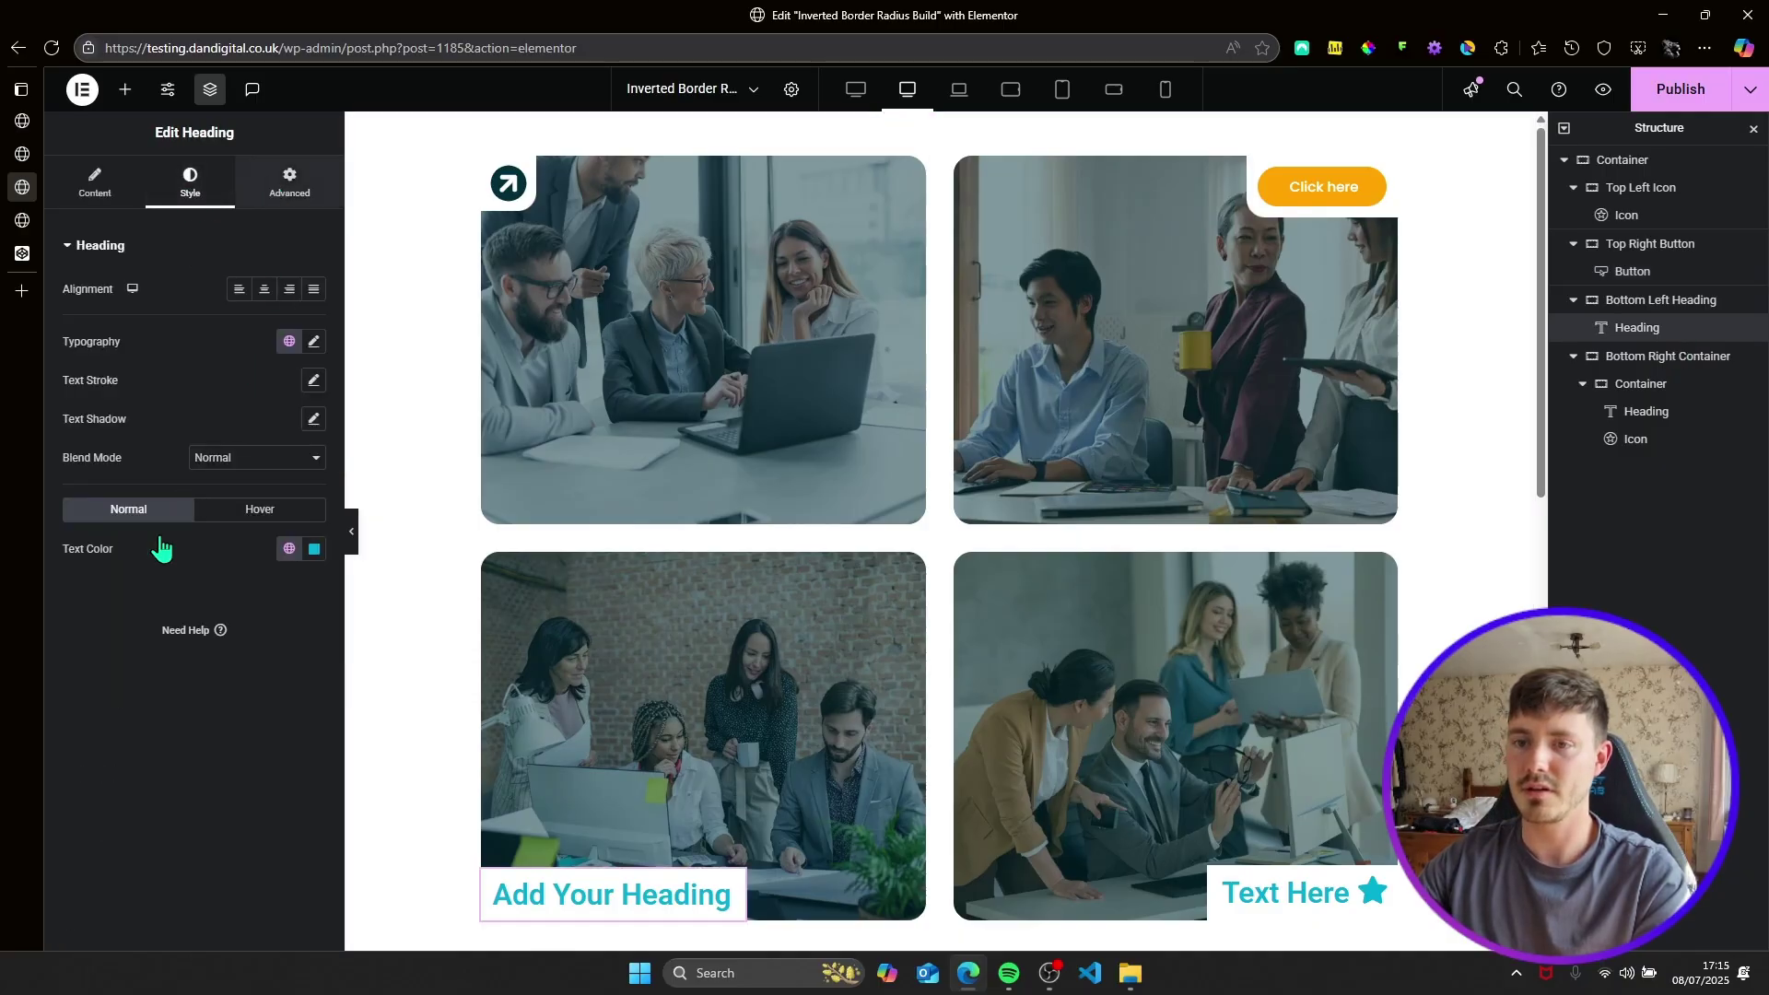
{"action": "scroll", "coordinate": [119, 599], "scroll_direction": "down", "scroll_amount": 4}
{"action": "left_click", "coordinate": [113, 669]}
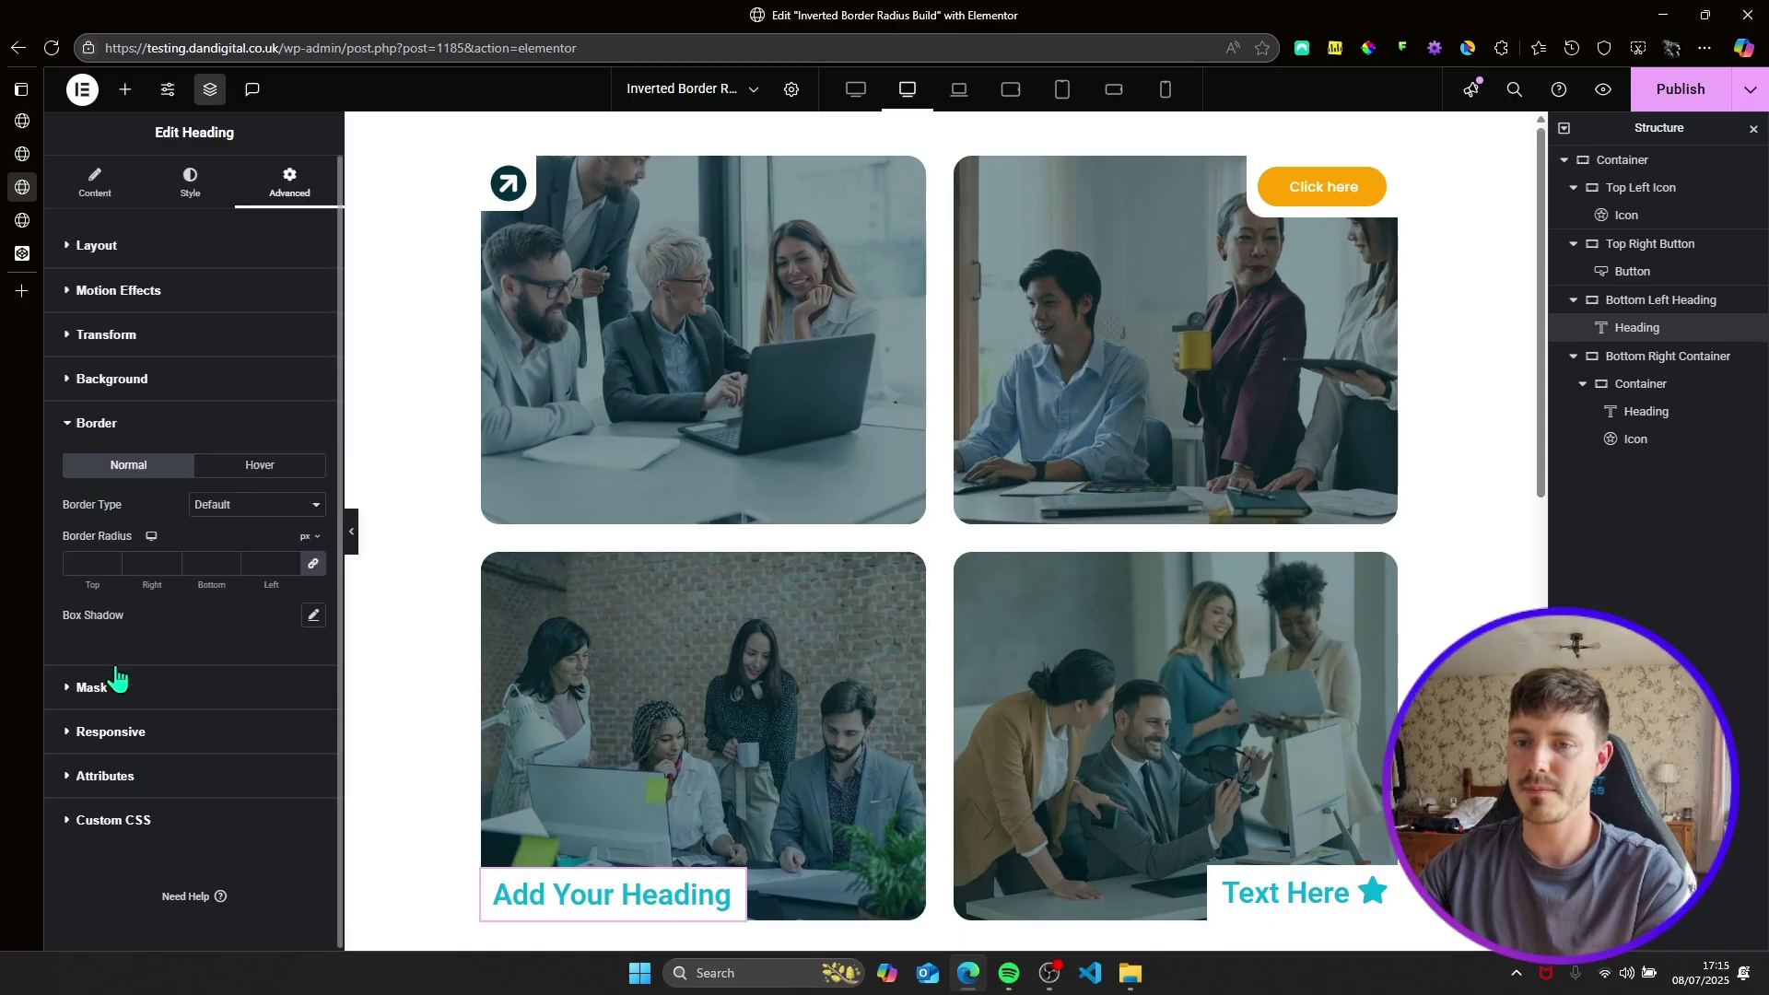
{"action": "left_click", "coordinate": [139, 564]}
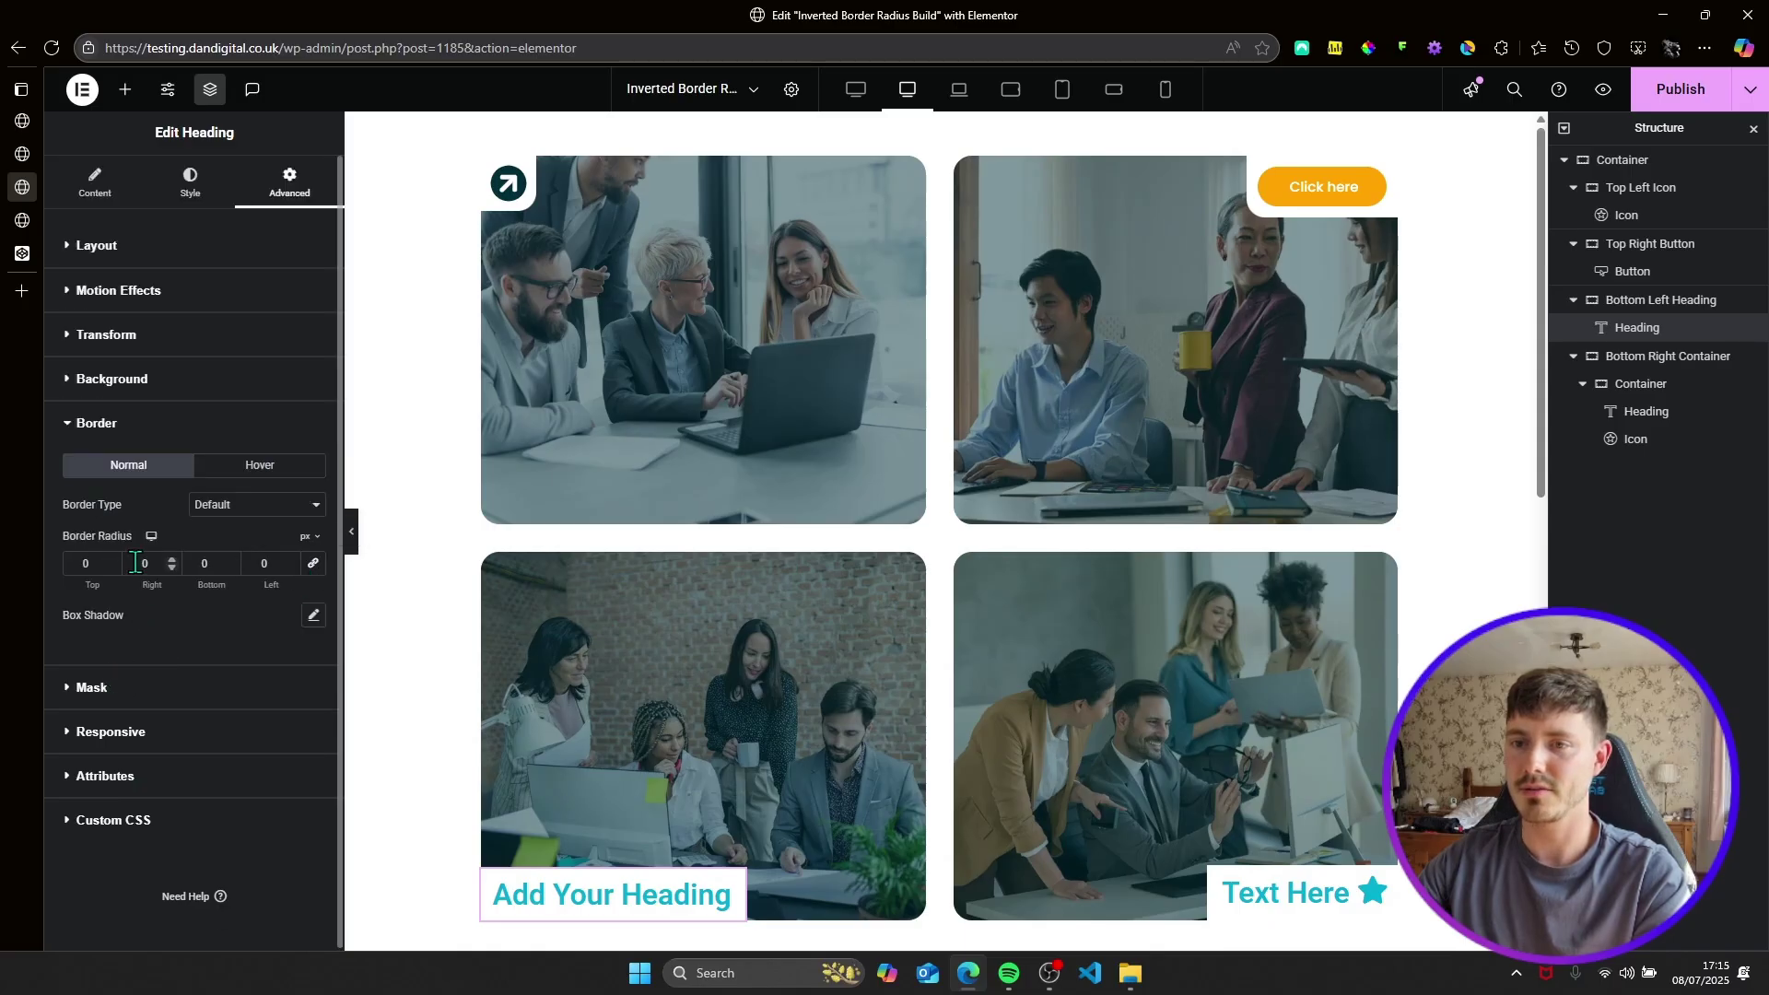
{"action": "type", "text": "20"}
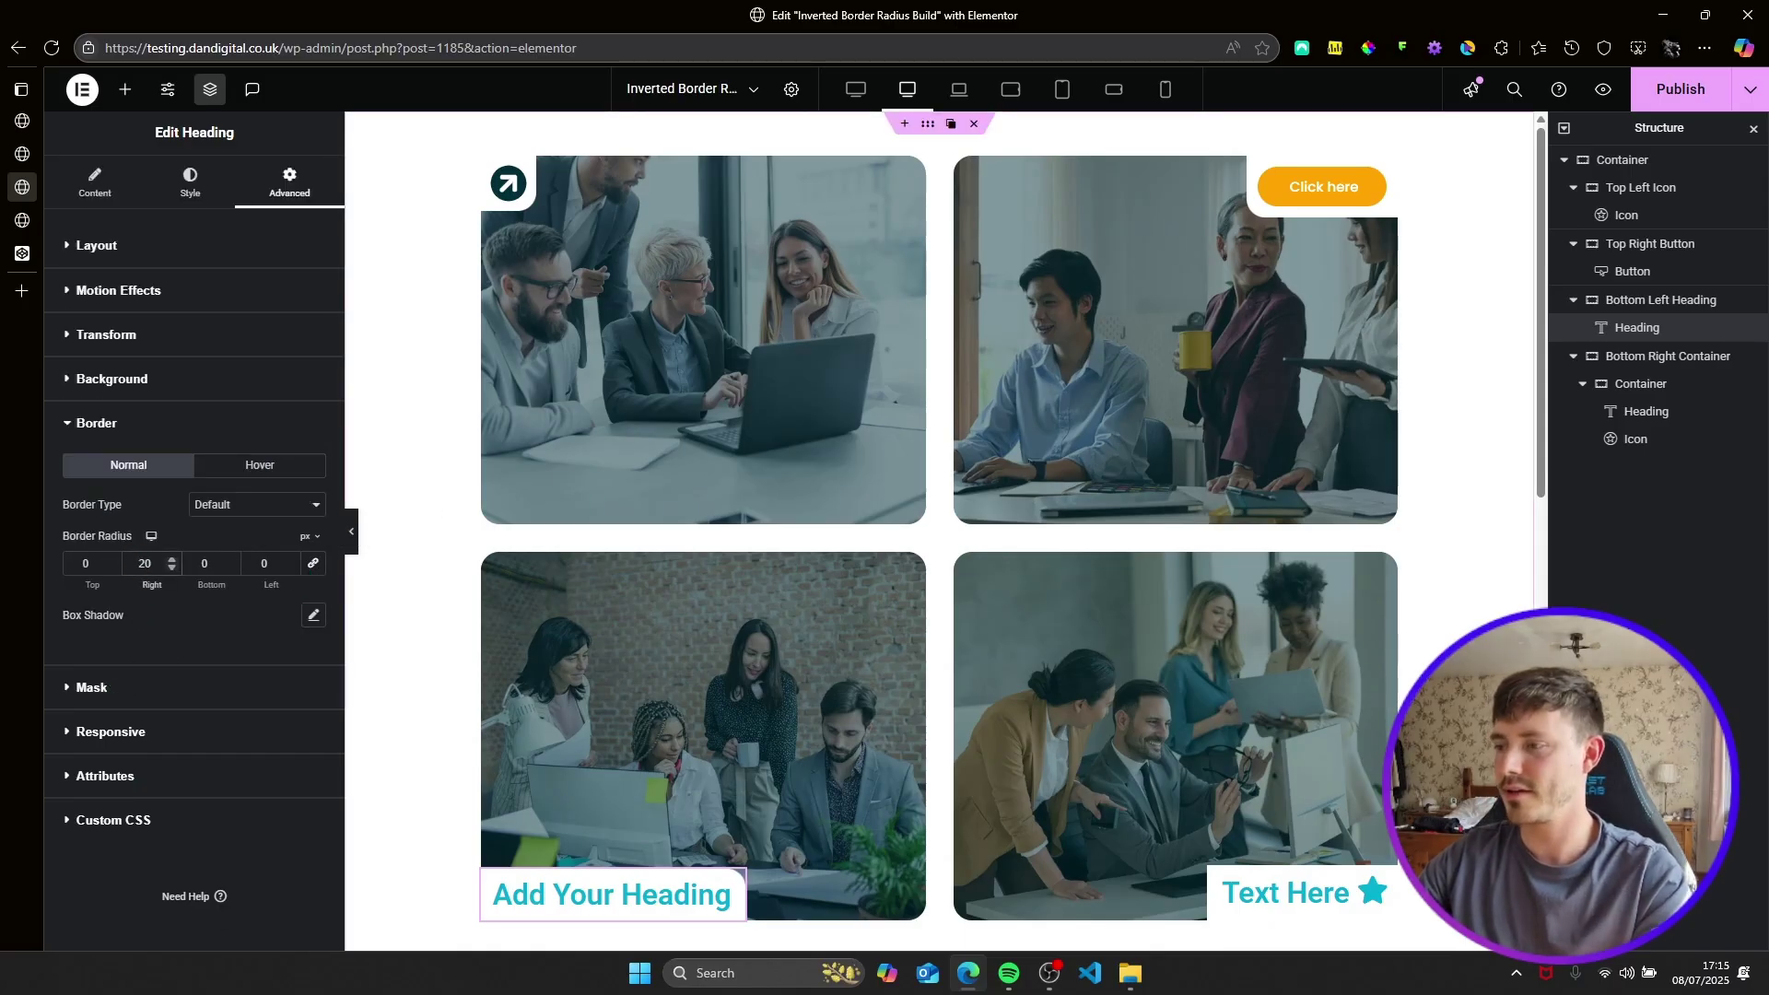
Set the Text Here container's top-left border radius to 20px and publish the page.
{"action": "left_click", "coordinate": [1640, 387]}
{"action": "left_click", "coordinate": [188, 181]}
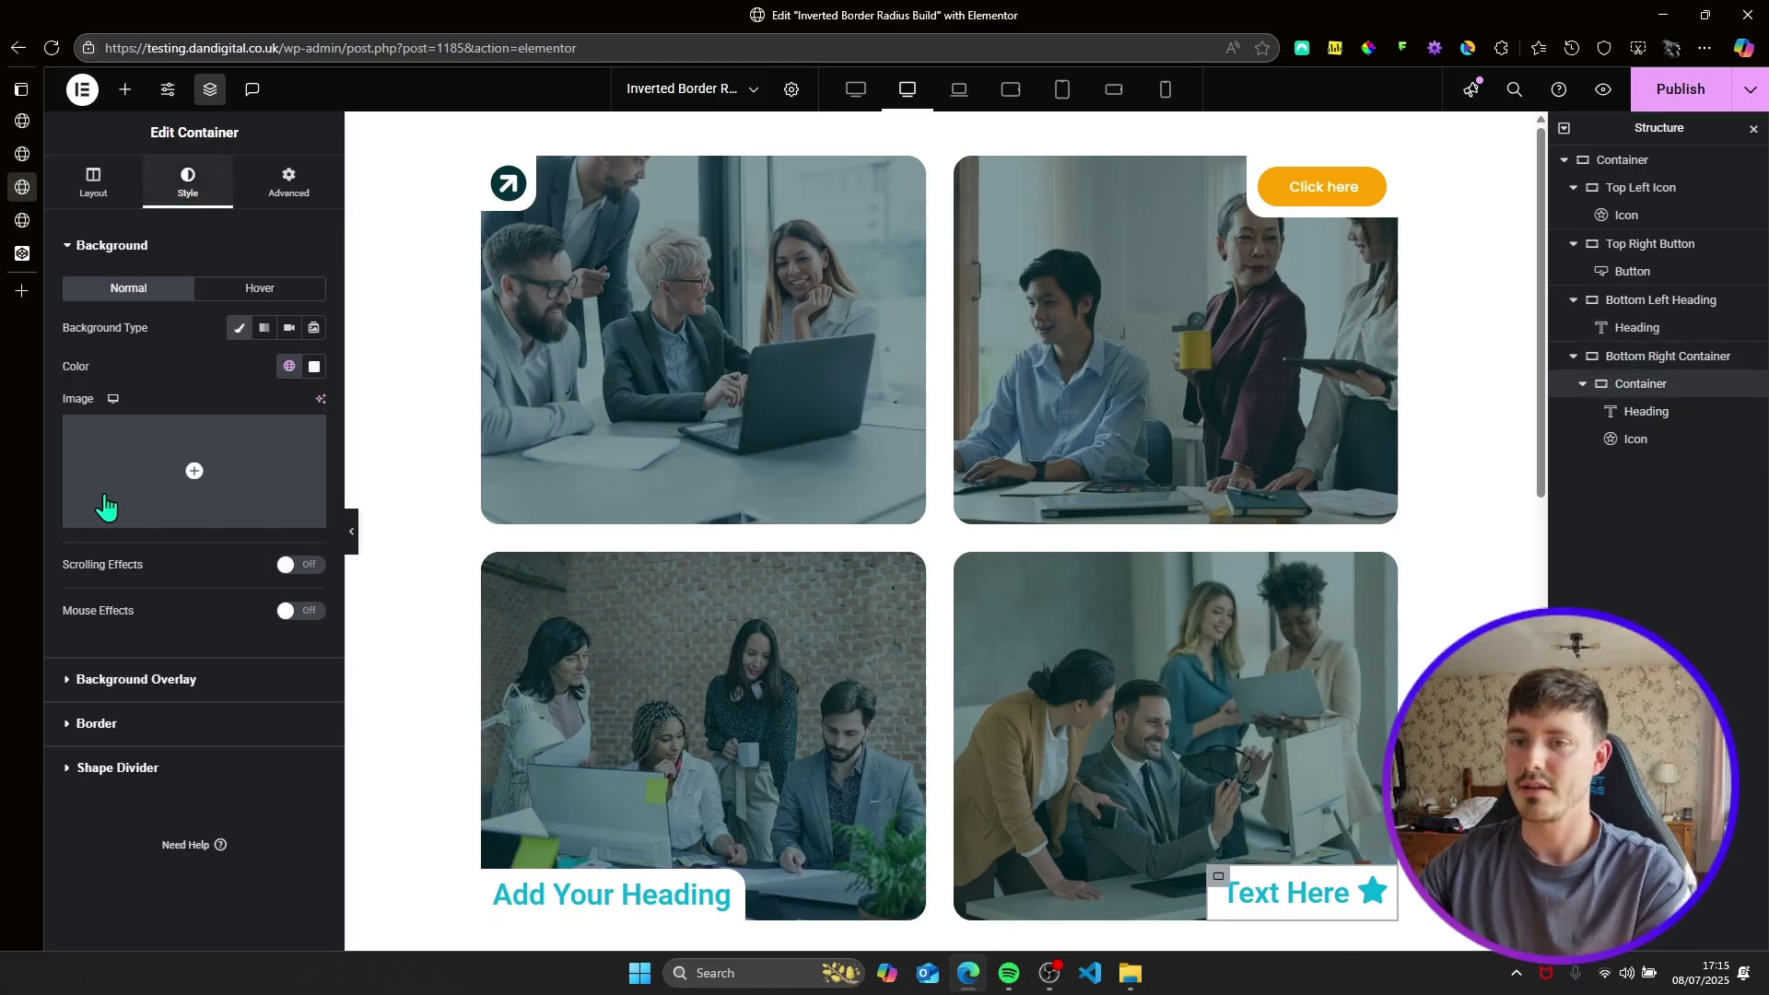
{"action": "left_click", "coordinate": [96, 724]}
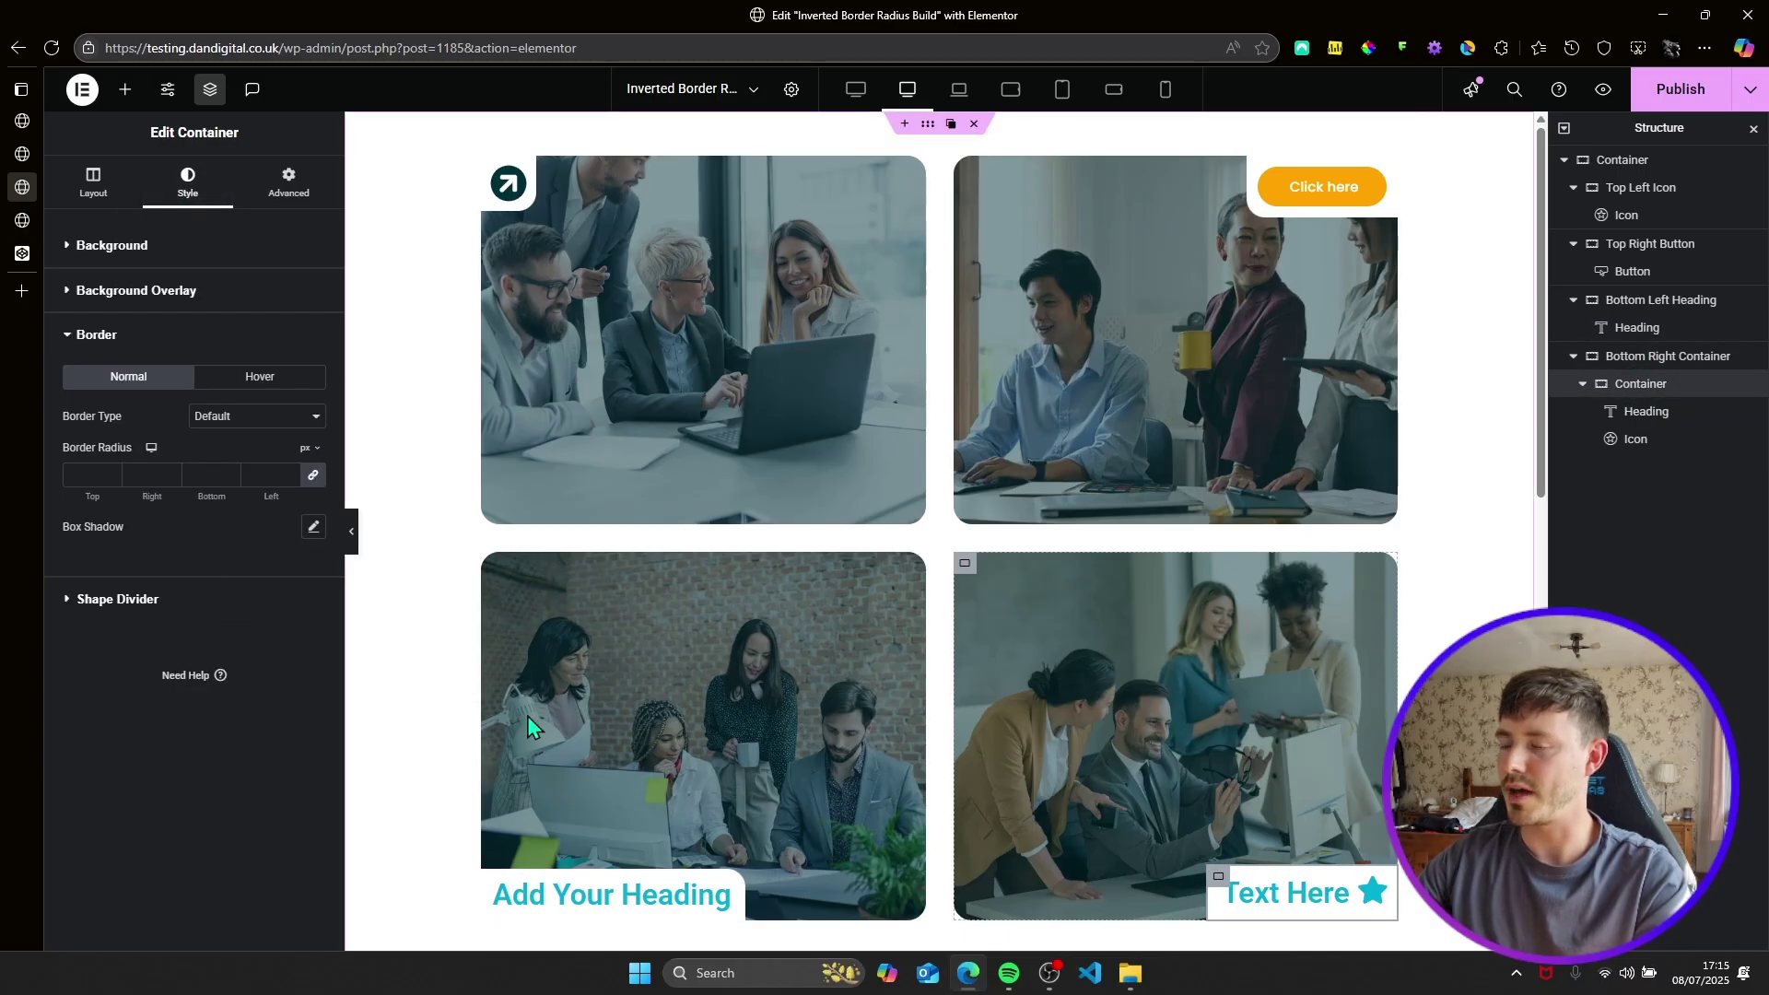
{"action": "left_click", "coordinate": [88, 474]}
{"action": "type", "text": "0"}
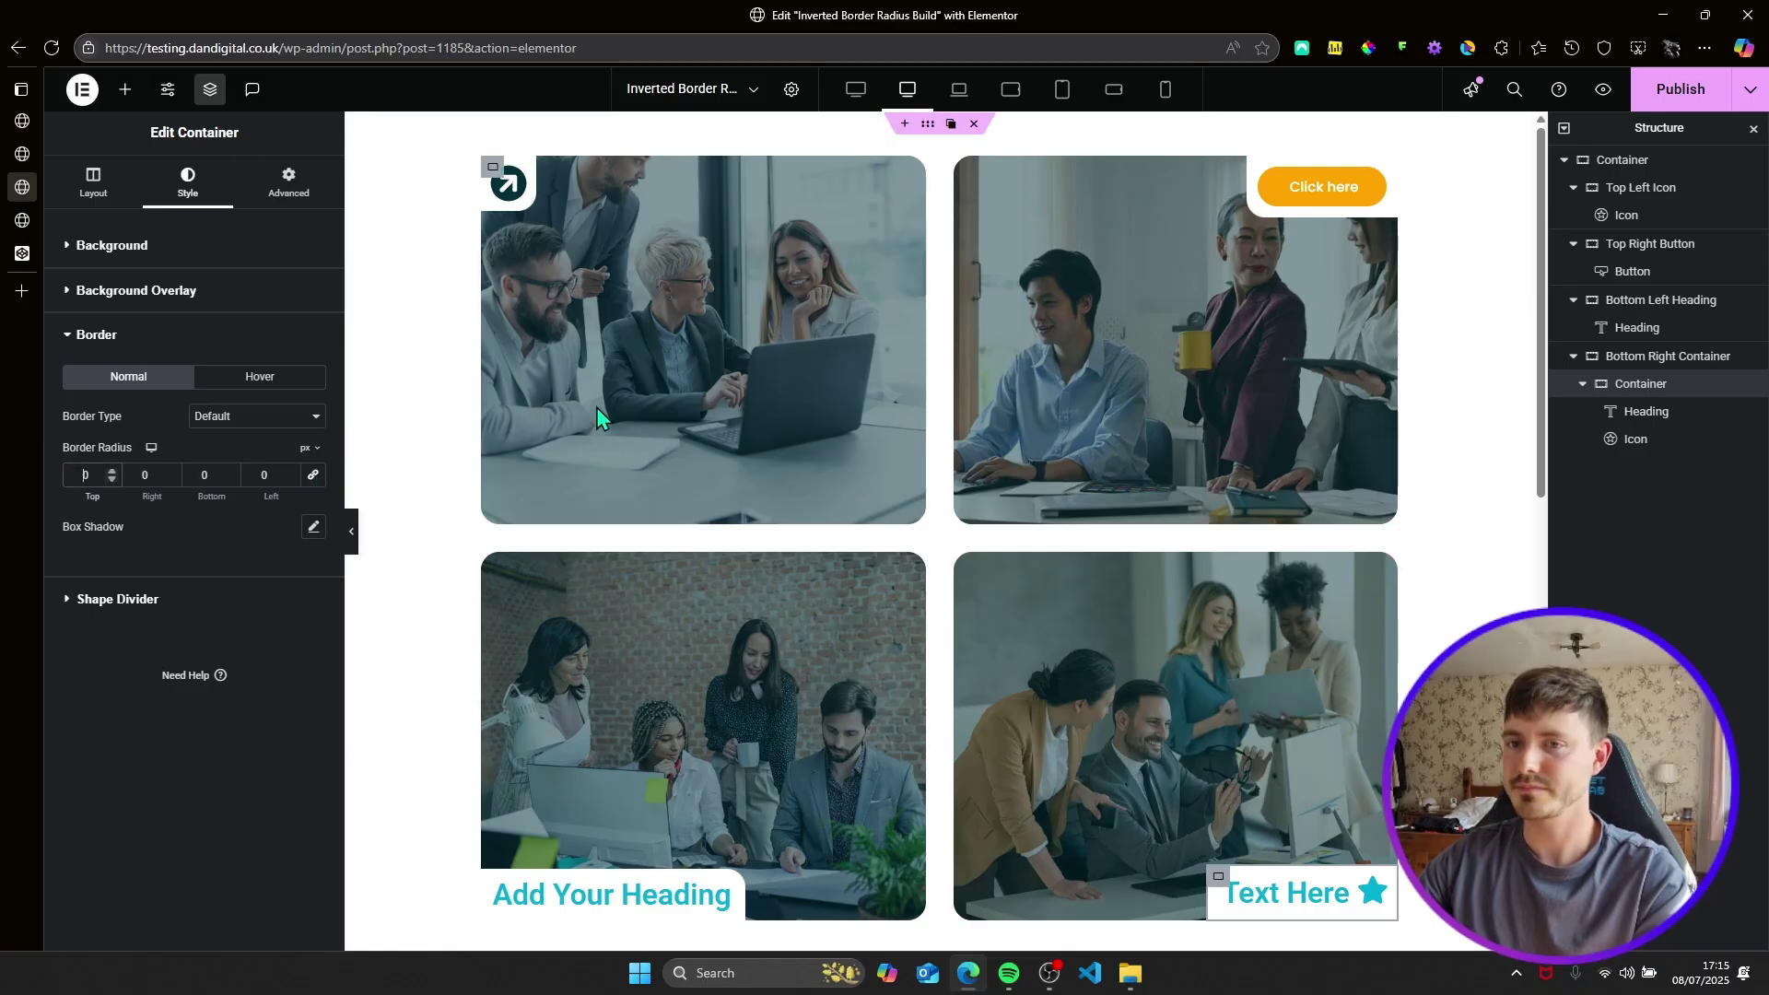
{"action": "type", "text": "2"}
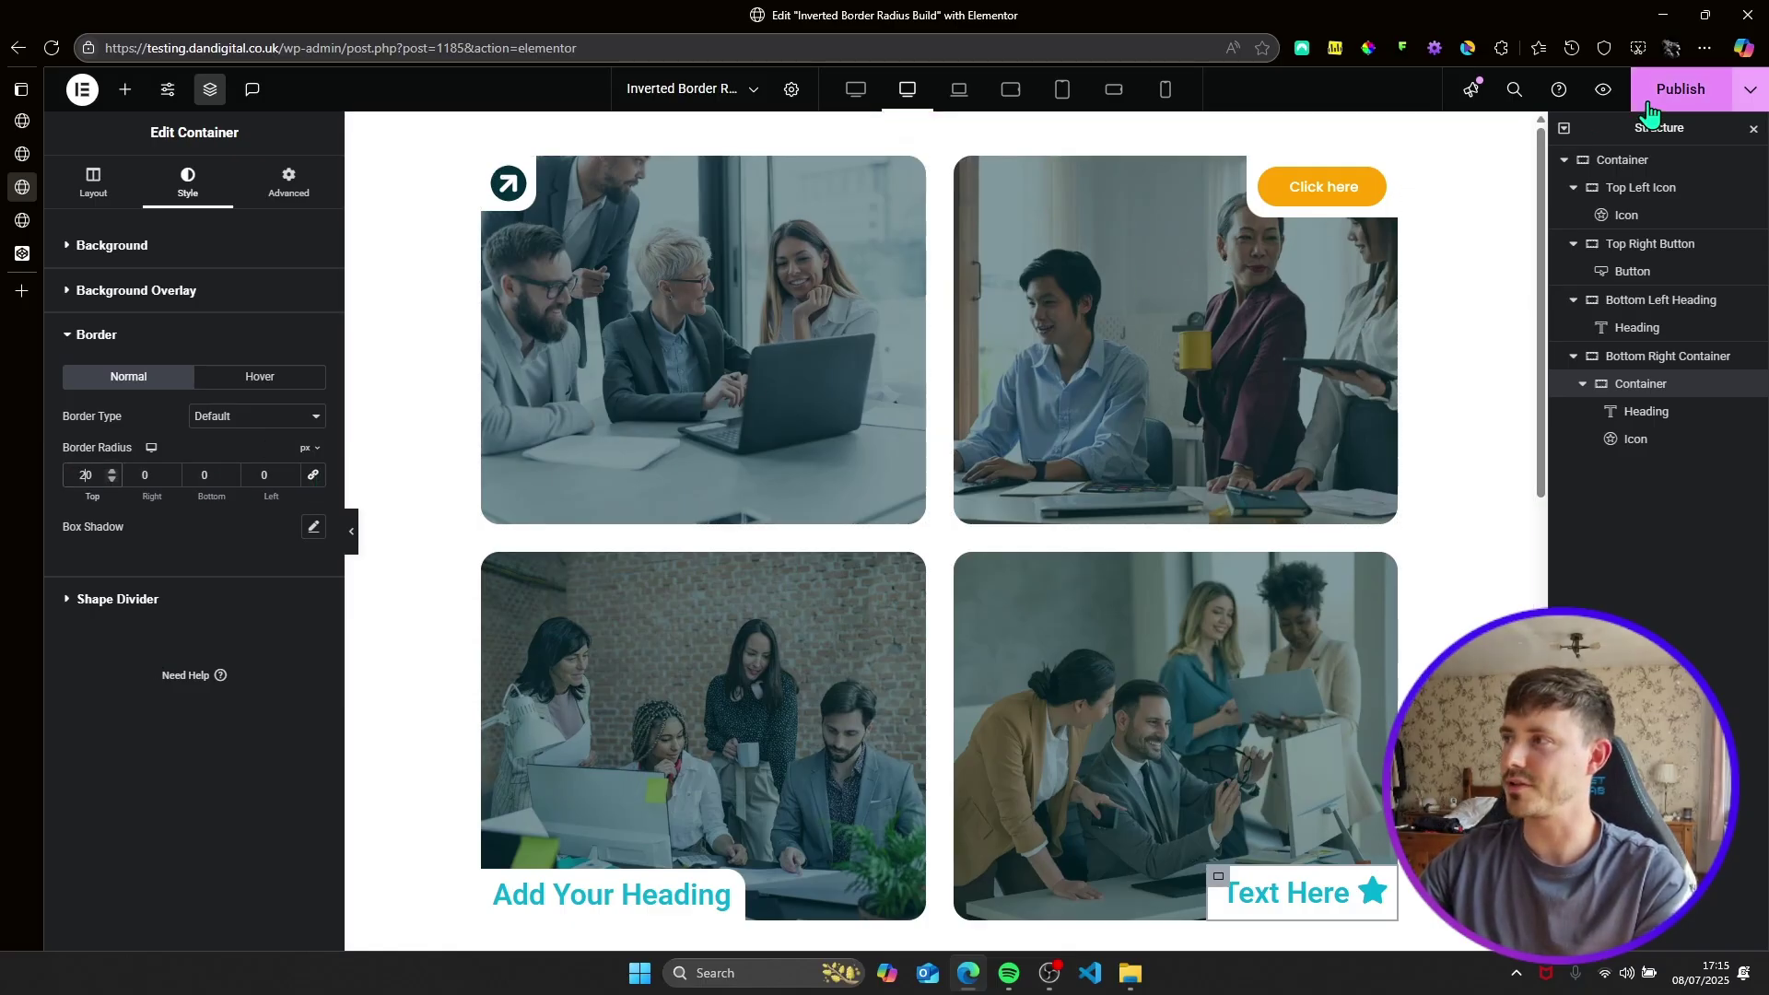
{"action": "left_click", "coordinate": [1649, 109]}
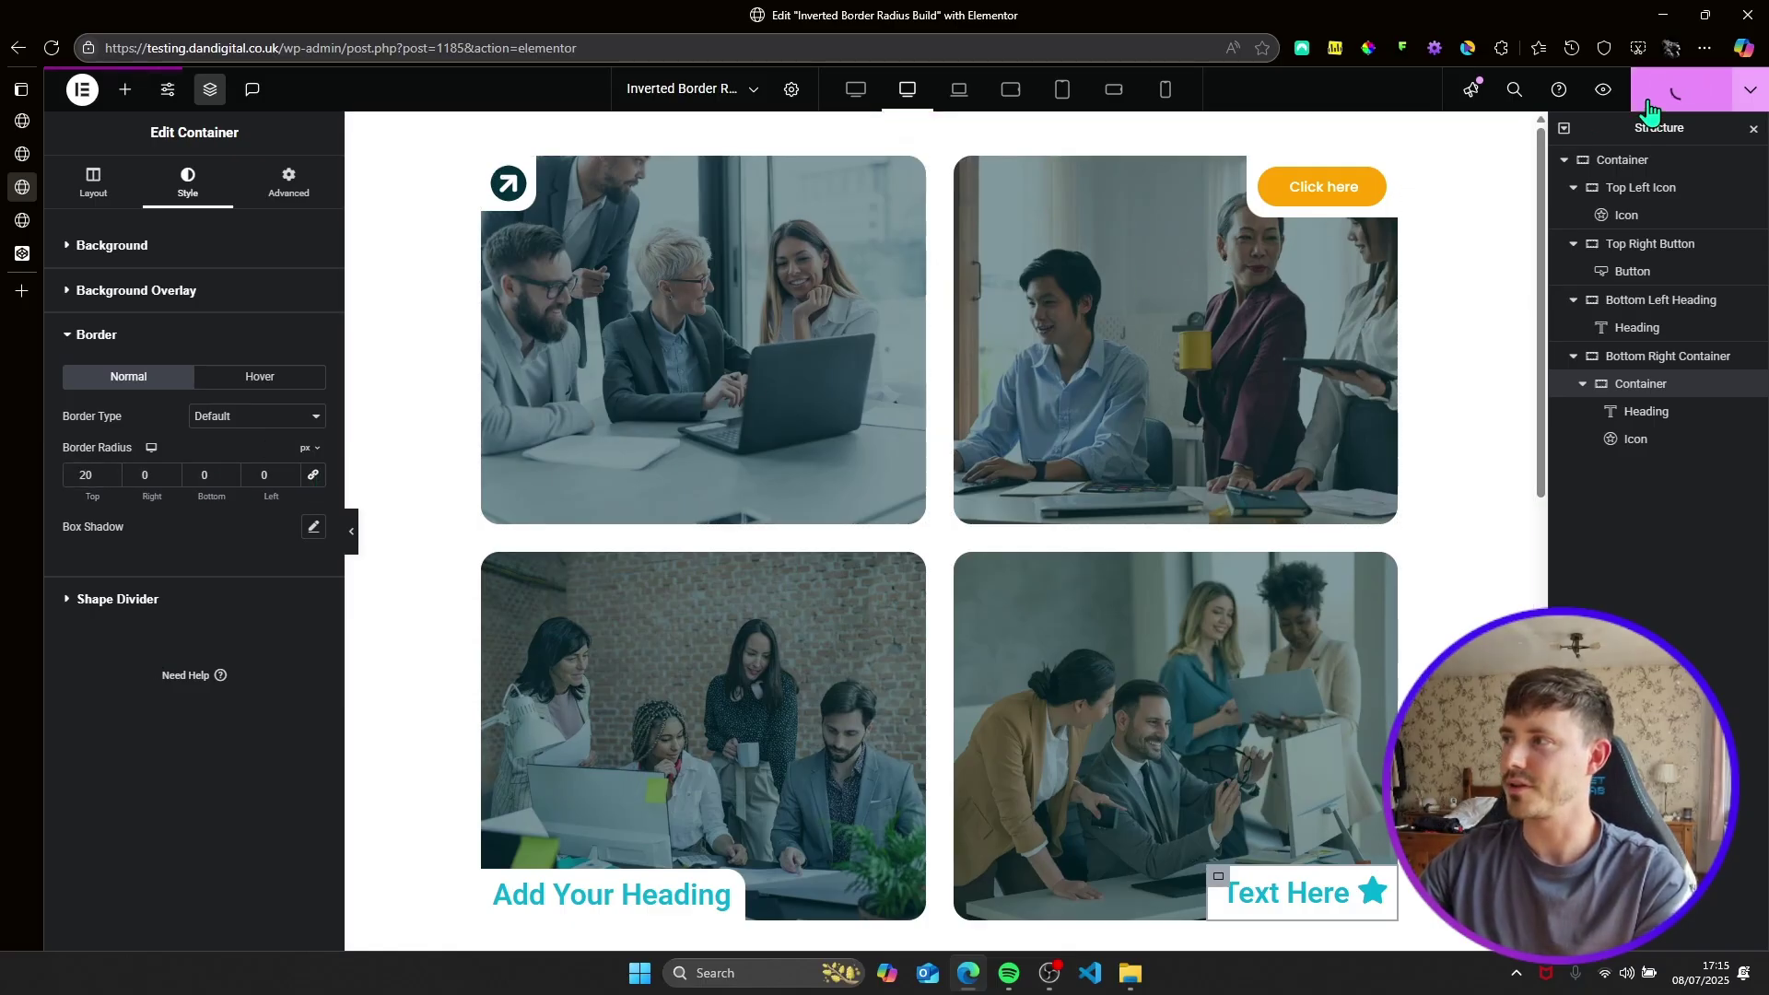
Switch to the live site preview and scroll over the four image cards.
{"action": "left_click", "coordinate": [21, 220]}
{"action": "scroll", "coordinate": [625, 700], "scroll_direction": "down", "scroll_amount": 2}
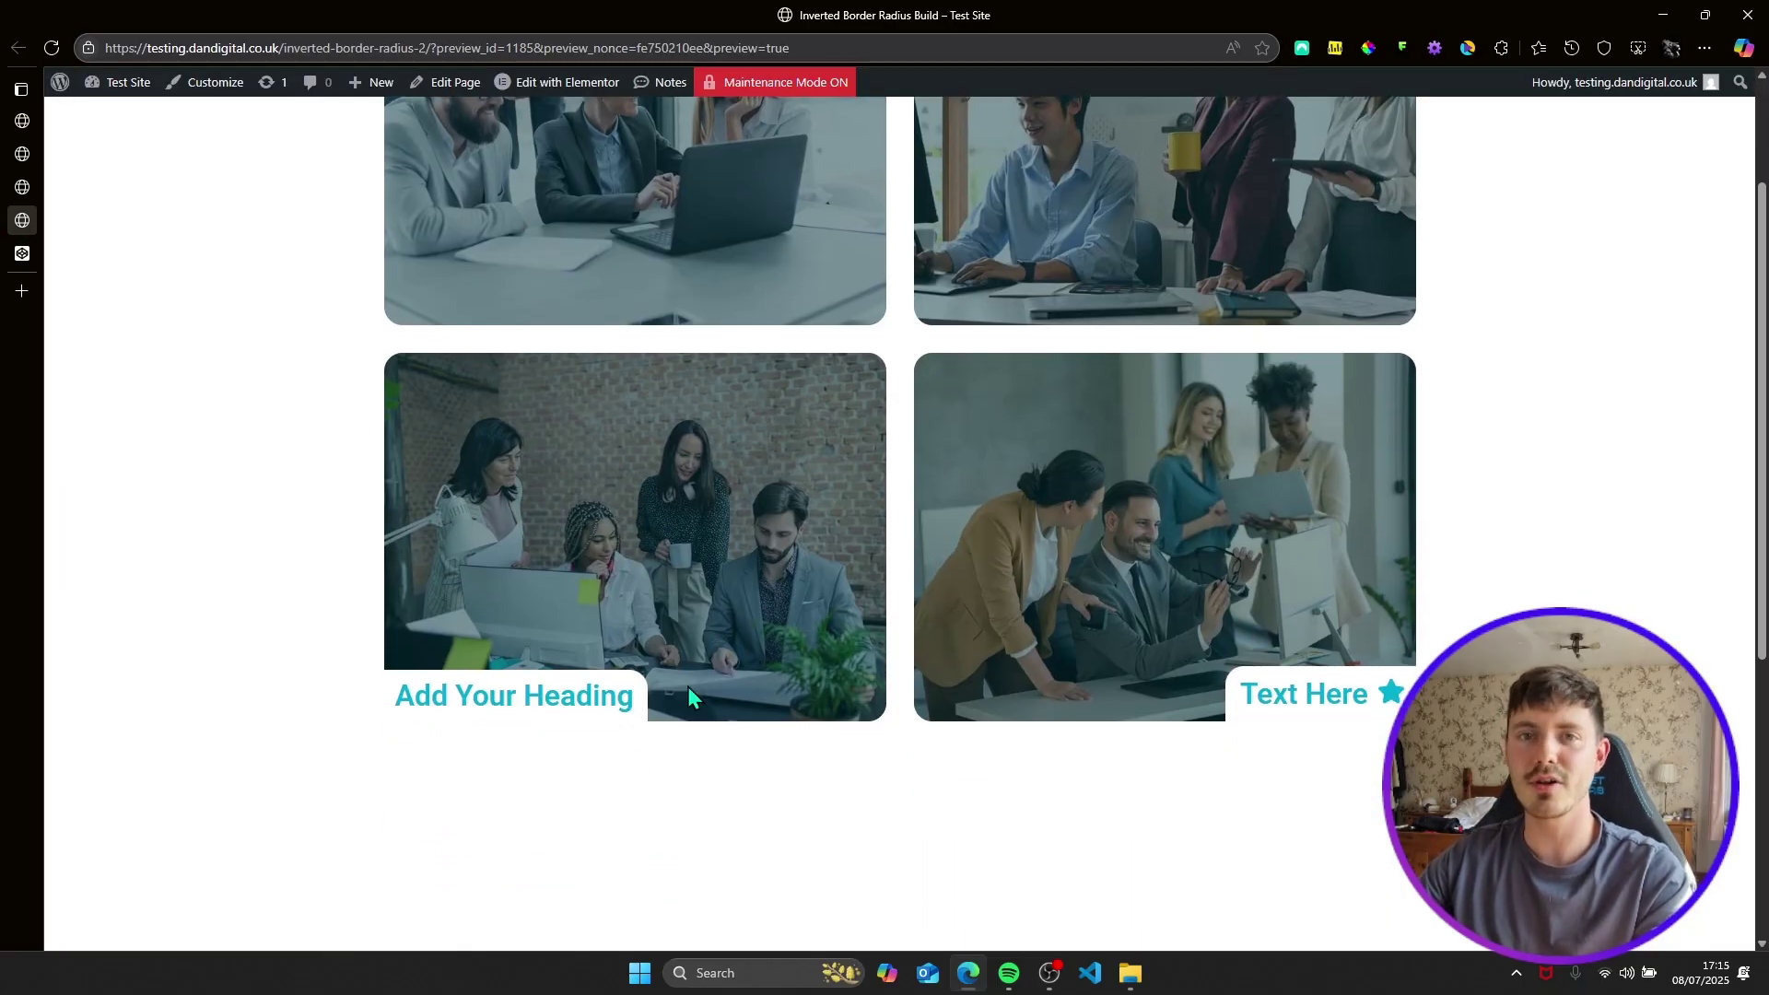
{"action": "scroll", "coordinate": [1038, 497], "scroll_direction": "up", "scroll_amount": 1}
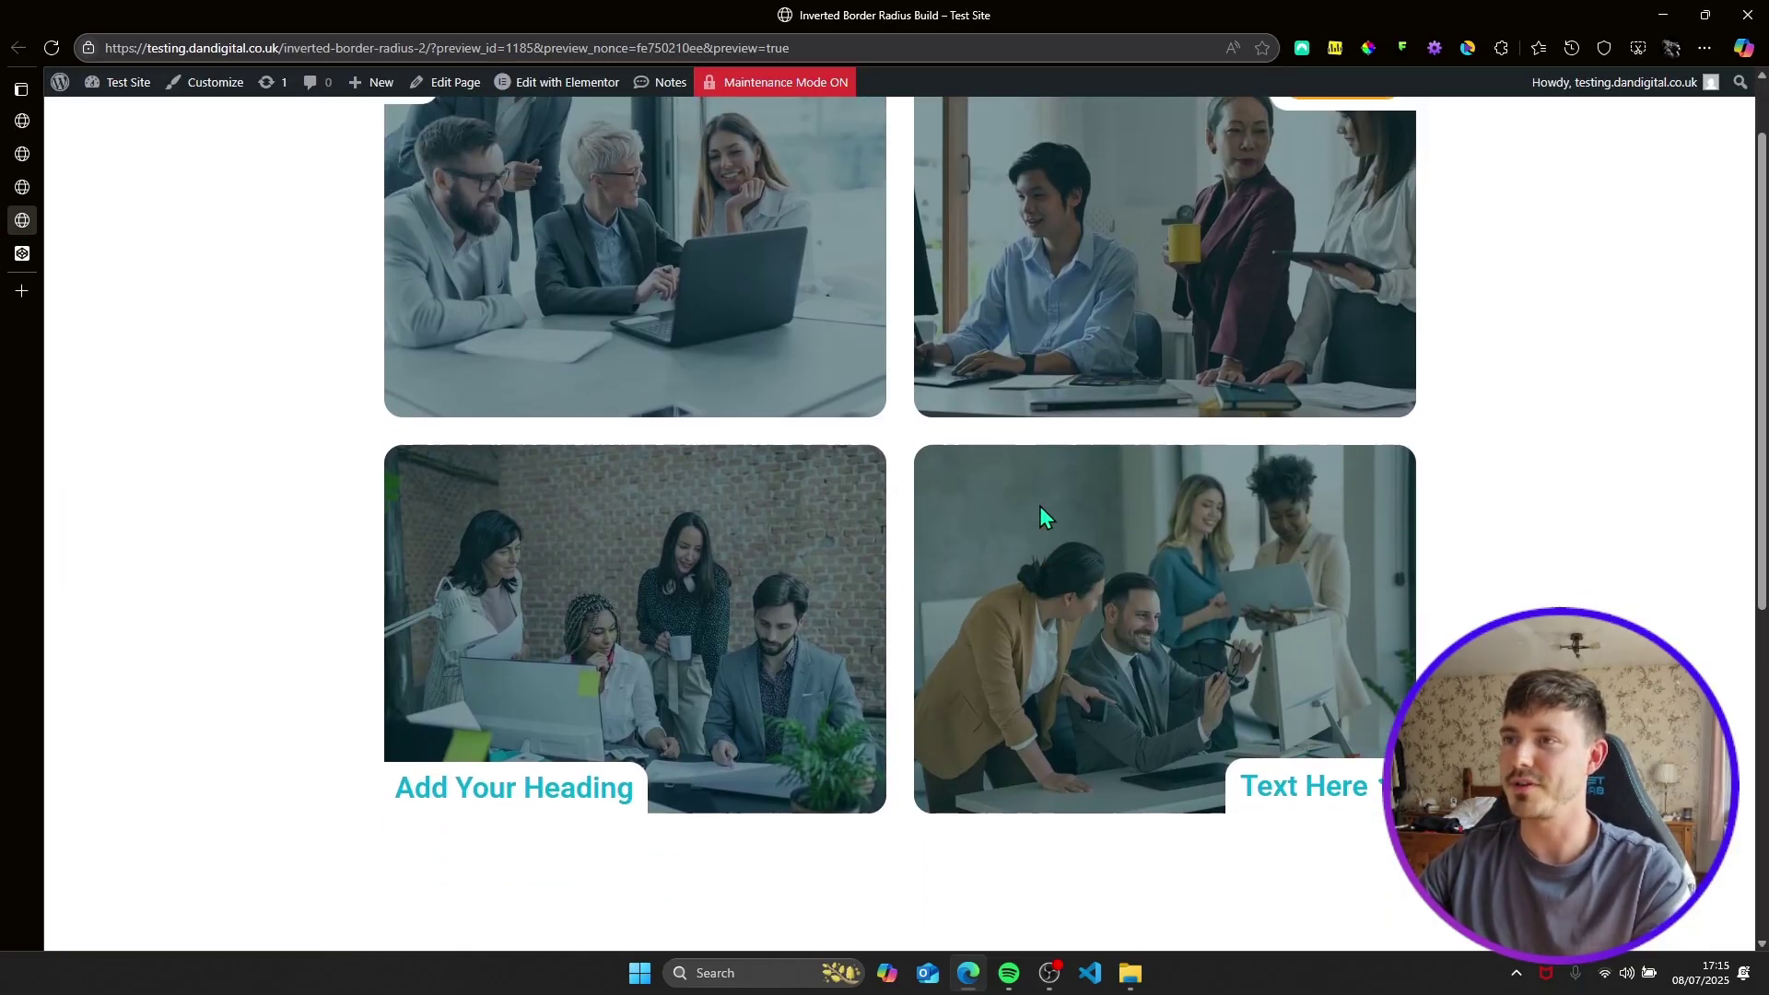
{"action": "scroll", "coordinate": [1039, 515], "scroll_direction": "up", "scroll_amount": 1}
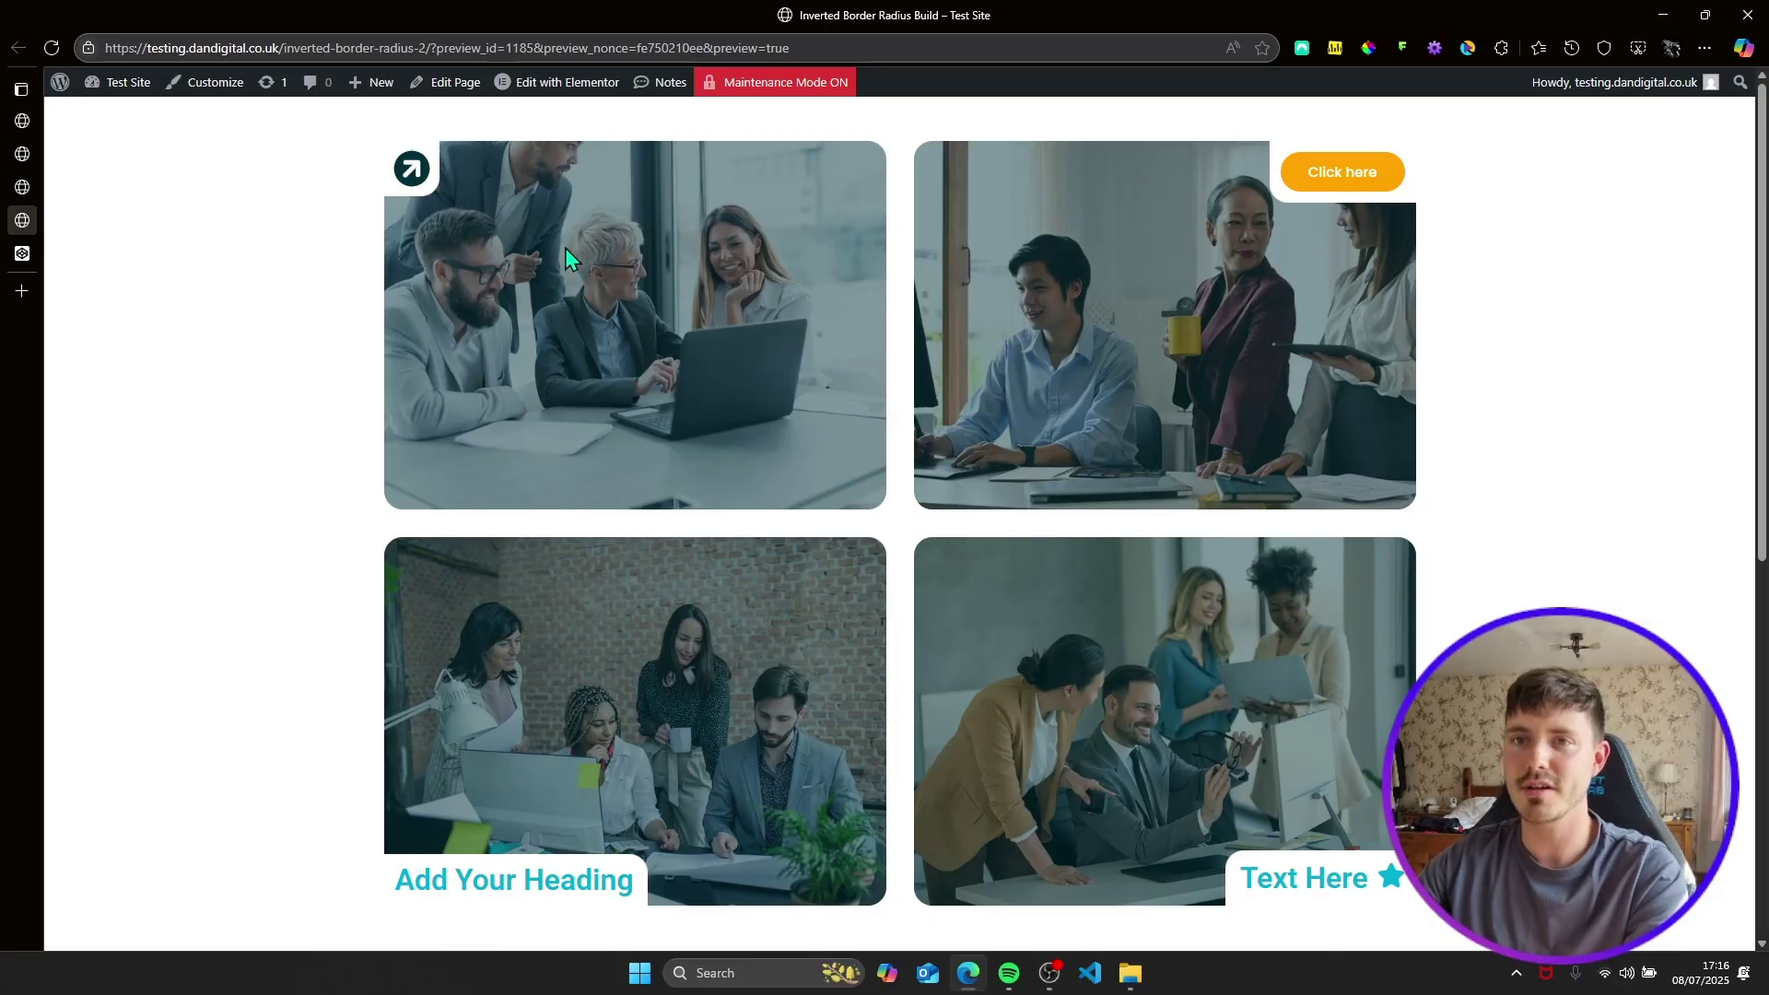
Select lines 5–22, the ELEMENT TOP LEFT block, in the CodePen CSS panel.
{"action": "left_click", "coordinate": [22, 253]}
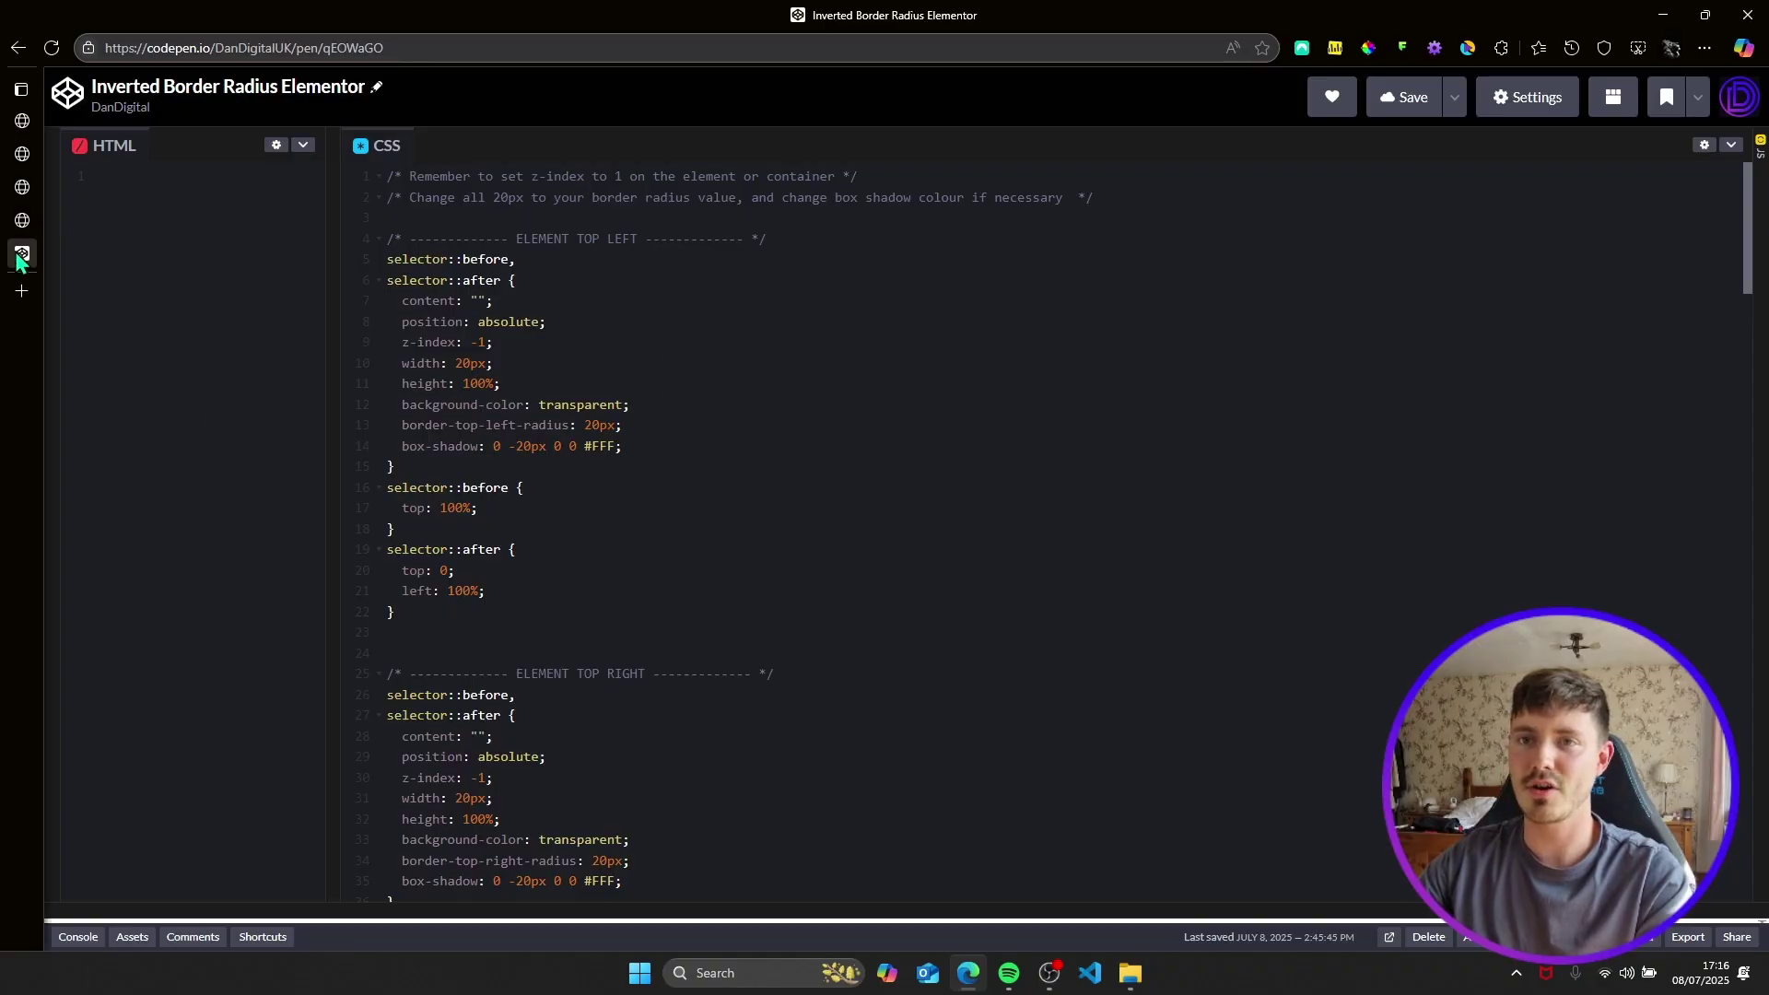
{"action": "mouse_move", "coordinate": [18, 260]}
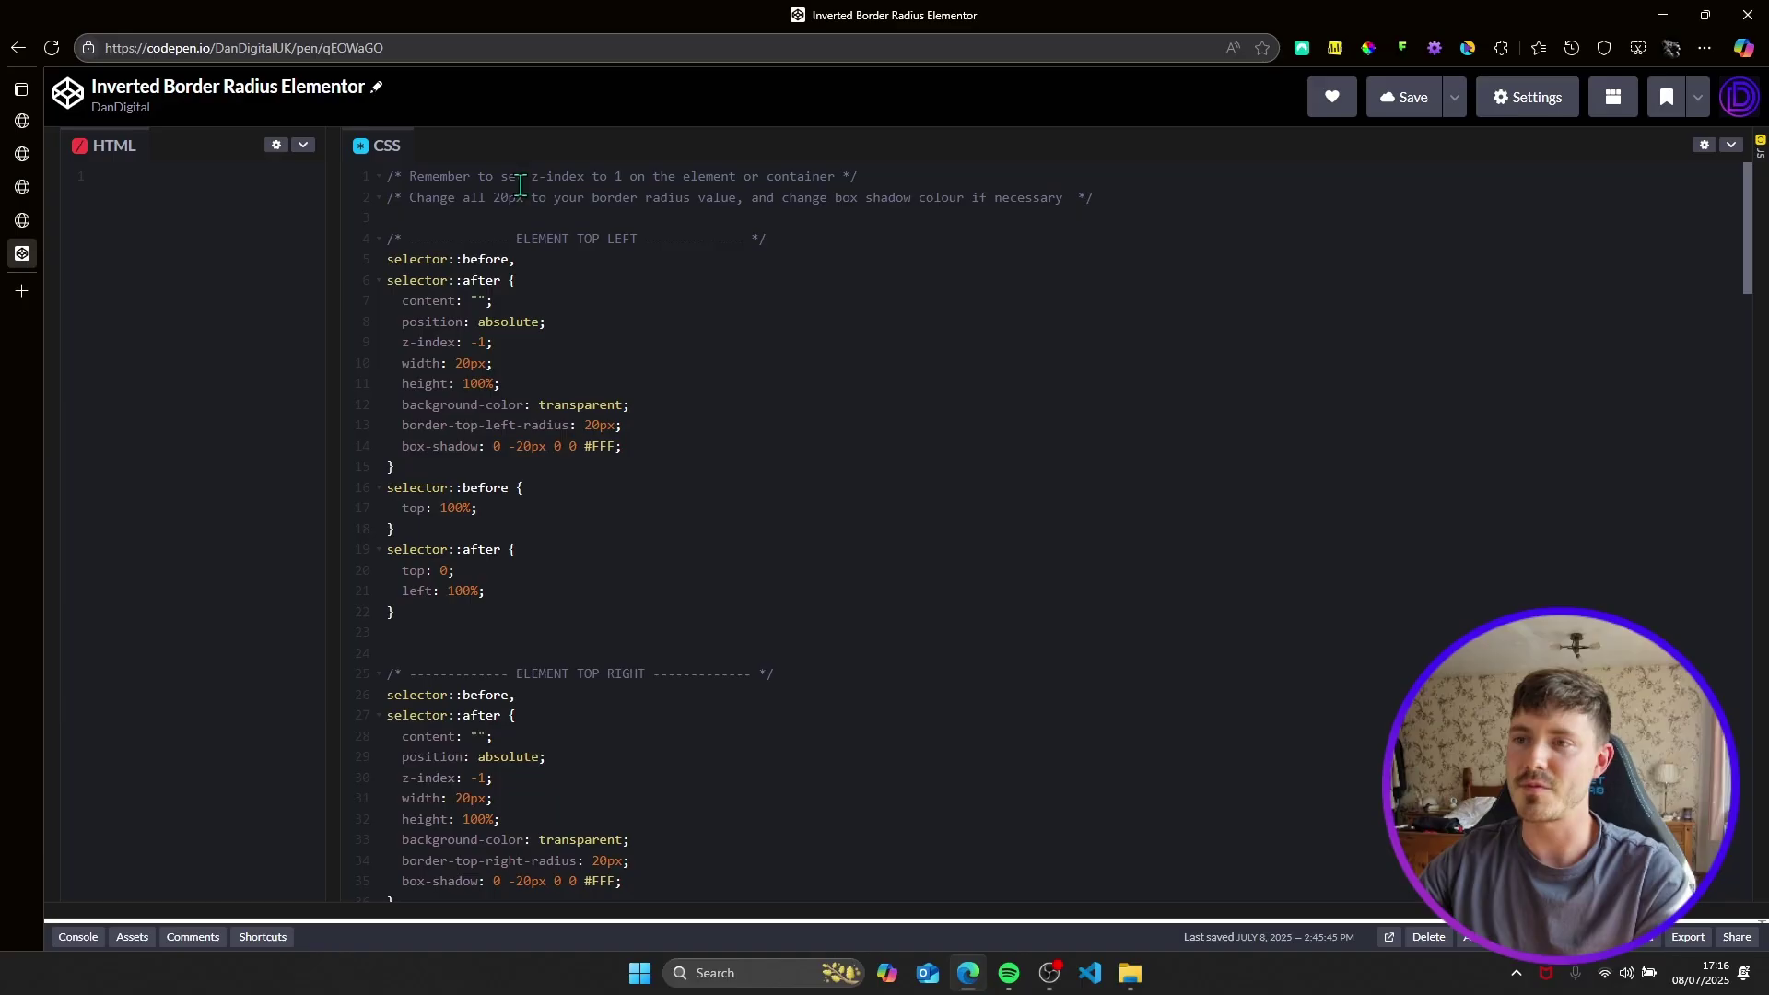
{"action": "left_click", "coordinate": [702, 280]}
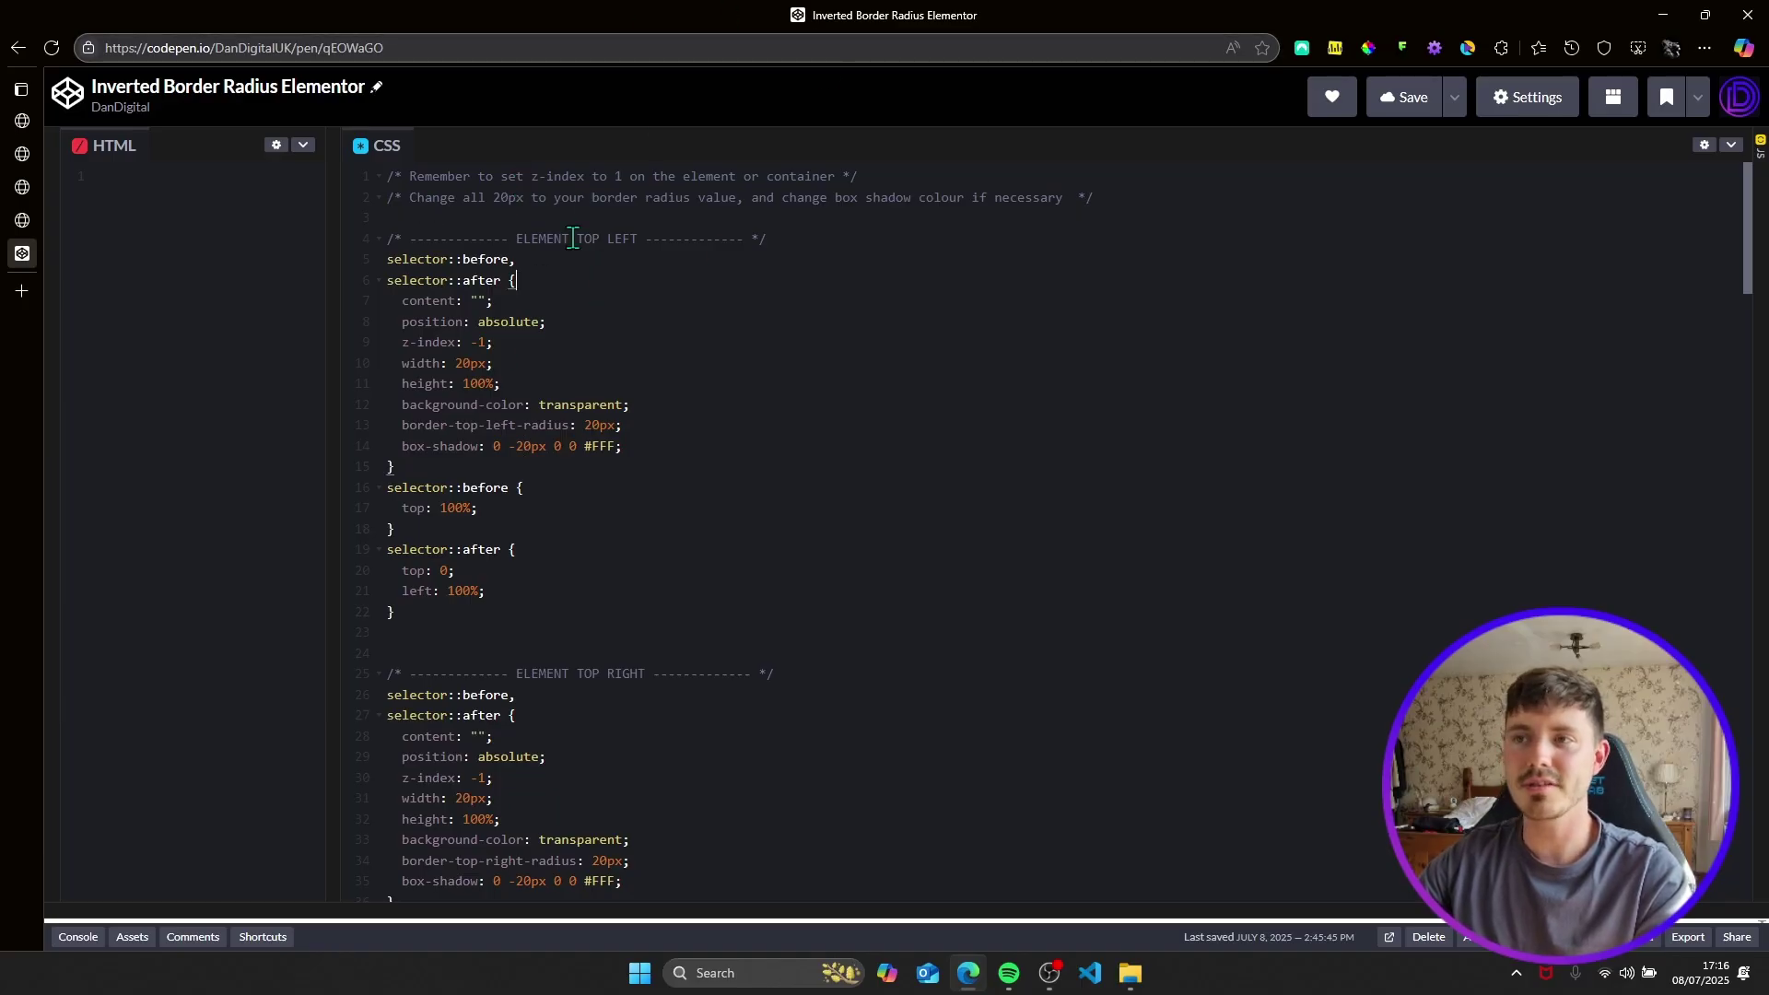
{"action": "left_click", "coordinate": [27, 220]}
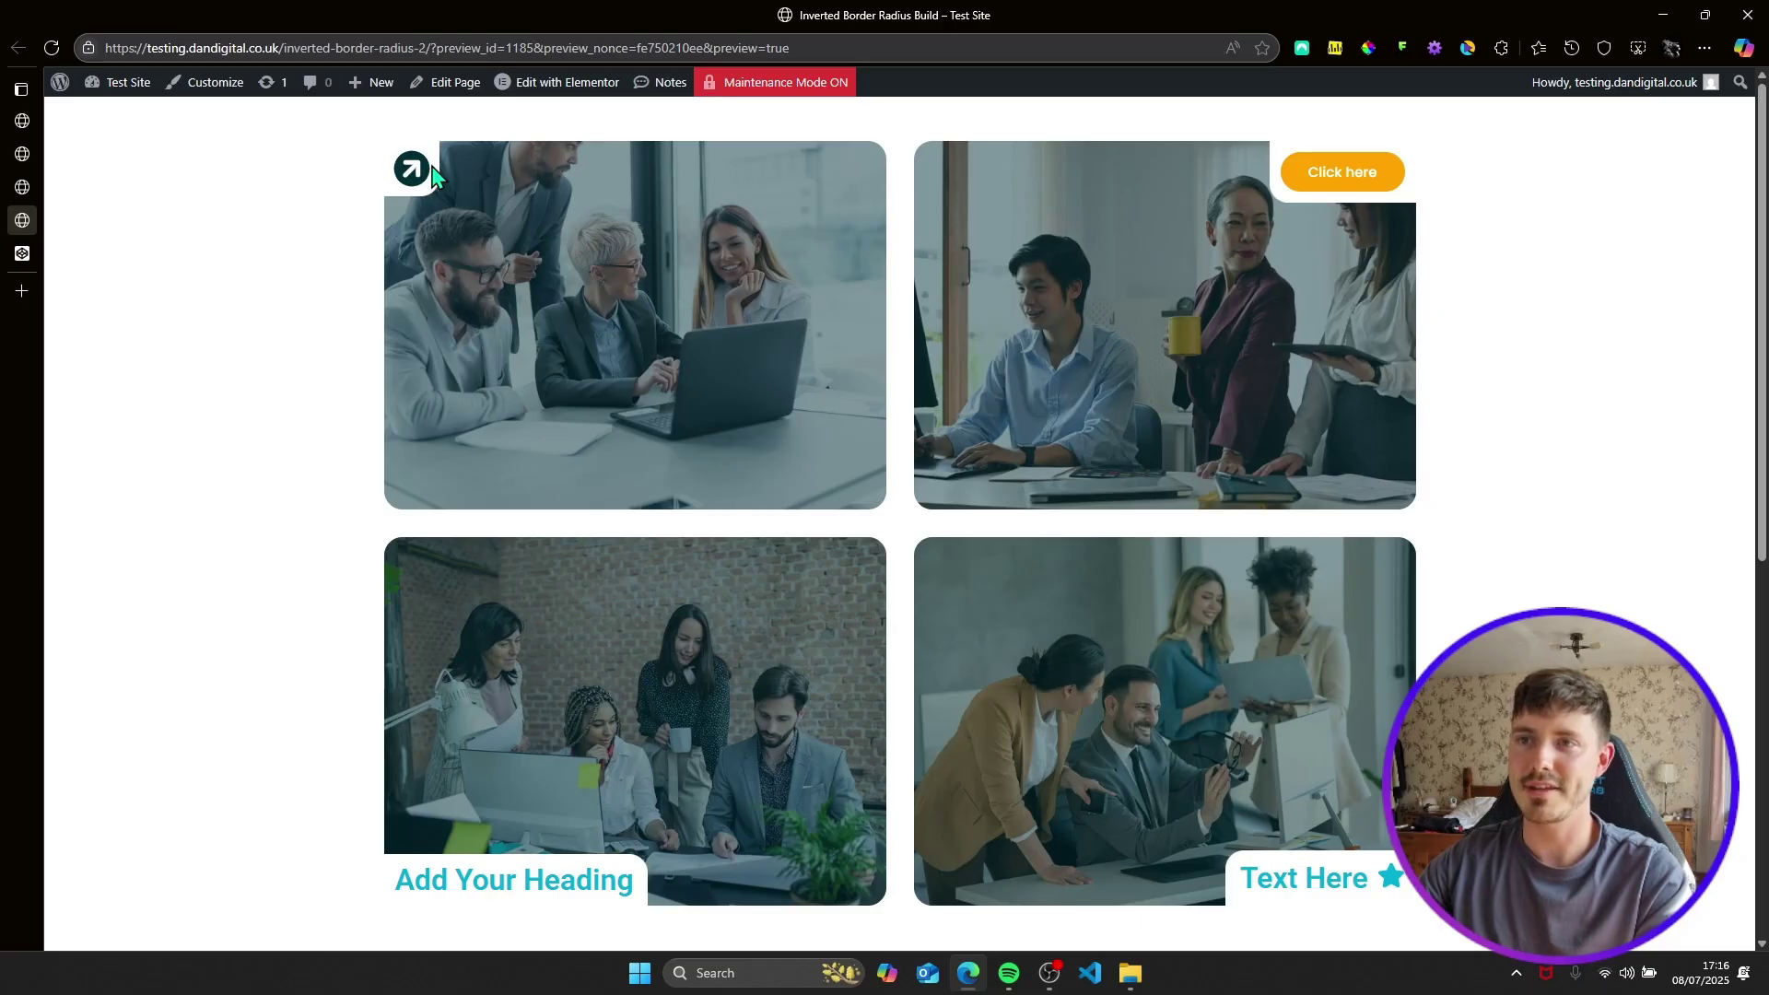
{"action": "left_click", "coordinate": [23, 253]}
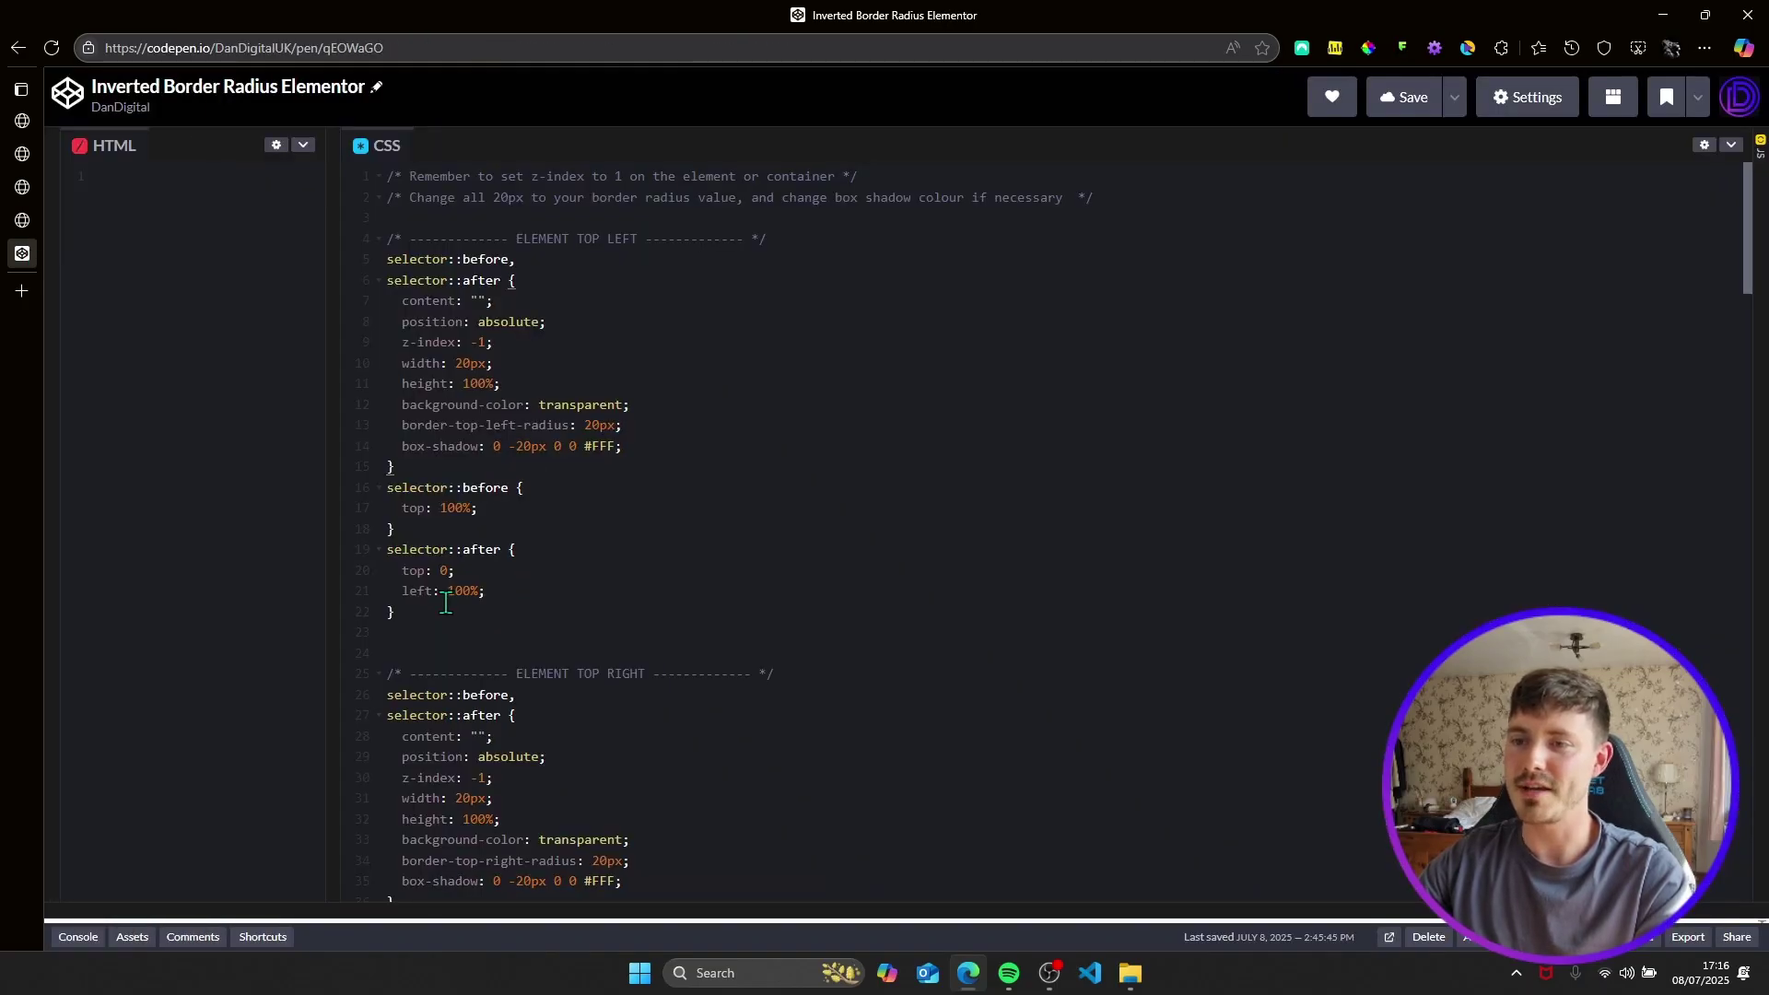
{"action": "left_click_drag", "start_coordinate": [438, 623], "coordinate": [386, 263]}
{"action": "key", "text": "ctrl+c"}
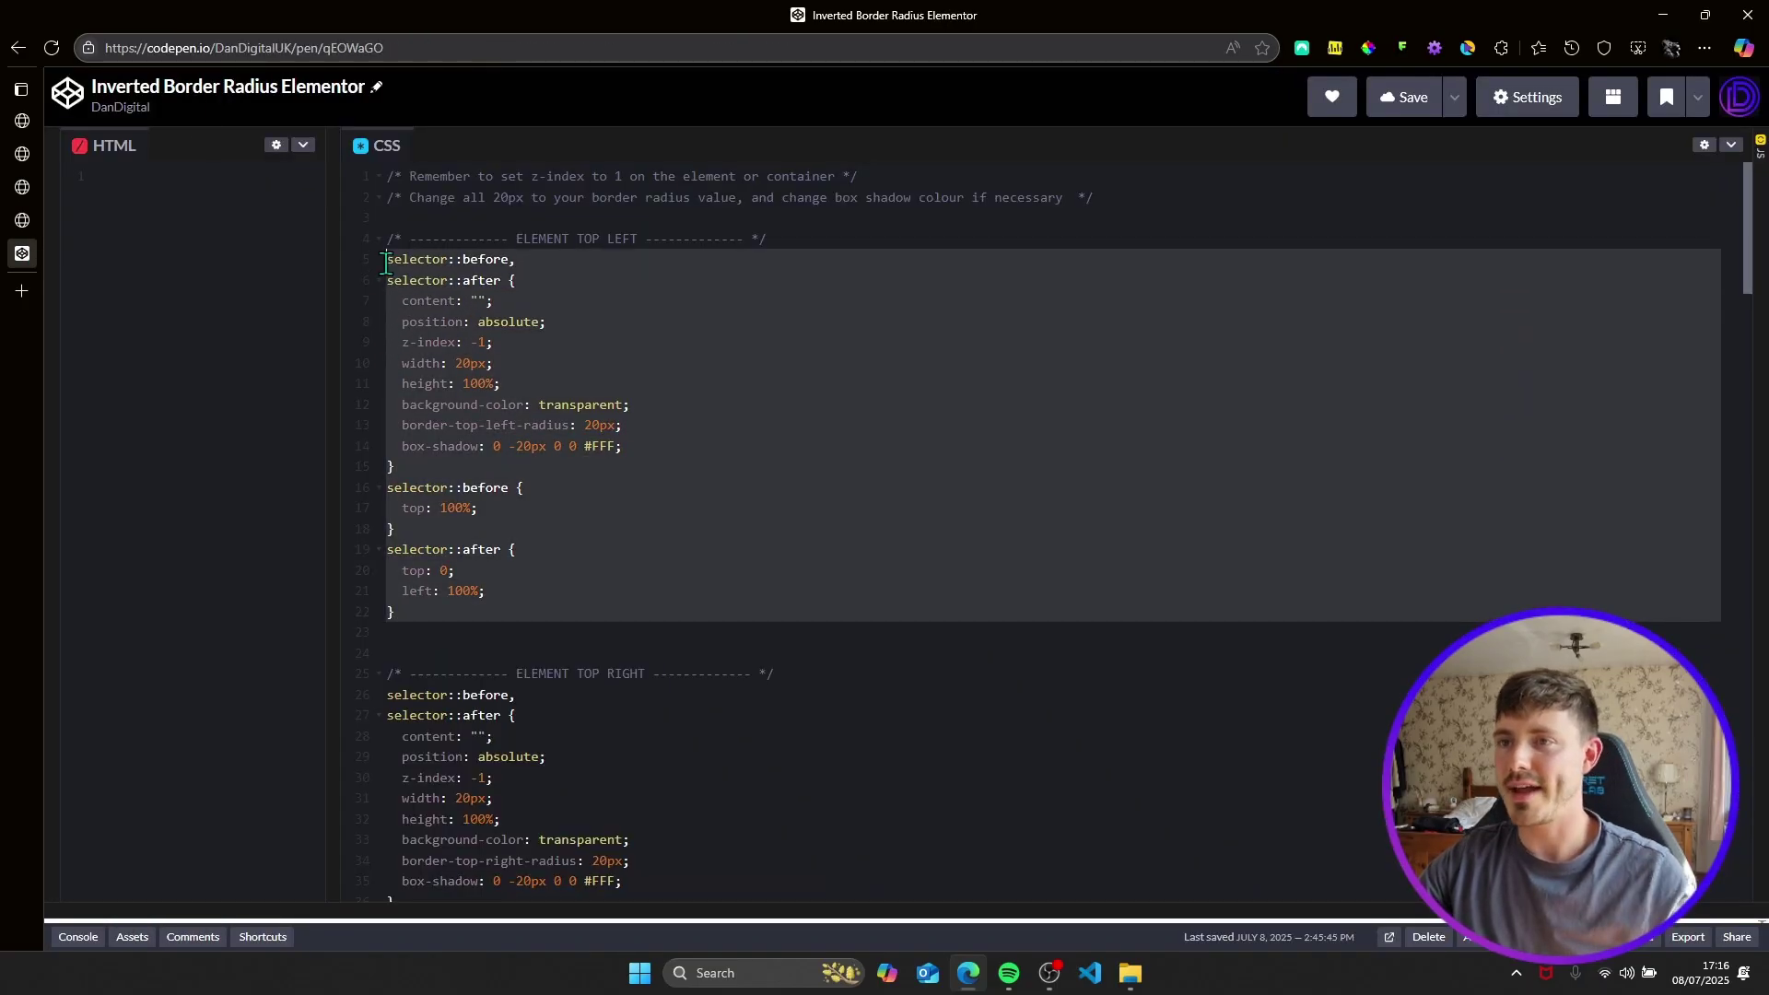
Paste the copied top-left corner CSS into the arrow icon's Custom CSS box.
{"action": "left_click", "coordinate": [22, 220]}
{"action": "left_click", "coordinate": [22, 189]}
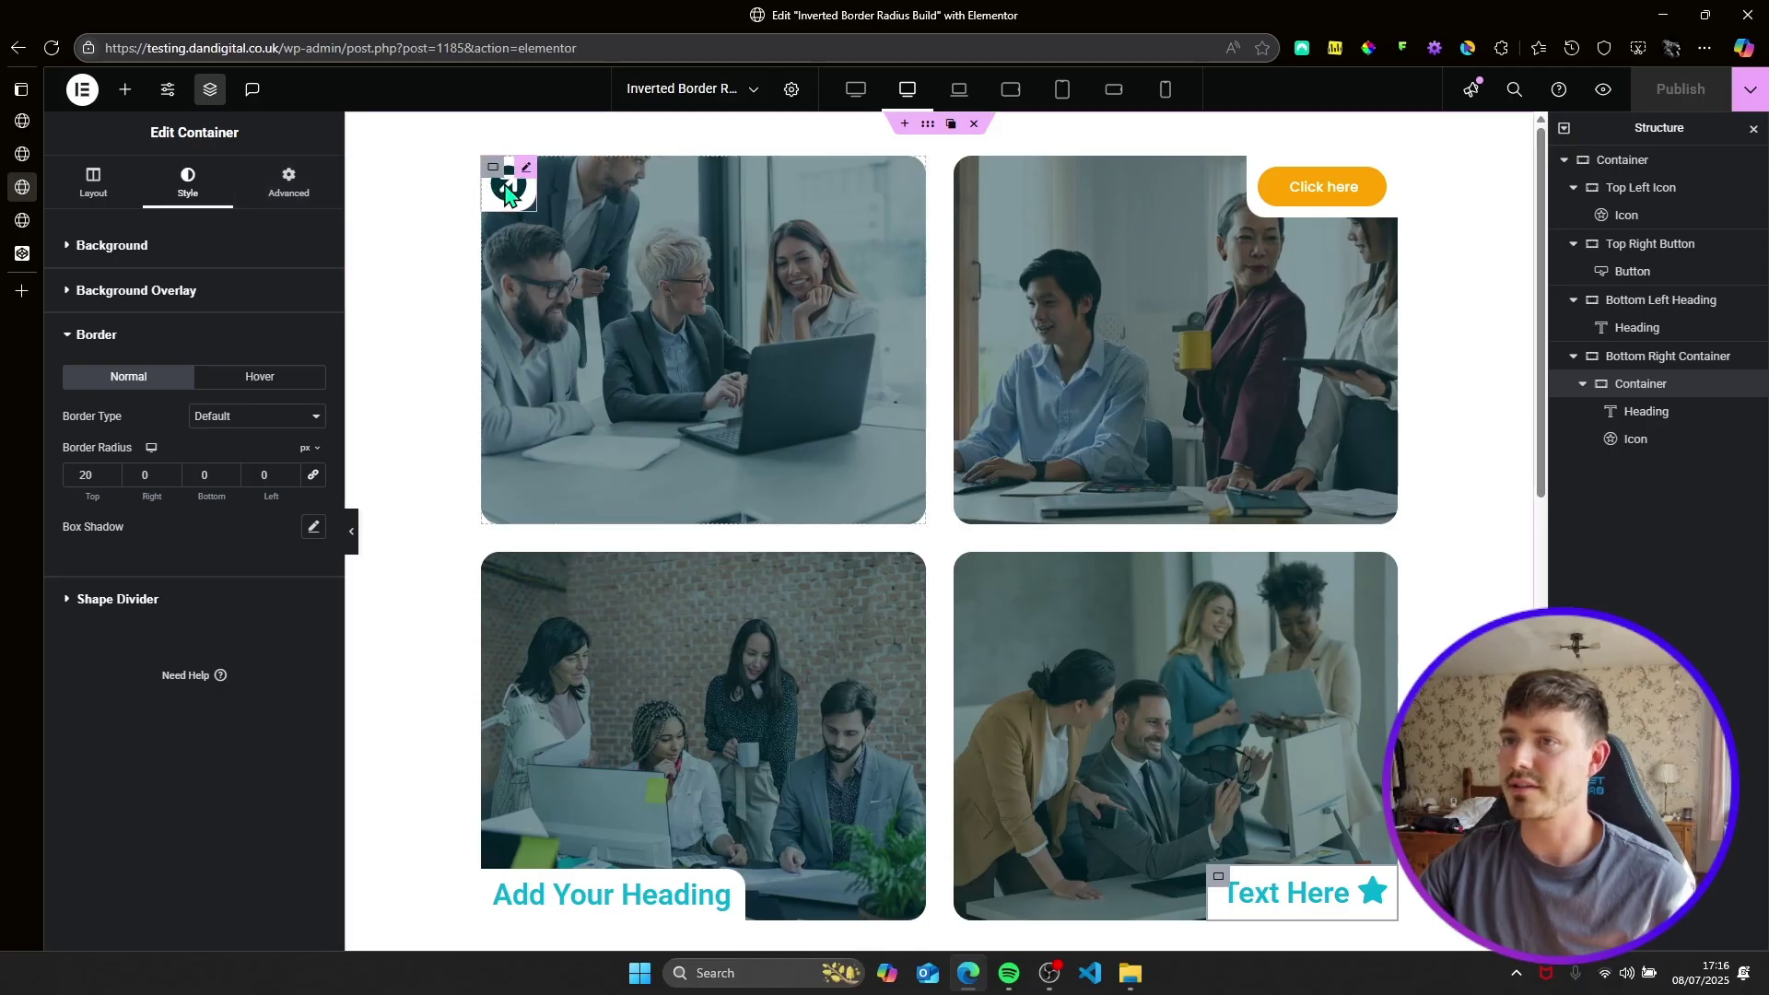
{"action": "left_click", "coordinate": [268, 184]}
{"action": "scroll", "coordinate": [229, 660], "scroll_direction": "down", "scroll_amount": 5}
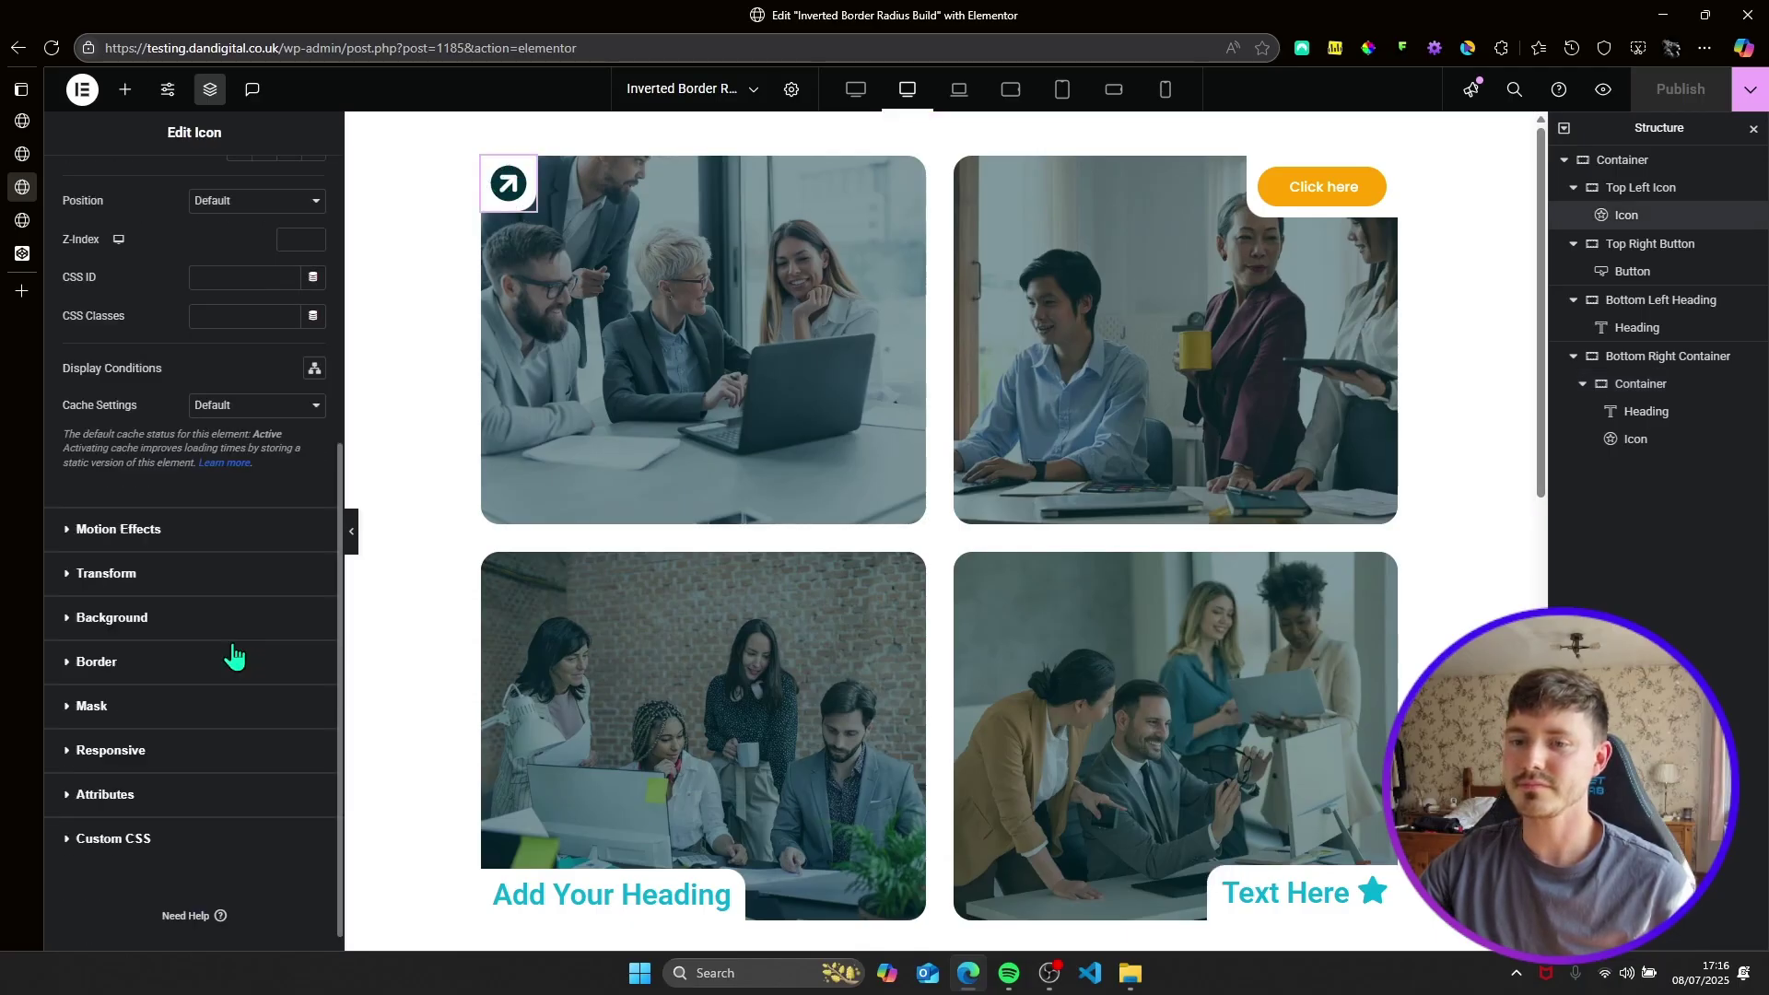
{"action": "left_click", "coordinate": [130, 843]}
{"action": "key", "text": "ctrl+v"}
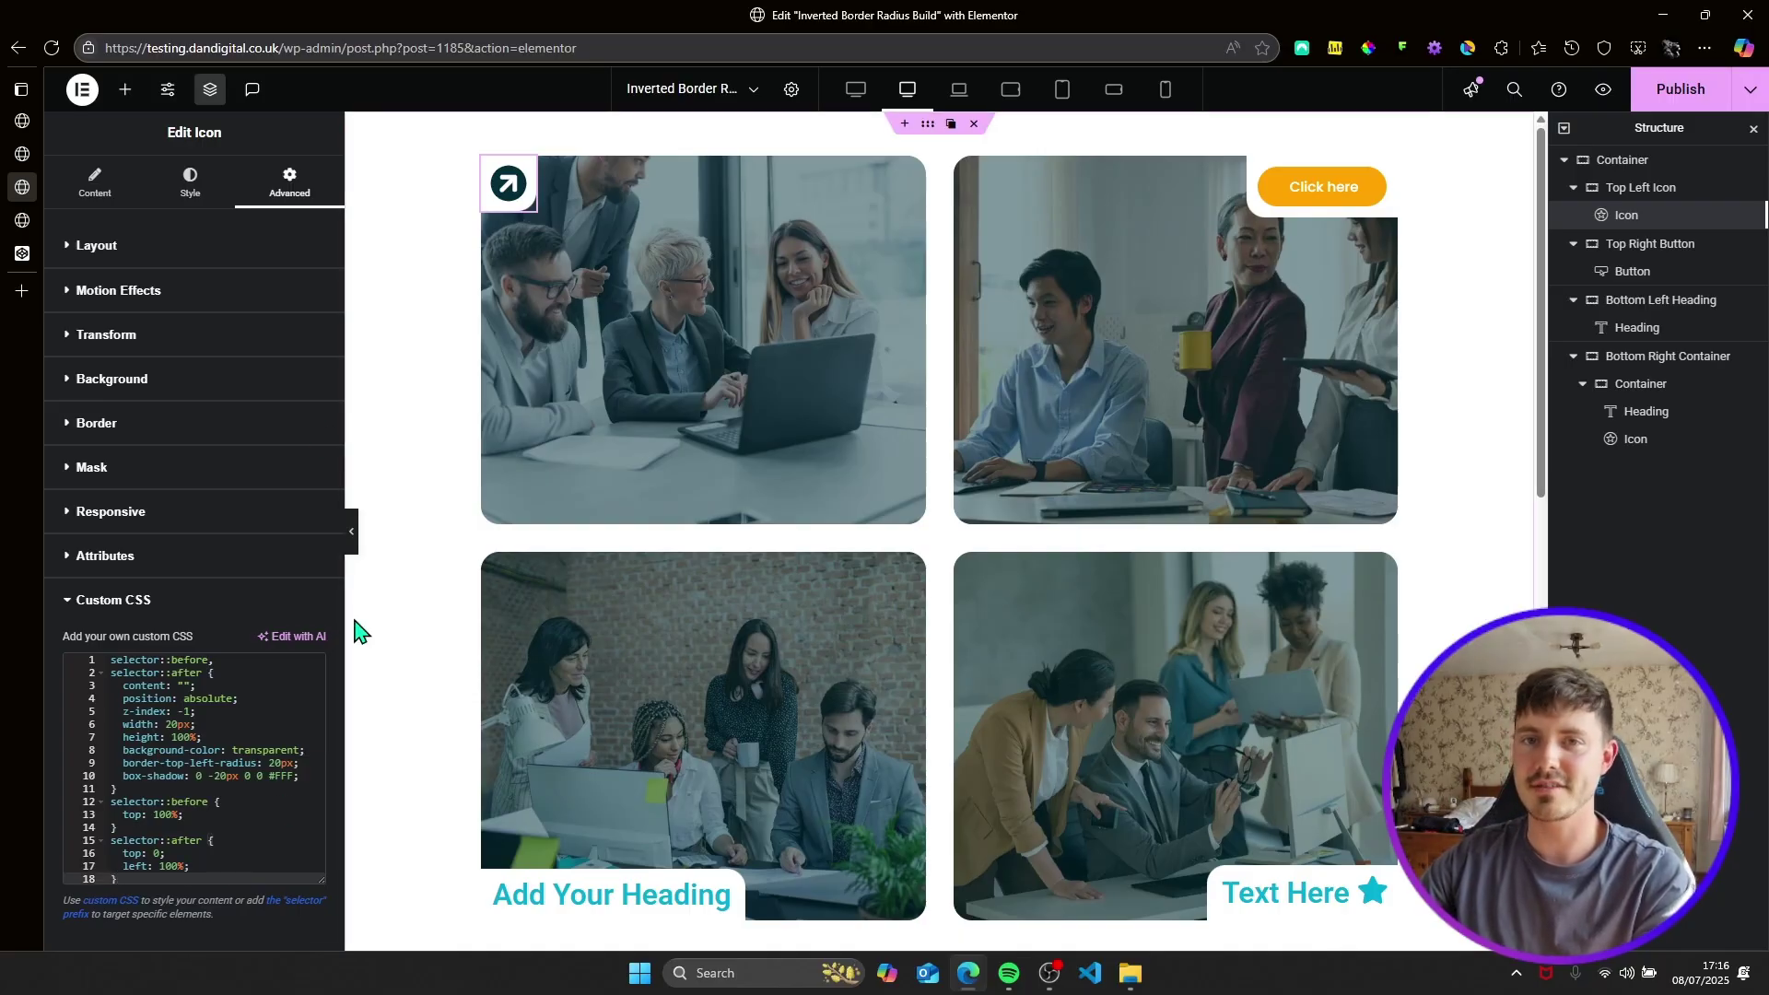
Compare with CodePen and the preview, then locate the z-index: -1 line in the icon's CSS.
{"action": "left_click", "coordinate": [22, 253]}
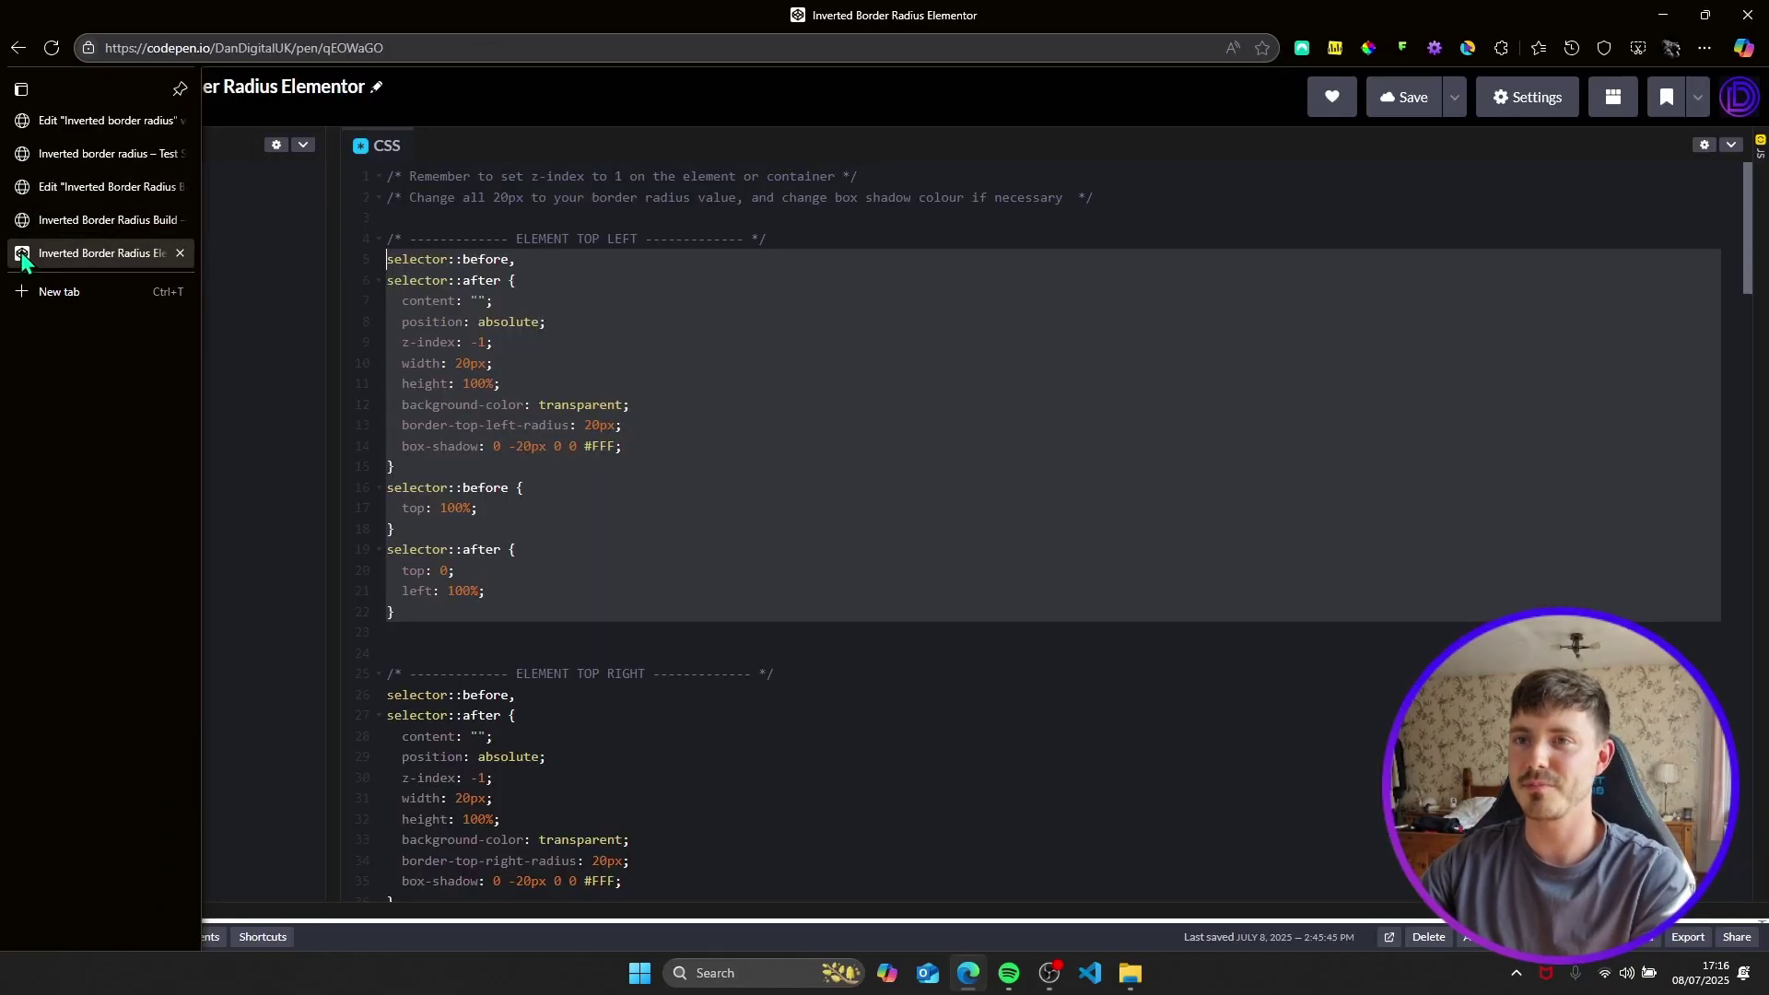
{"action": "left_click", "coordinate": [937, 178]}
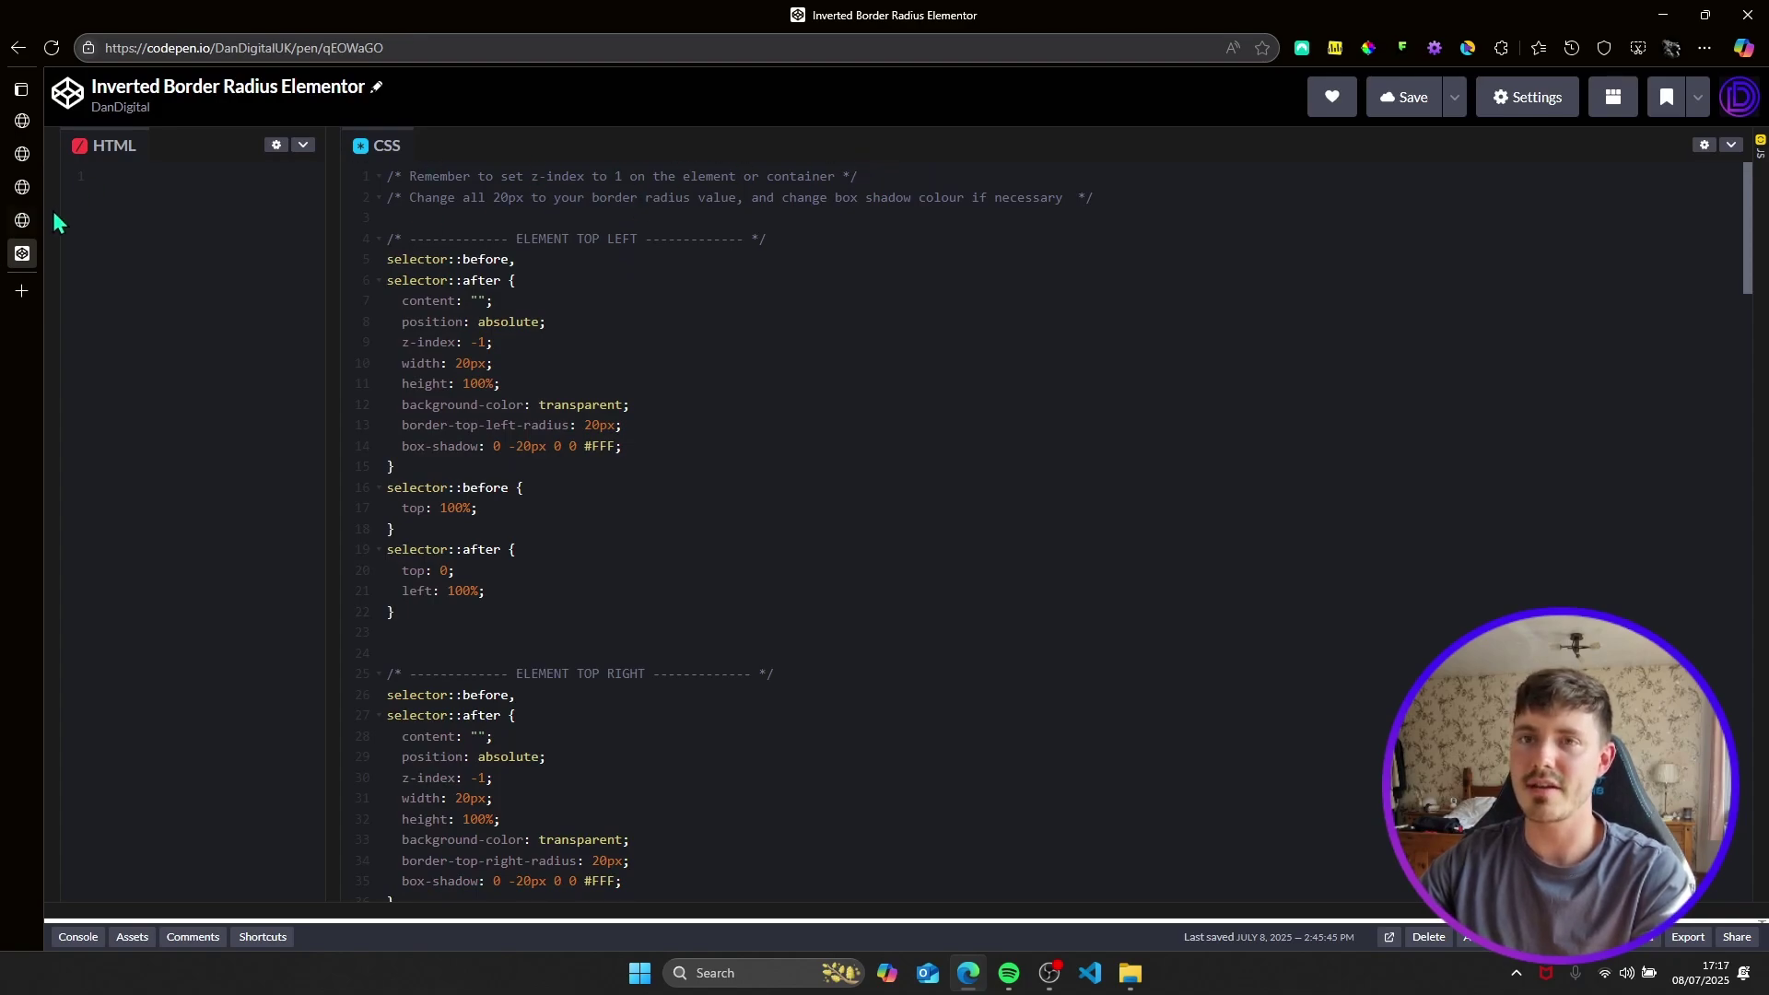
{"action": "left_click", "coordinate": [22, 221]}
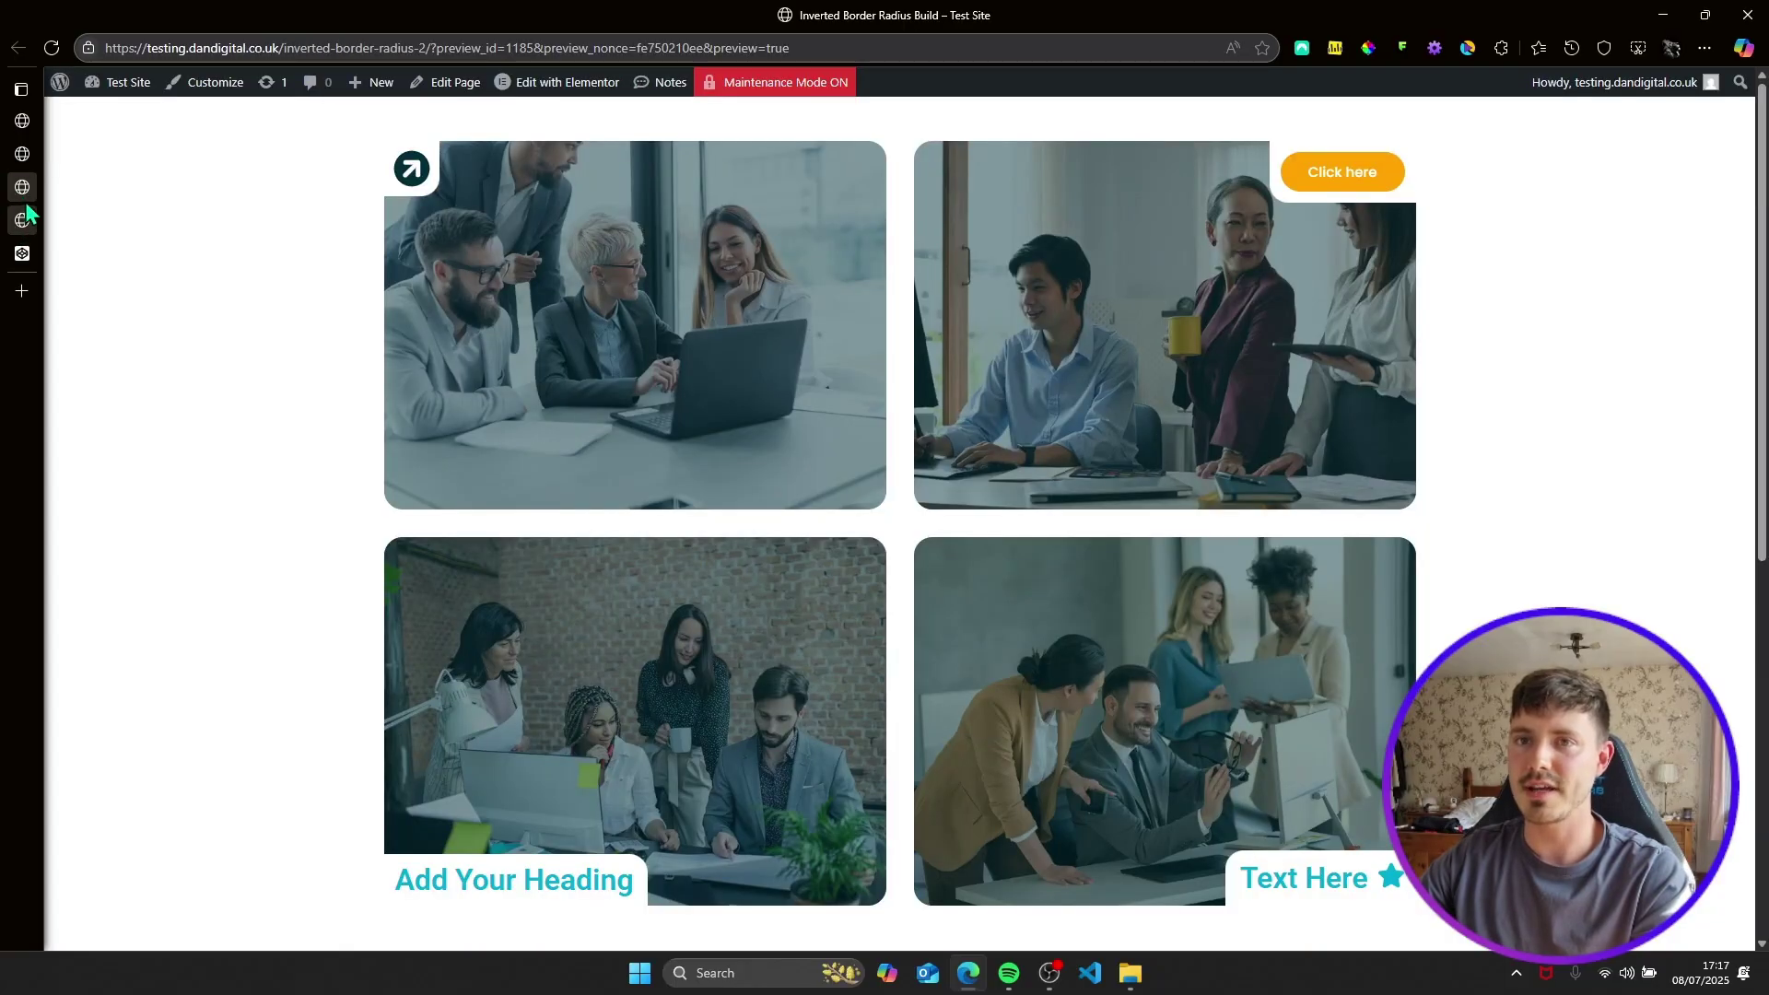
{"action": "left_click", "coordinate": [28, 189]}
{"action": "left_click", "coordinate": [215, 704]}
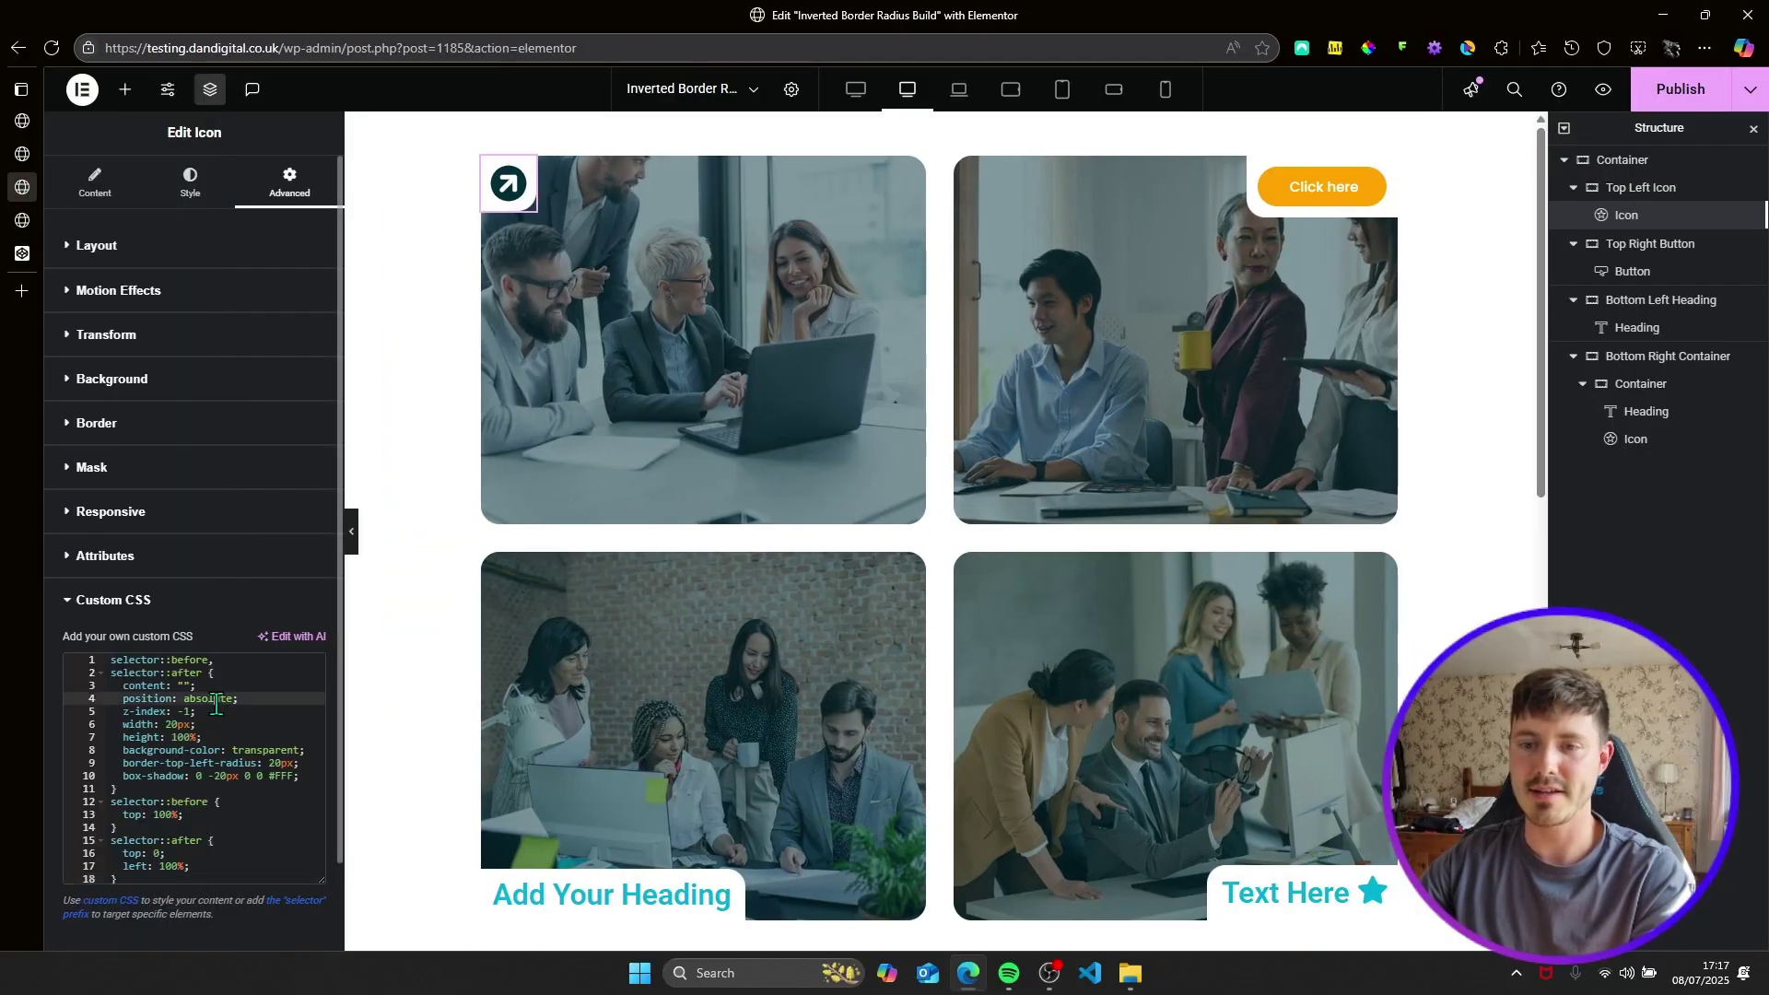
{"action": "left_click", "coordinate": [209, 711]}
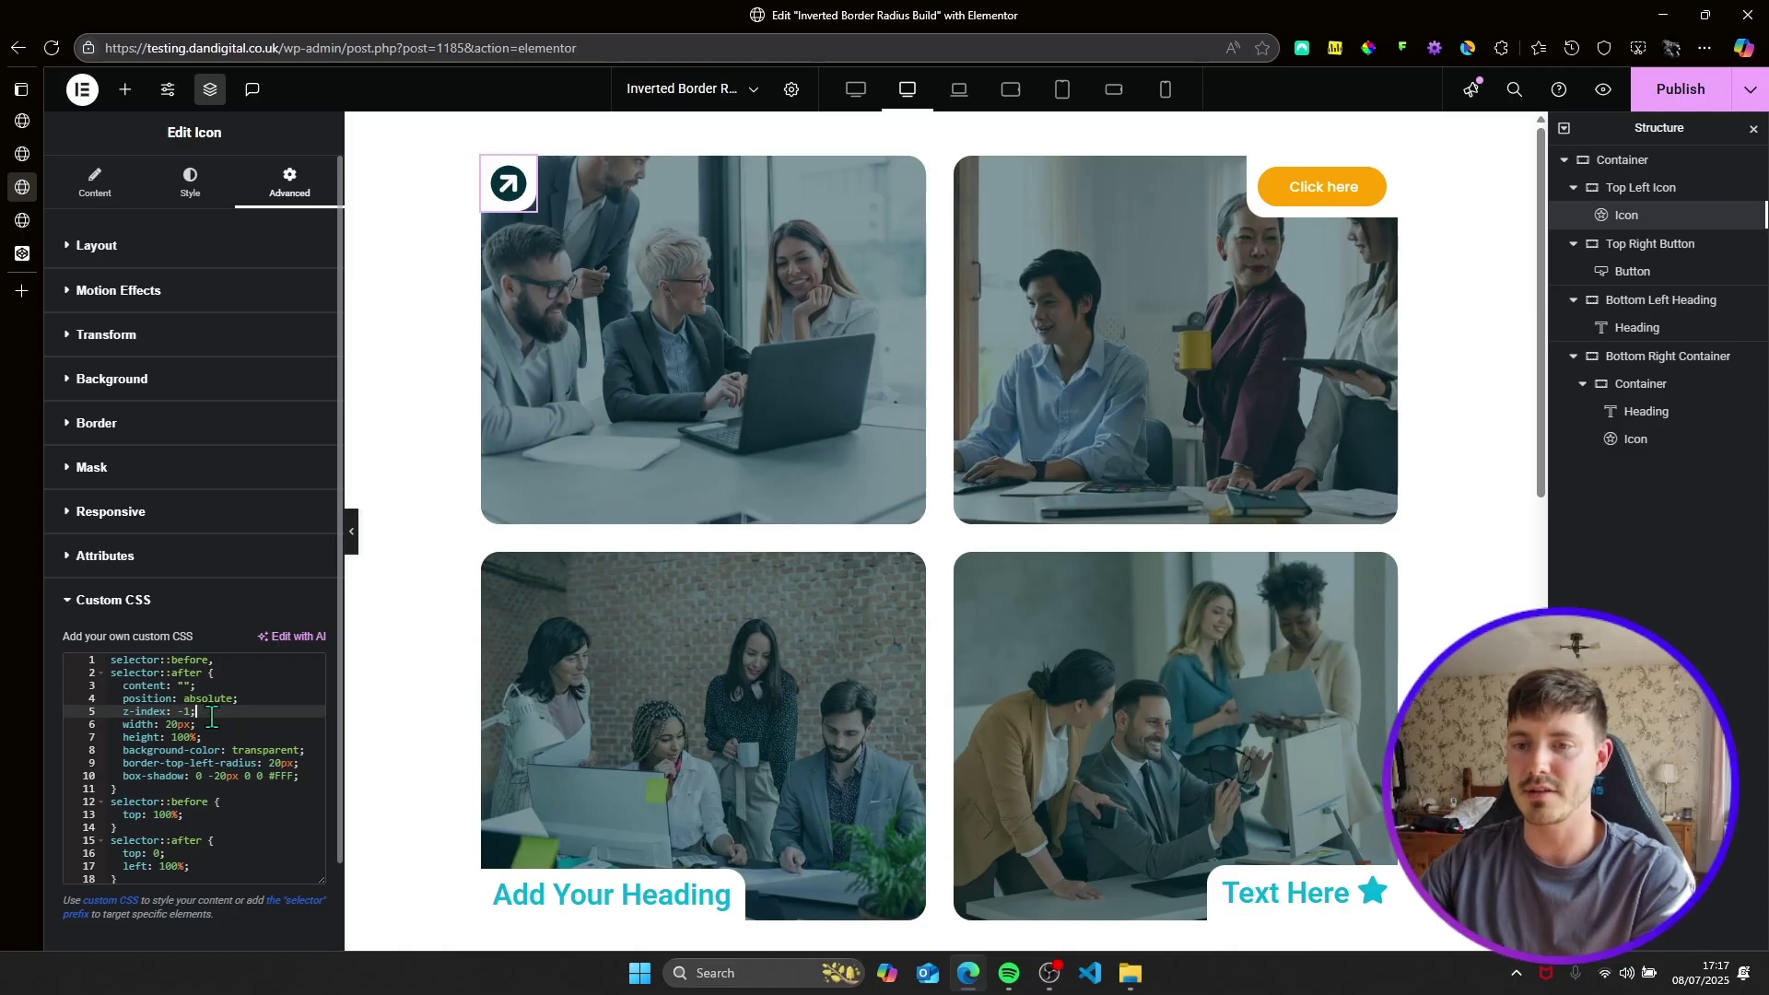
Set the arrow icon's Layout Z-Index to 1 and save the page with Ctrl+S.
{"action": "left_click", "coordinate": [153, 261]}
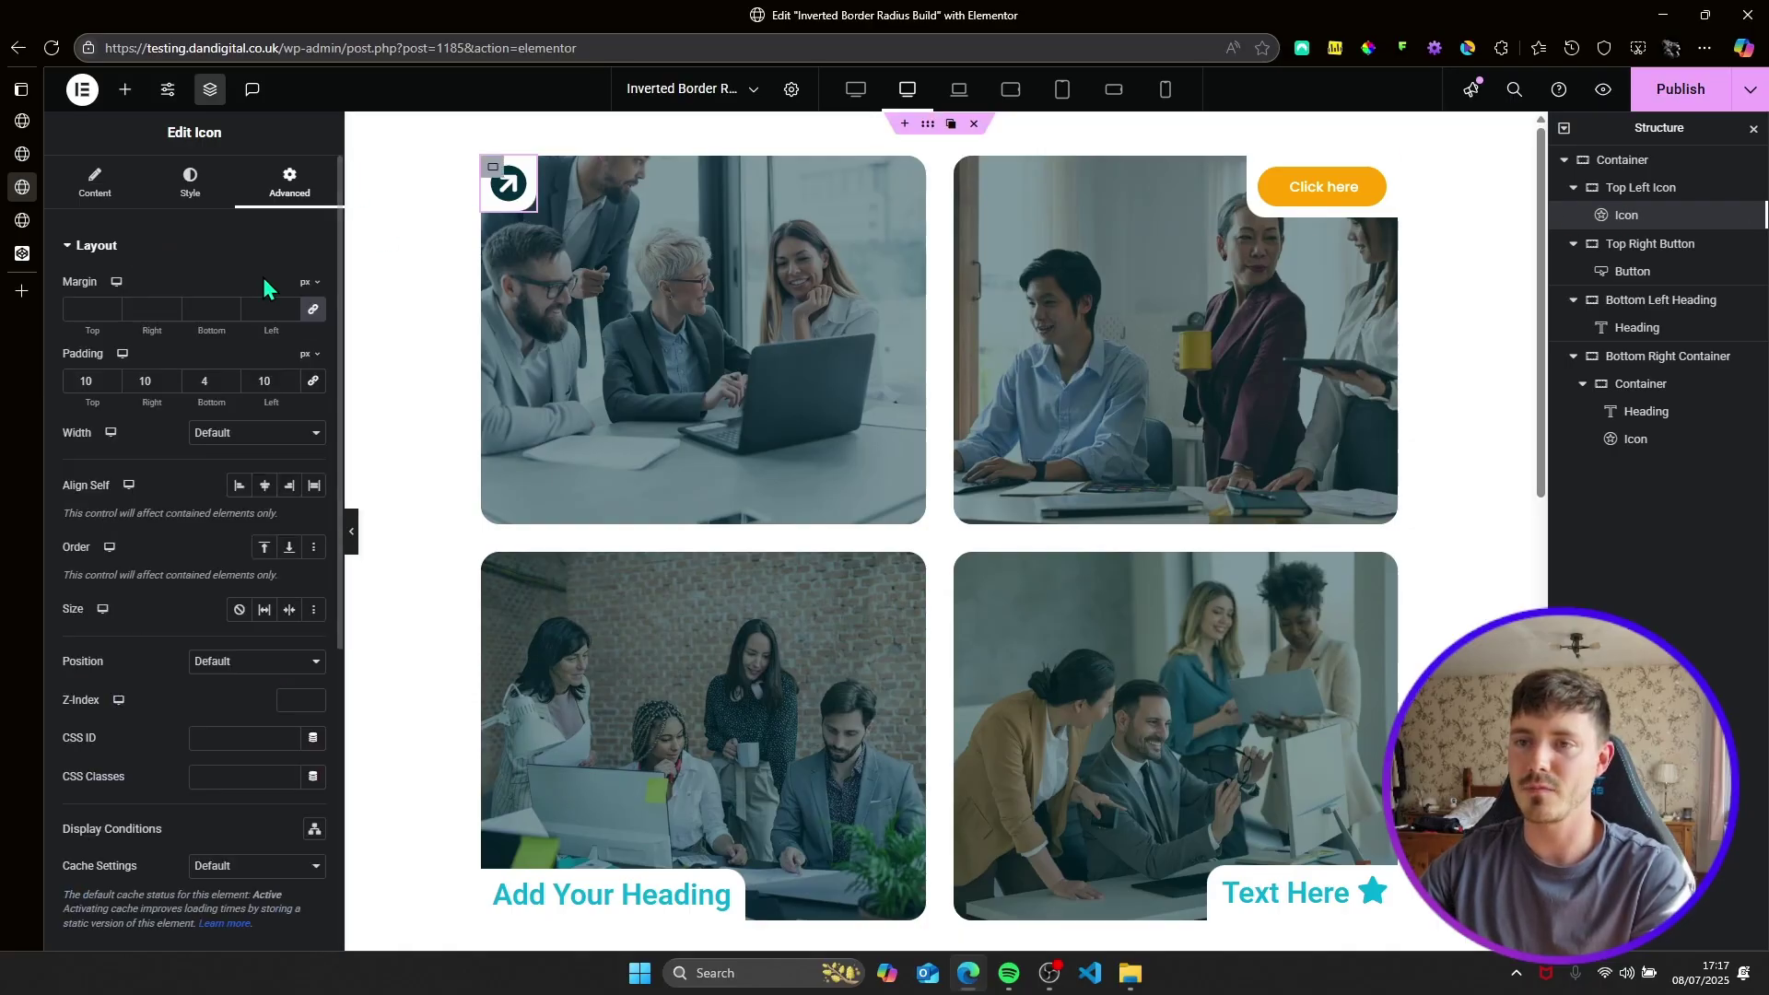
{"action": "scroll", "coordinate": [209, 683], "scroll_direction": "down", "scroll_amount": 4}
{"action": "scroll", "coordinate": [184, 737], "scroll_direction": "up", "scroll_amount": 4}
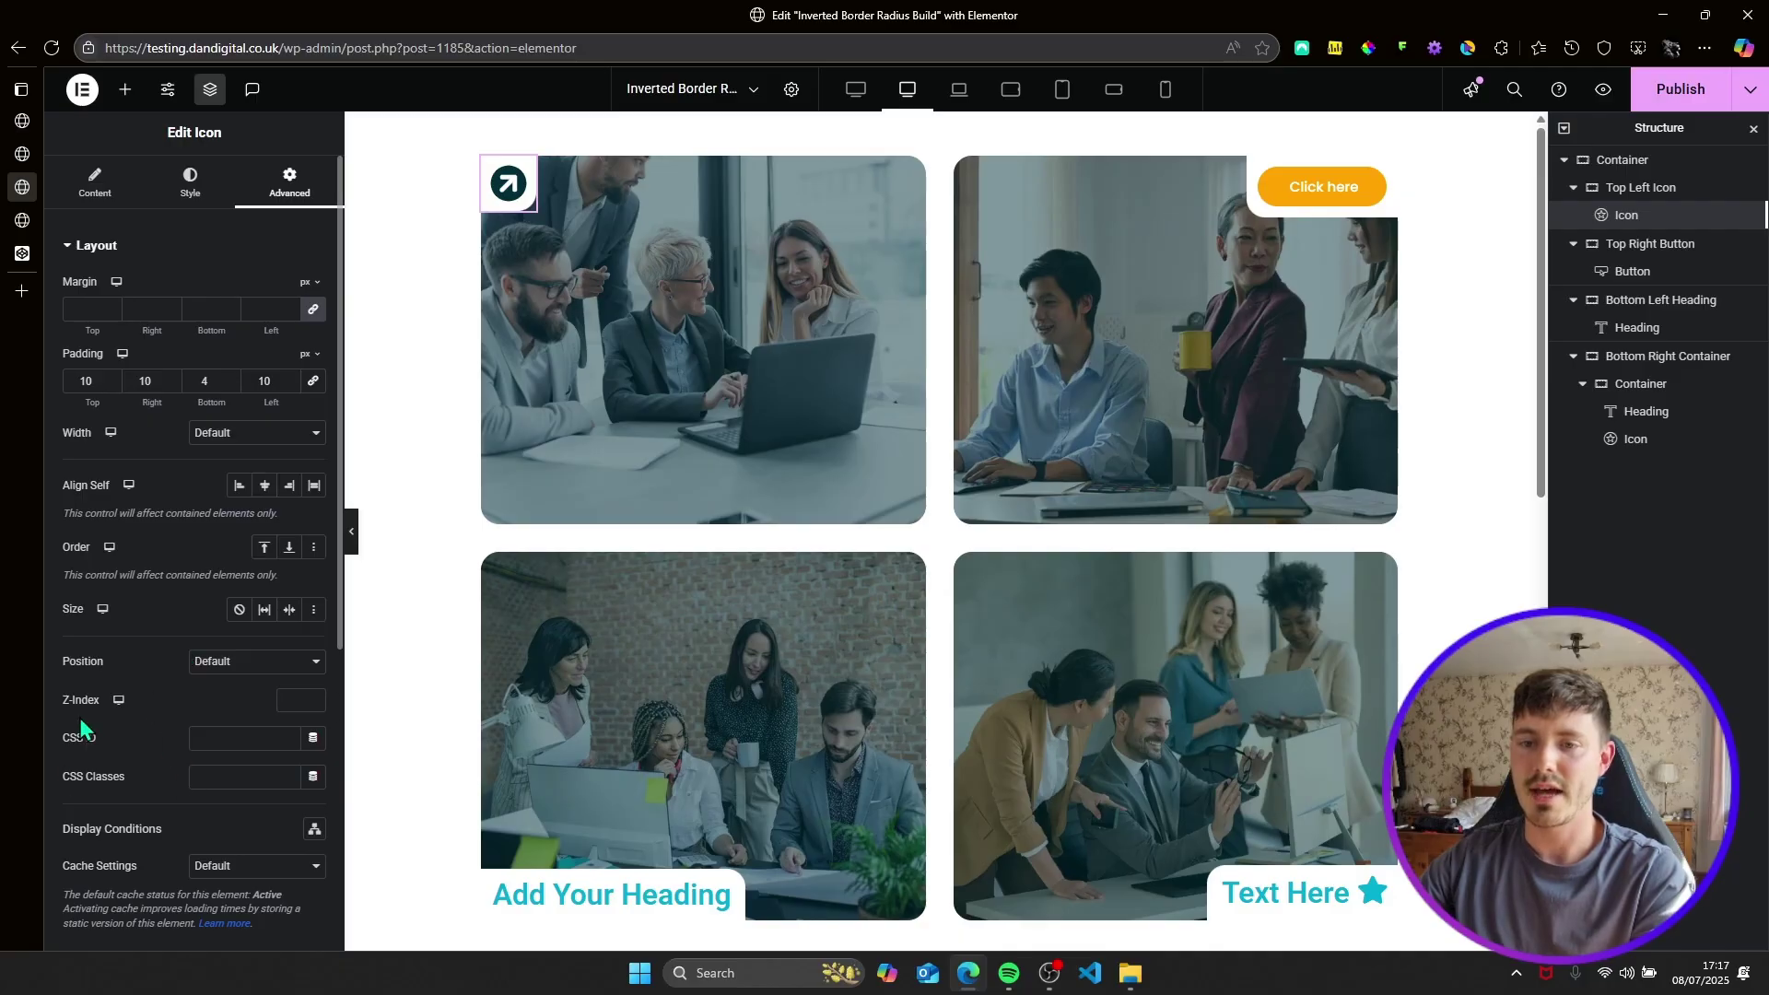
{"action": "left_click", "coordinate": [298, 700]}
{"action": "type", "text": "1"}
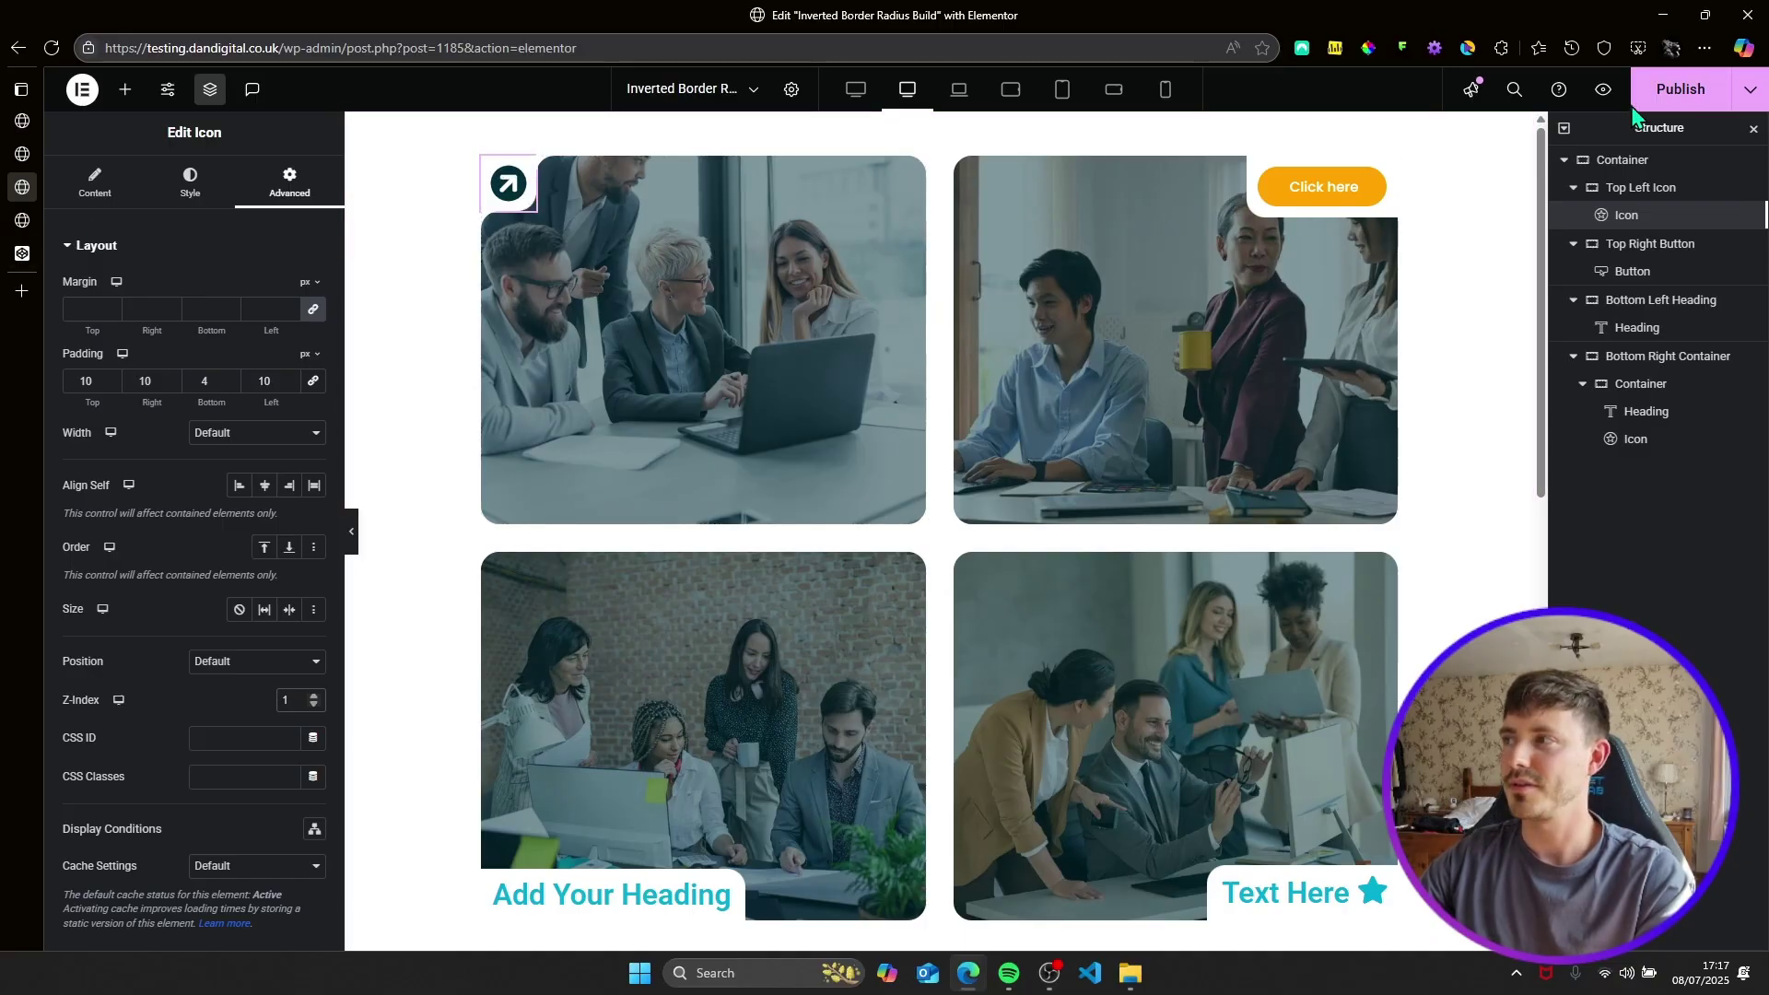
{"action": "key", "text": "ctrl+s"}
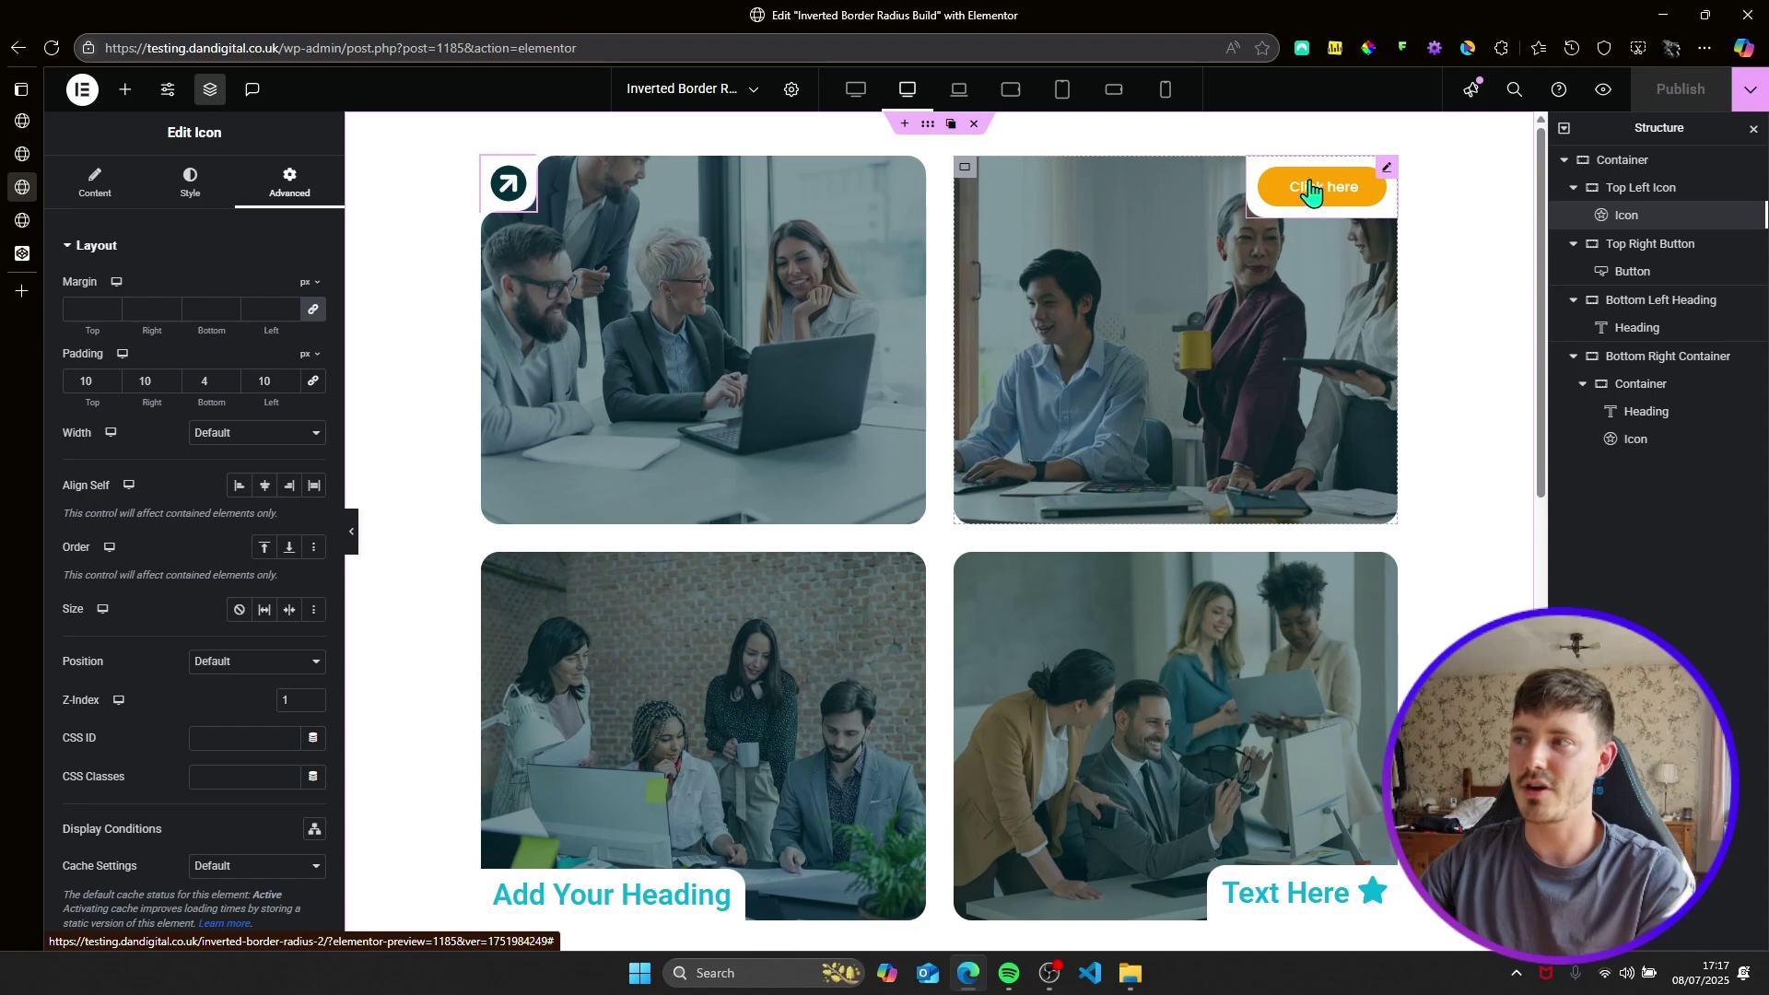
{"action": "scroll", "coordinate": [860, 379], "scroll_direction": "down", "scroll_amount": 1}
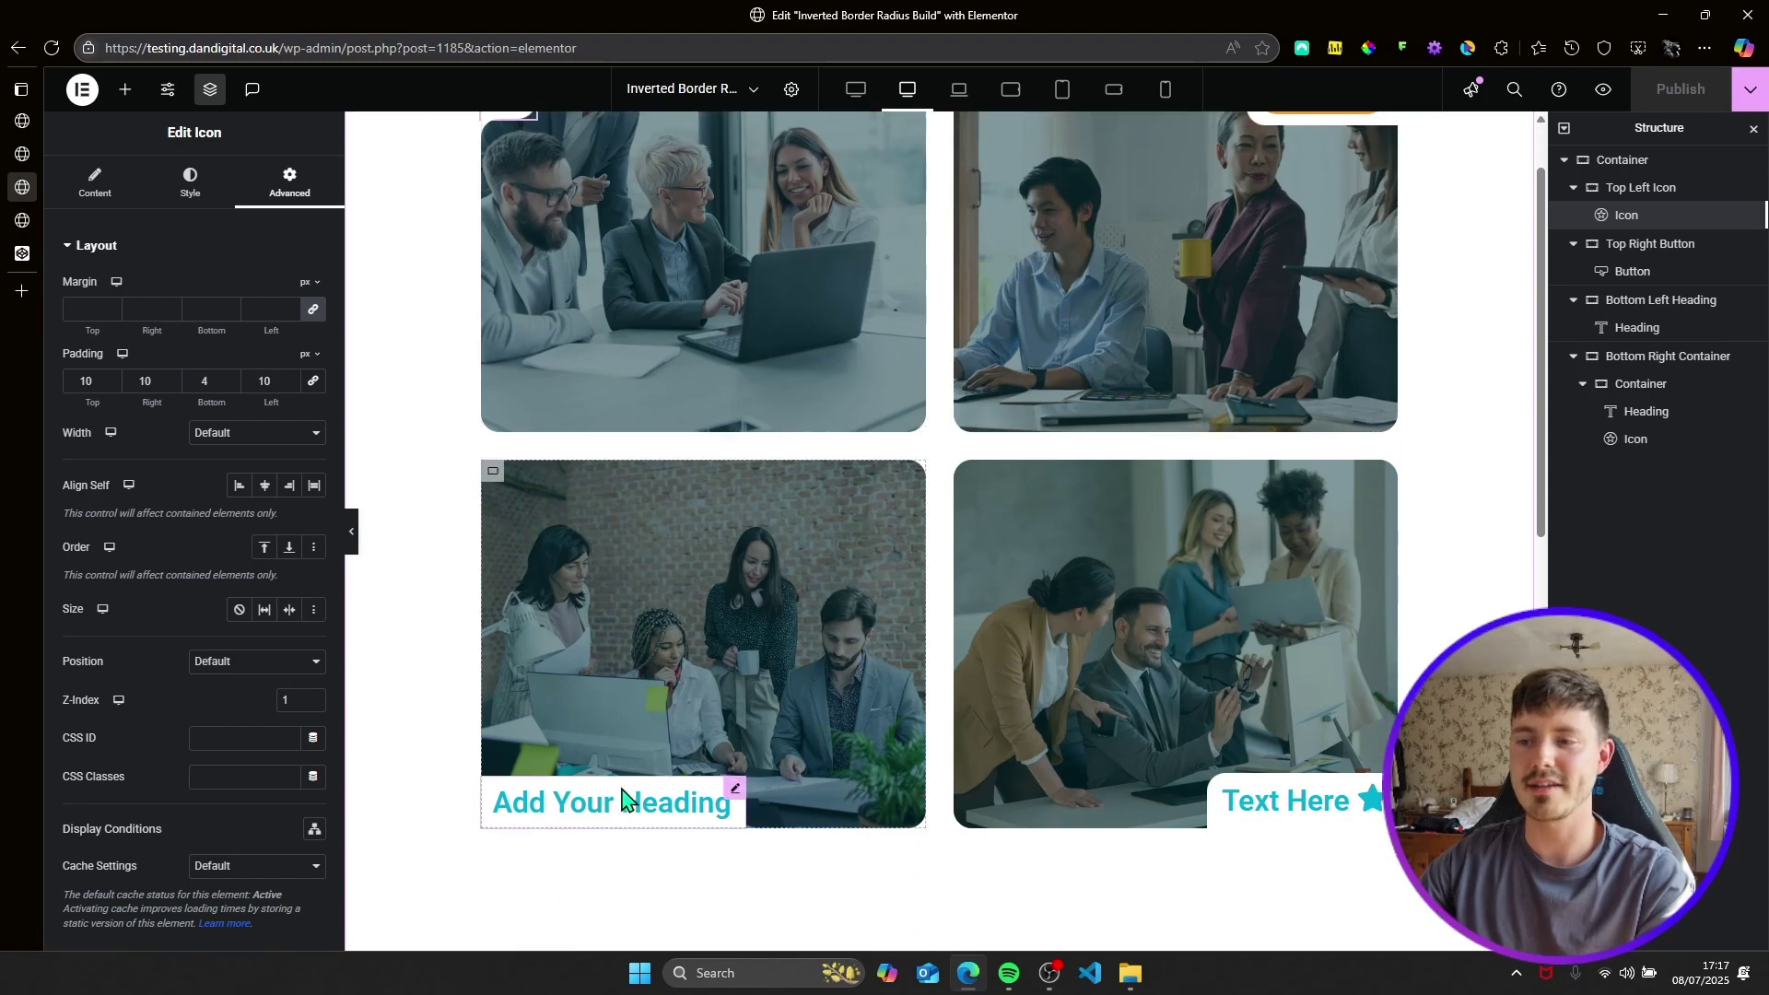
Select the ELEMENT TOP RIGHT CSS block in CodePen.
{"action": "left_click", "coordinate": [22, 254]}
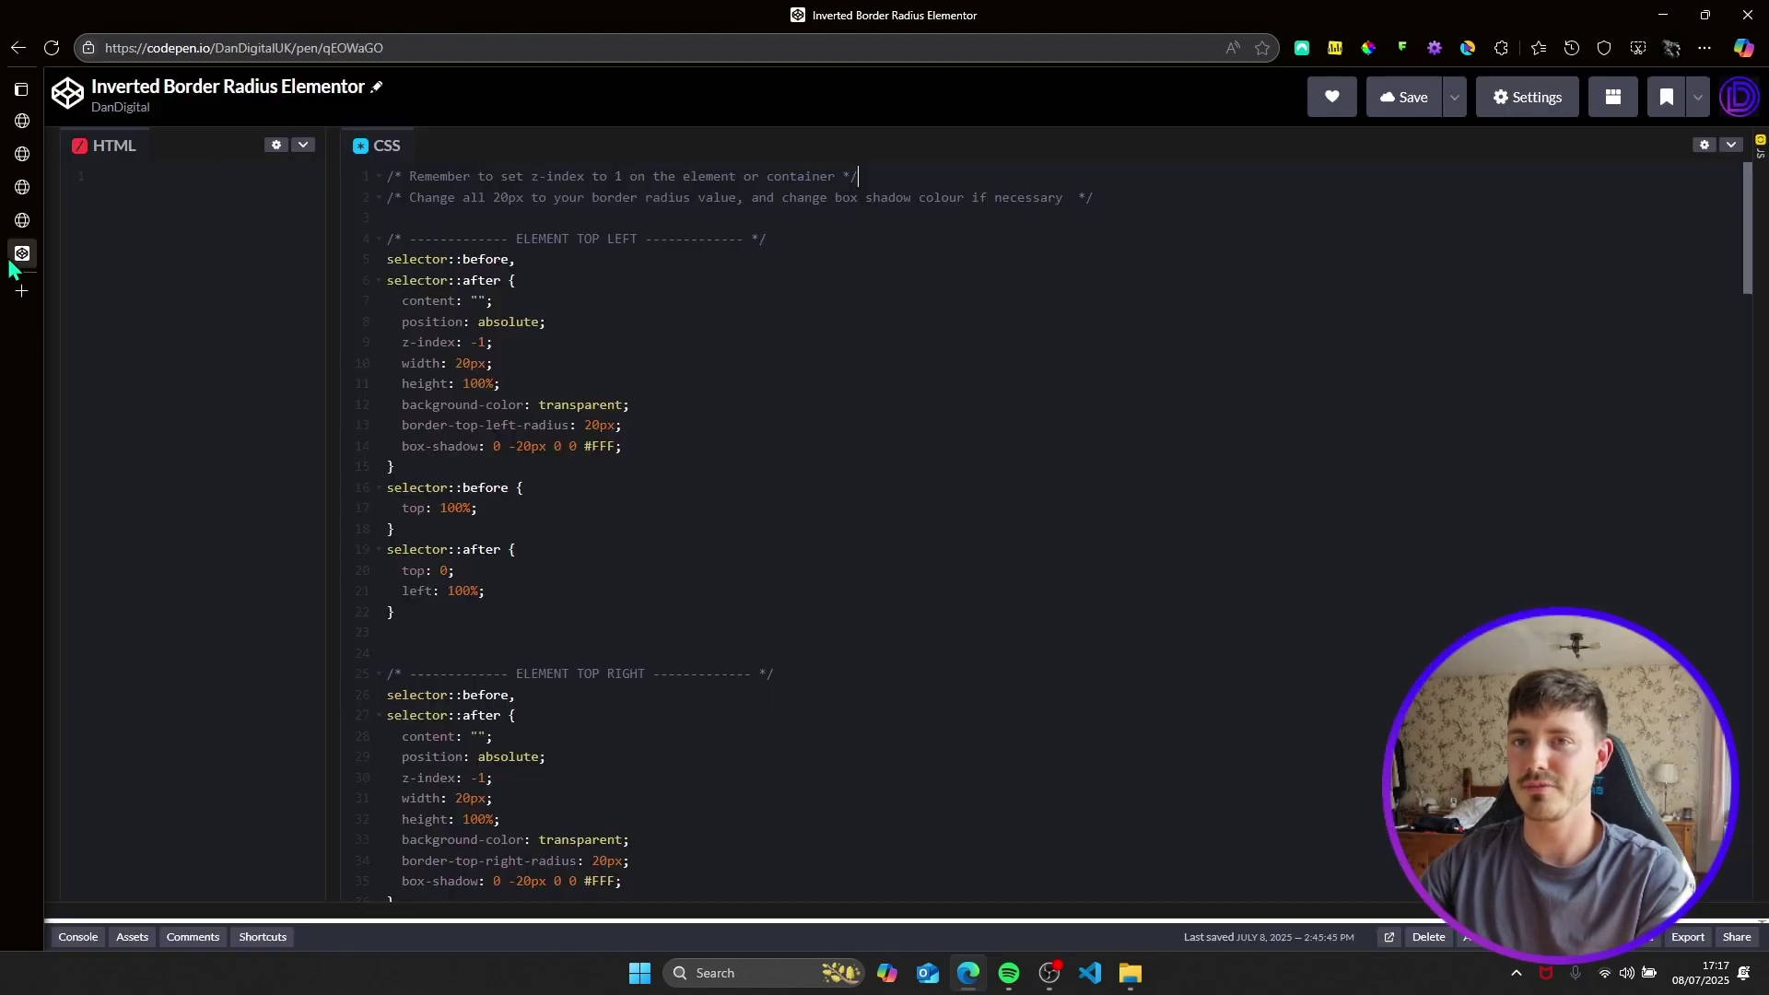
{"action": "scroll", "coordinate": [612, 270], "scroll_direction": "down", "scroll_amount": 5}
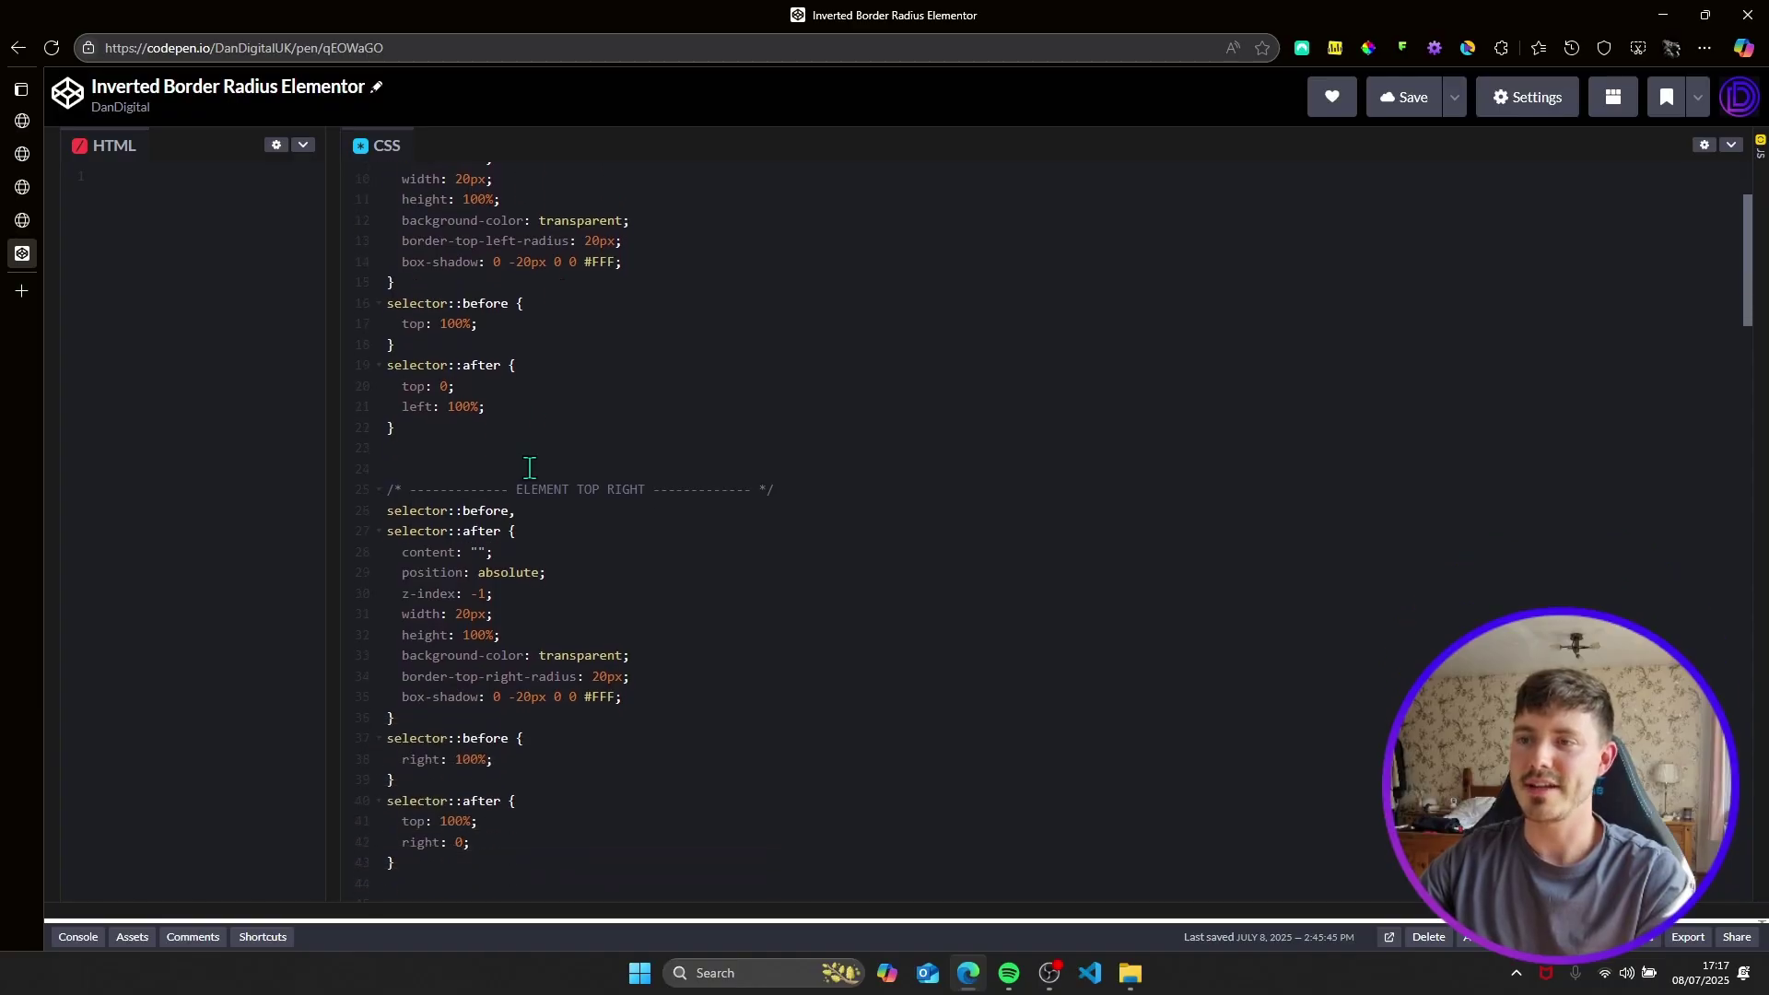
{"action": "left_click_drag", "start_coordinate": [435, 679], "coordinate": [388, 337]}
{"action": "key", "text": "ctrl+c"}
Paste the top-right corner CSS into the Click here button's Custom CSS.
{"action": "left_click", "coordinate": [22, 221]}
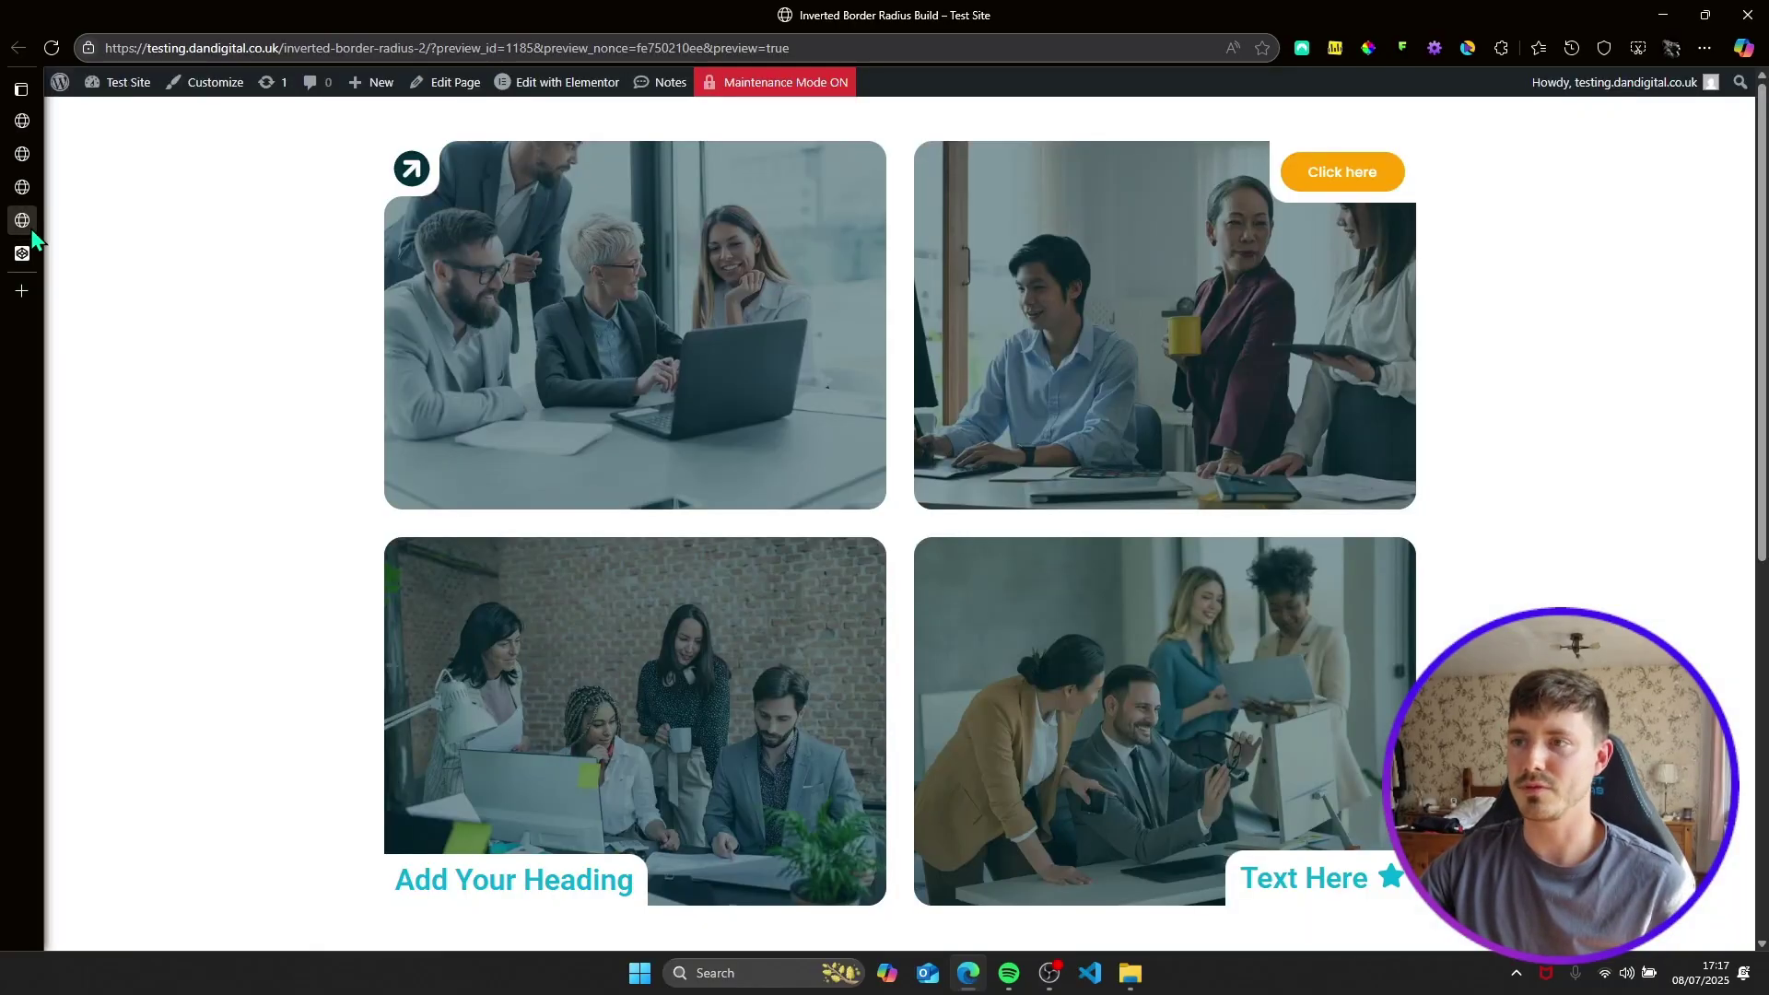
{"action": "left_click", "coordinate": [23, 187]}
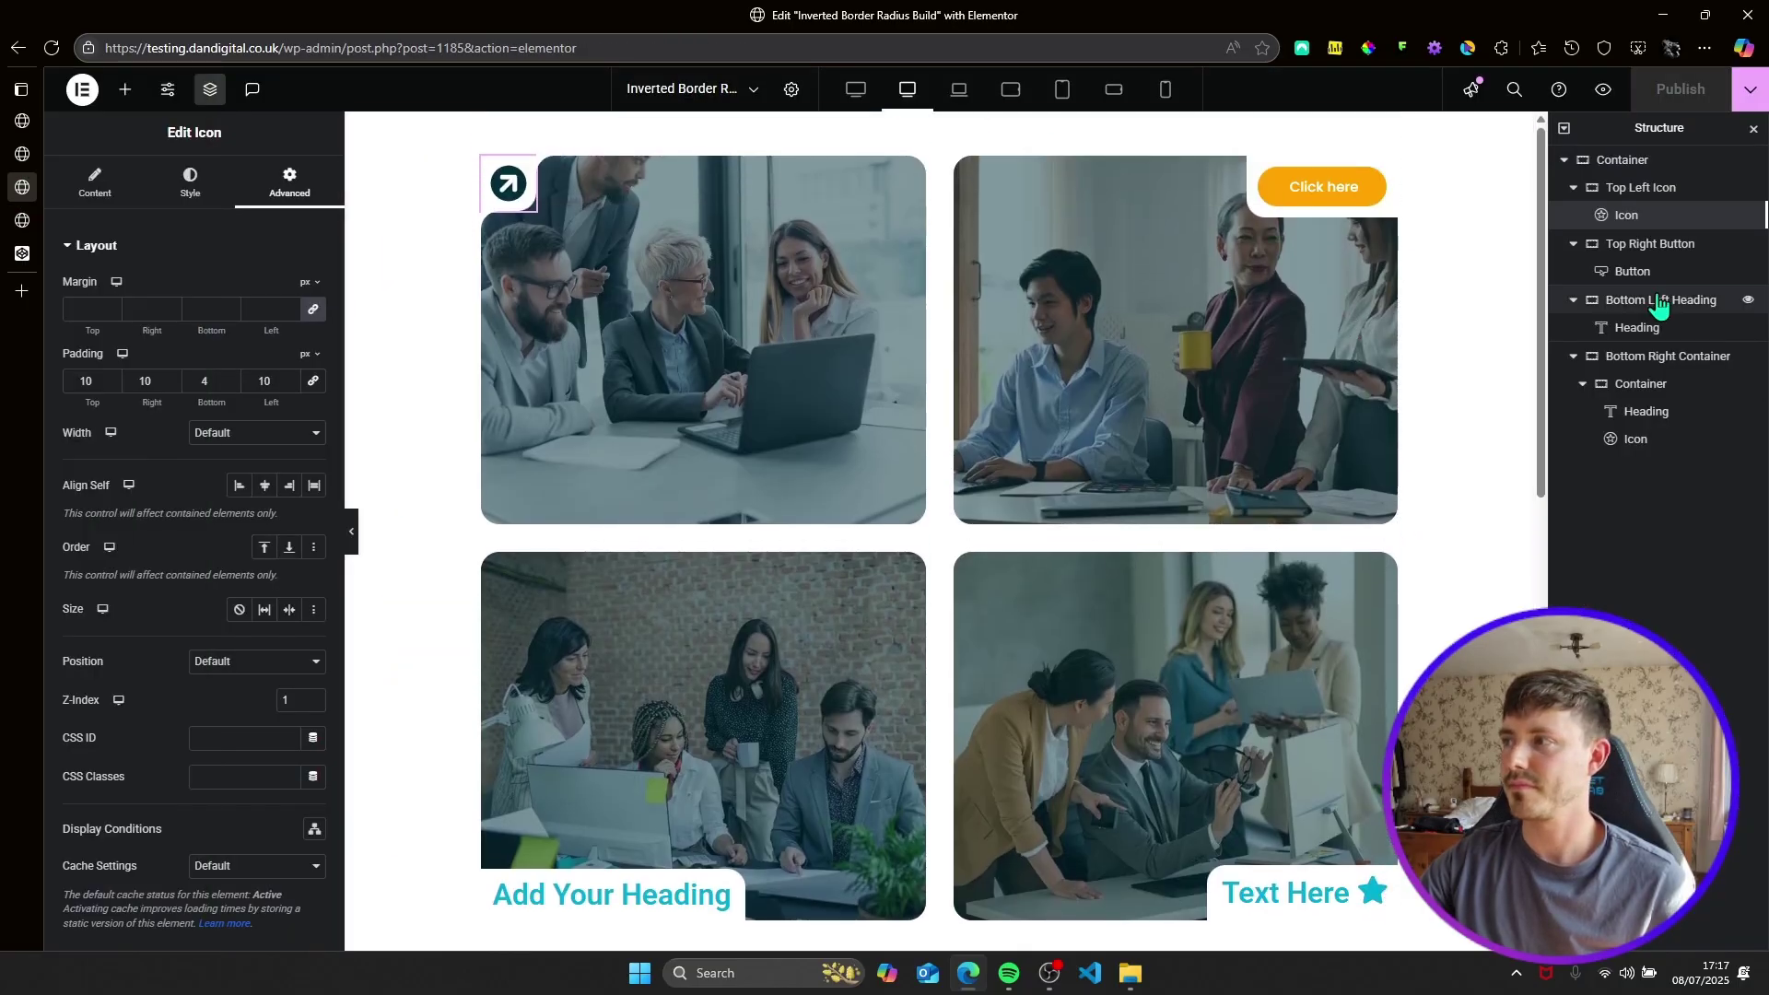
{"action": "left_click", "coordinate": [1649, 272]}
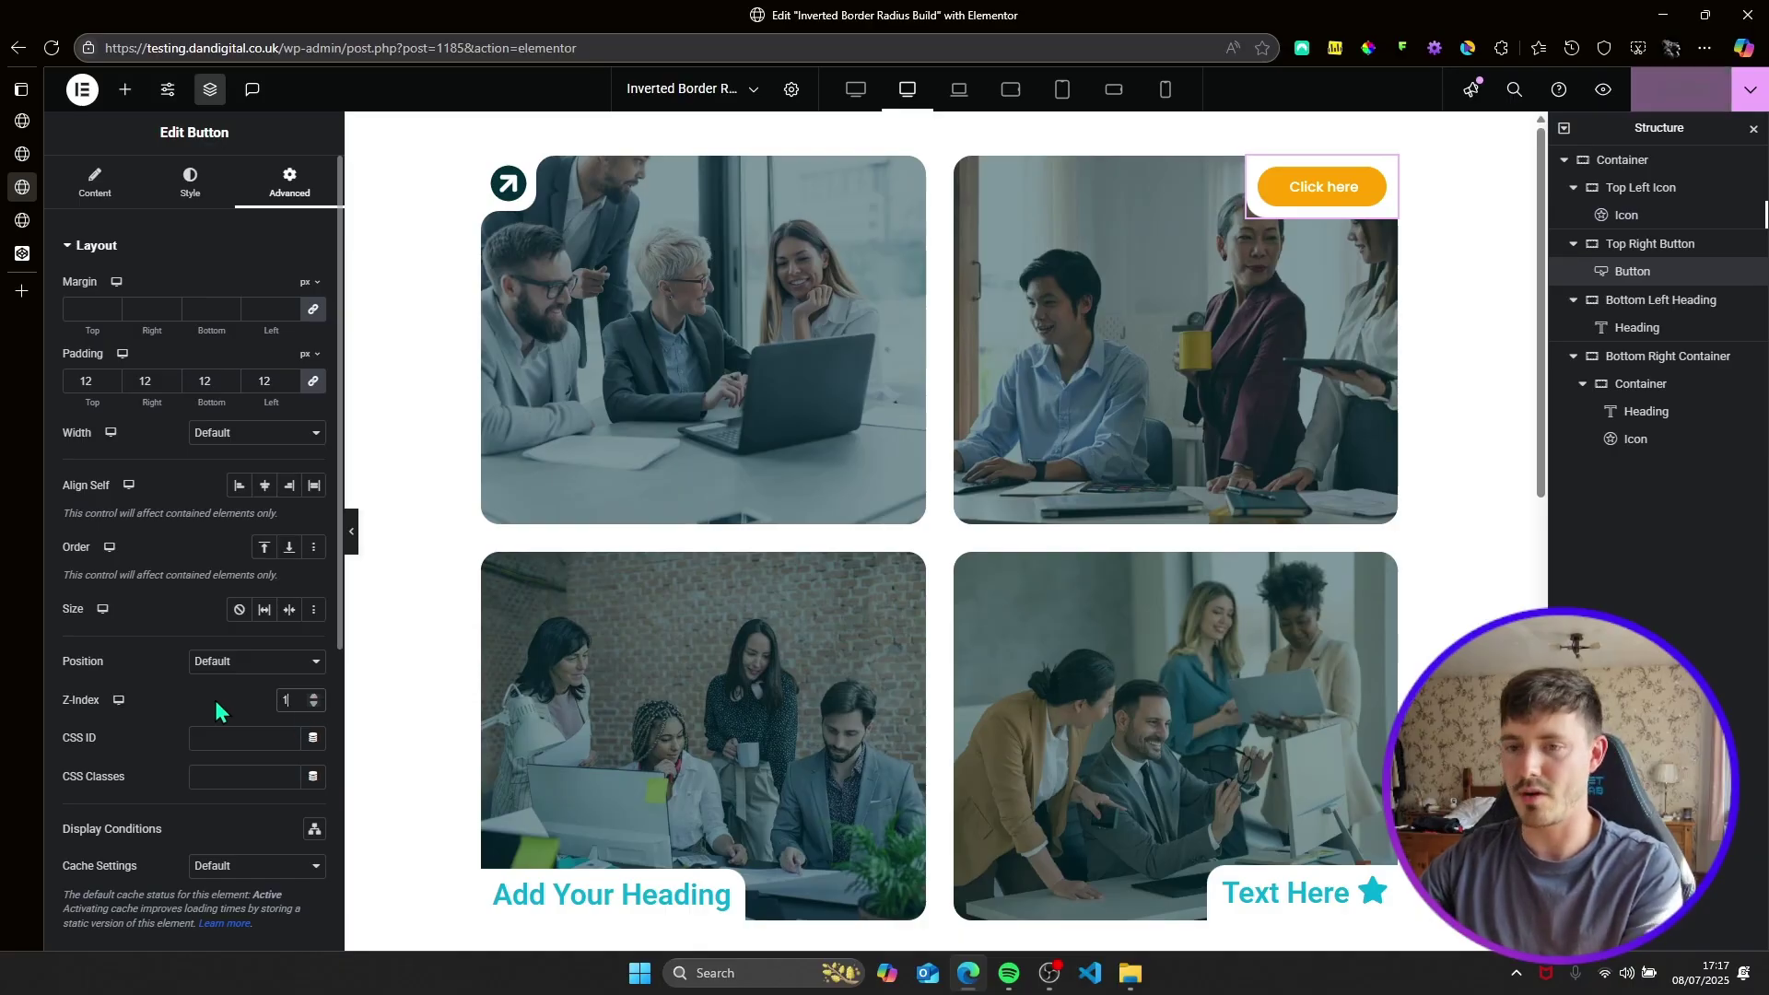
{"action": "scroll", "coordinate": [218, 710], "scroll_direction": "down", "scroll_amount": 5}
{"action": "left_click", "coordinate": [150, 931]}
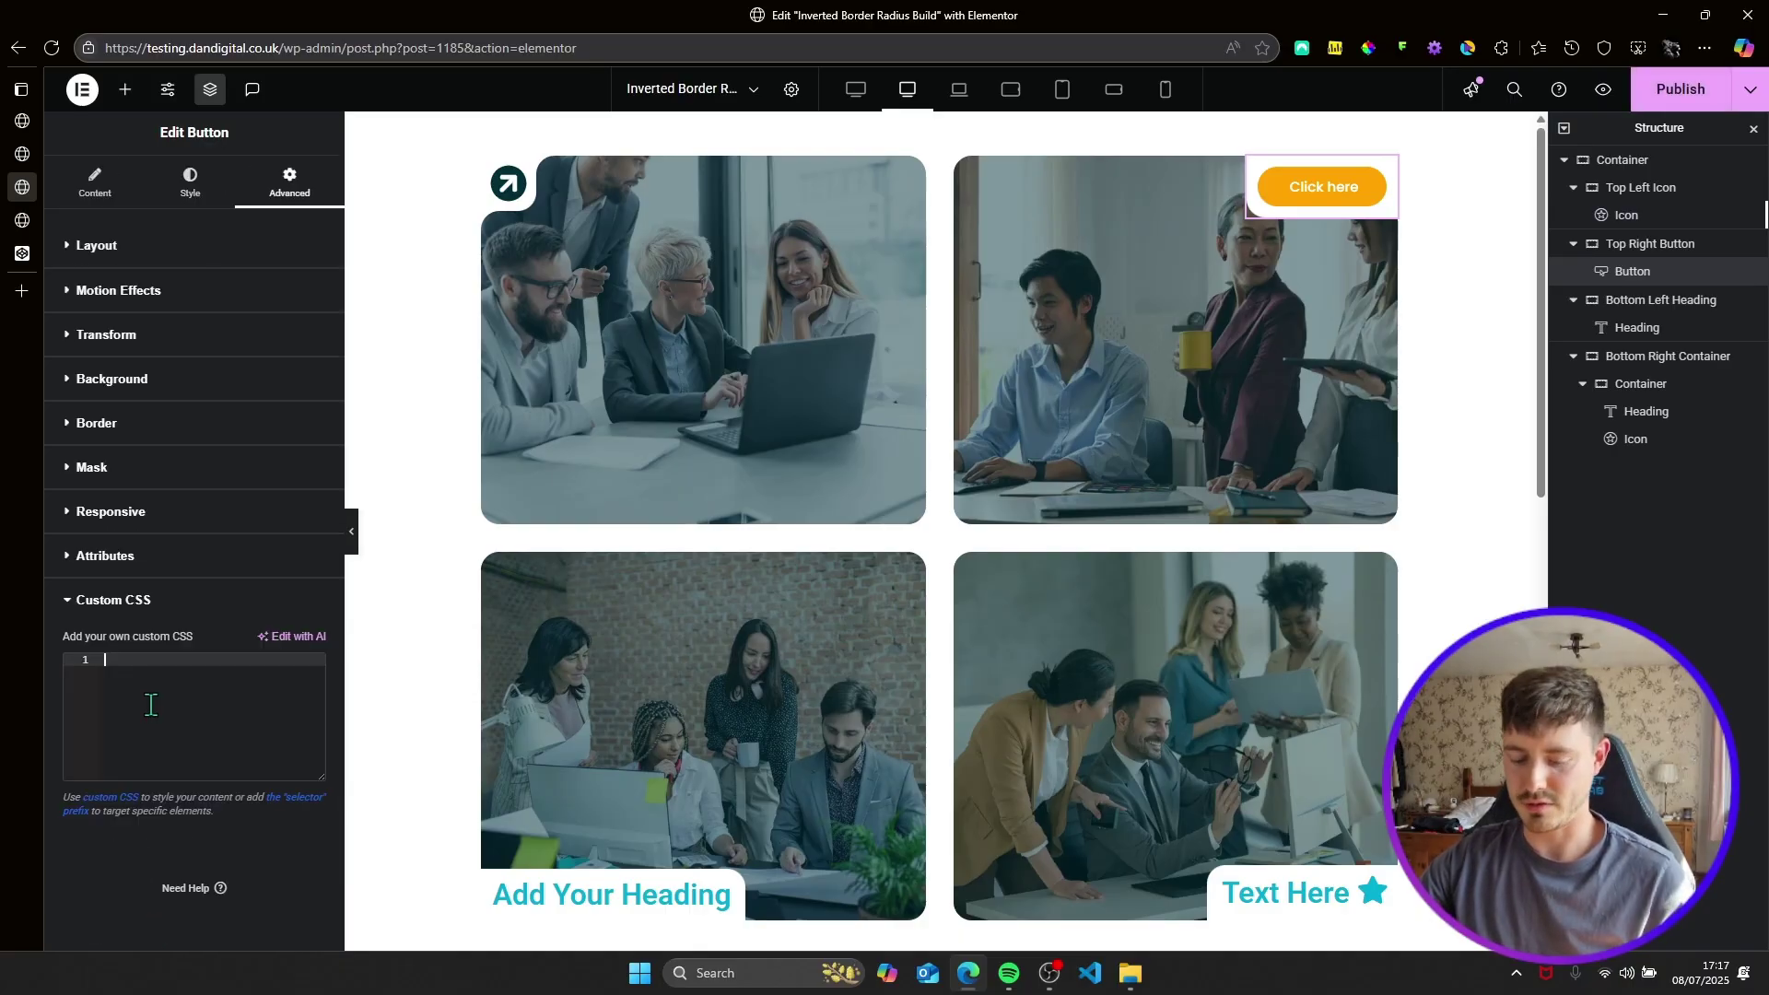
{"action": "key", "text": "ctrl+v"}
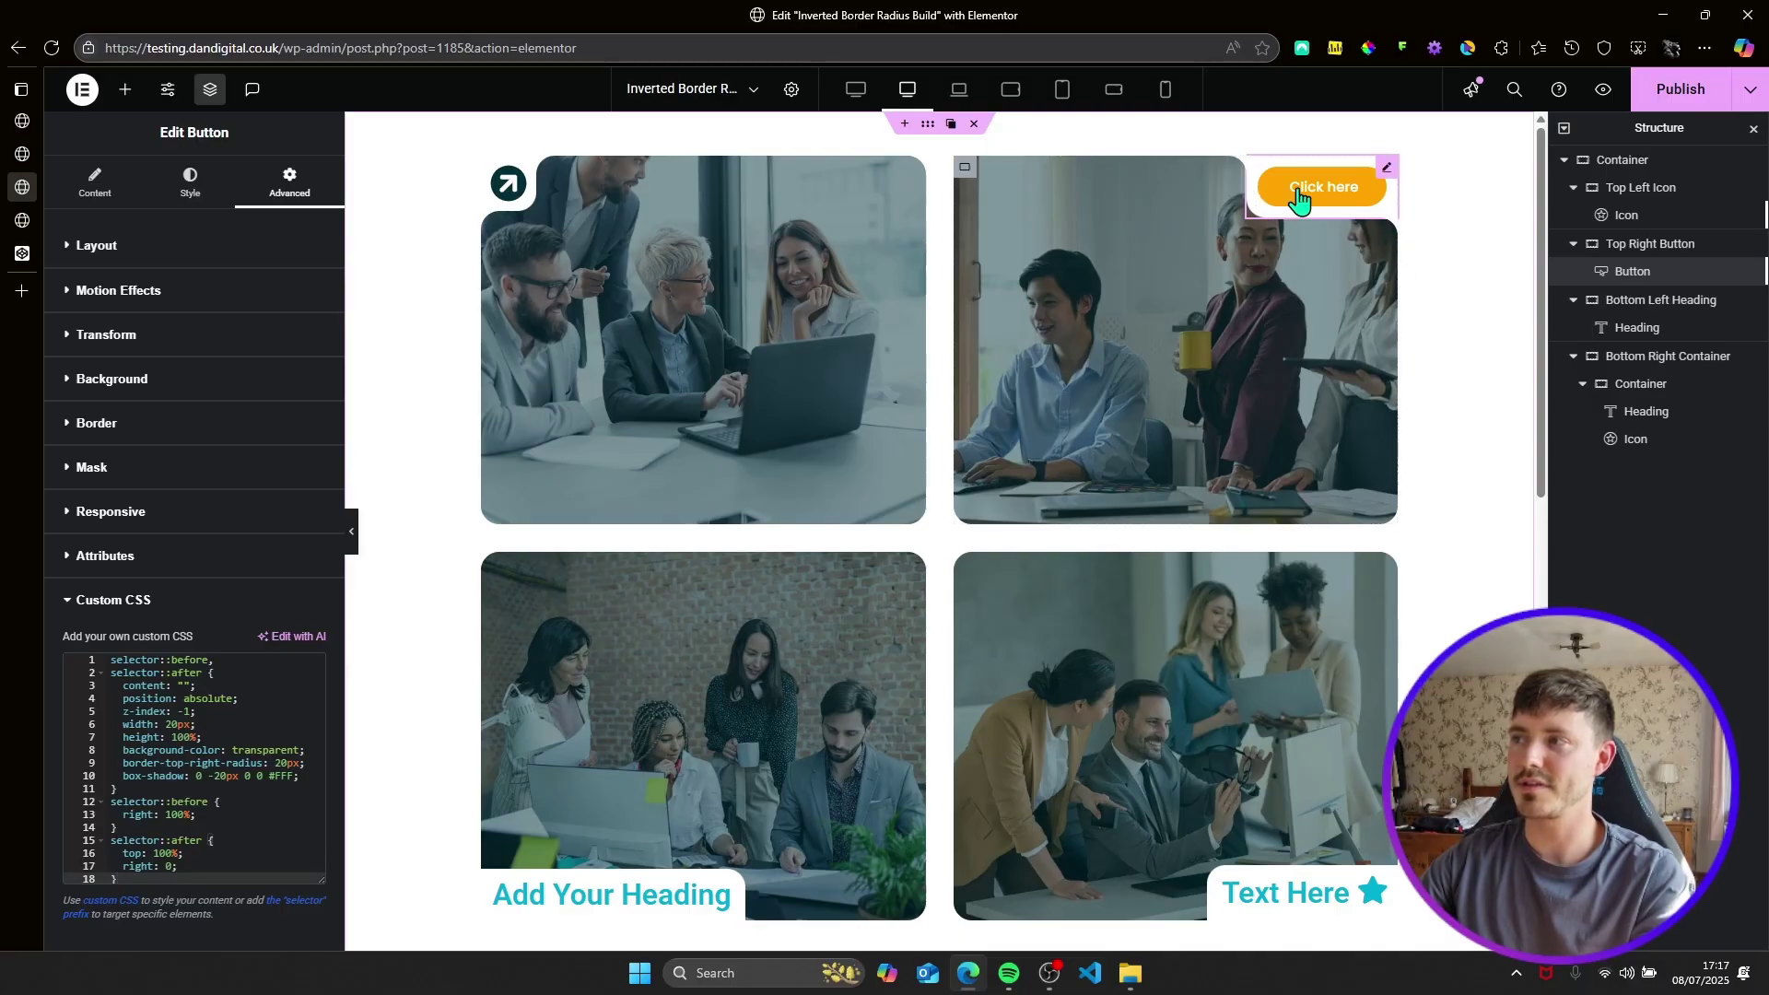
Select the ELEMENT BOTTOM LEFT CSS block in CodePen.
{"action": "left_click", "coordinate": [28, 254]}
{"action": "scroll", "coordinate": [597, 435], "scroll_direction": "down", "scroll_amount": 4}
{"action": "scroll", "coordinate": [597, 435], "scroll_direction": "down", "scroll_amount": 1}
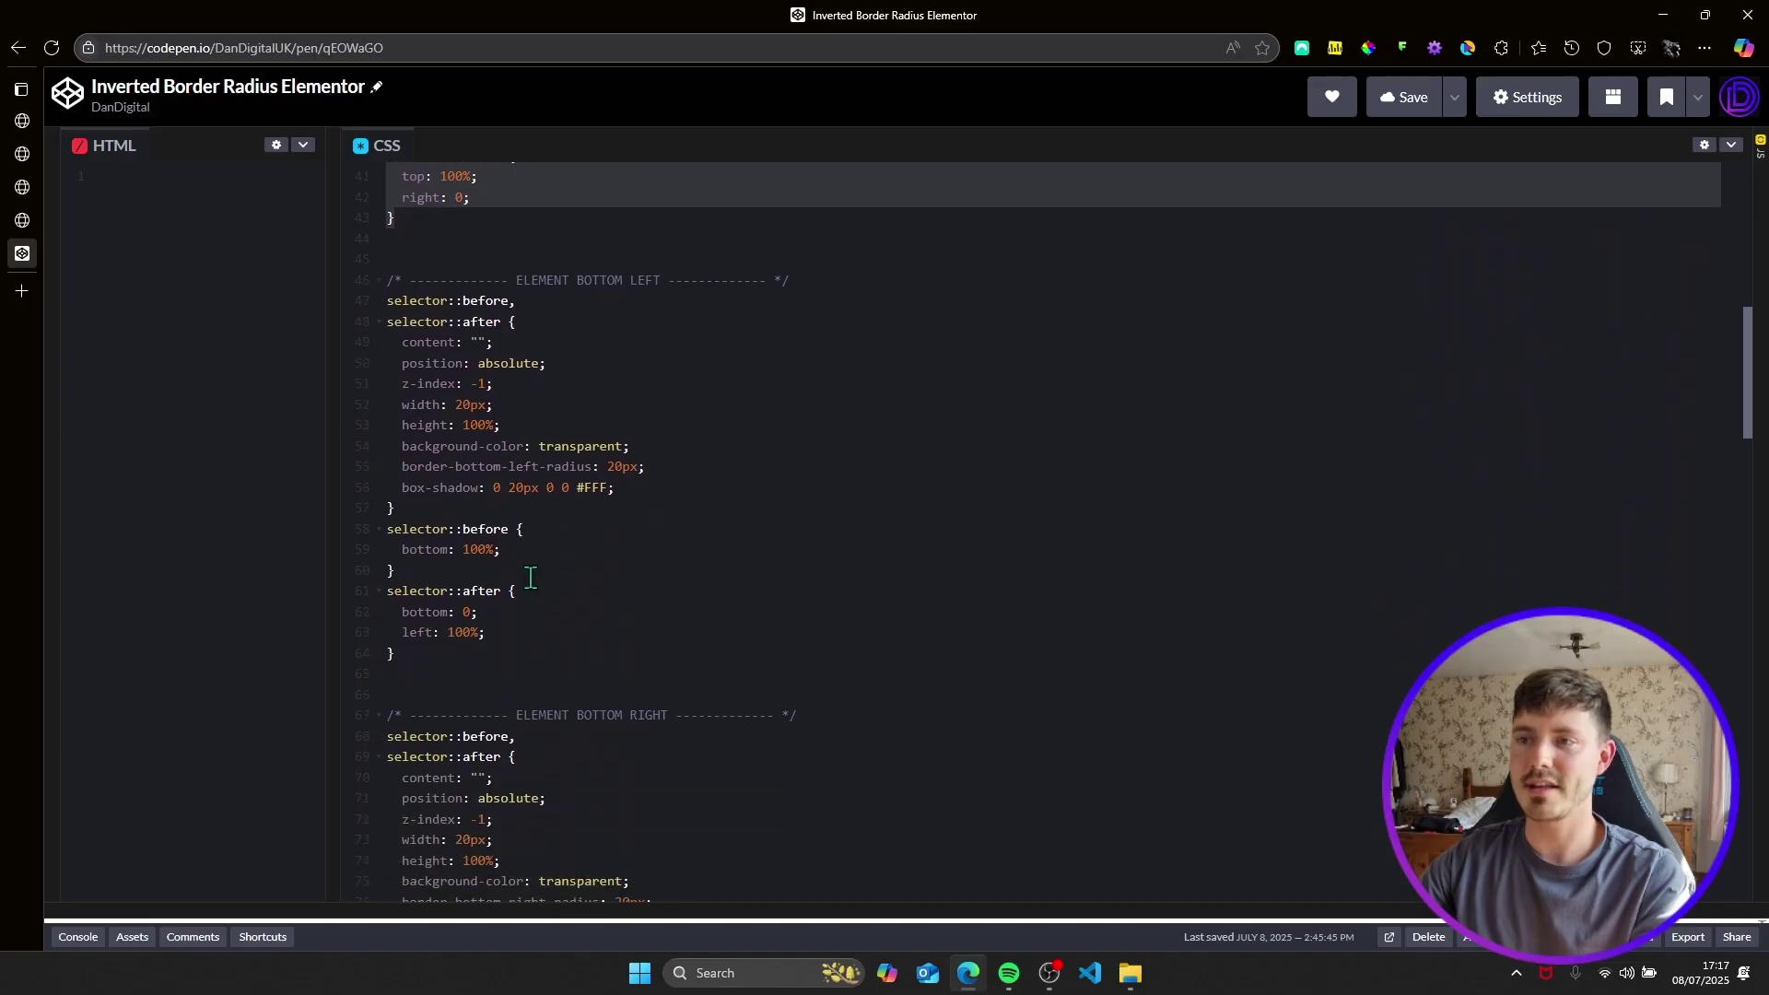
{"action": "left_click_drag", "start_coordinate": [451, 653], "coordinate": [332, 308]}
{"action": "key", "text": "ctrl+c"}
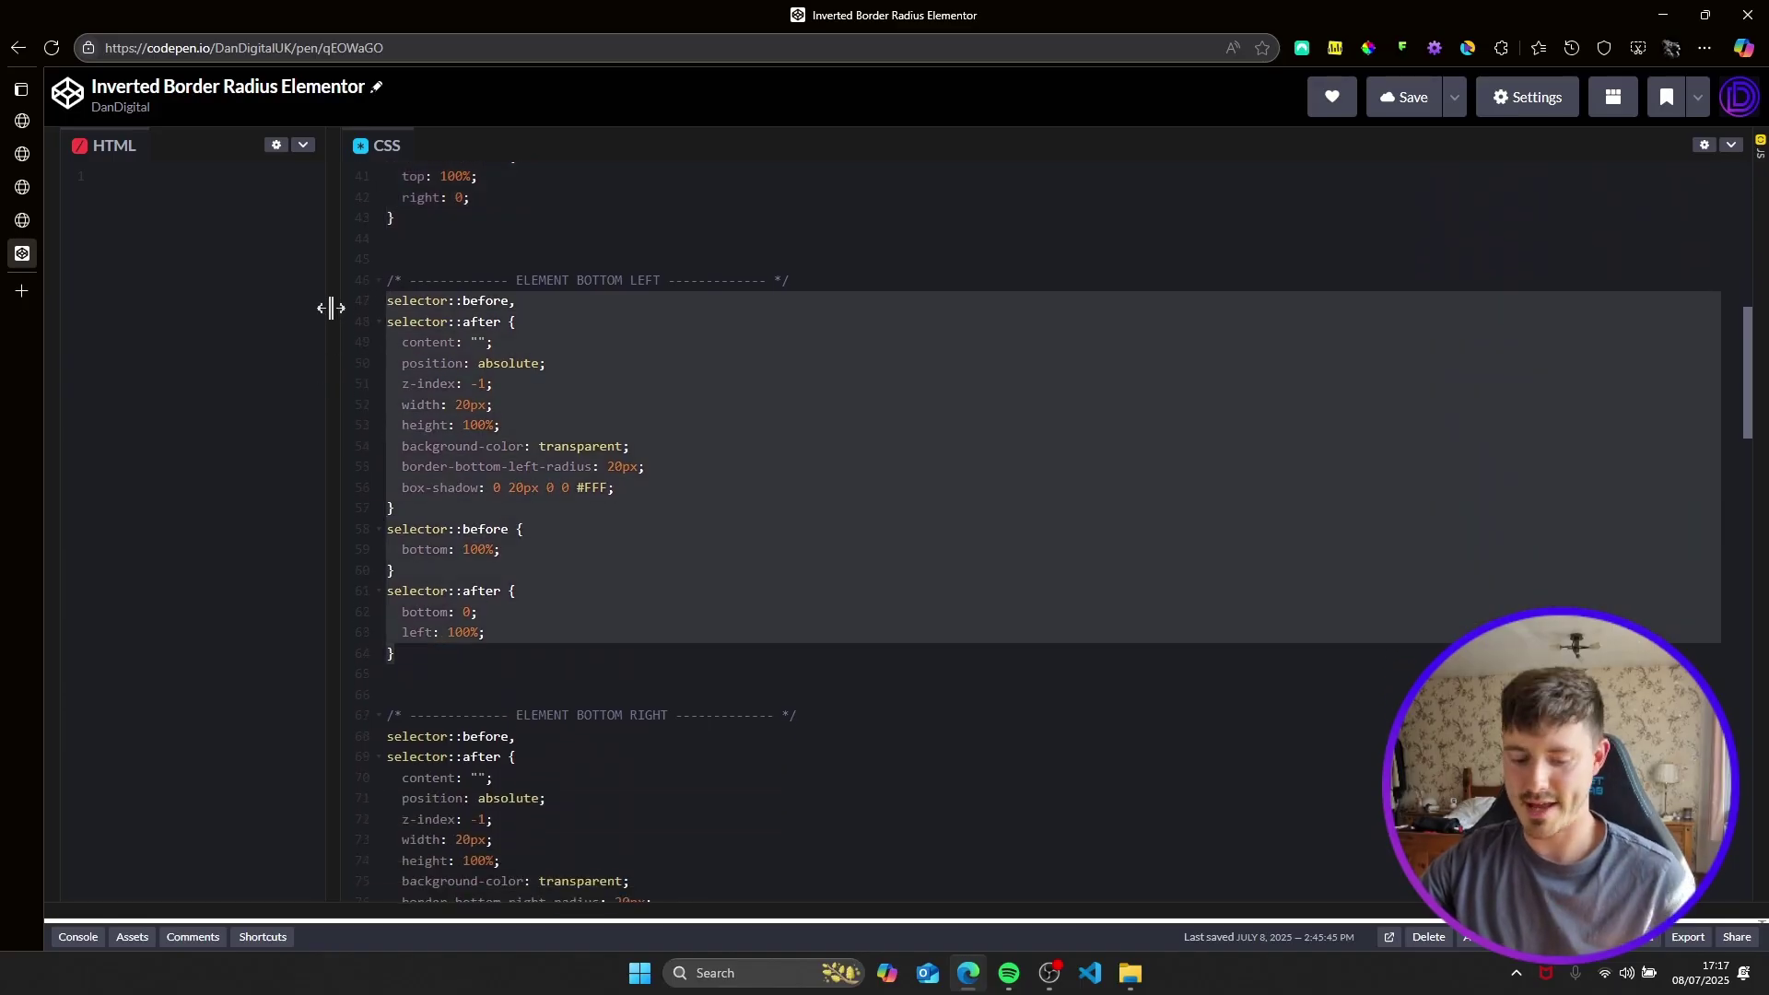
Paste the bottom-left corner CSS into the Add Your Heading heading's Custom CSS and publish.
{"action": "left_click", "coordinate": [23, 187]}
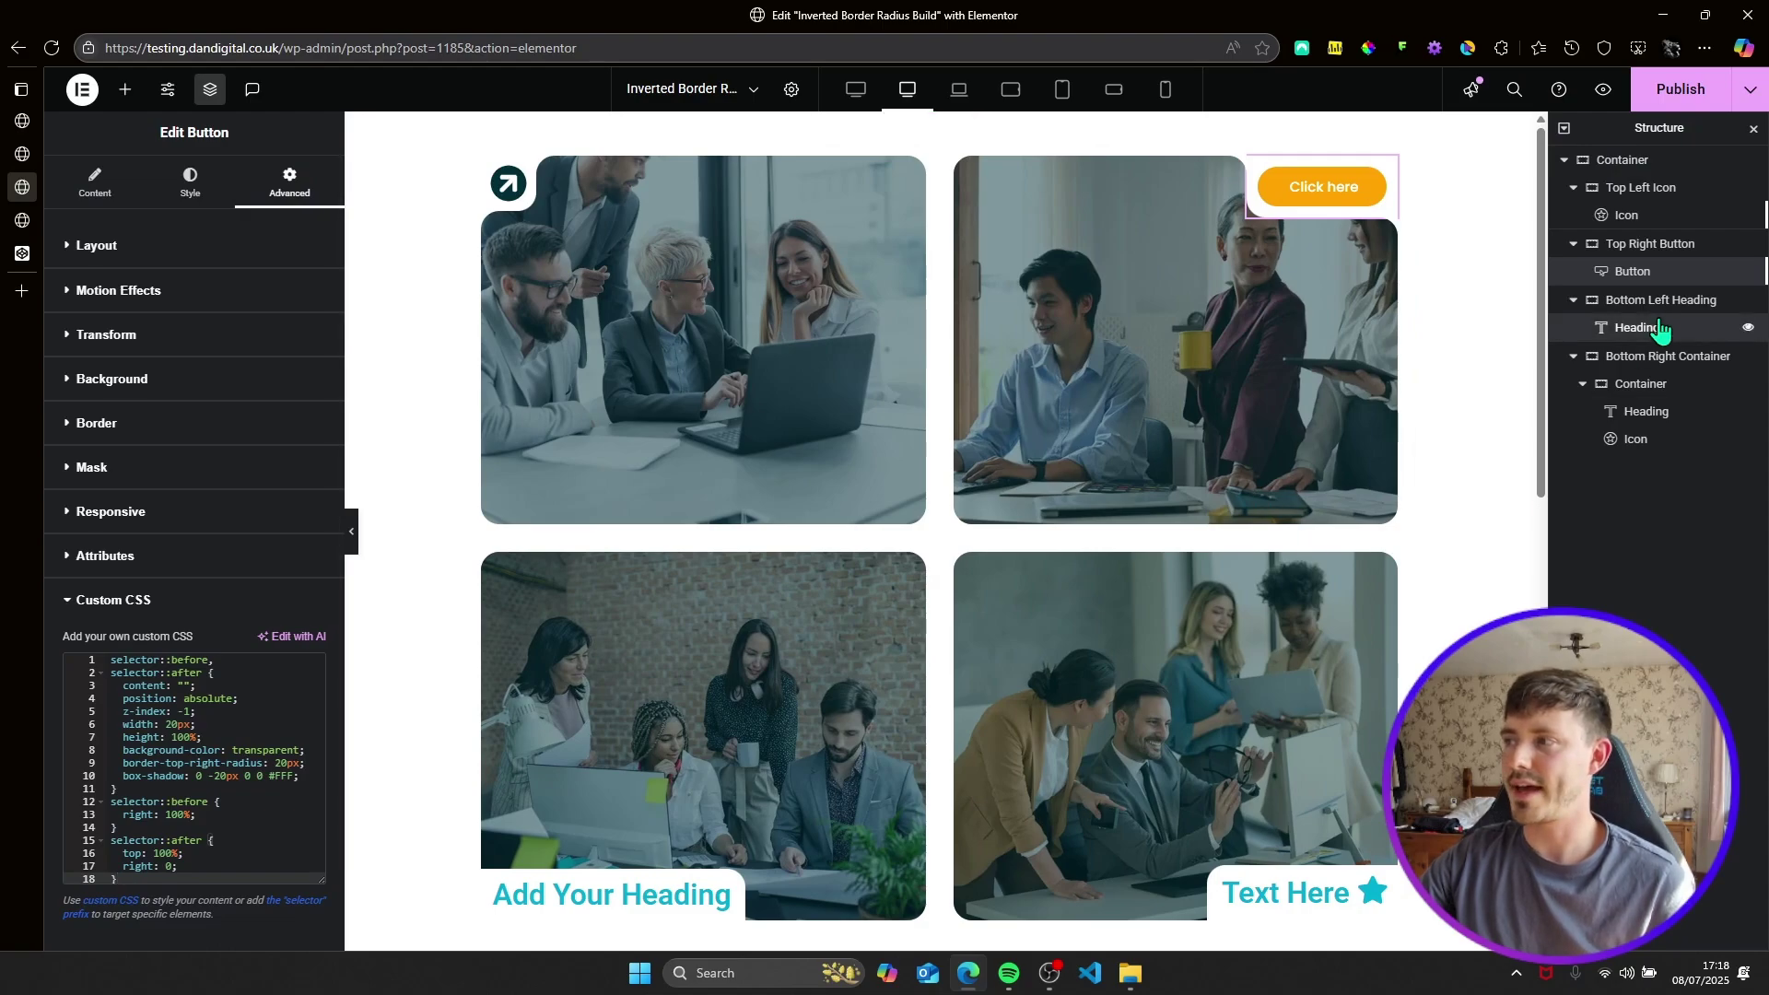
{"action": "left_click", "coordinate": [1629, 329]}
{"action": "scroll", "coordinate": [239, 640], "scroll_direction": "down", "scroll_amount": 1}
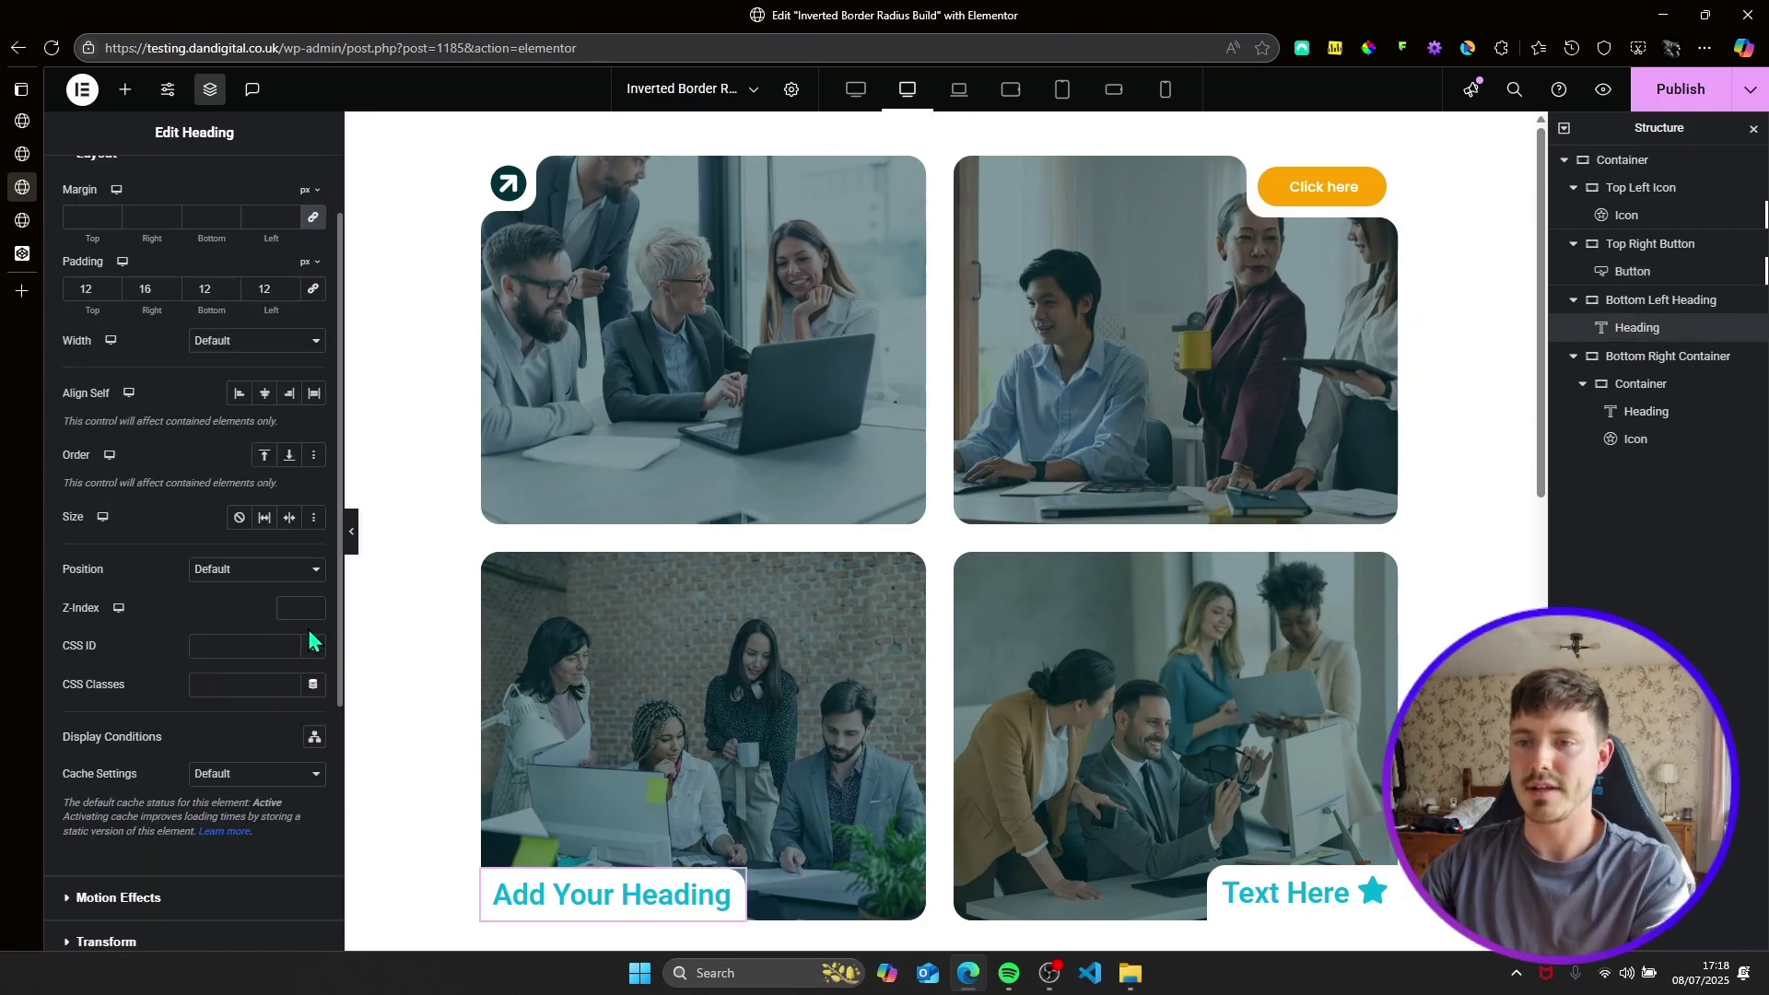
{"action": "scroll", "coordinate": [211, 700], "scroll_direction": "down", "scroll_amount": 4}
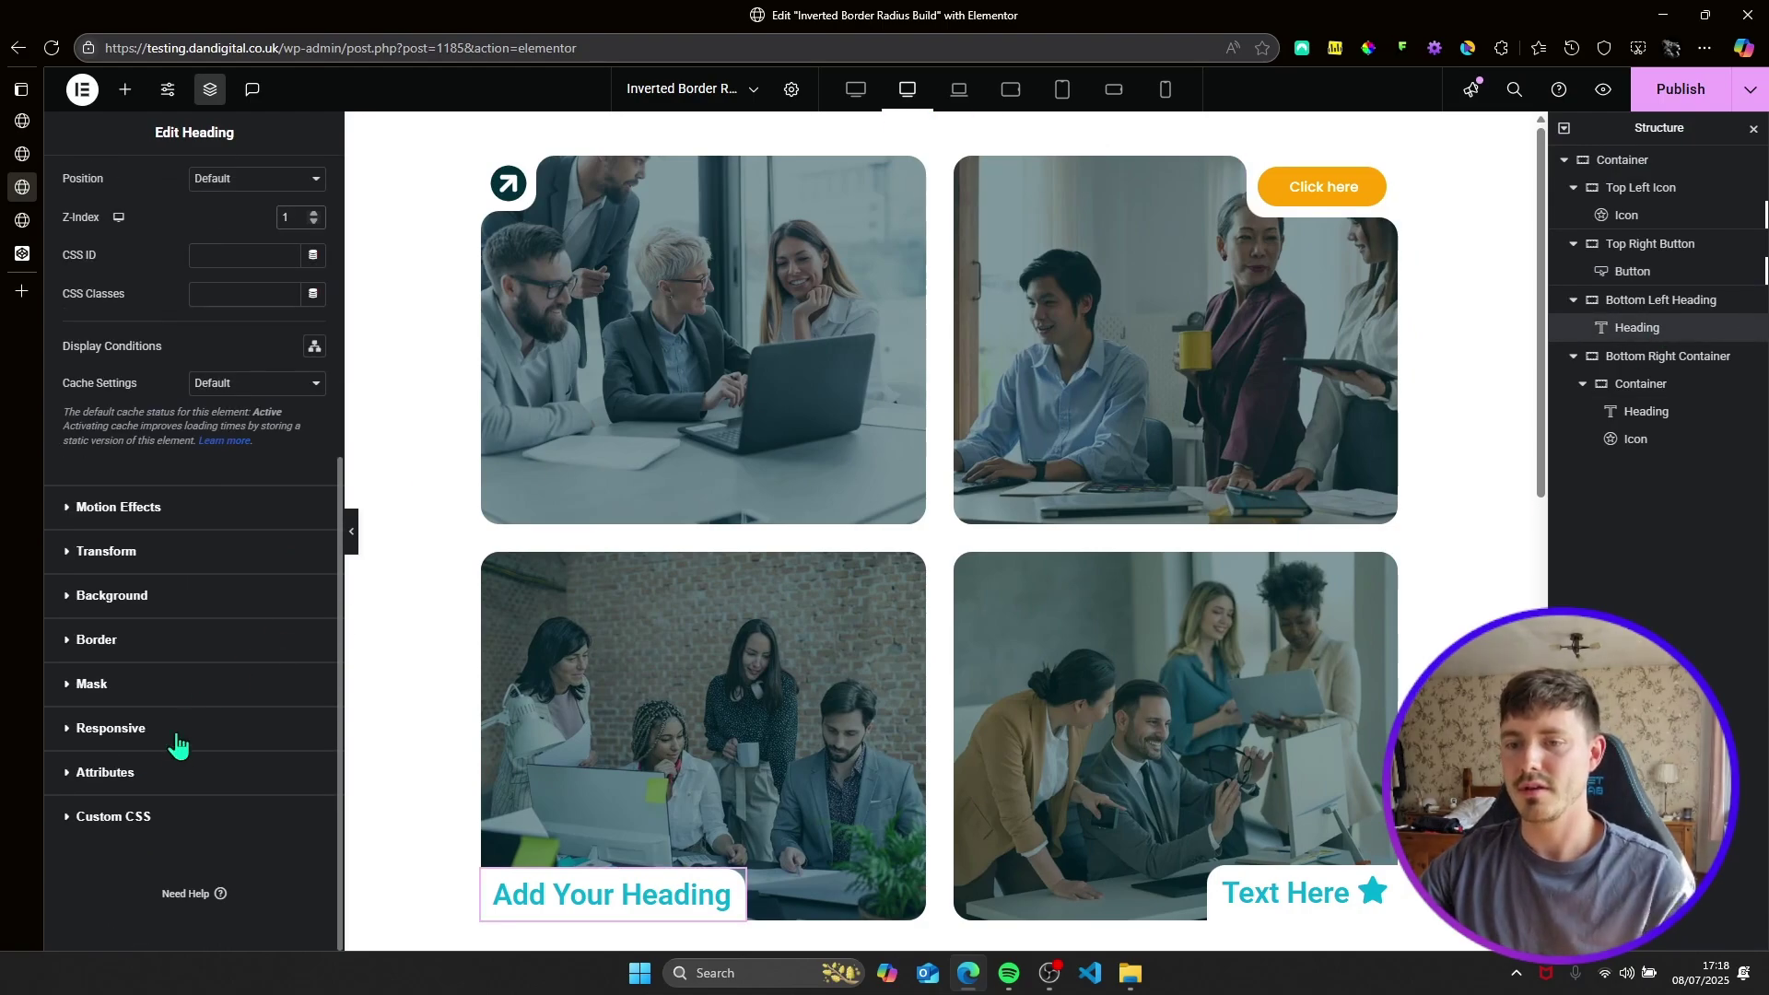
{"action": "left_click", "coordinate": [162, 818]}
{"action": "key", "text": "ctrl+v"}
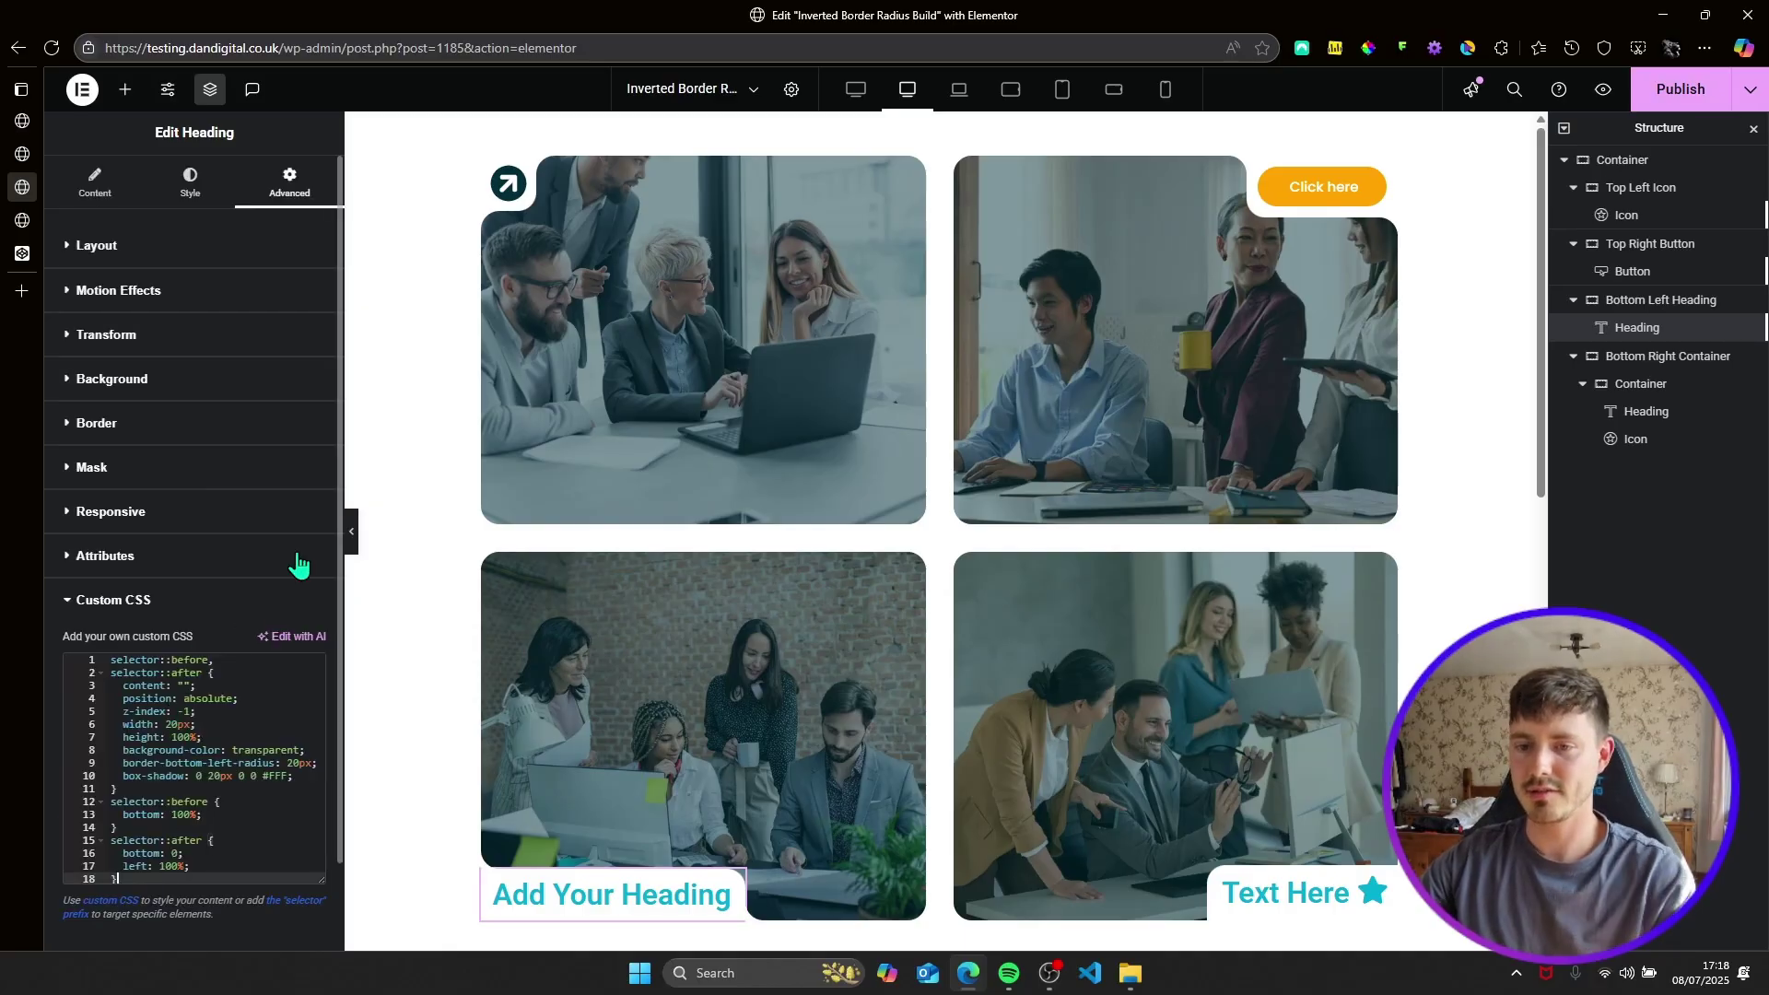
{"action": "left_click", "coordinate": [1670, 92]}
{"action": "scroll", "coordinate": [811, 586], "scroll_direction": "down", "scroll_amount": 2}
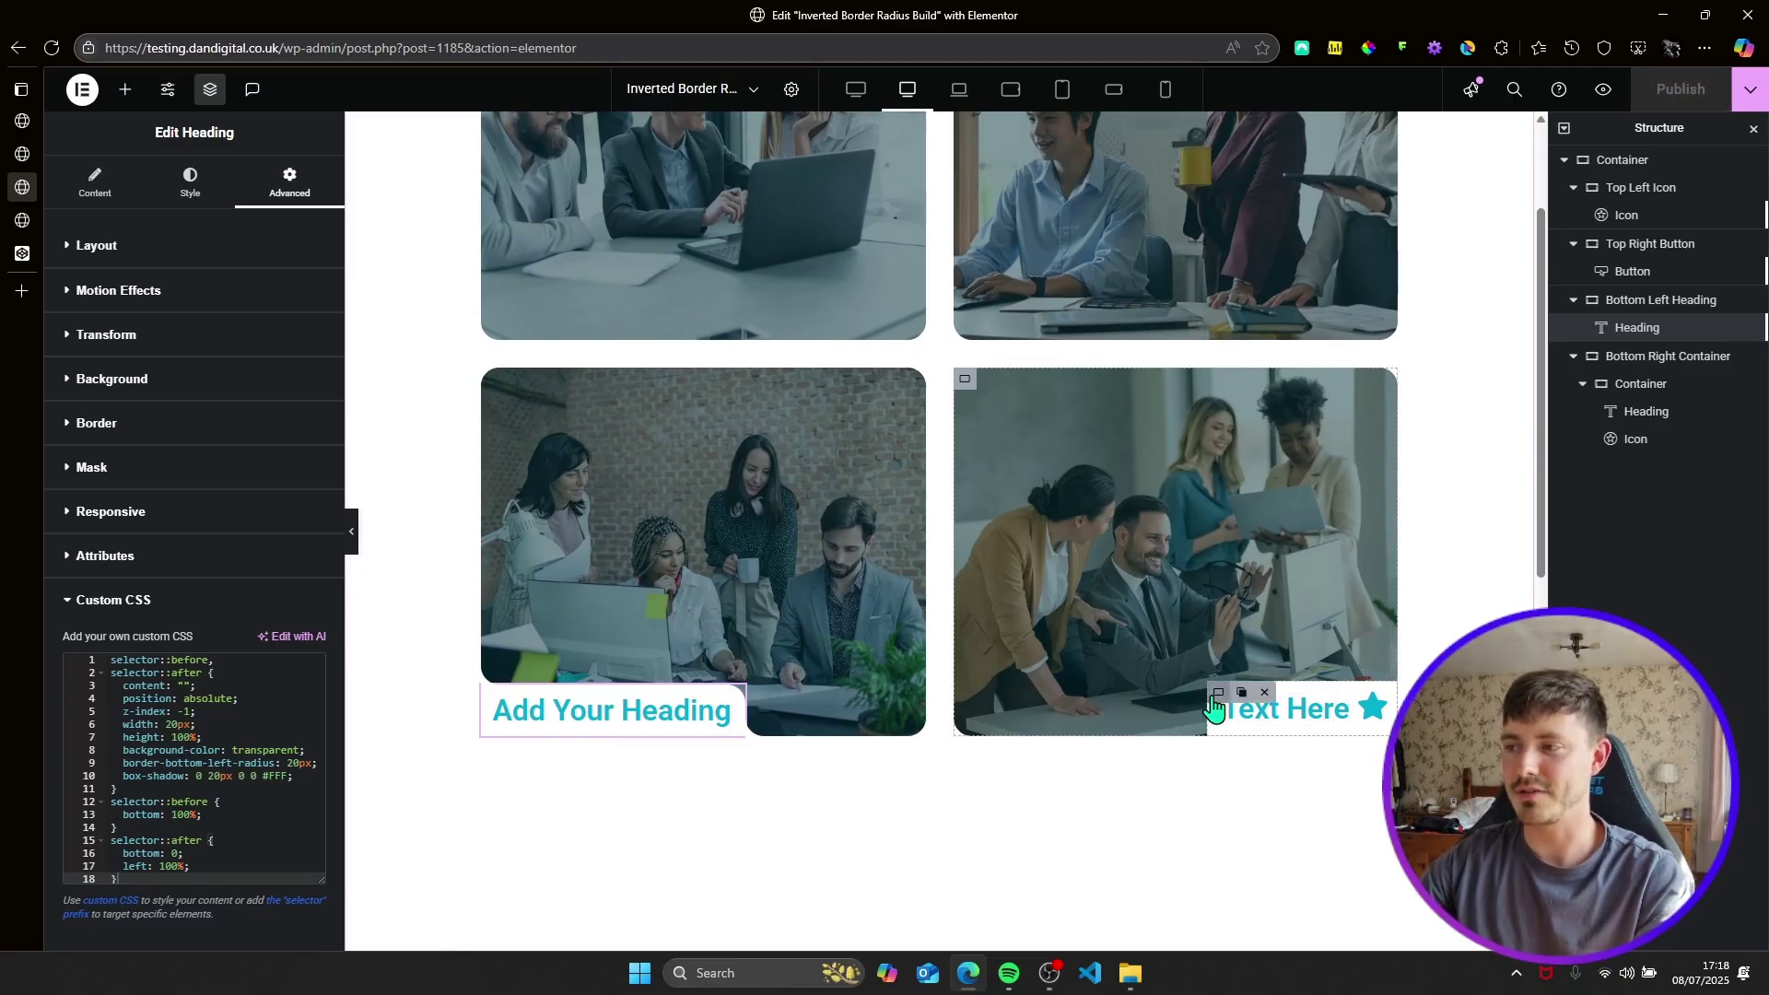
Scroll the CodePen CSS past the CONTAINER TOP LEFT and TOP RIGHT blocks.
{"action": "left_click", "coordinate": [23, 253]}
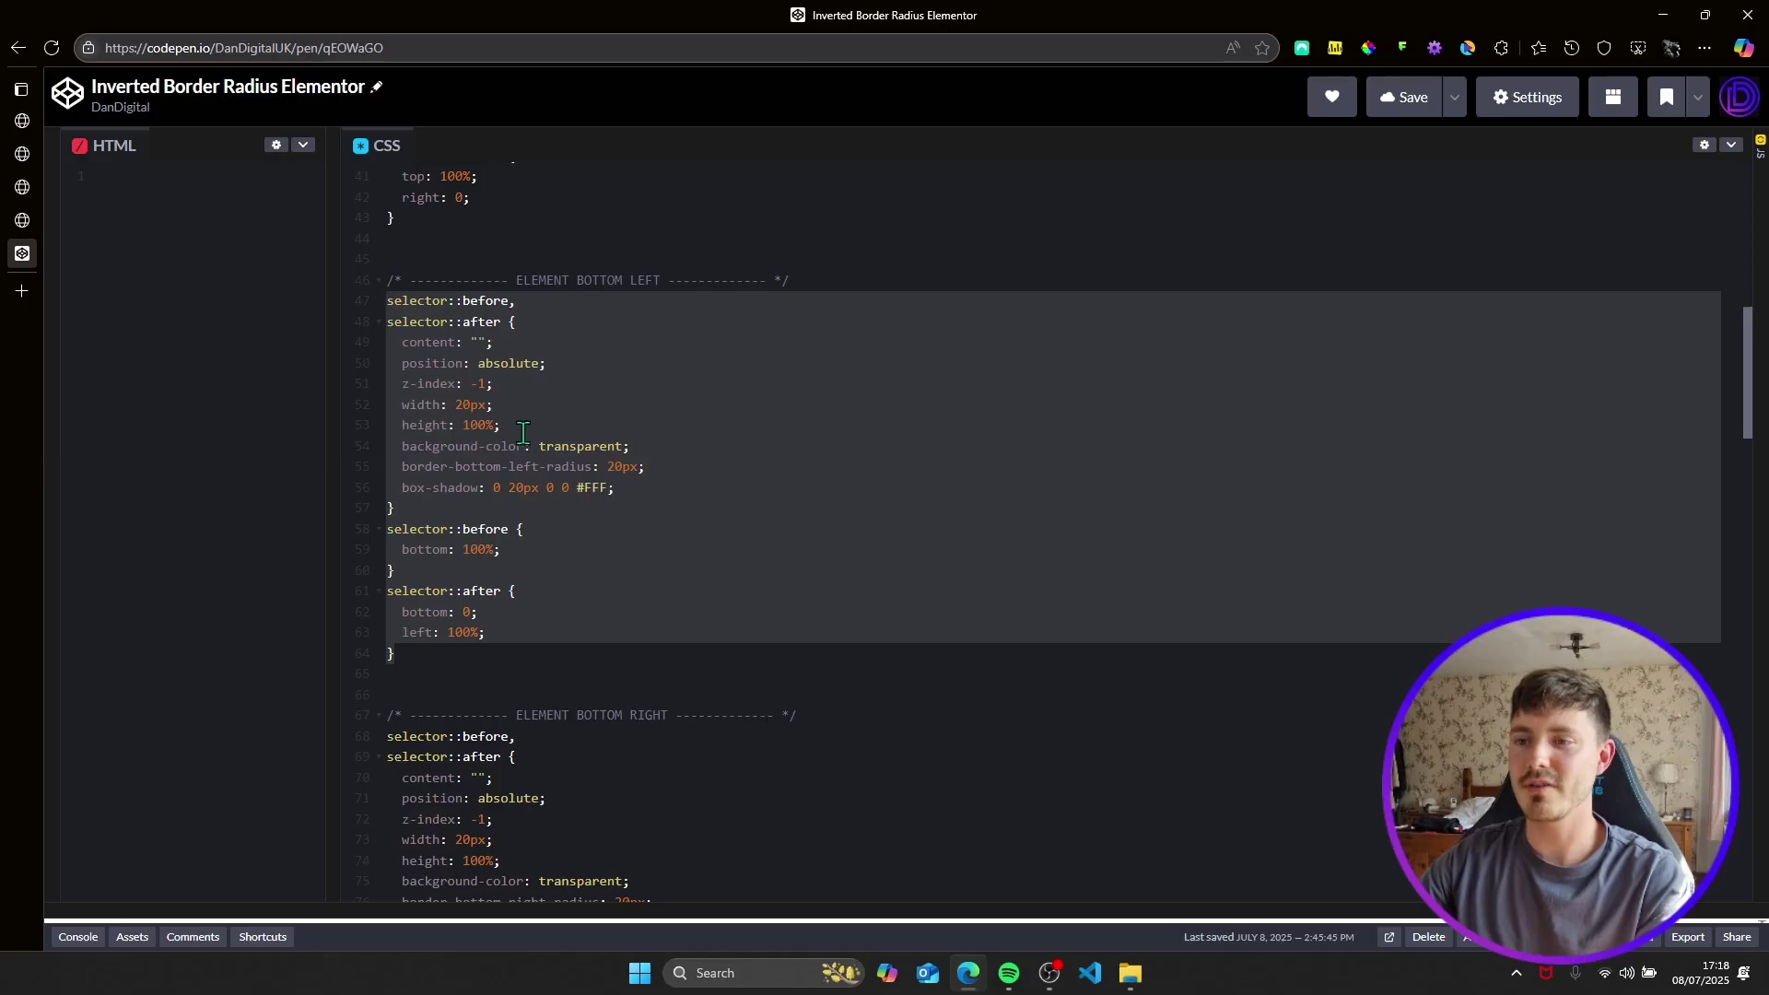
{"action": "scroll", "coordinate": [553, 516], "scroll_direction": "down", "scroll_amount": 3}
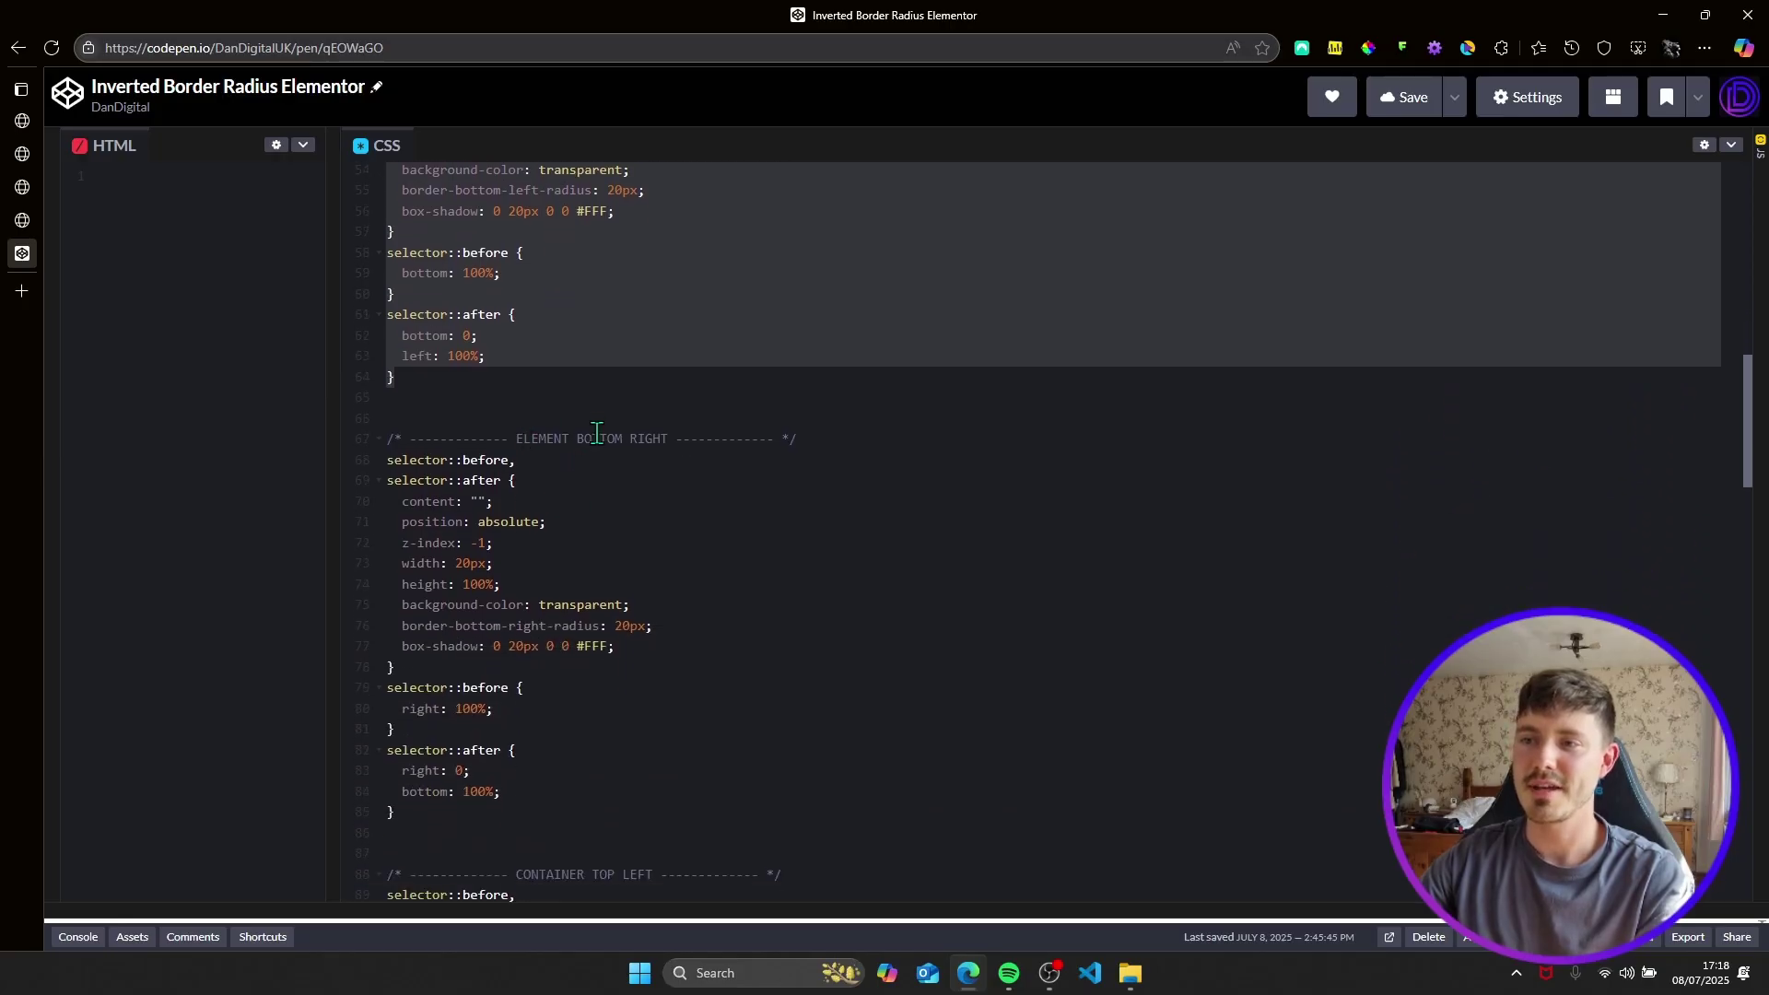
{"action": "scroll", "coordinate": [648, 418], "scroll_direction": "down", "scroll_amount": 1}
{"action": "scroll", "coordinate": [627, 350], "scroll_direction": "down", "scroll_amount": 3}
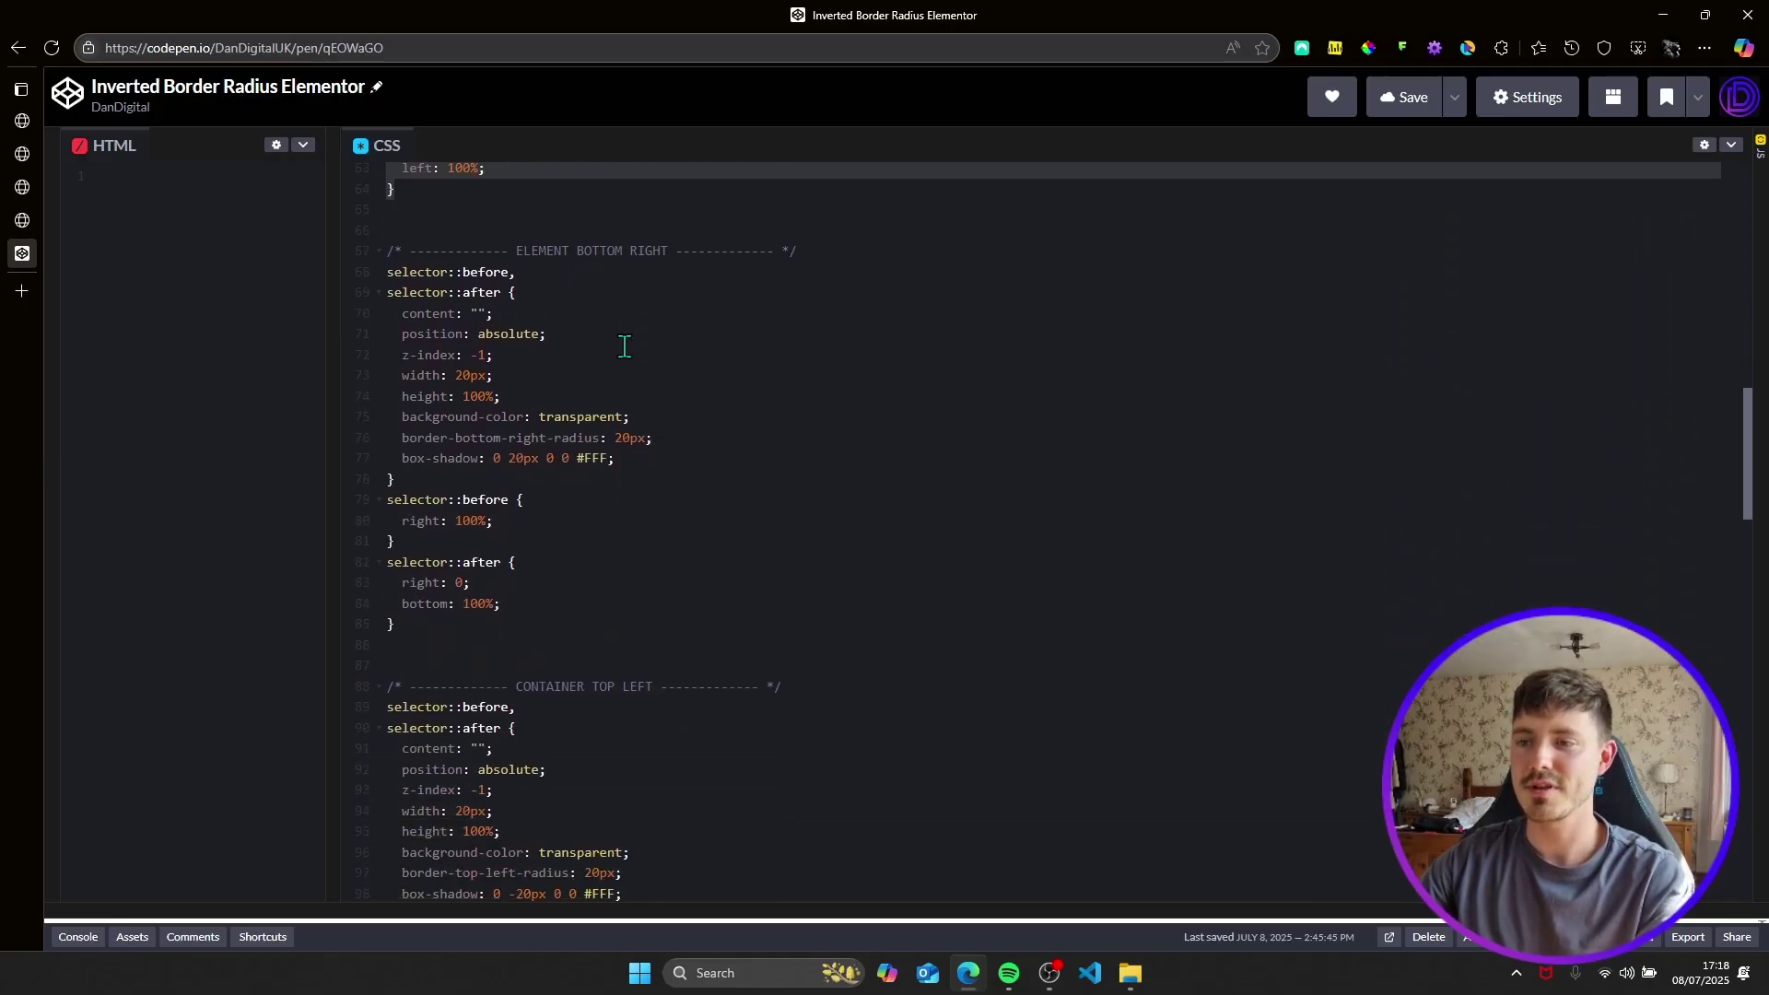
{"action": "scroll", "coordinate": [580, 502], "scroll_direction": "down", "scroll_amount": 1}
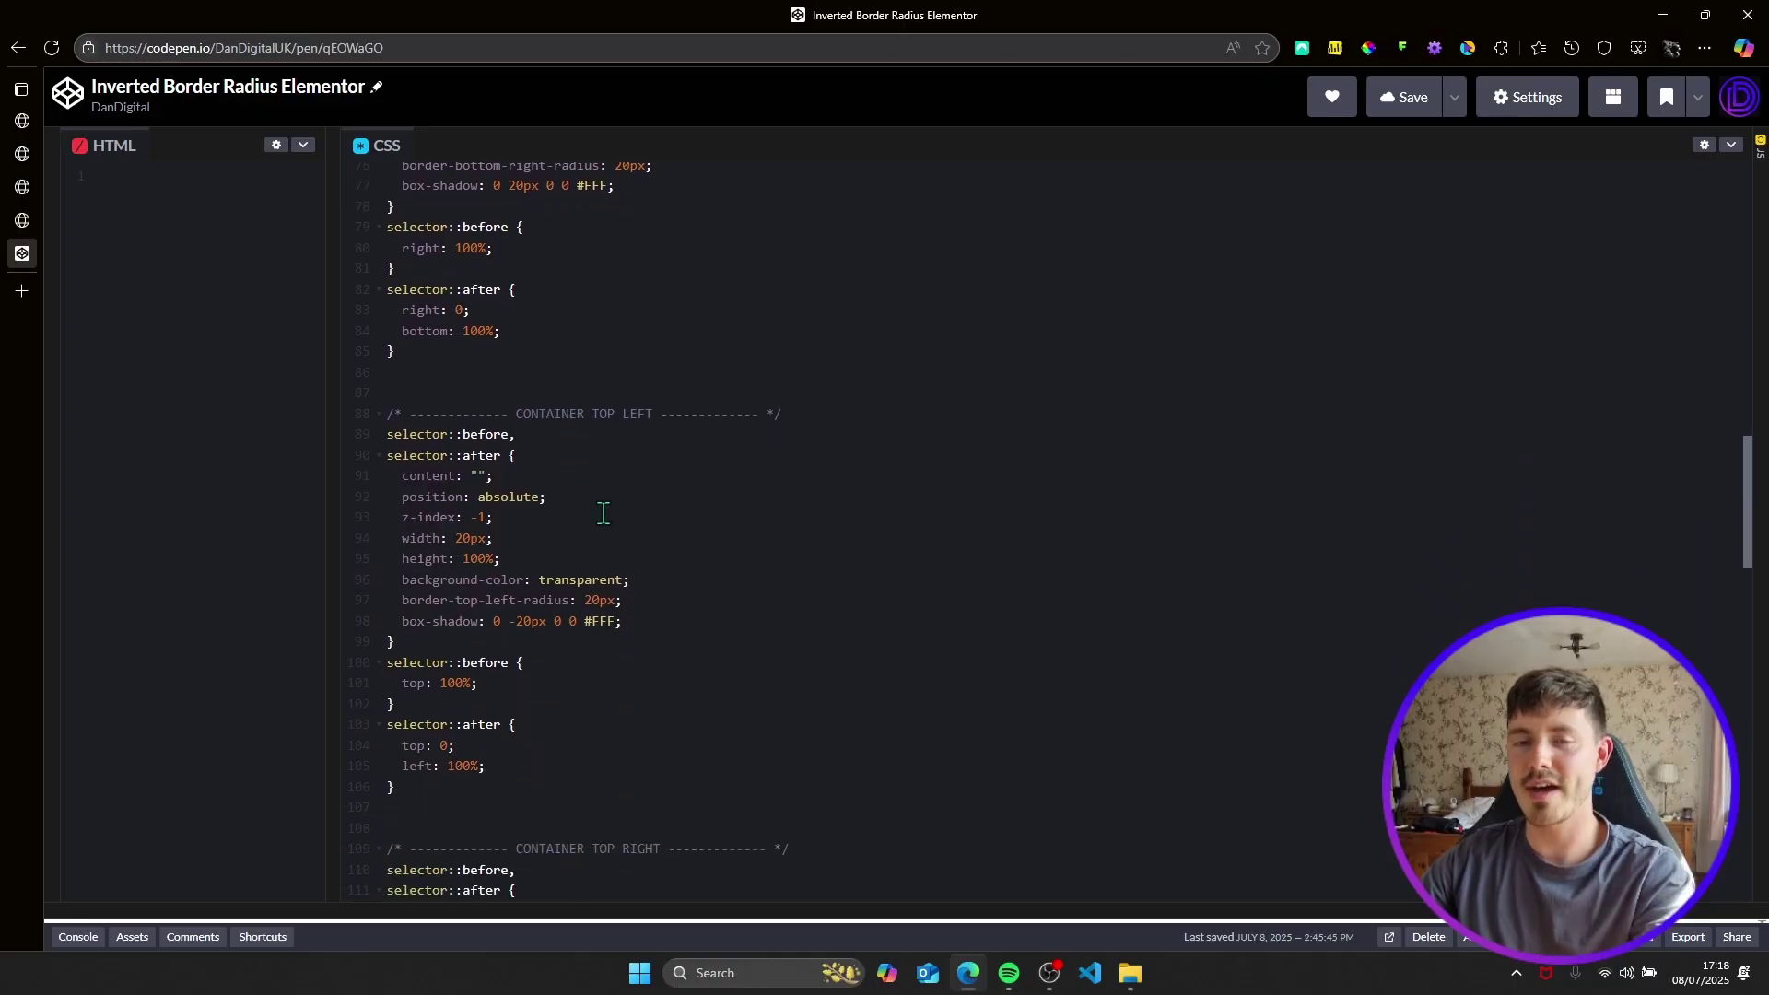
{"action": "scroll", "coordinate": [585, 537], "scroll_direction": "down", "scroll_amount": 1}
{"action": "left_click_drag", "start_coordinate": [417, 704], "coordinate": [374, 576]}
{"action": "scroll", "coordinate": [434, 709], "scroll_direction": "down", "scroll_amount": 2}
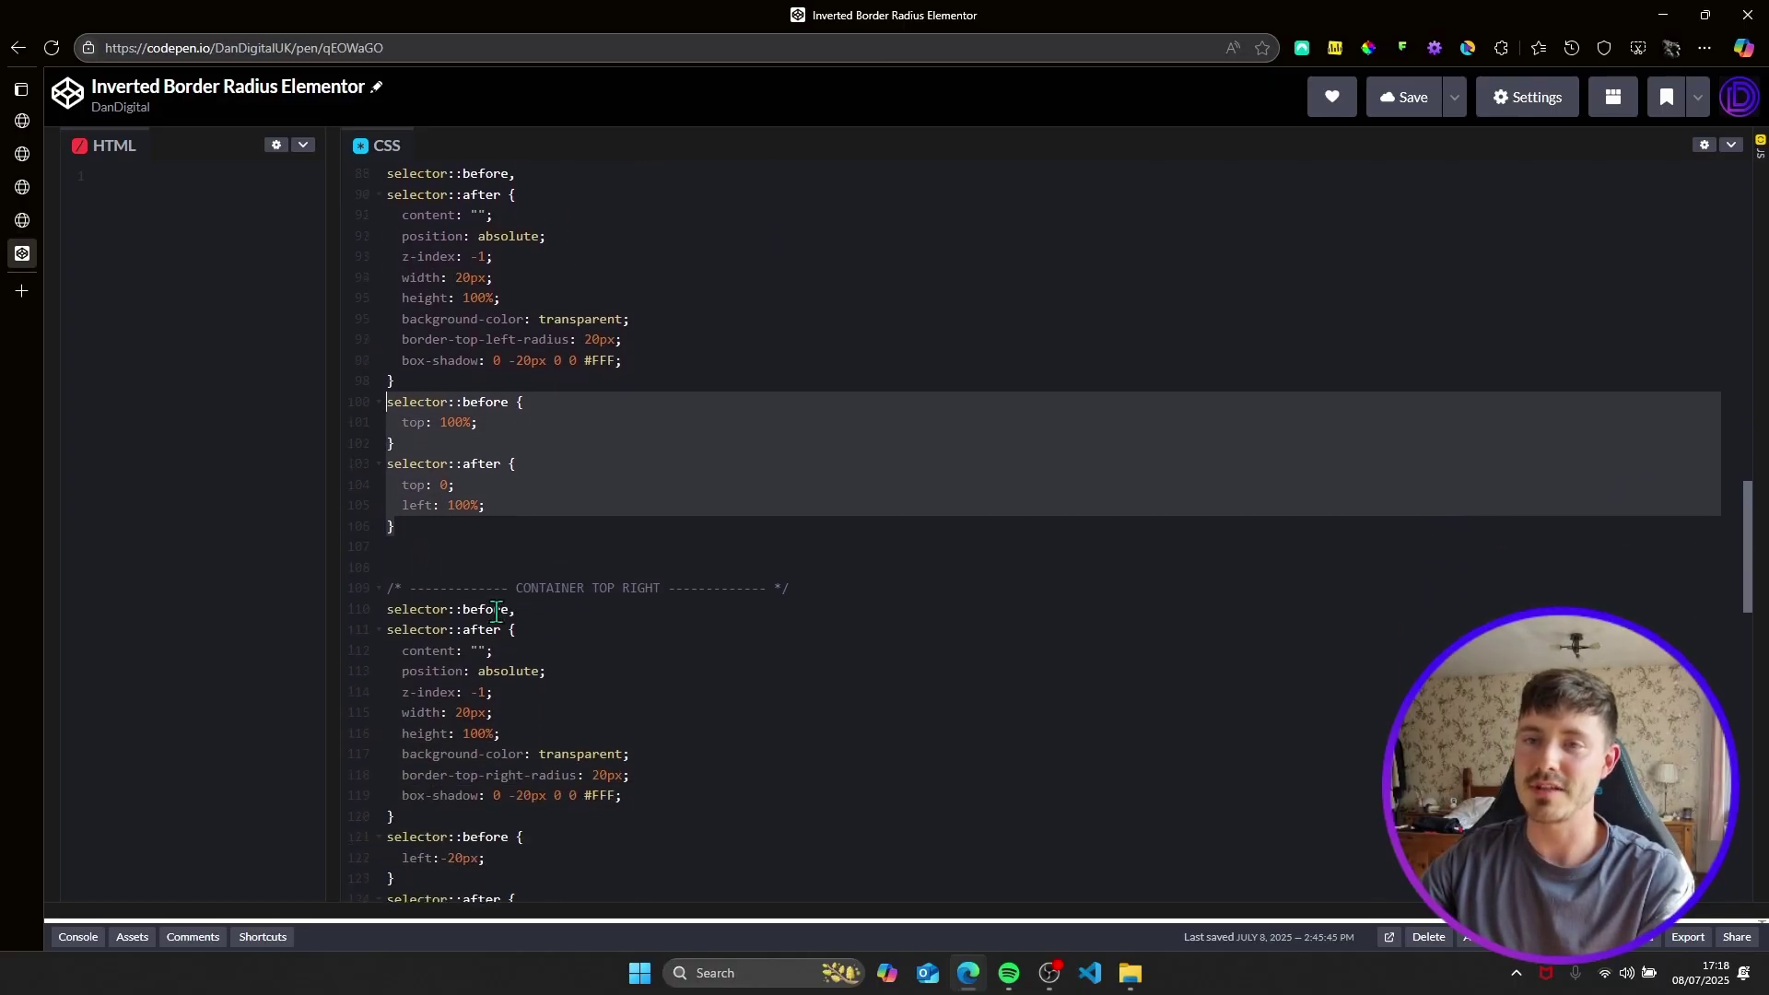
{"action": "scroll", "coordinate": [537, 414], "scroll_direction": "down", "scroll_amount": 1}
{"action": "left_click", "coordinate": [560, 480]}
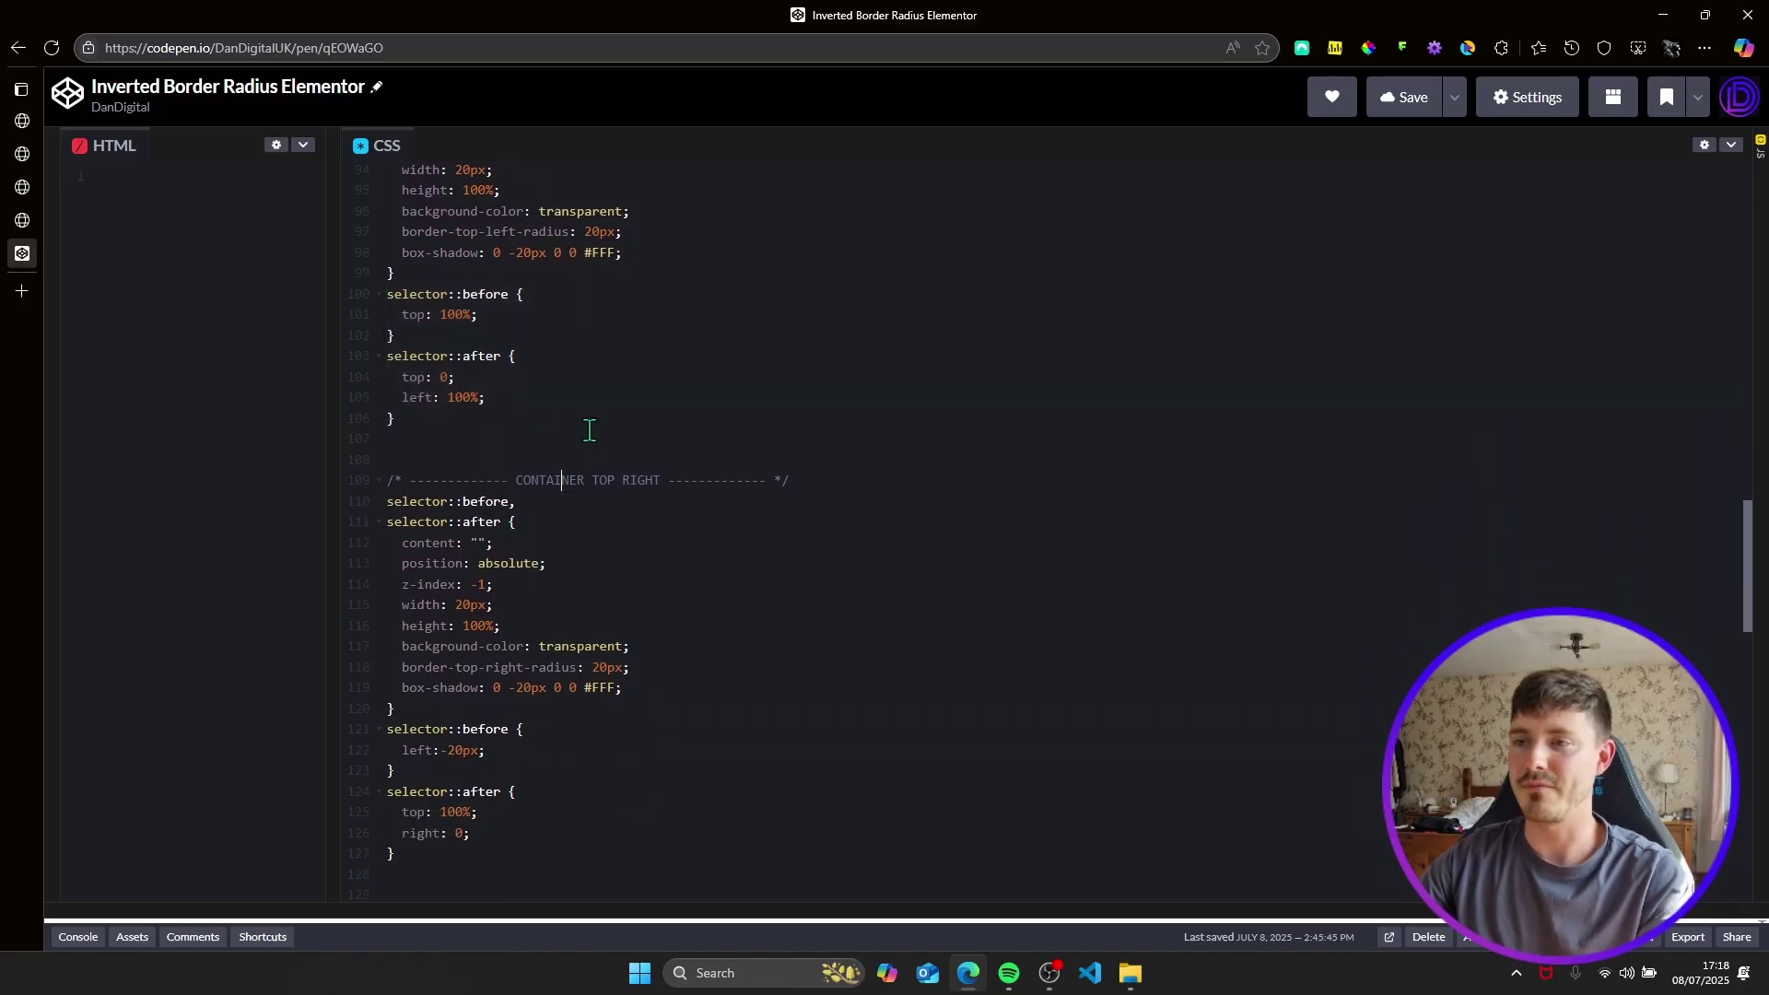
Select the CONTAINER BOTTOM RIGHT CSS block, lines 152–168.
{"action": "scroll", "coordinate": [625, 394], "scroll_direction": "up", "scroll_amount": 7}
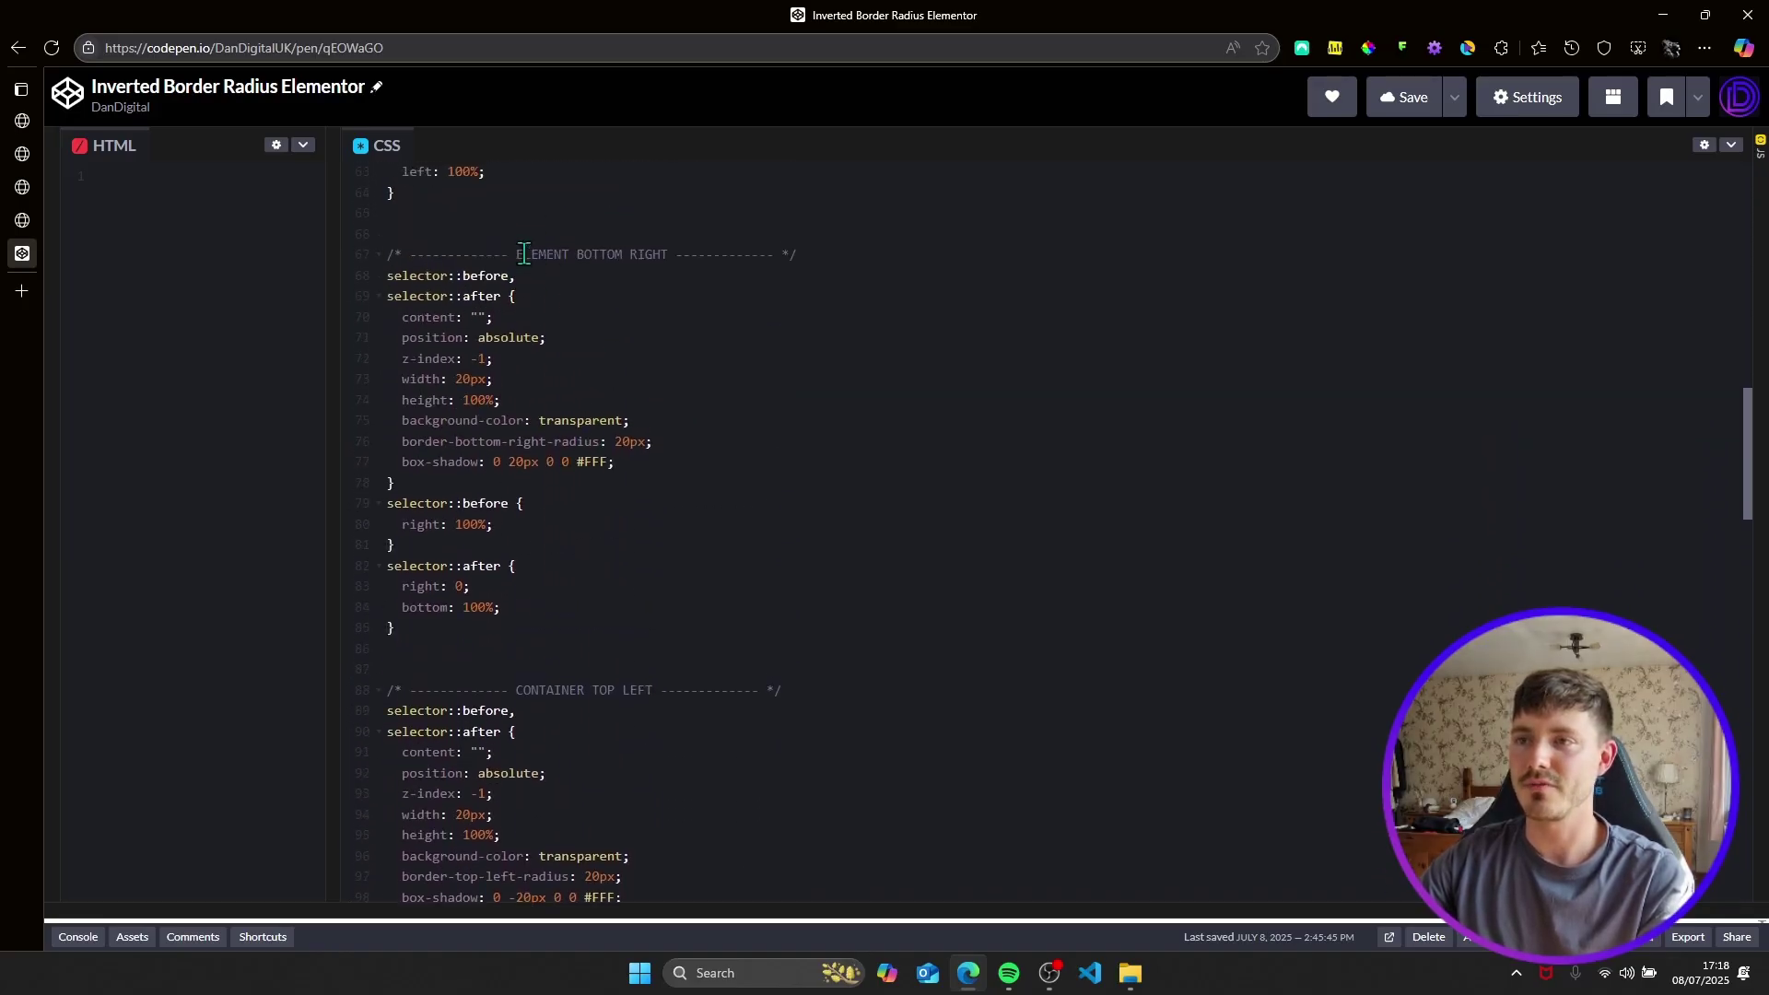
{"action": "scroll", "coordinate": [682, 354], "scroll_direction": "up", "scroll_amount": 8}
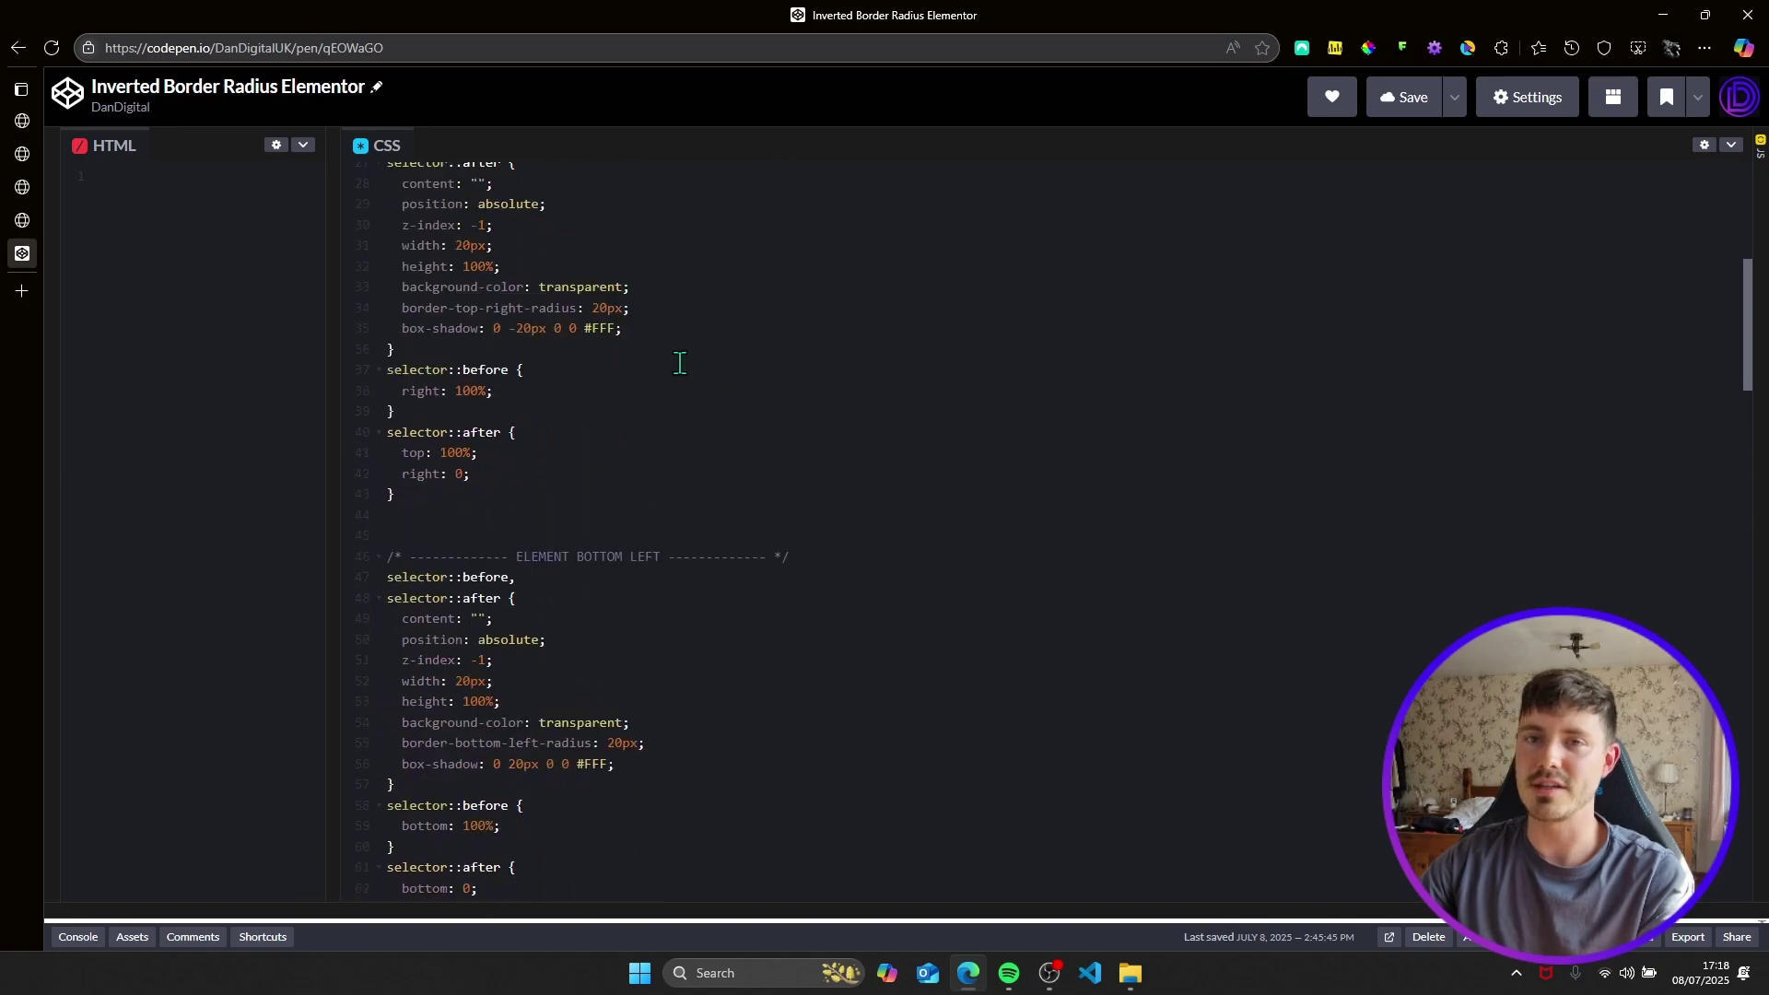
{"action": "scroll", "coordinate": [668, 391], "scroll_direction": "down", "scroll_amount": 9}
{"action": "scroll", "coordinate": [644, 288], "scroll_direction": "up", "scroll_amount": 1}
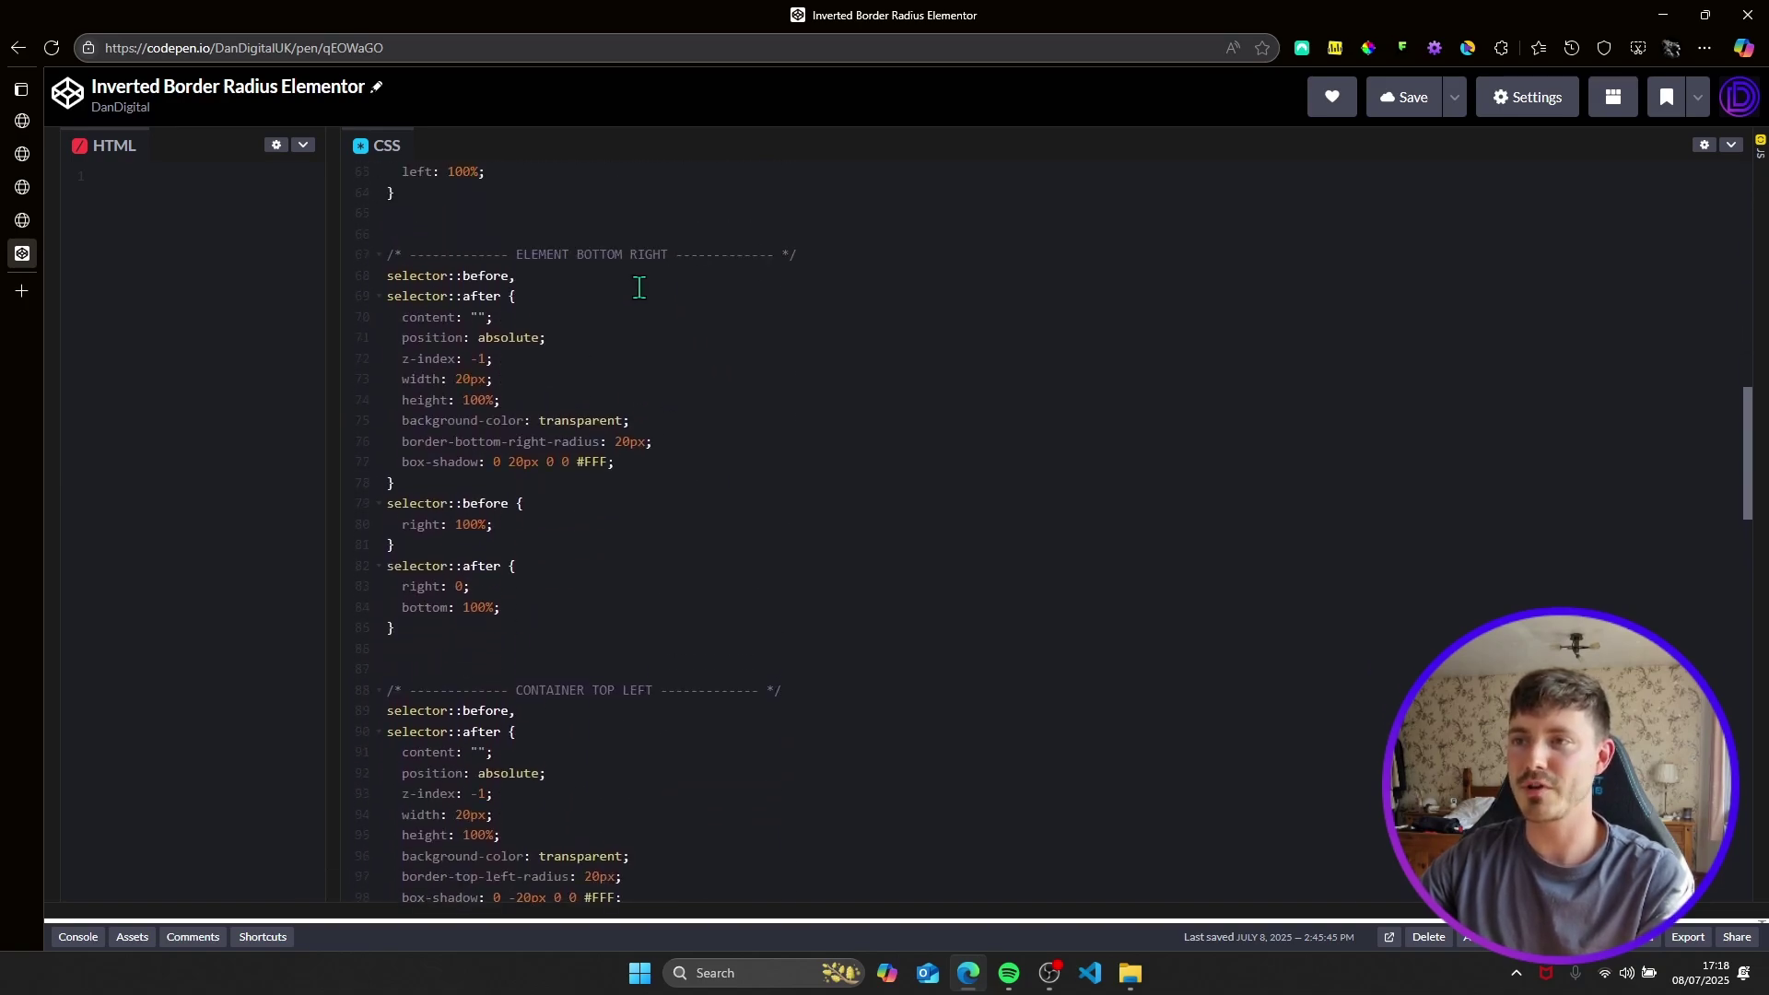
{"action": "scroll", "coordinate": [653, 371], "scroll_direction": "down", "scroll_amount": 8}
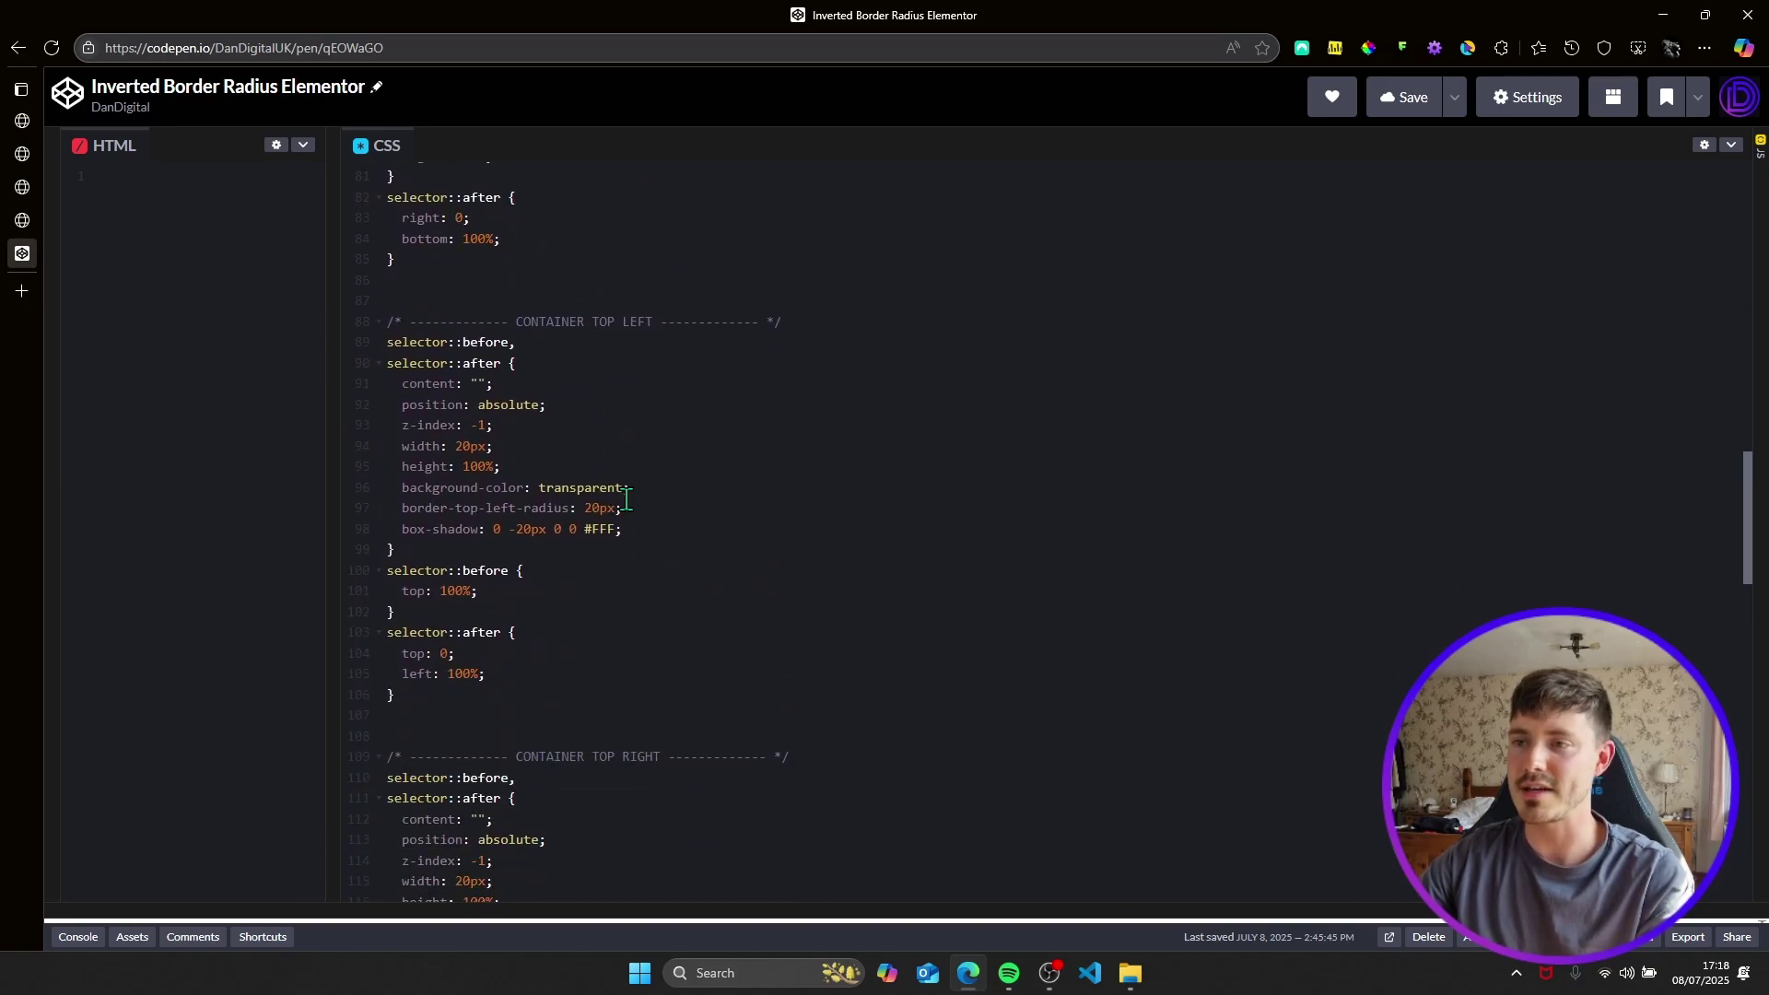
{"action": "scroll", "coordinate": [660, 506], "scroll_direction": "down", "scroll_amount": 10}
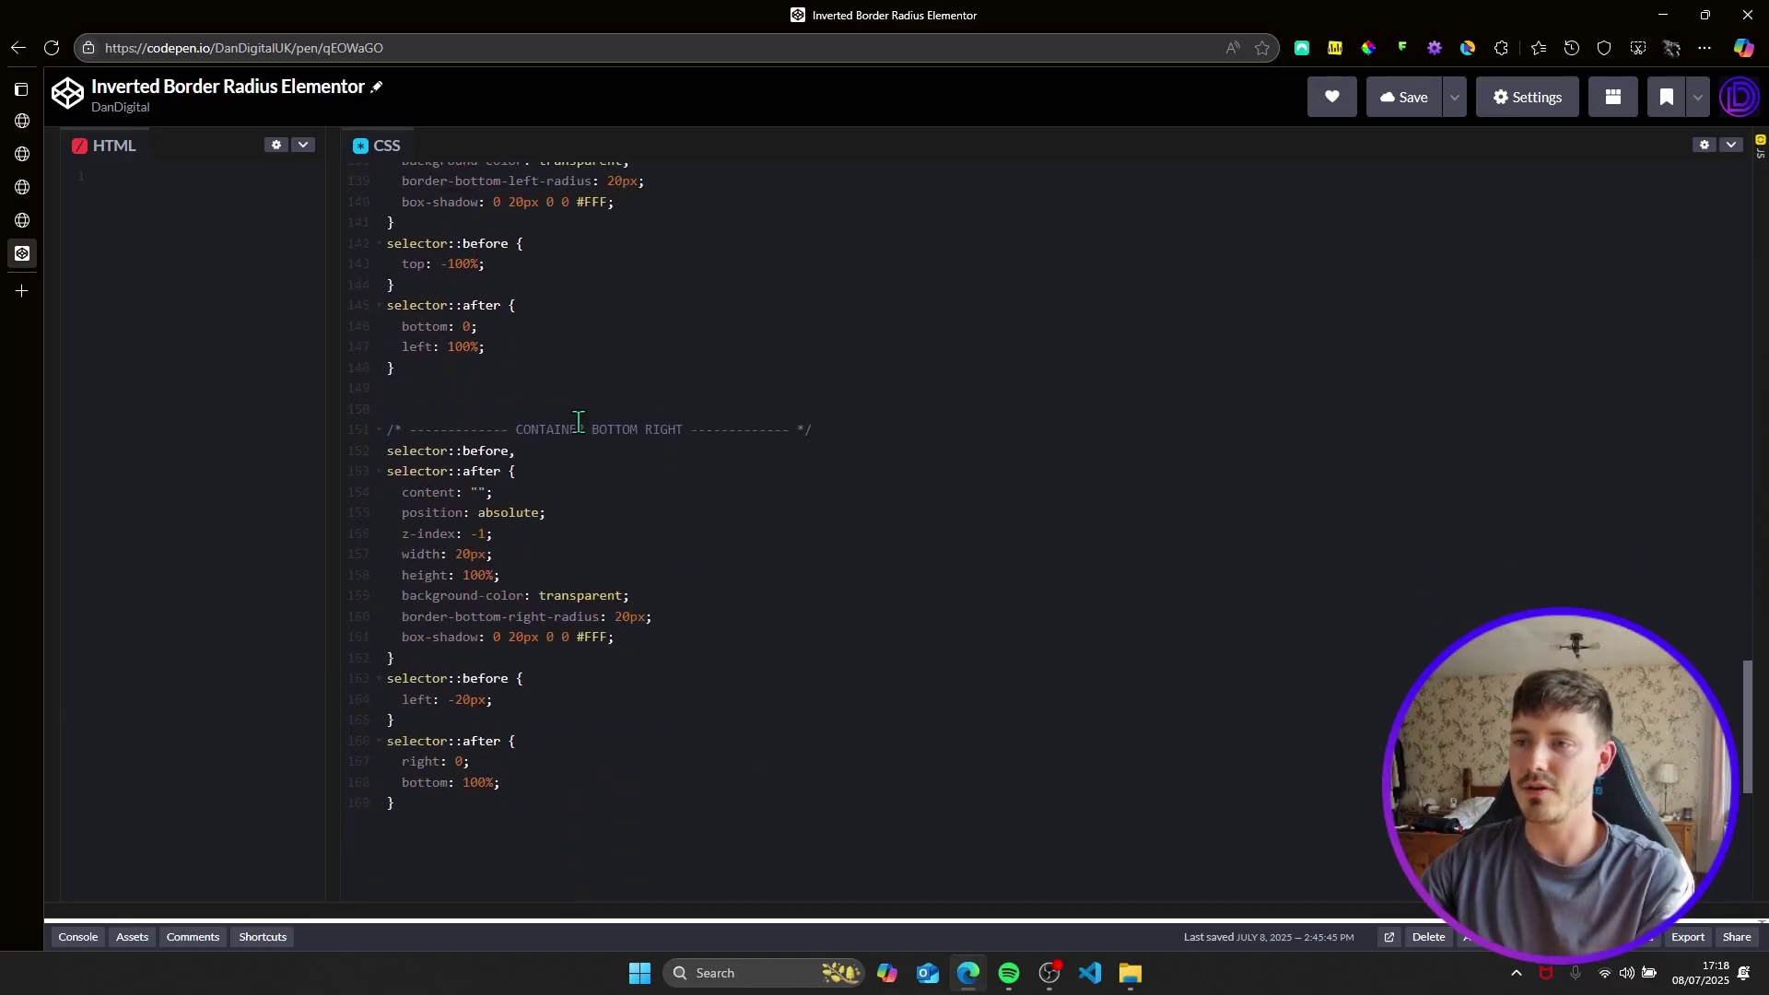
{"action": "left_click_drag", "start_coordinate": [420, 813], "coordinate": [324, 460]}
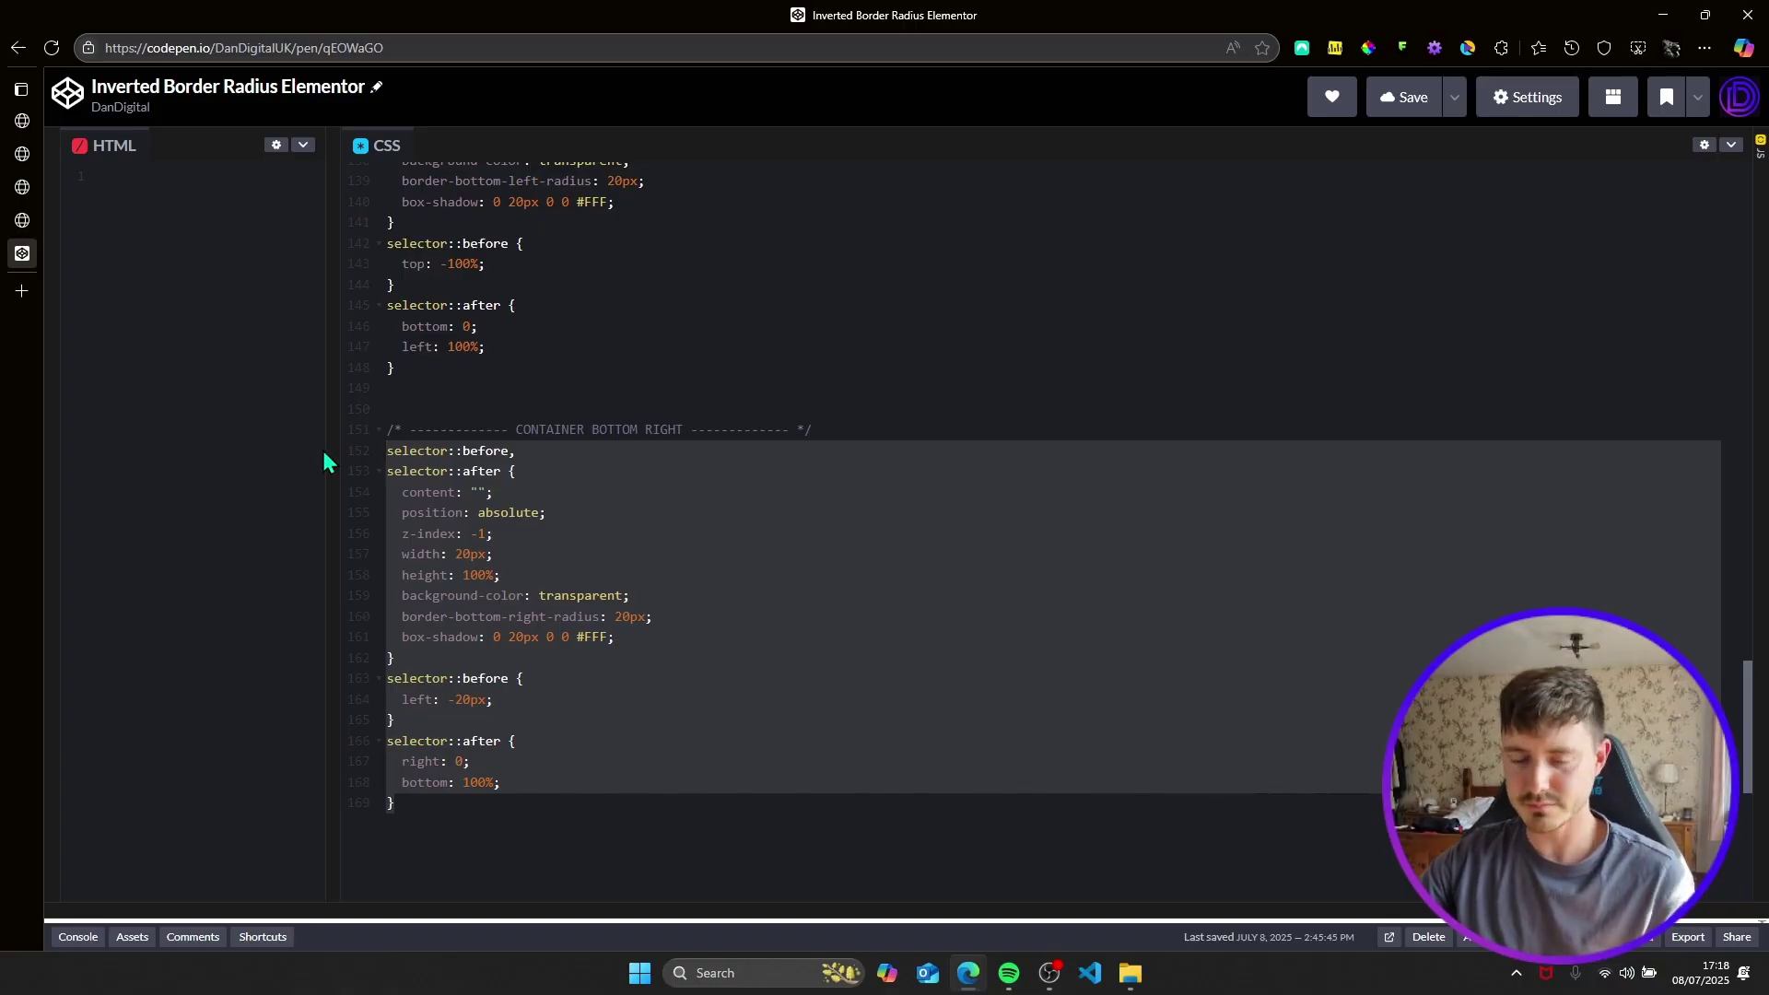
Set the Z-Index of the container holding Text Here and the star to 1.
{"action": "left_click", "coordinate": [23, 221]}
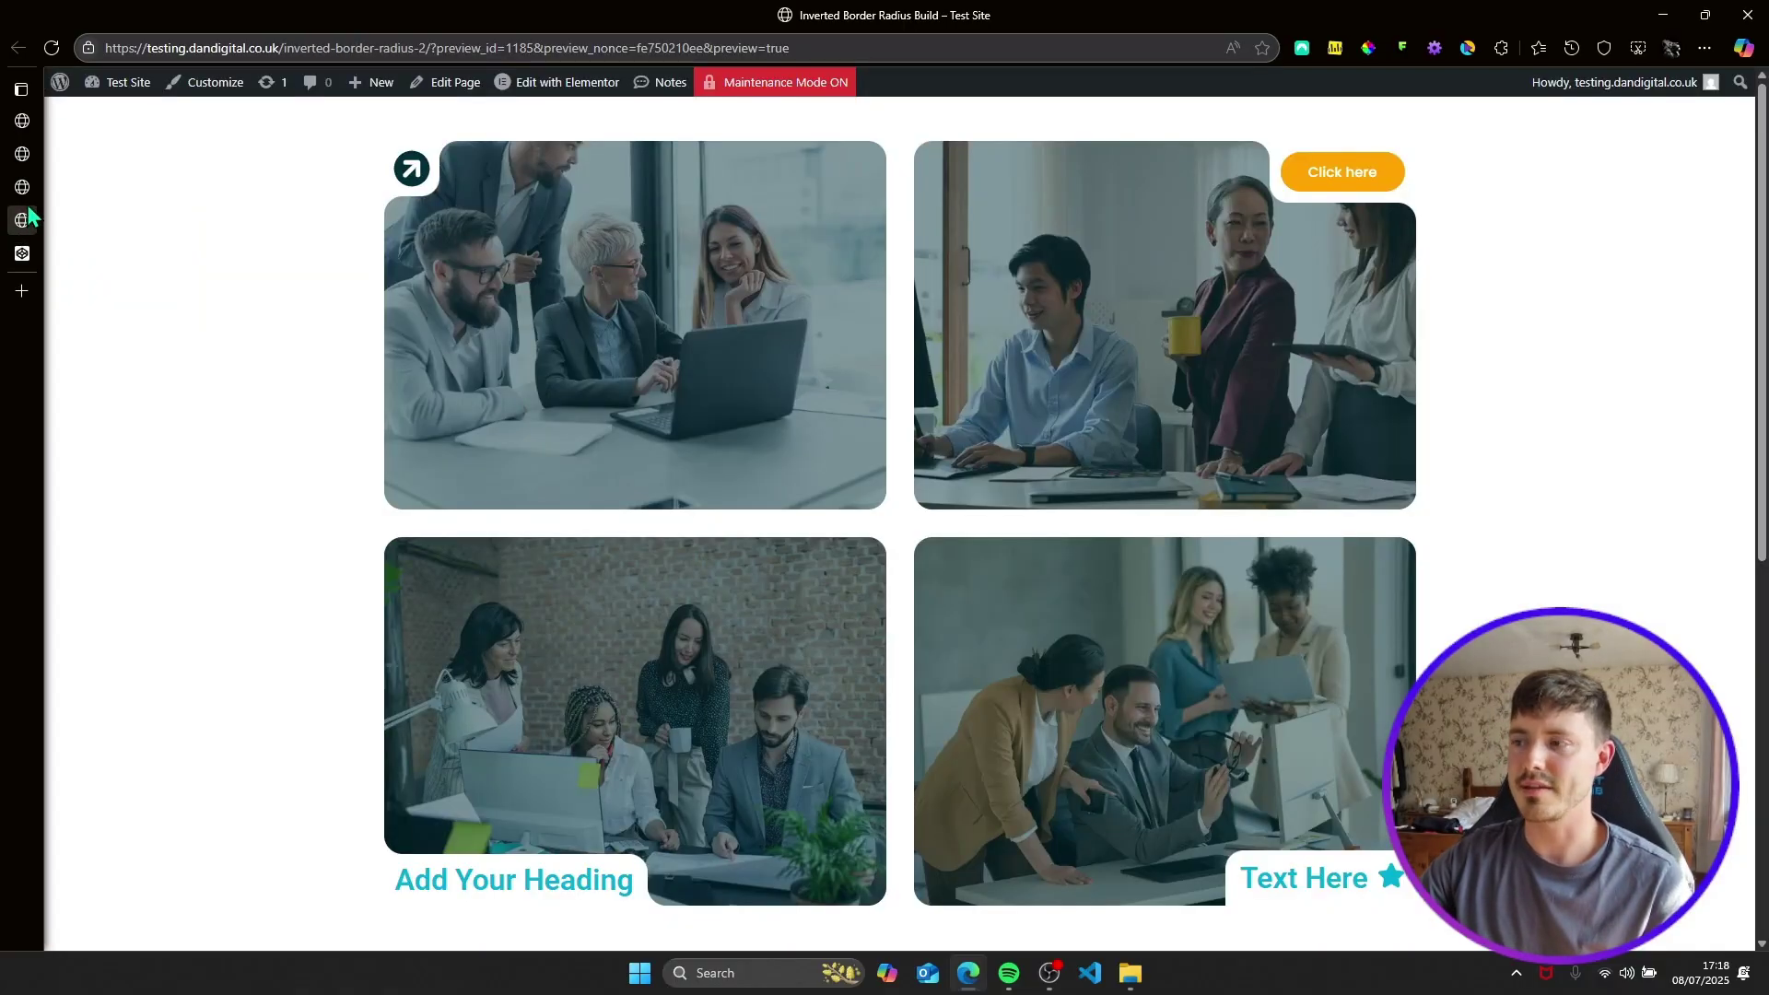
{"action": "left_click", "coordinate": [24, 186]}
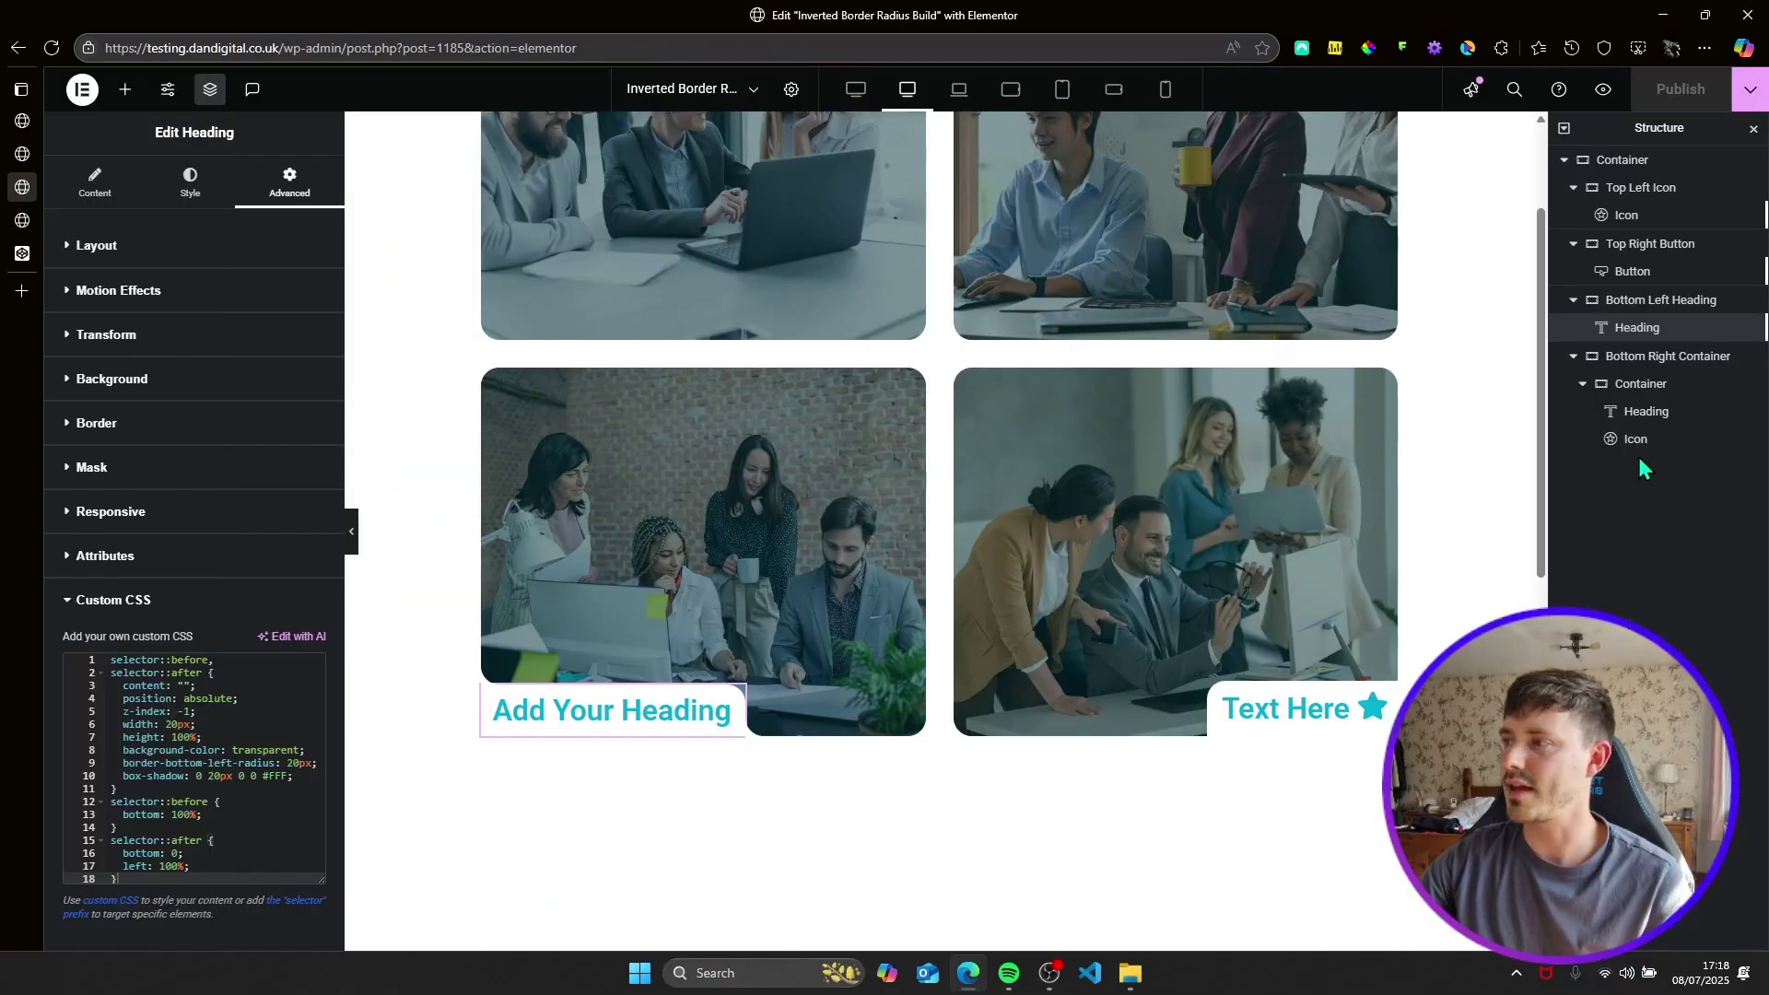
{"action": "left_click", "coordinate": [1669, 385]}
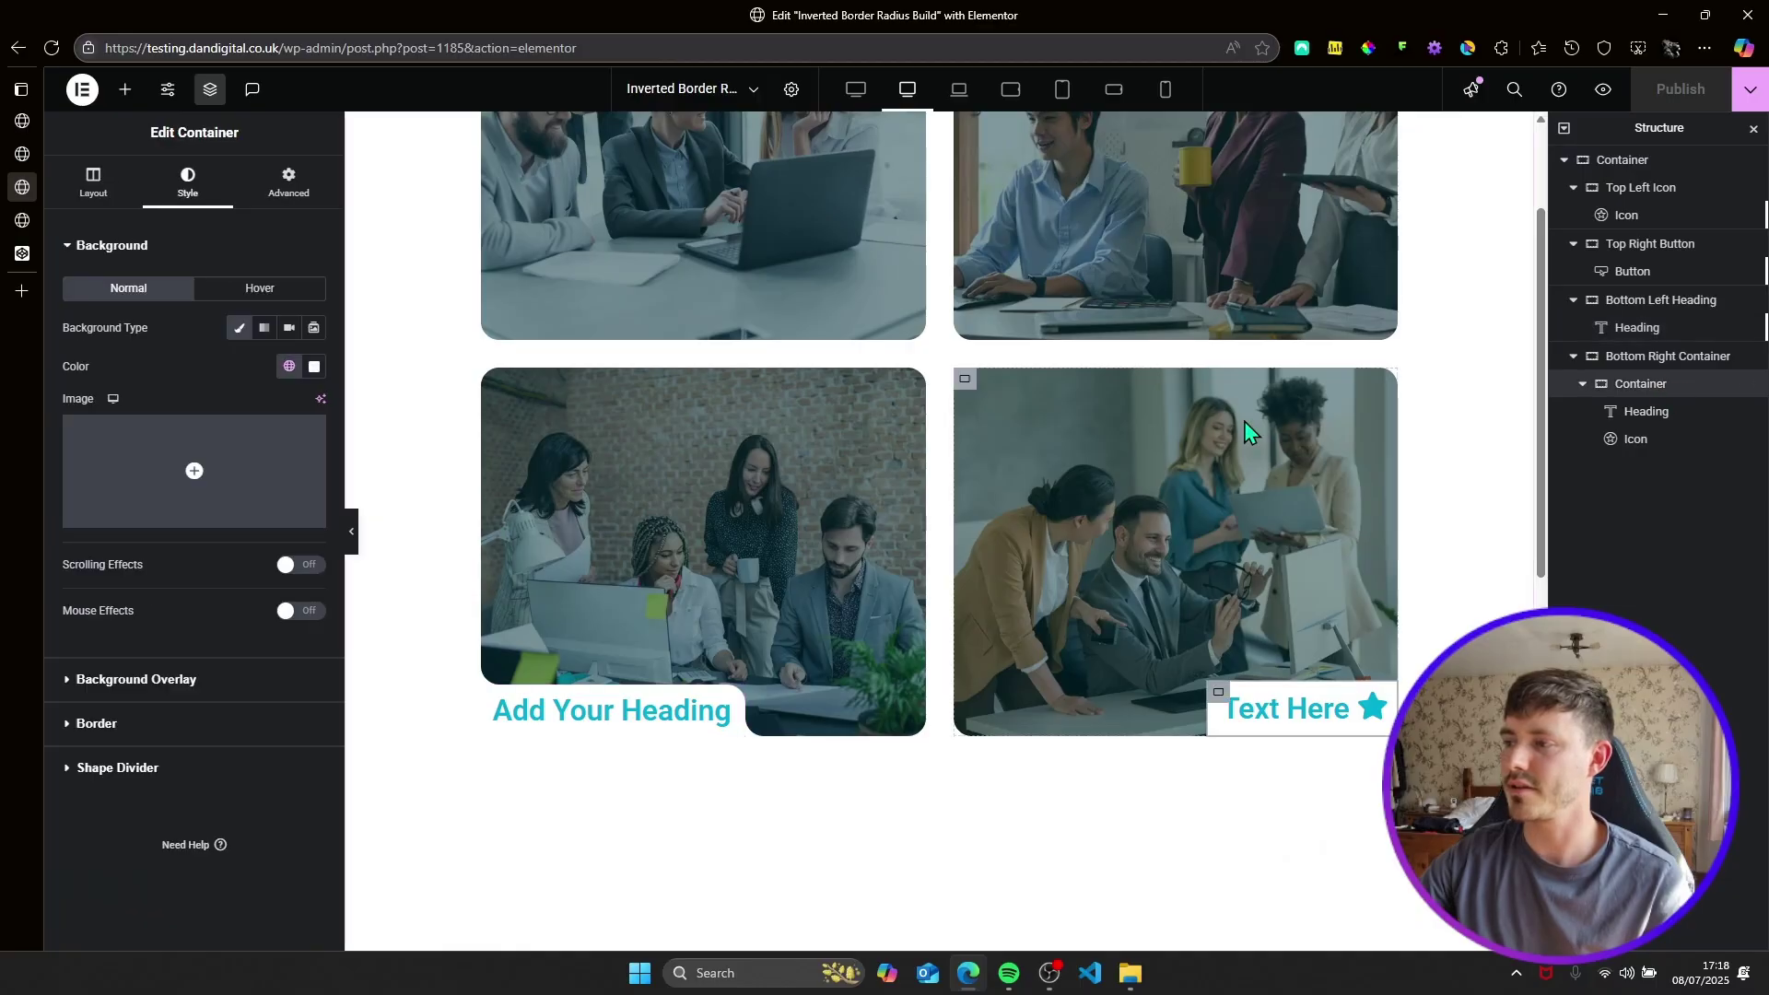
{"action": "left_click", "coordinate": [289, 182]}
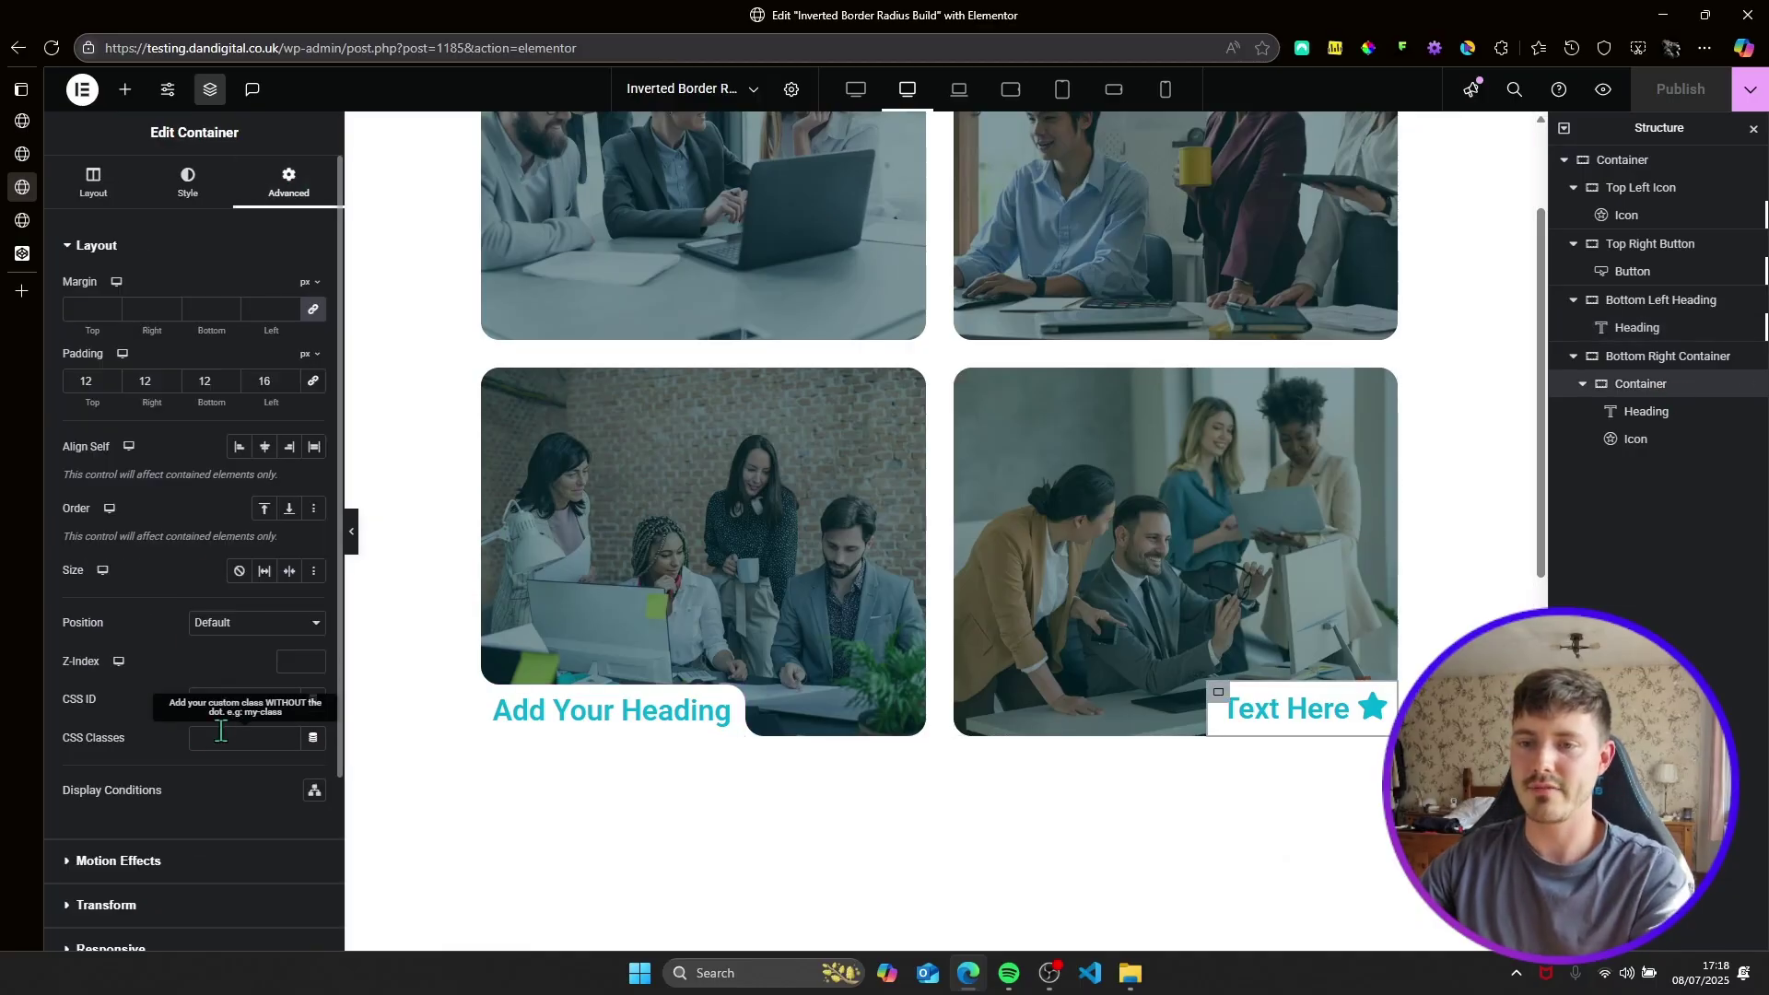
{"action": "left_click", "coordinate": [313, 656]}
Paste the bottom-right cutout CSS into the container's Custom CSS, publish, and view the live preview.
{"action": "scroll", "coordinate": [185, 829], "scroll_direction": "down", "scroll_amount": 3}
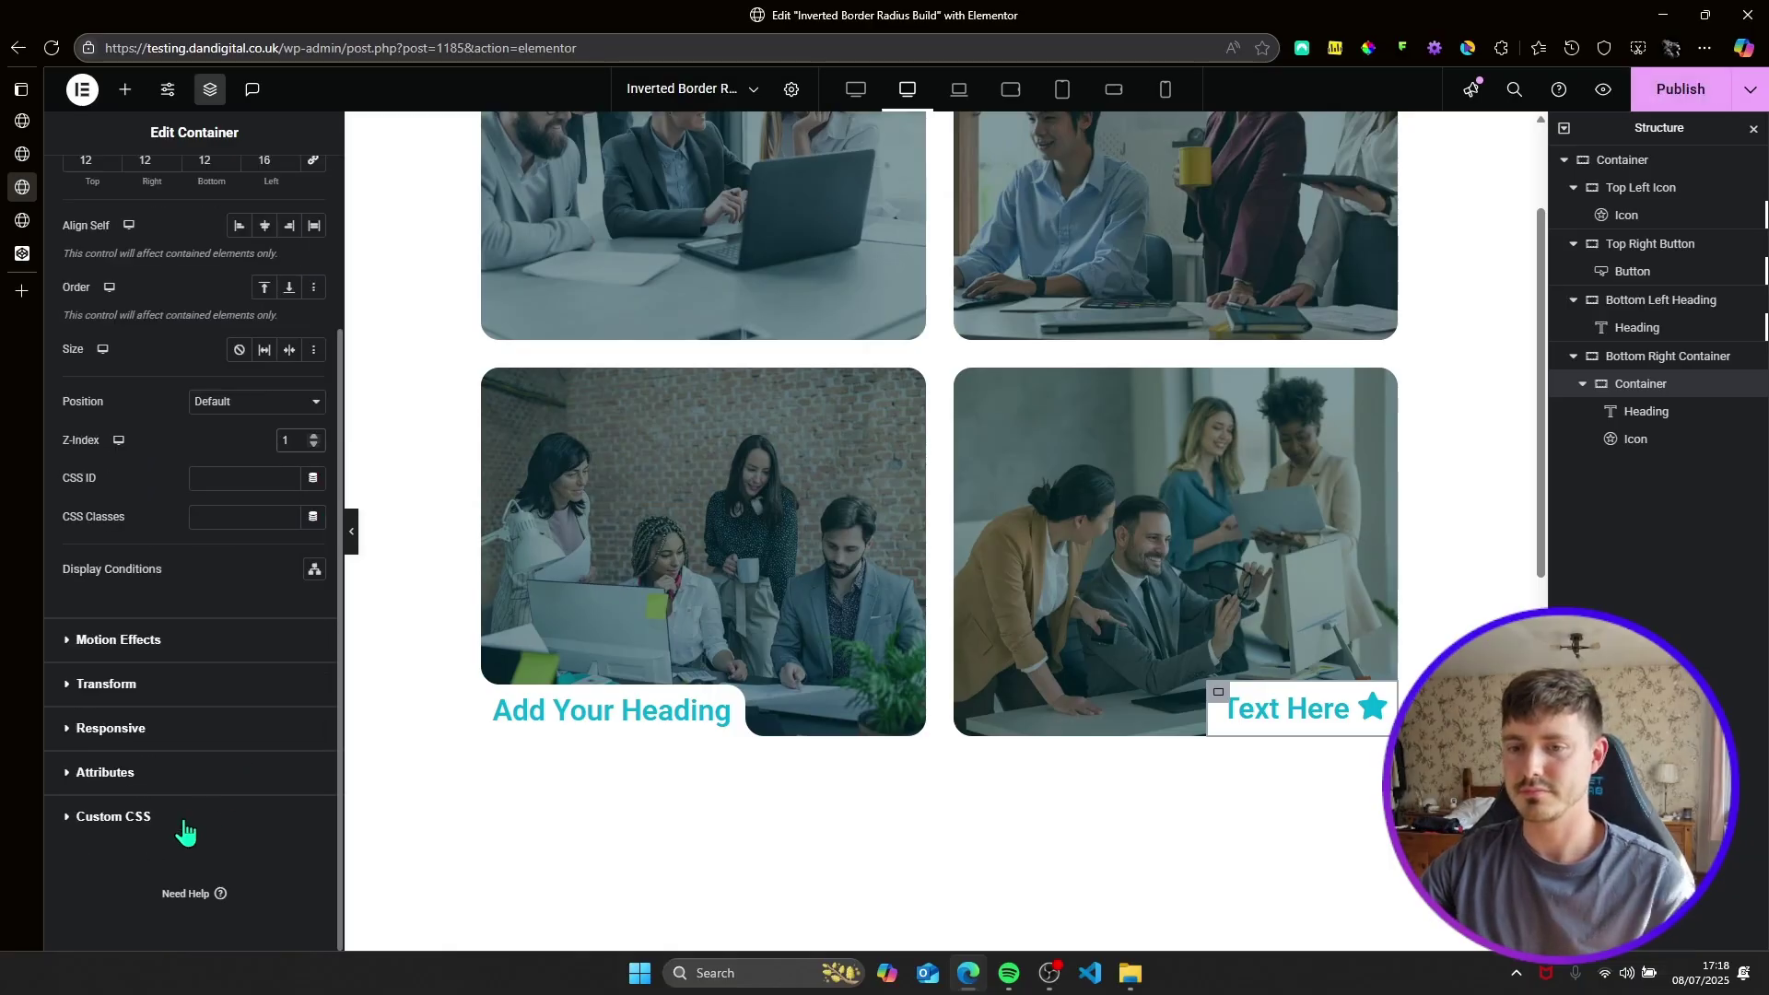
{"action": "left_click", "coordinate": [125, 842]}
{"action": "type", "text": "selector::before, selector::after {   content: \"\";   position: absolute;   z-index: -1;   width: 20px;   height: 100%;   background-color: transparent;   border-bottom-right-radius: 20px;   box-shadow: 0 20px 0 0 #FFF; } selector::before {   left: -20px; } selector::after {   right: 0;   bottom: 100%; }"}
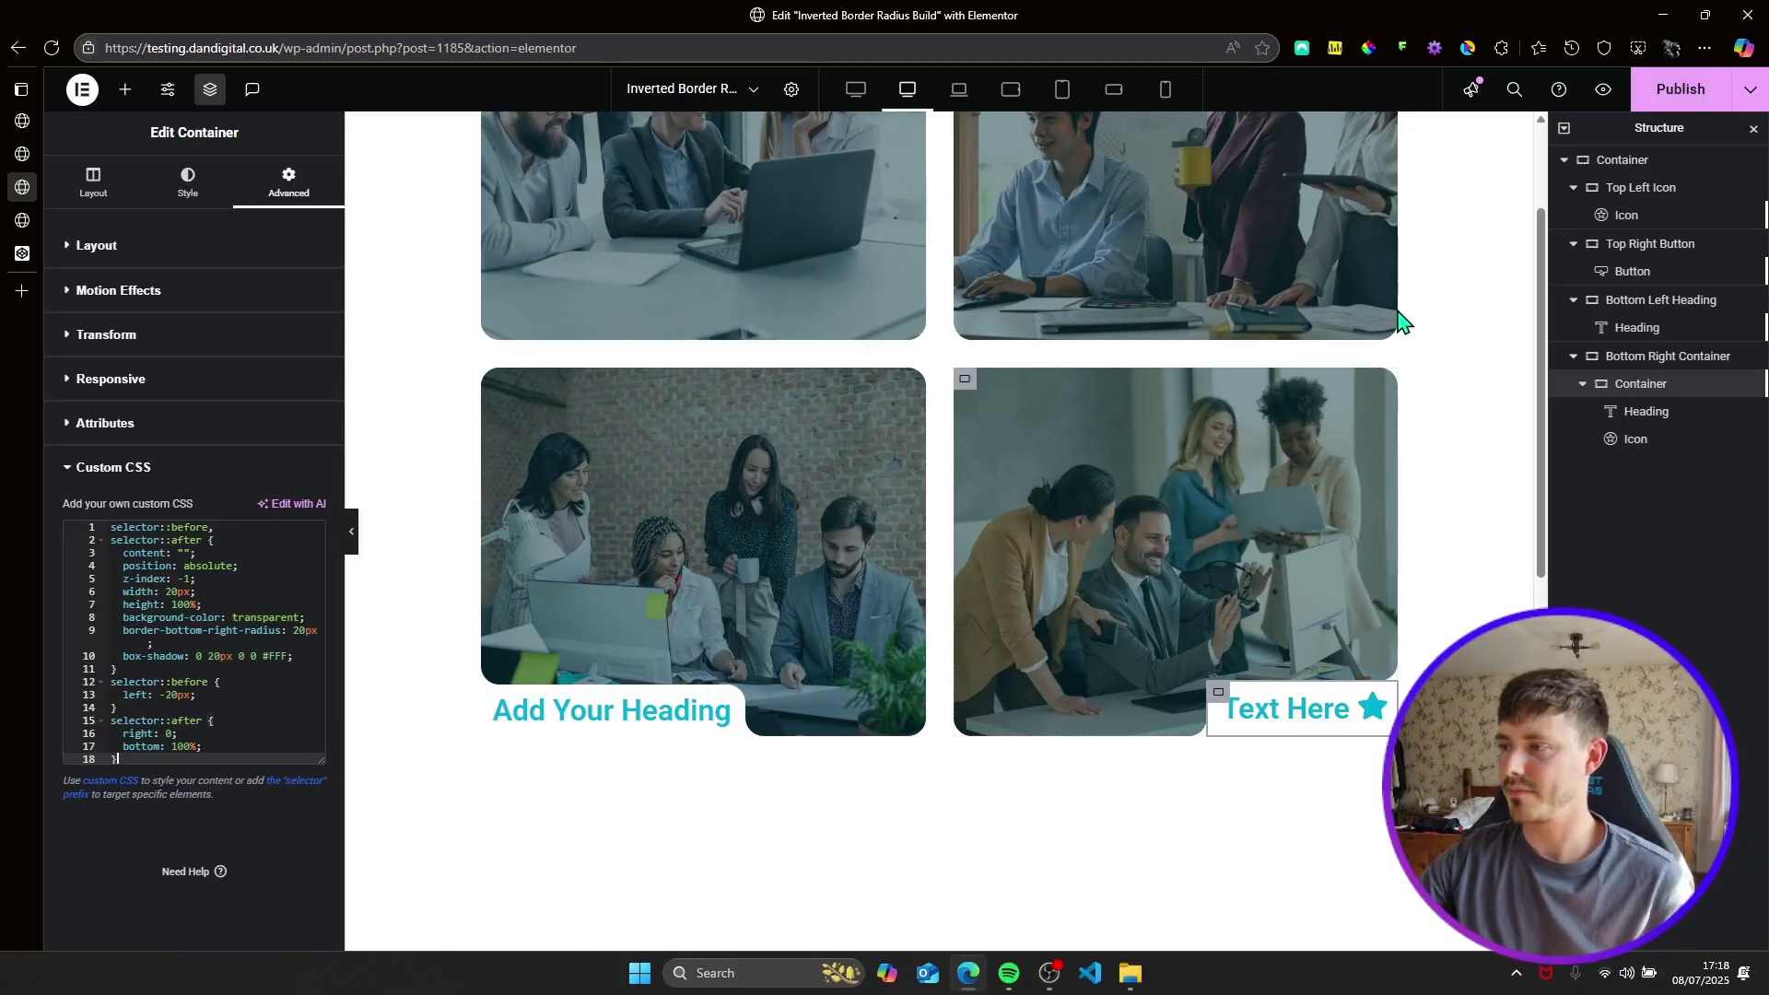
{"action": "left_click", "coordinate": [1690, 89]}
{"action": "scroll", "coordinate": [1218, 511], "scroll_direction": "down", "scroll_amount": 4}
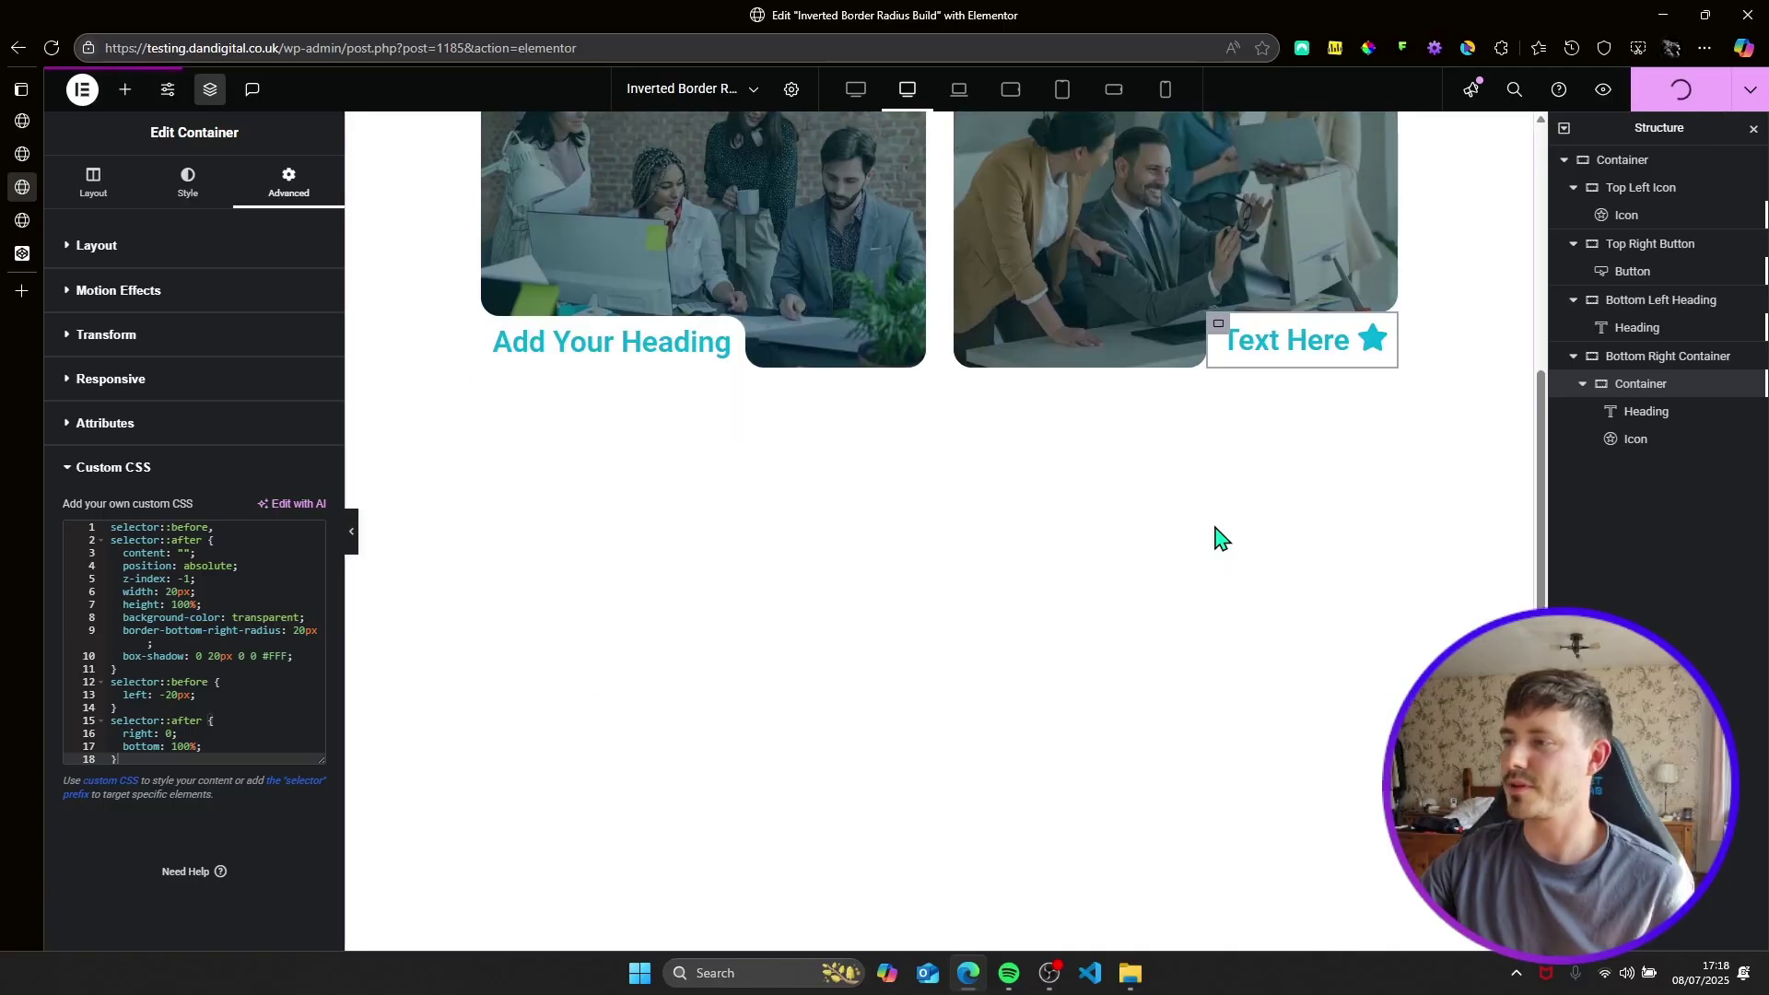
{"action": "left_click", "coordinate": [21, 224]}
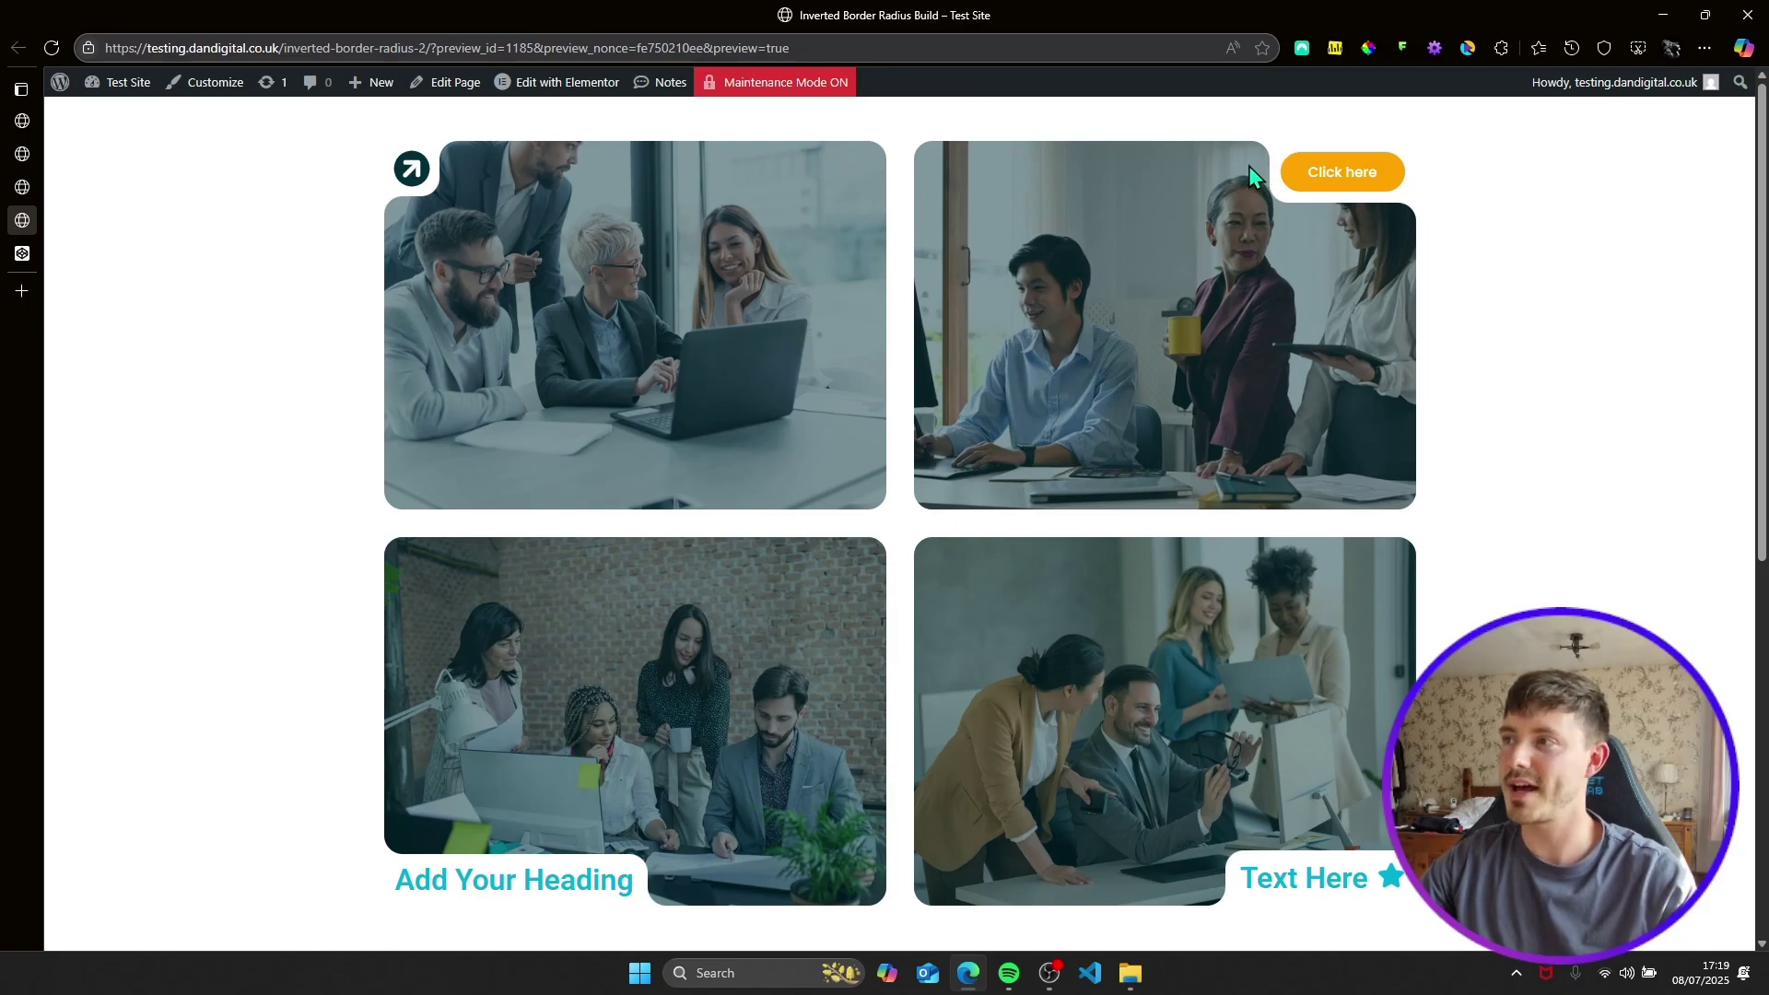
{"action": "left_click", "coordinate": [24, 262]}
{"action": "left_click", "coordinate": [687, 785]}
{"action": "scroll", "coordinate": [664, 663], "scroll_direction": "up", "scroll_amount": 20}
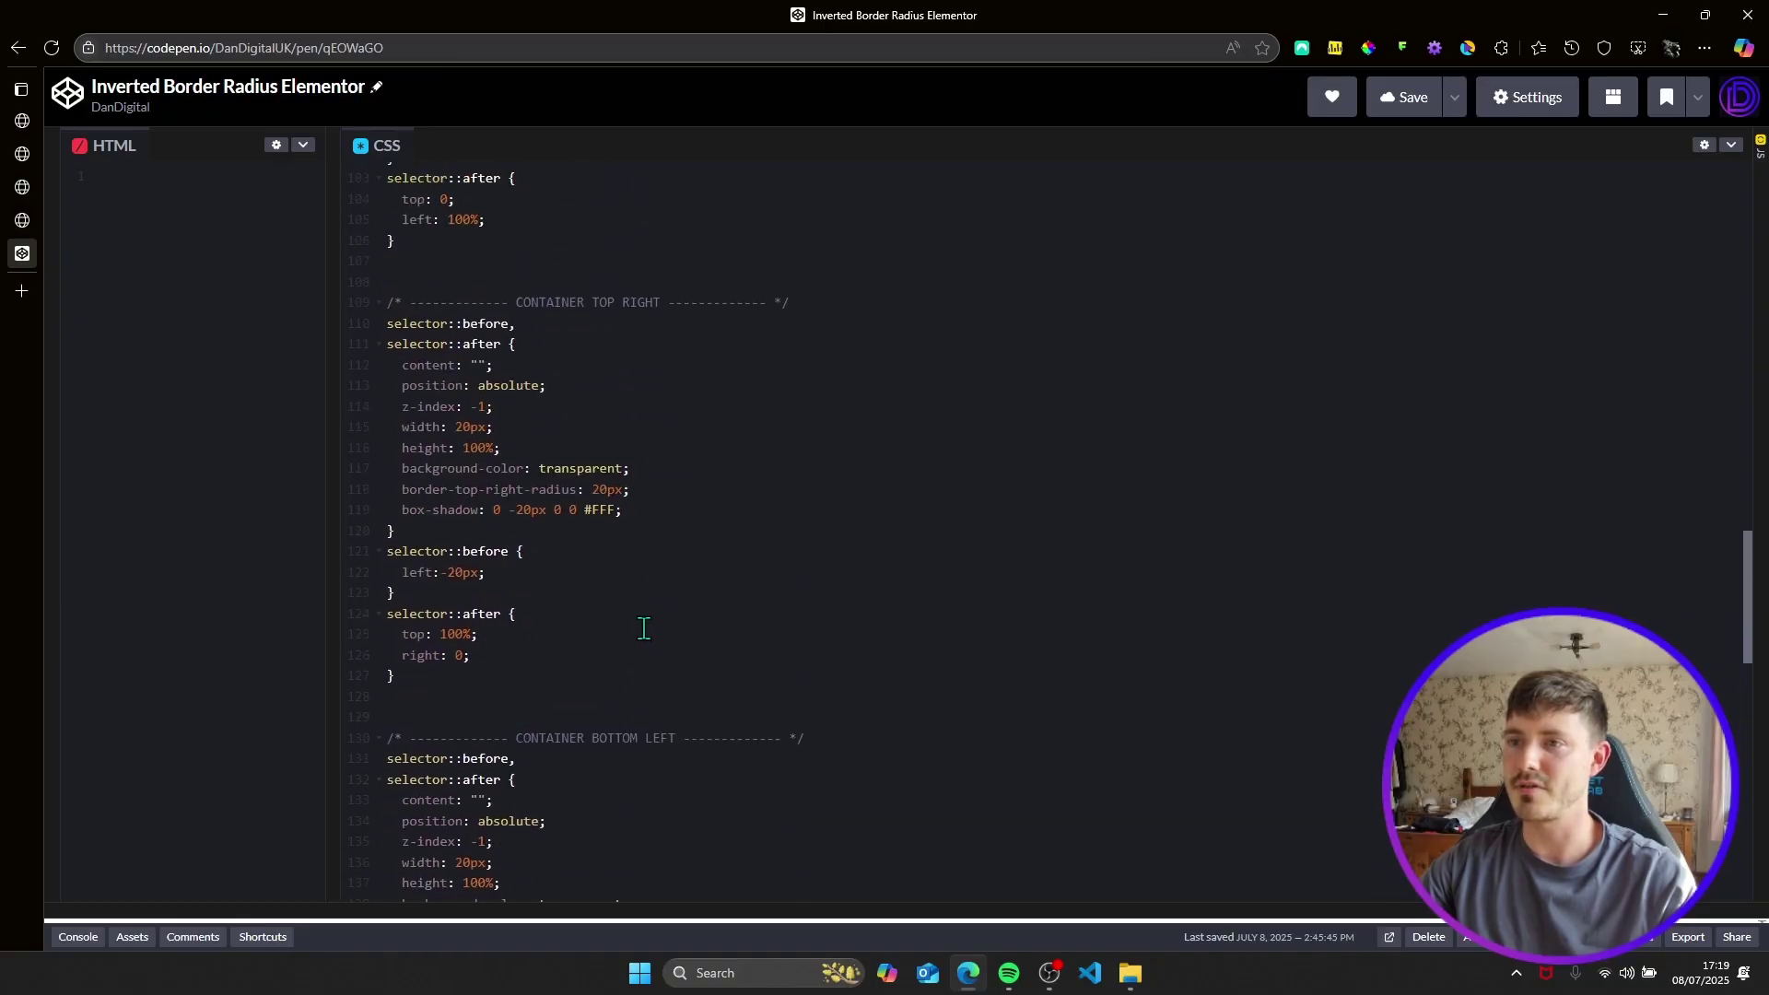
{"action": "scroll", "coordinate": [691, 603], "scroll_direction": "up", "scroll_amount": 6}
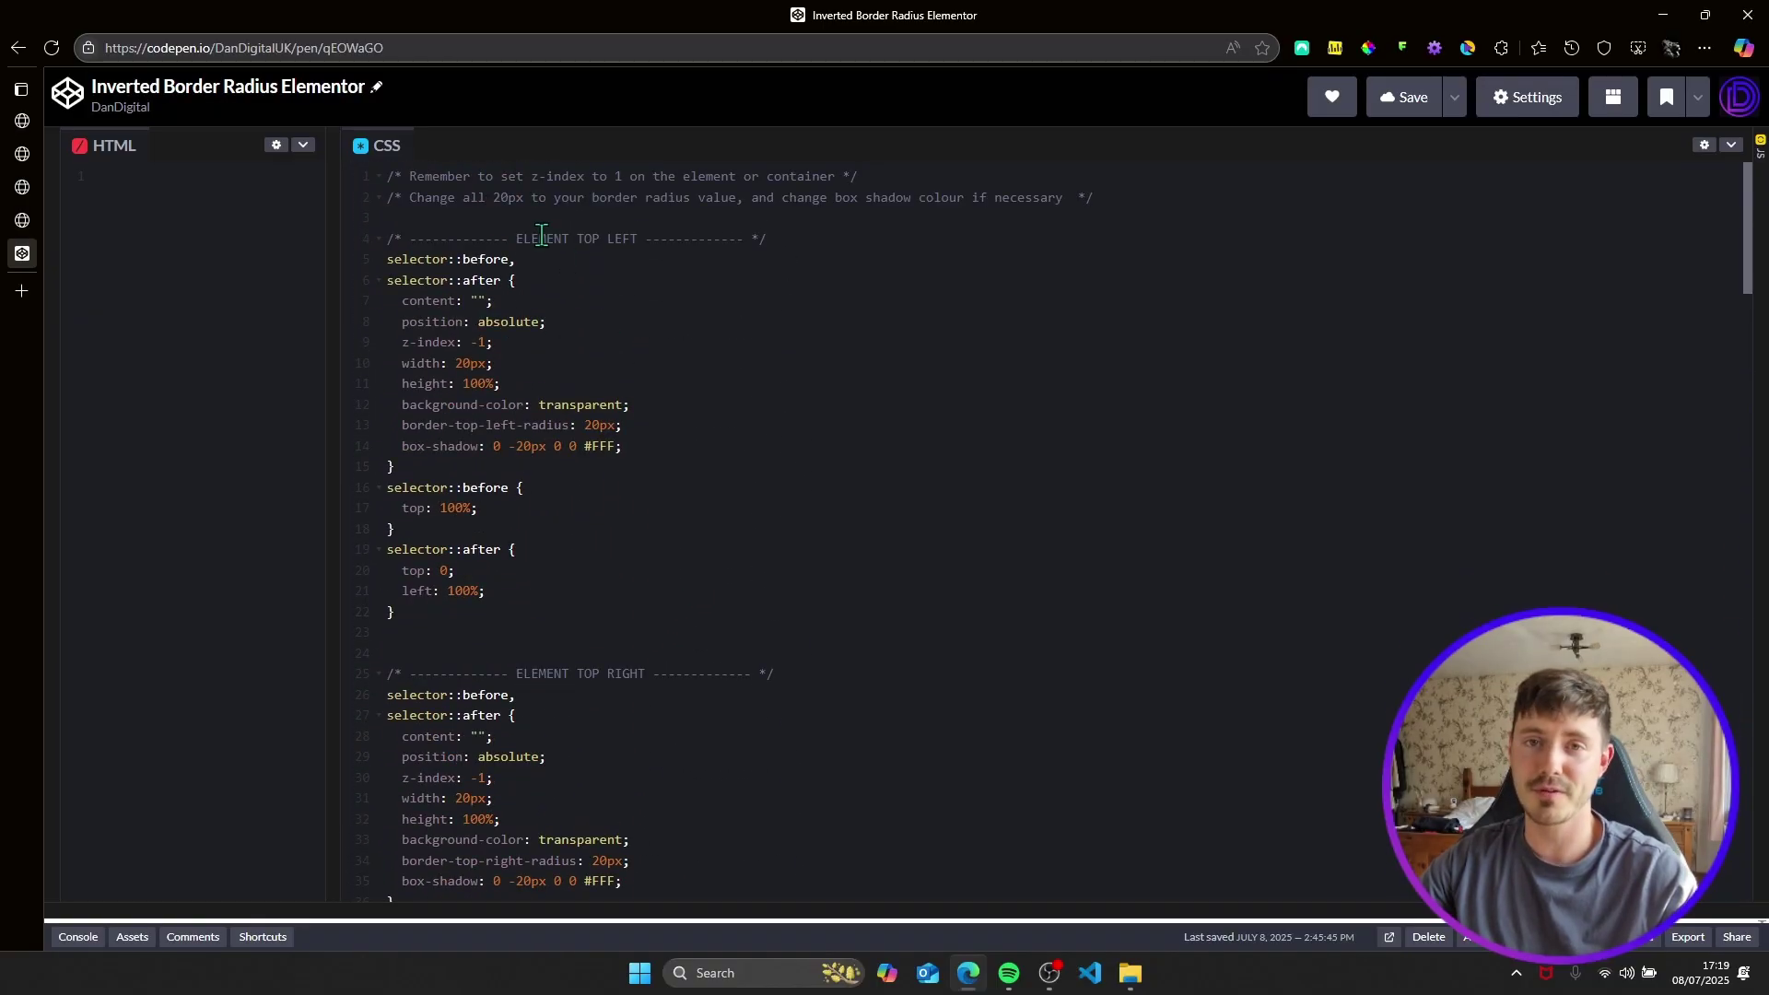
{"action": "scroll", "coordinate": [632, 304], "scroll_direction": "down", "scroll_amount": 4}
{"action": "scroll", "coordinate": [632, 375], "scroll_direction": "up", "scroll_amount": 4}
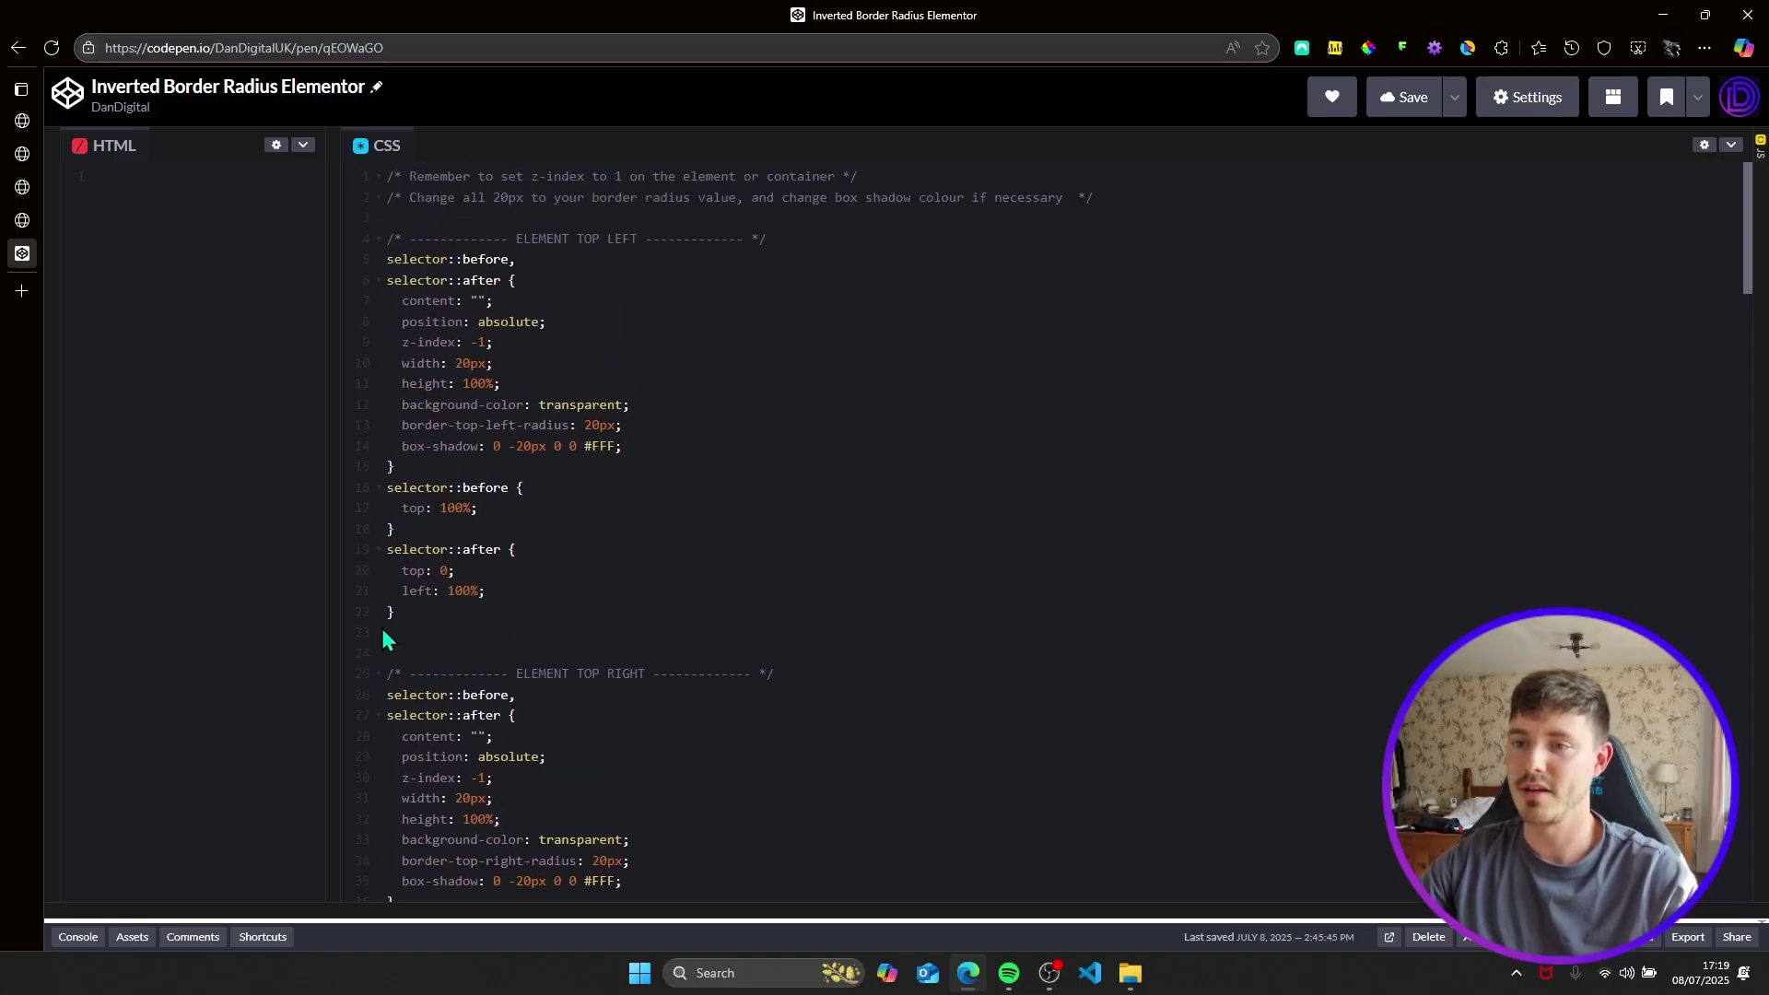
{"action": "left_click_drag", "start_coordinate": [414, 614], "coordinate": [366, 273]}
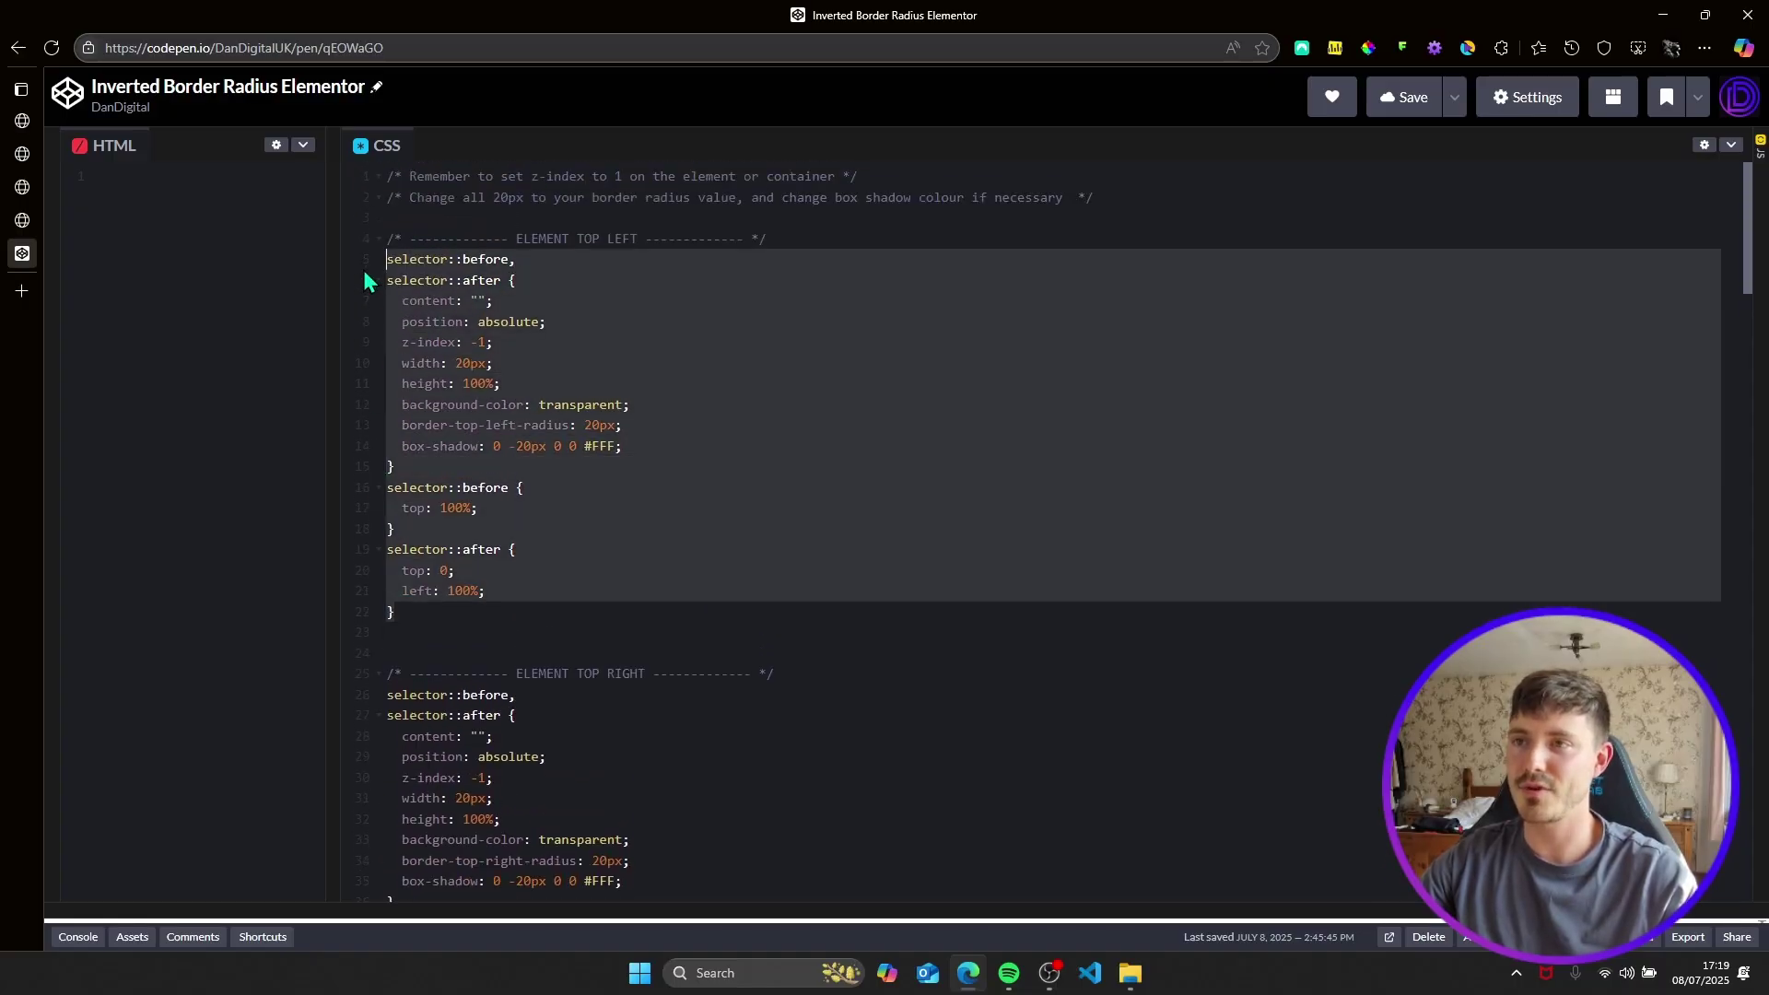
{"action": "scroll", "coordinate": [722, 424], "scroll_direction": "down", "scroll_amount": 10}
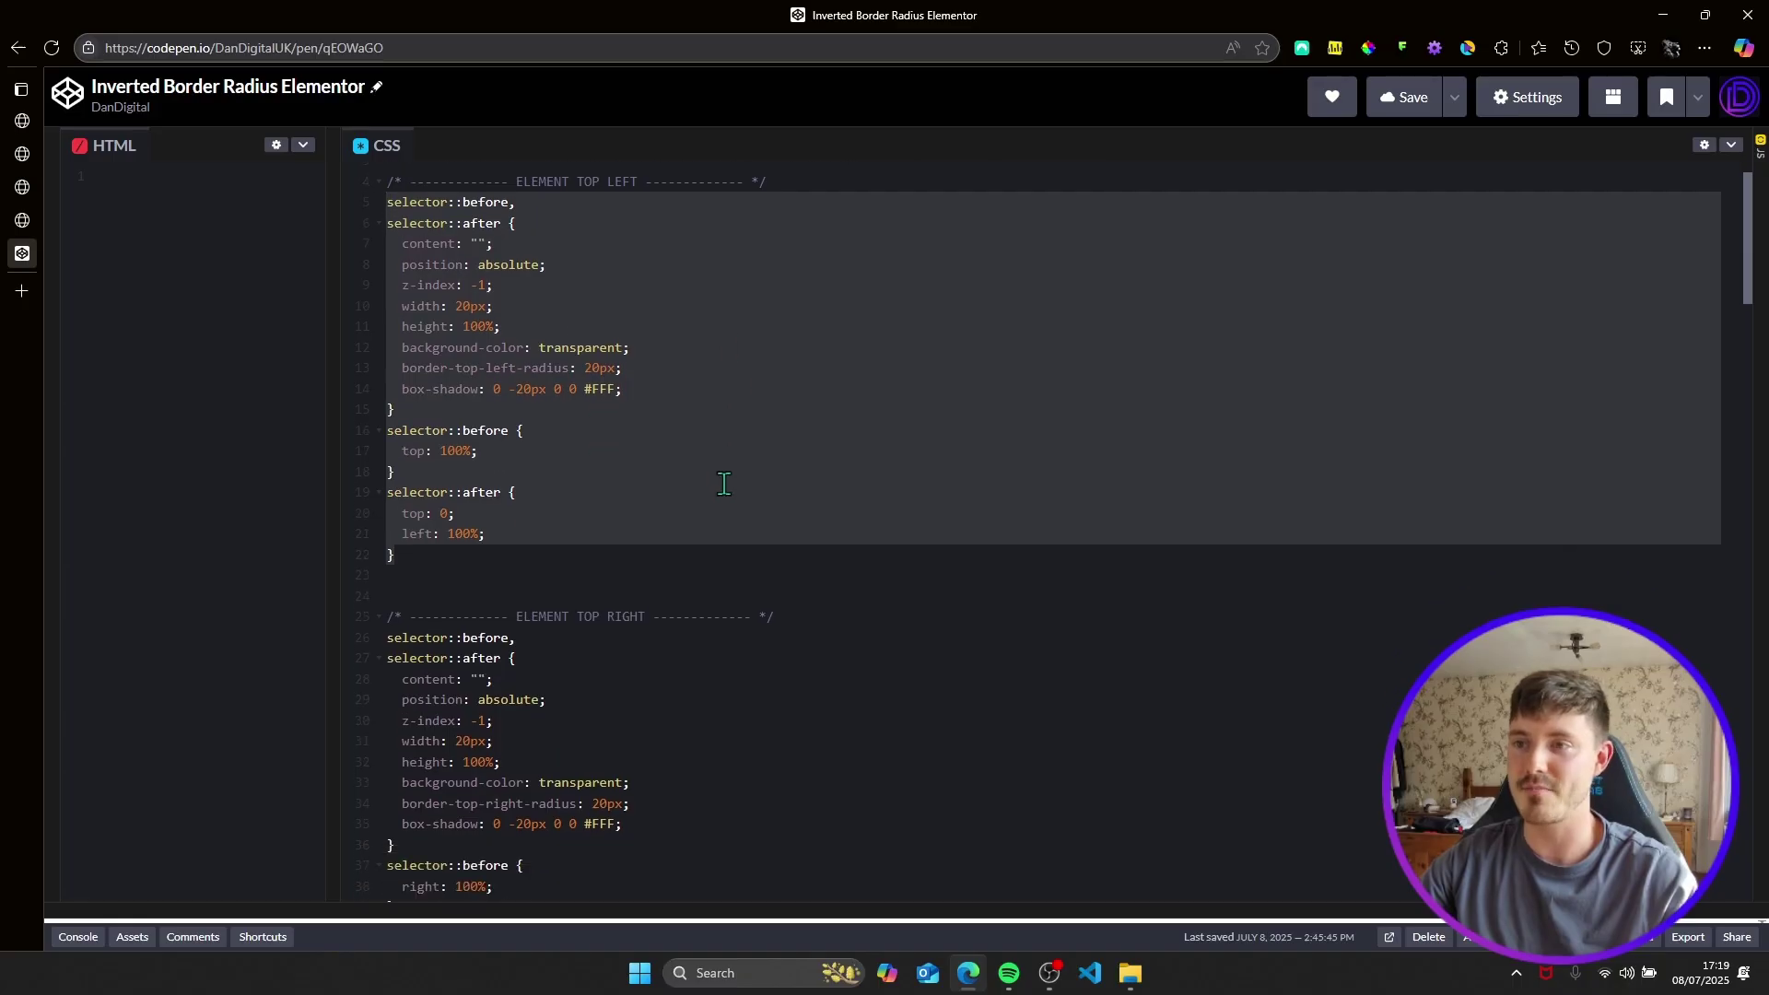
{"action": "left_click", "coordinate": [722, 419]}
{"action": "scroll", "coordinate": [656, 446], "scroll_direction": "down", "scroll_amount": 5}
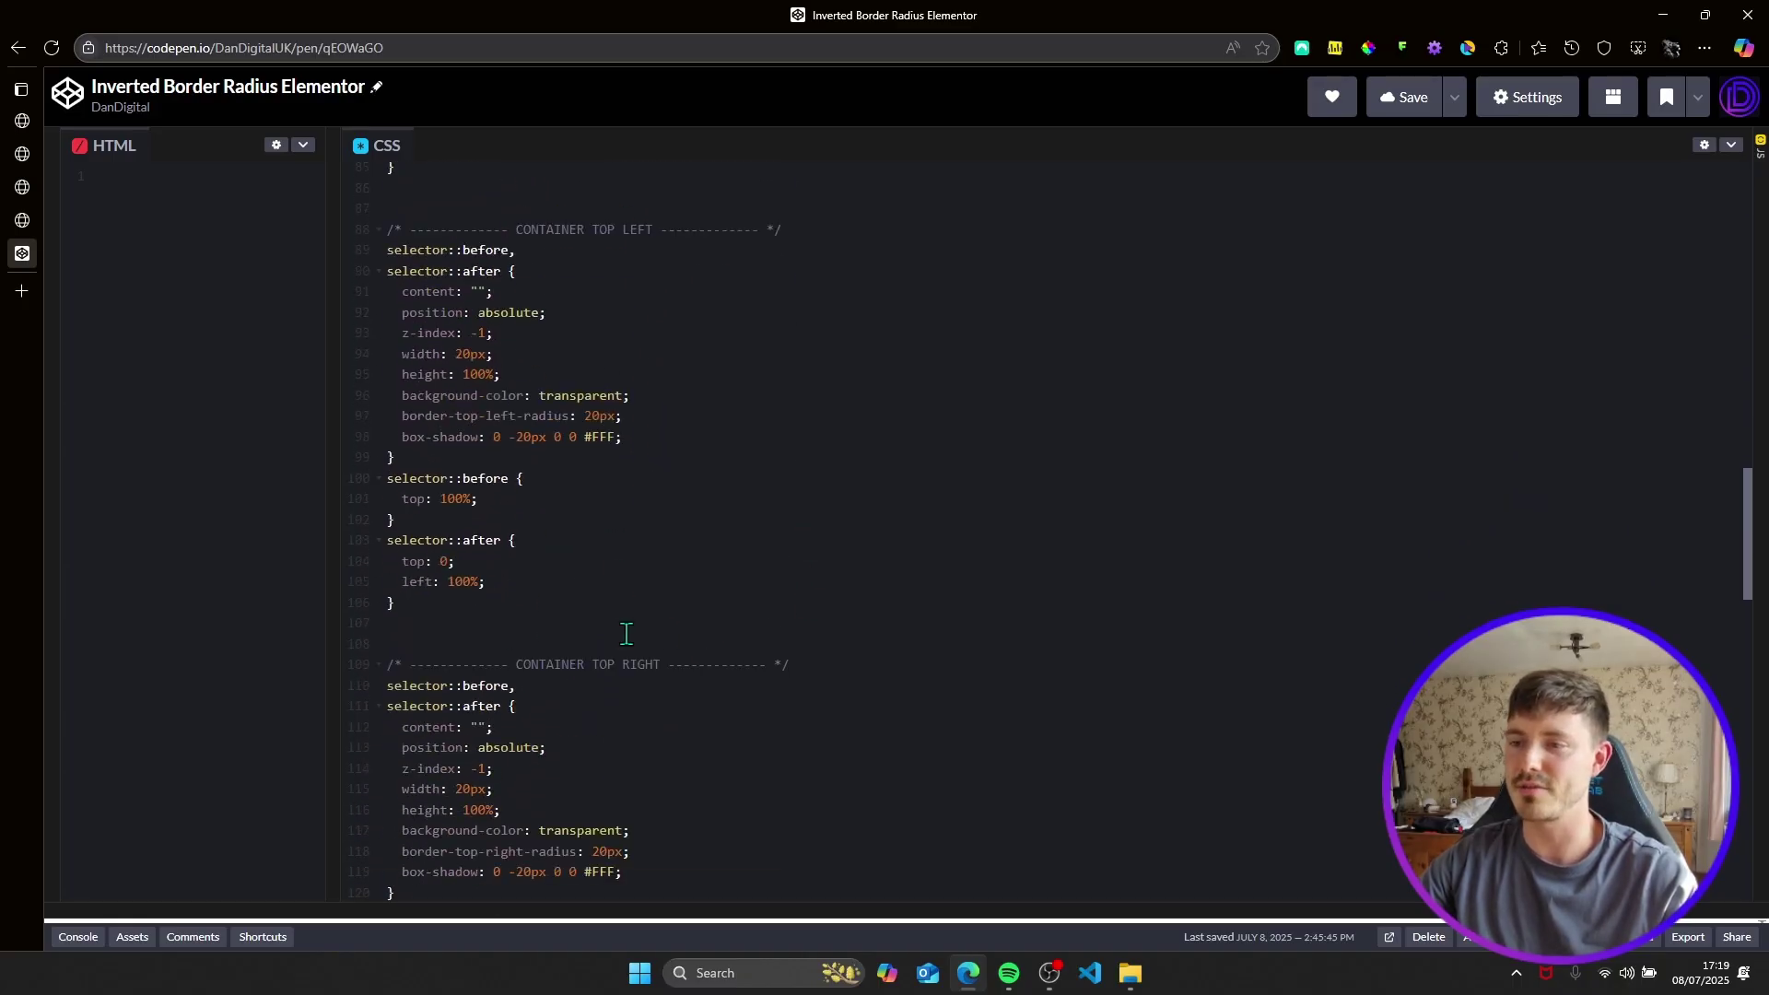
{"action": "scroll", "coordinate": [664, 630], "scroll_direction": "up", "scroll_amount": 15}
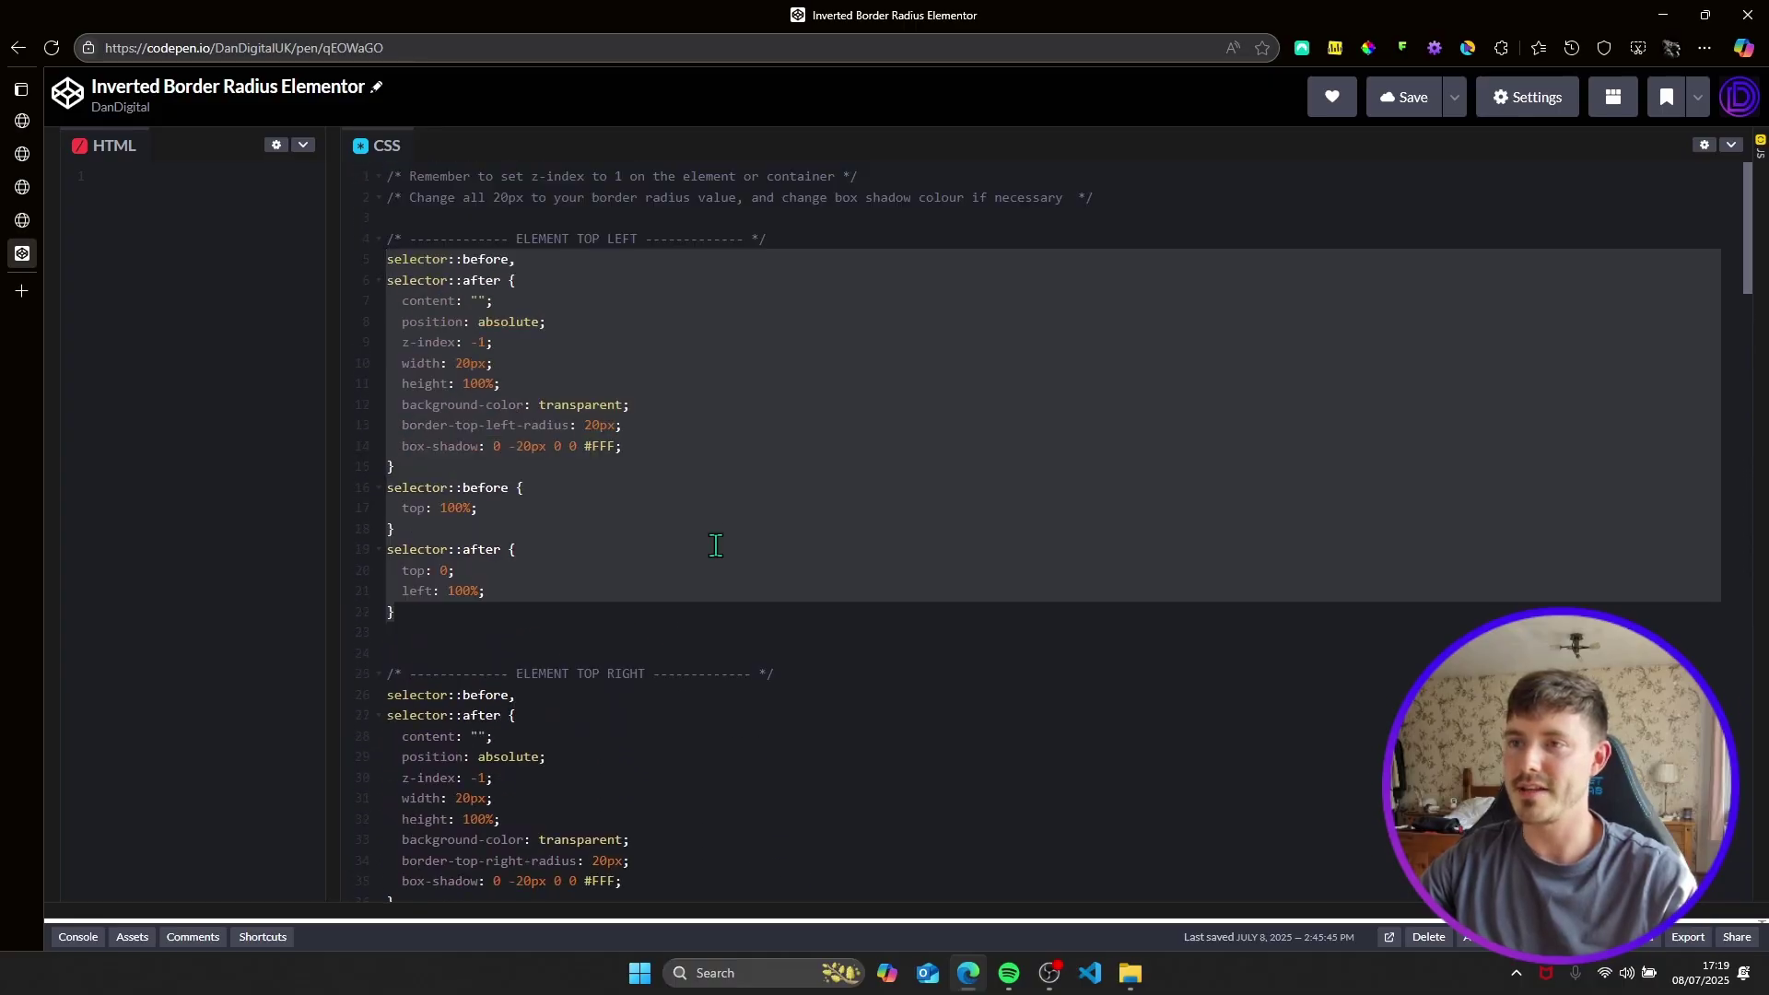
{"action": "left_click", "coordinate": [497, 365]}
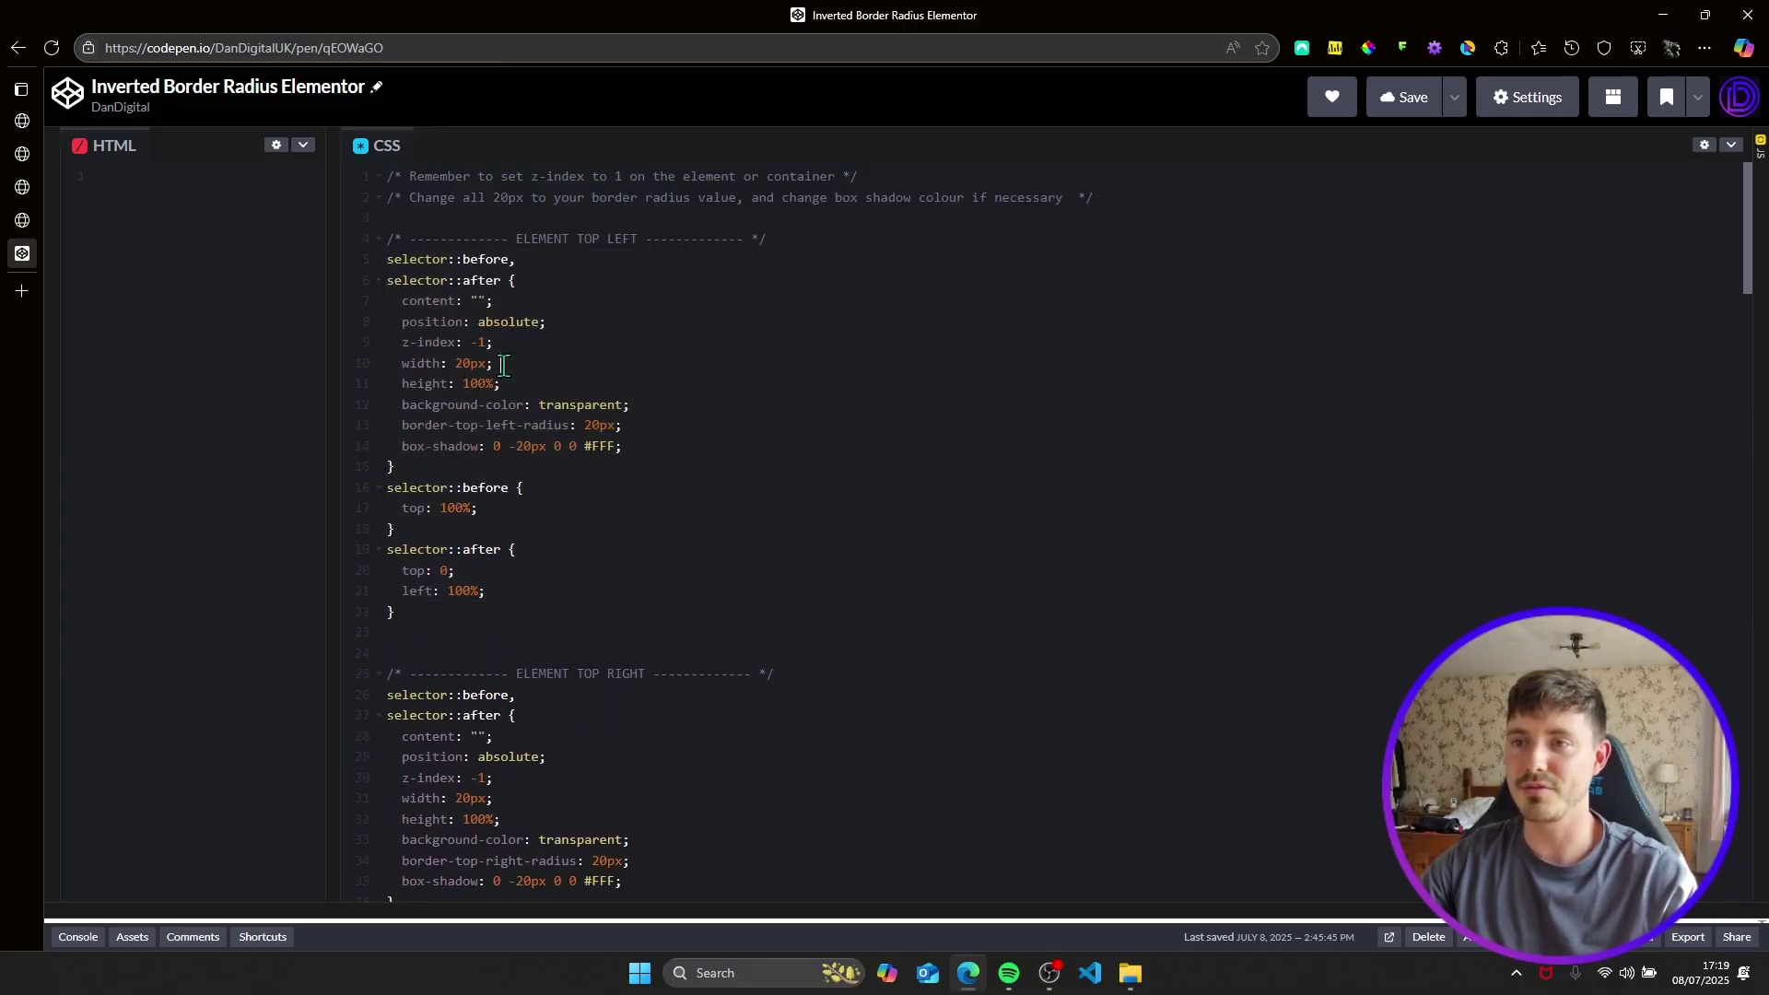
{"action": "left_click_drag", "start_coordinate": [448, 366], "coordinate": [525, 370]}
{"action": "left_click", "coordinate": [570, 571]}
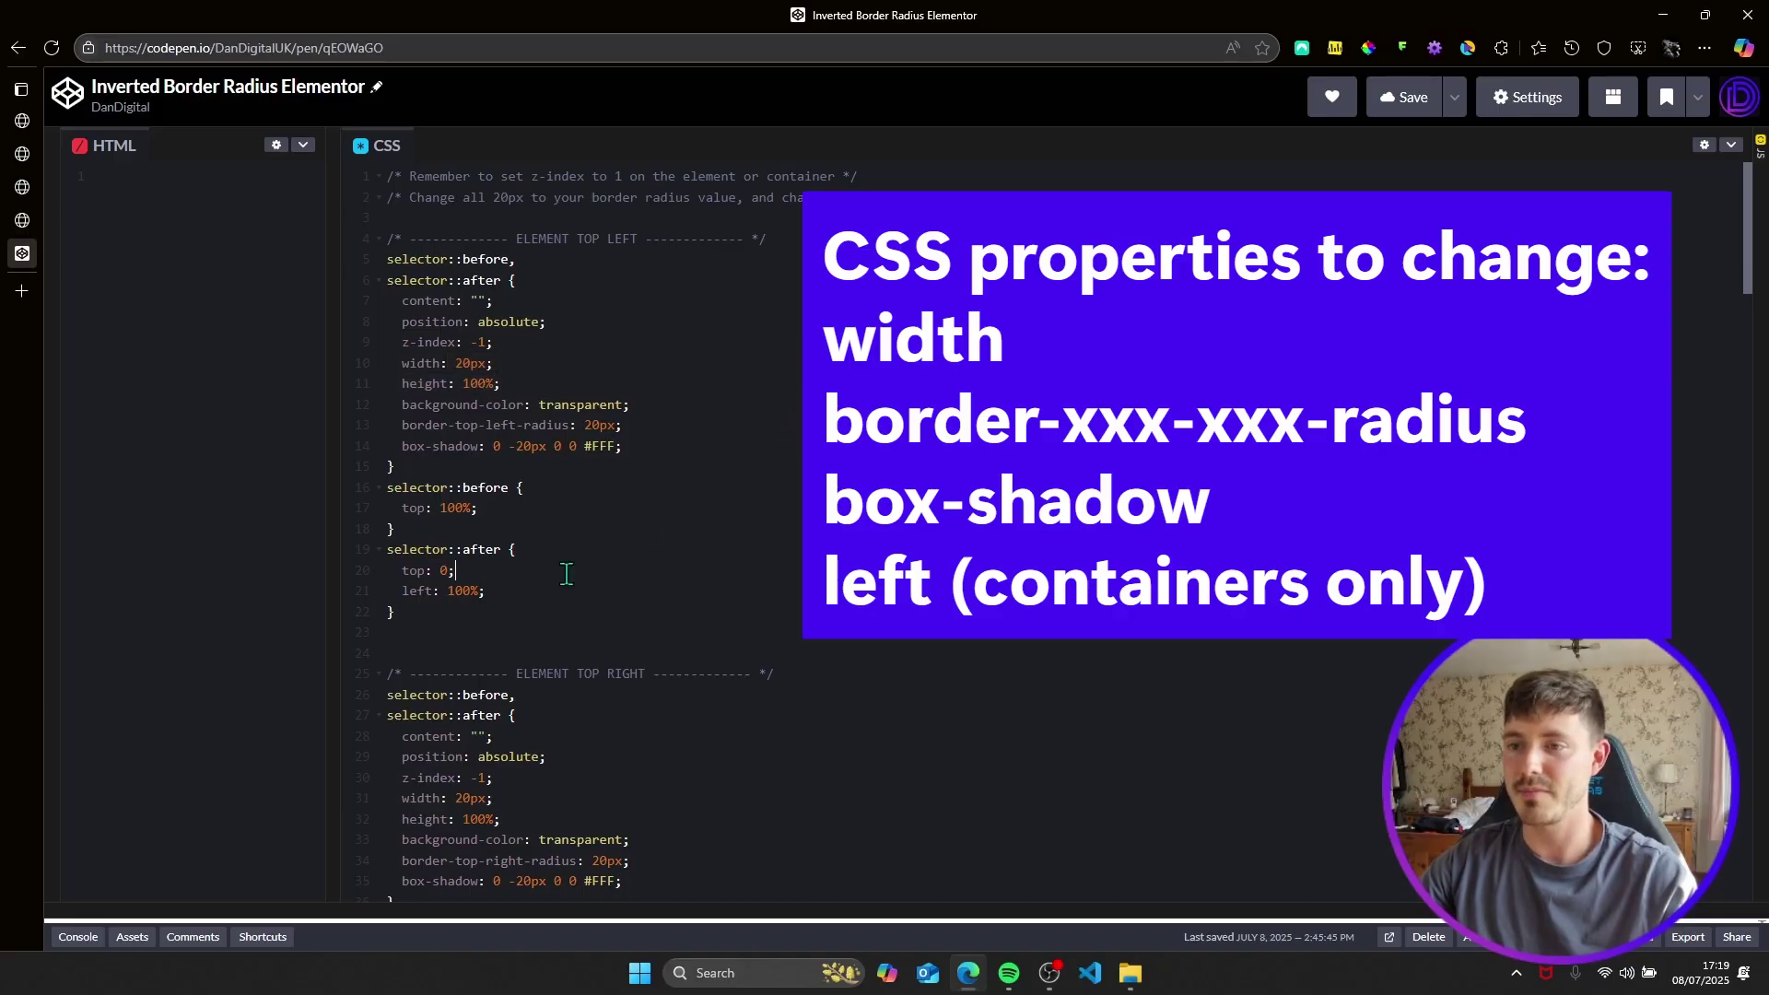
{"action": "scroll", "coordinate": [635, 560], "scroll_direction": "down", "scroll_amount": 3}
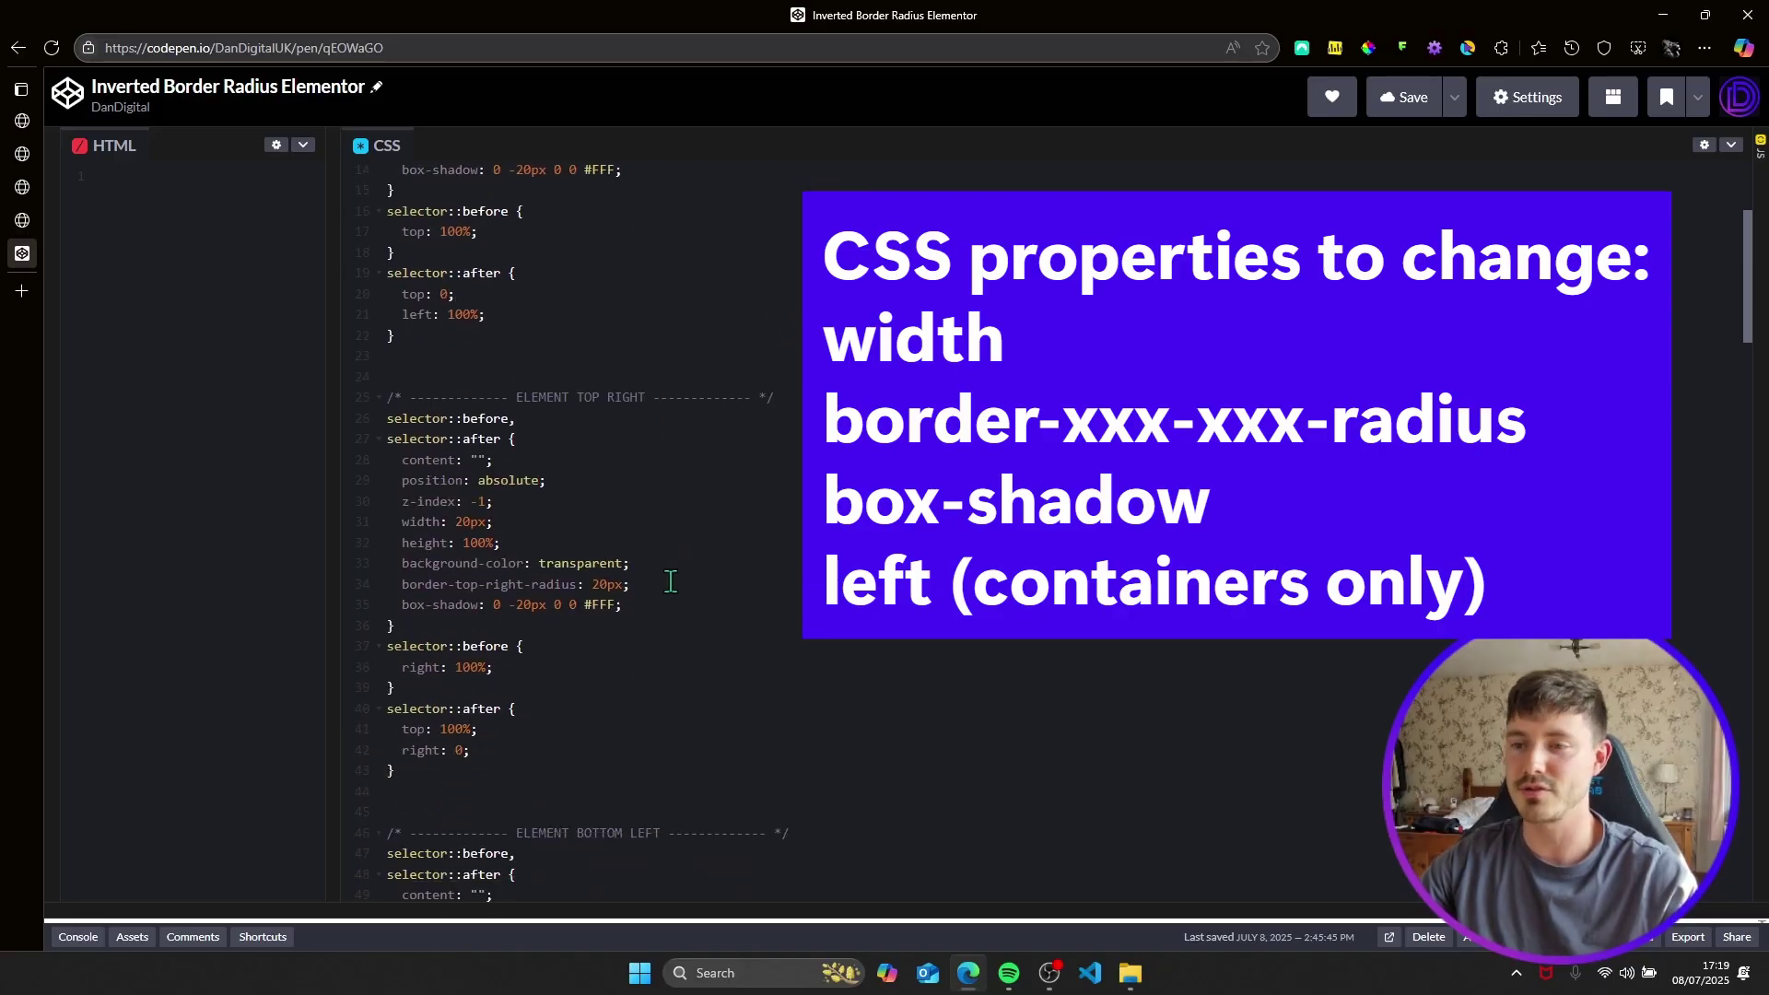
{"action": "scroll", "coordinate": [700, 571], "scroll_direction": "down", "scroll_amount": 1}
{"action": "scroll", "coordinate": [584, 481], "scroll_direction": "down", "scroll_amount": 2}
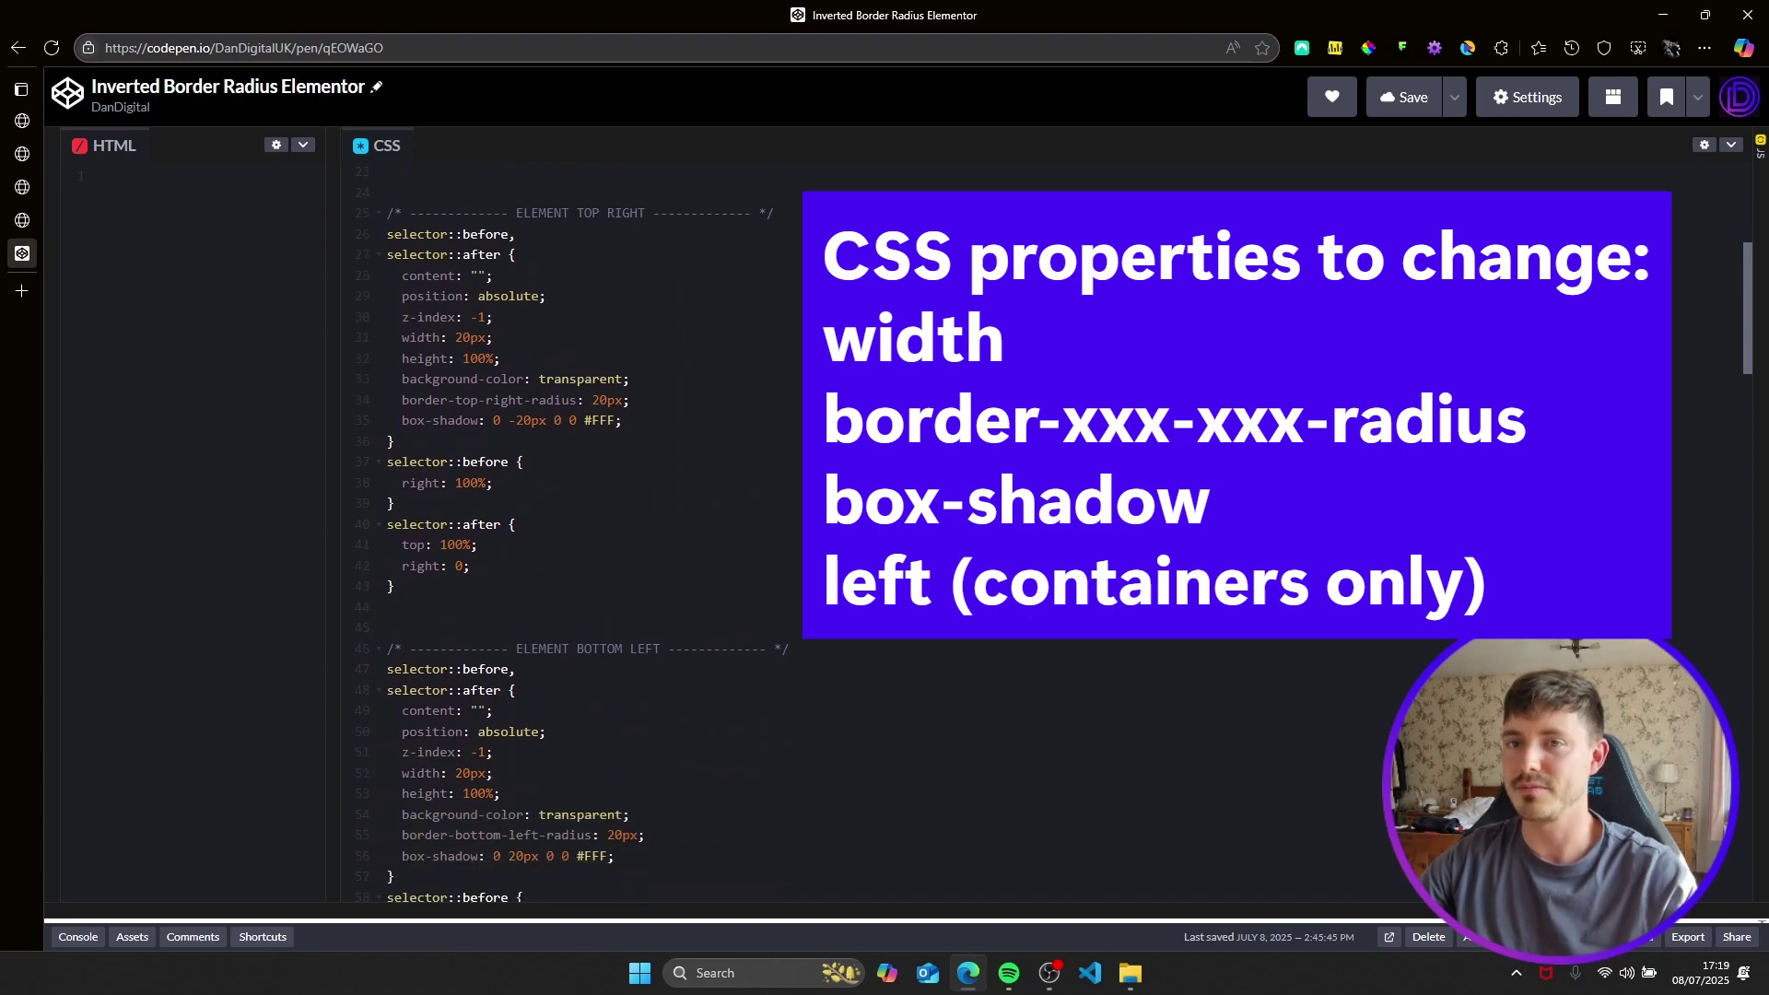
{"action": "left_click", "coordinate": [30, 219]}
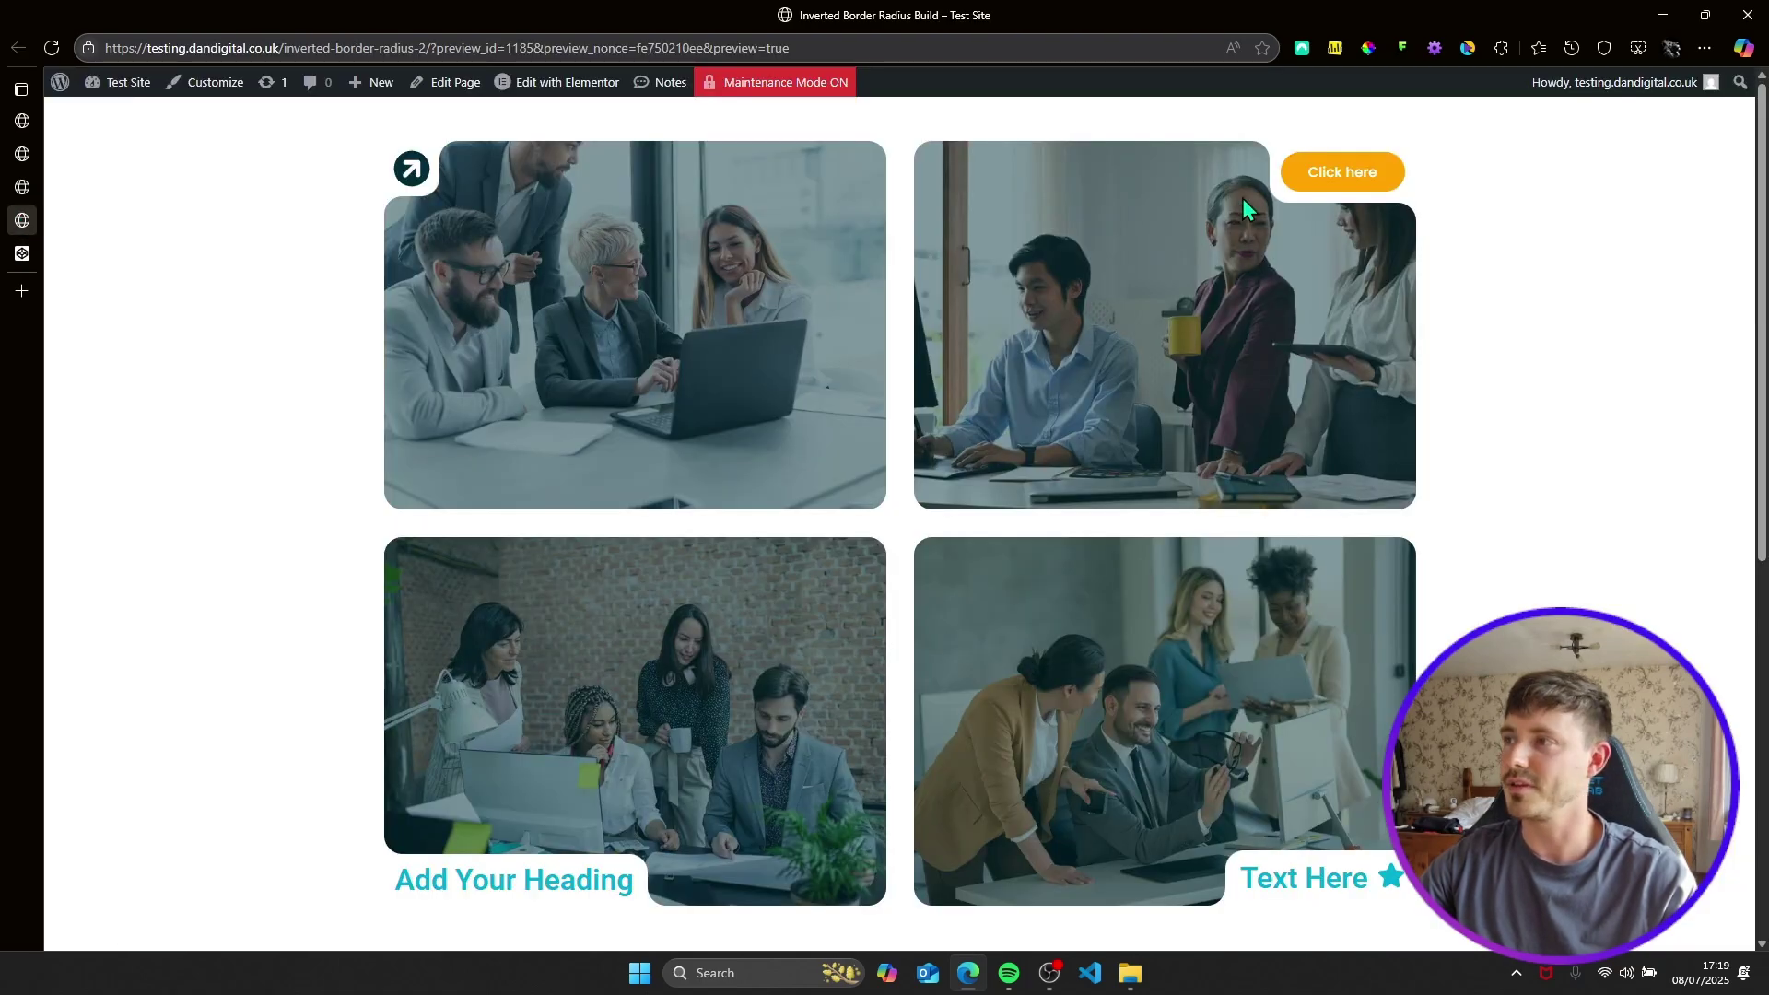
{"action": "scroll", "coordinate": [1397, 630], "scroll_direction": "down", "scroll_amount": 2}
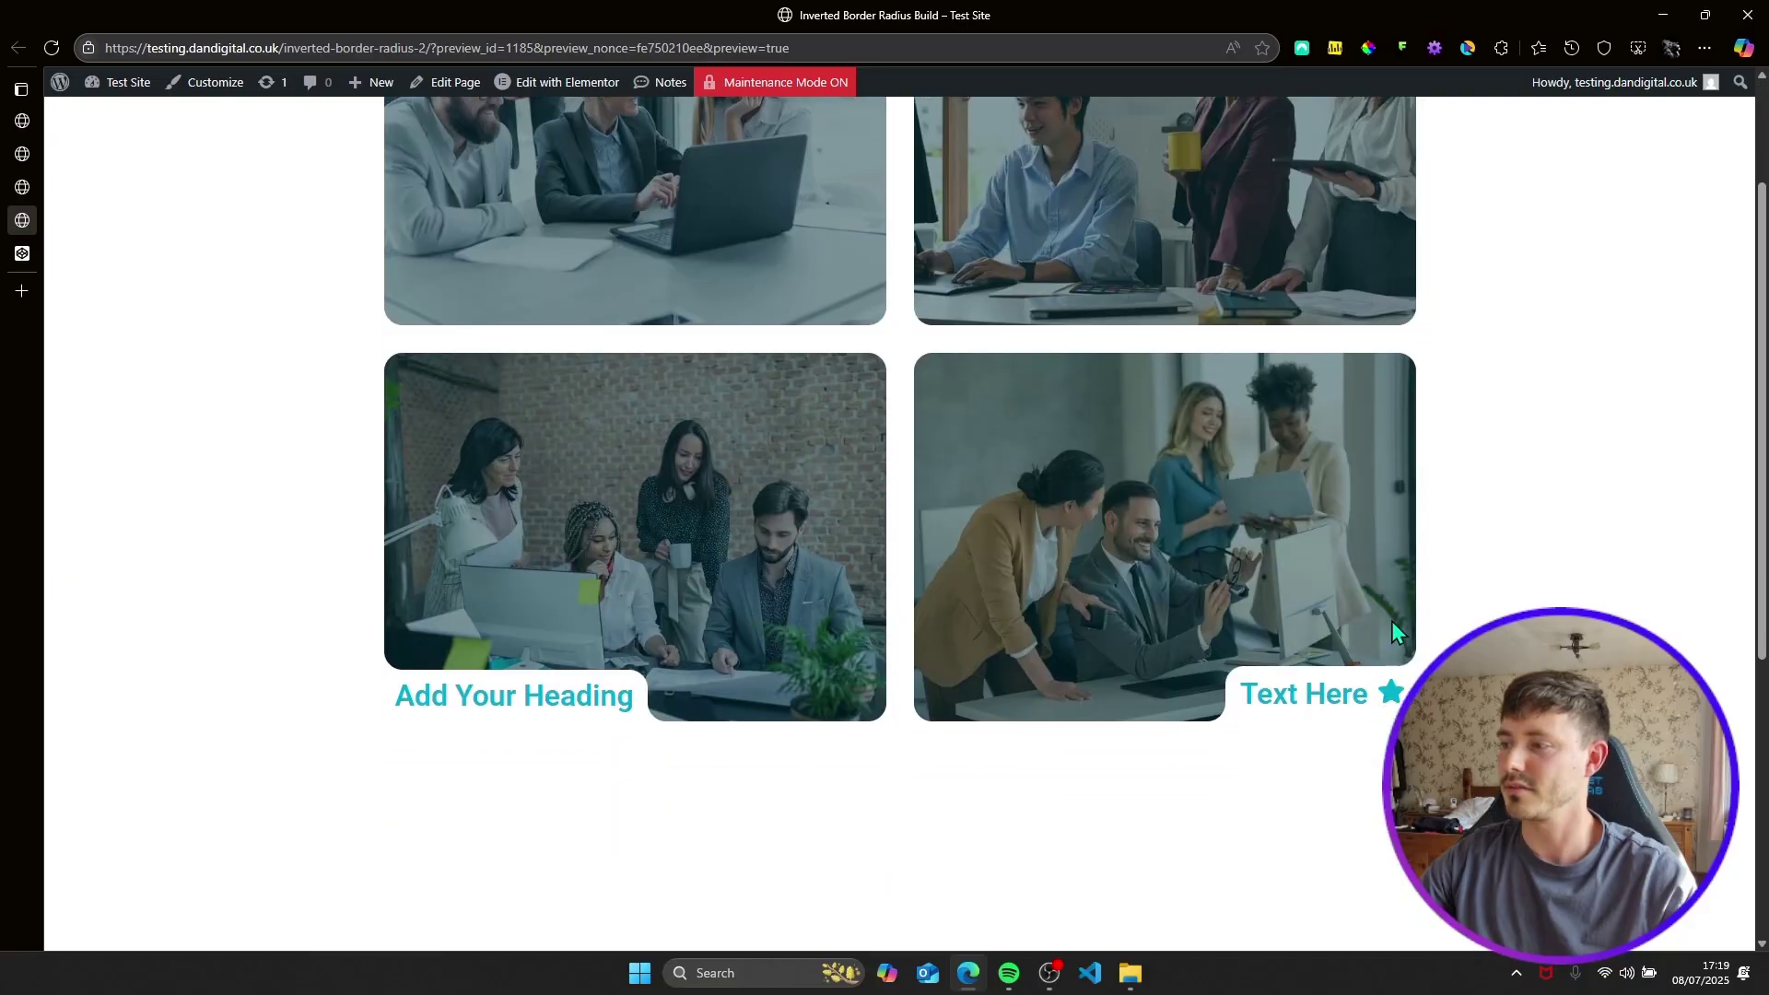